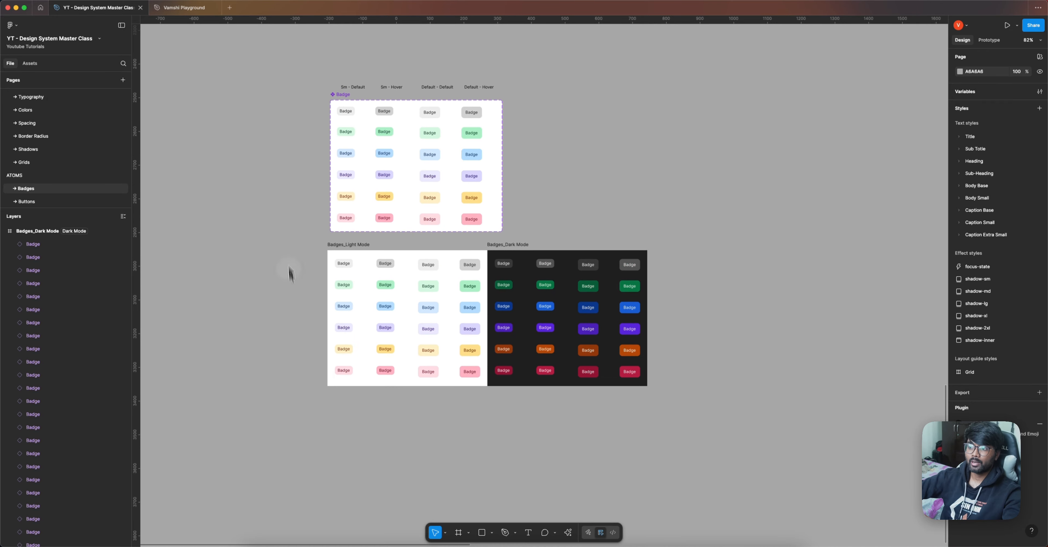
Examine the badge component set and its light and dark mode frames on the Badges page
scroll(297, 194, "up", 2)
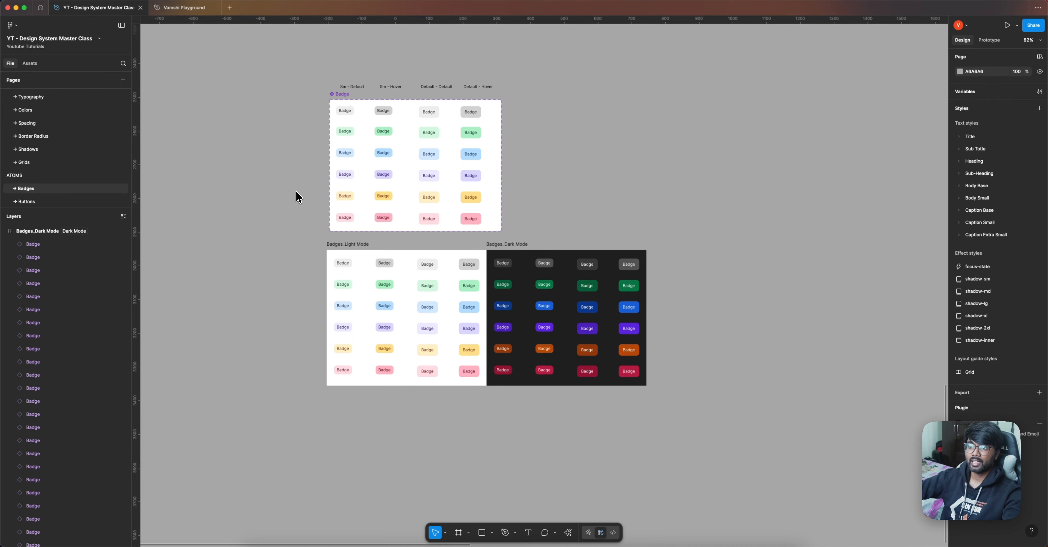
scroll(321, 142, "up", 5, "ctrl")
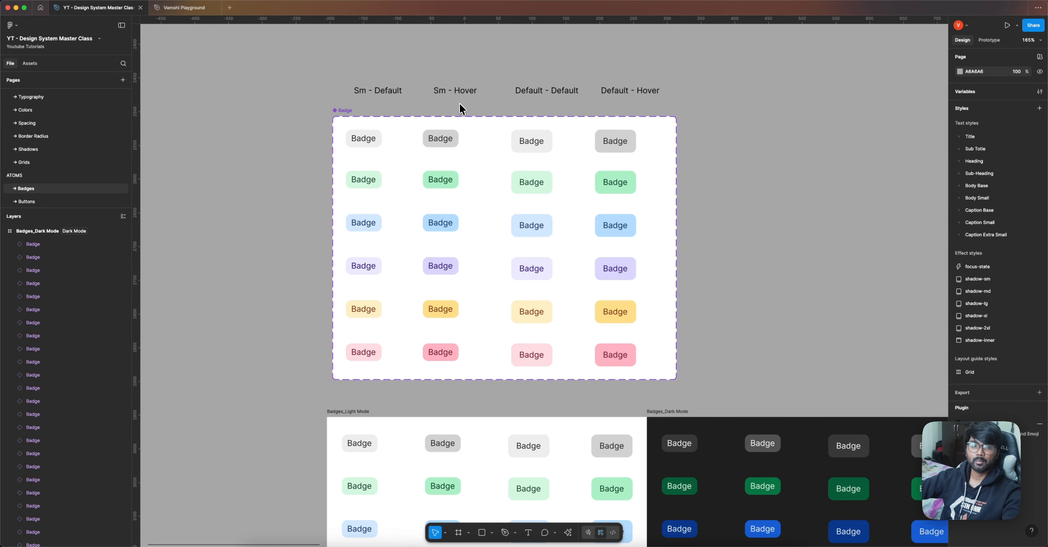
scroll(367, 122, "down", 3, "ctrl")
scroll(687, 236, "down", 2)
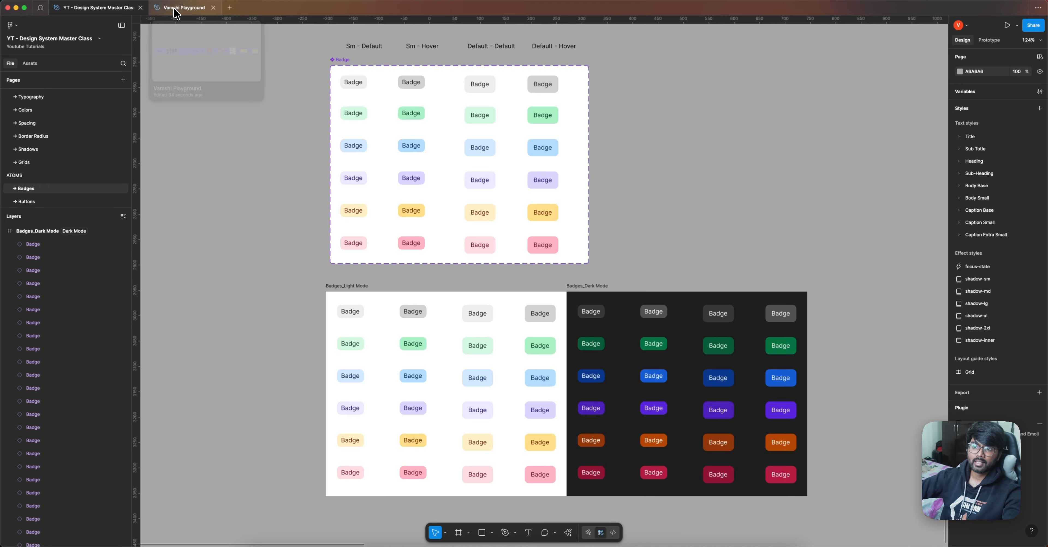
Open the Buttons page and switch to the playground file containing the button component set
left_click(65, 201)
scroll(289, 195, "up", 1)
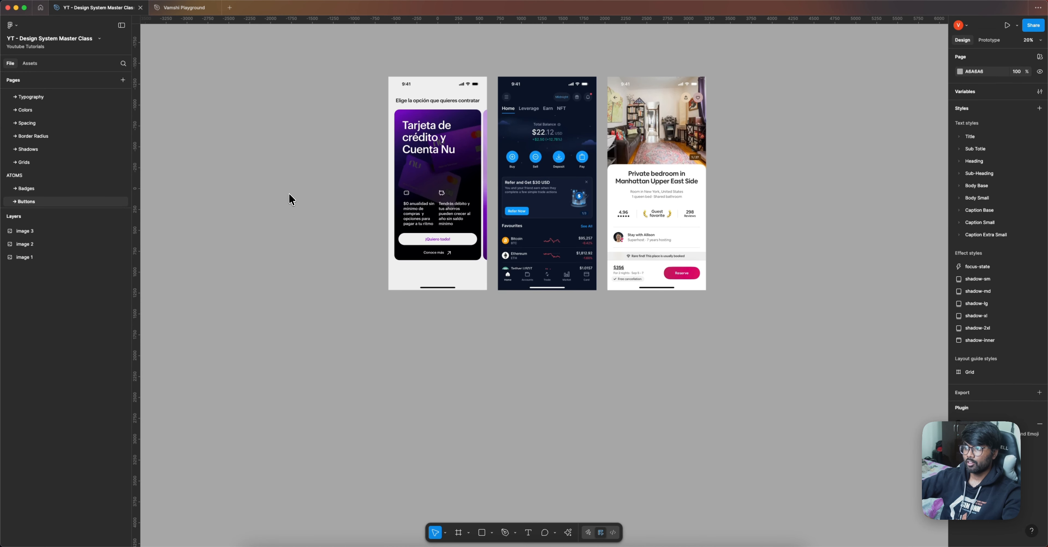
left_click(178, 11)
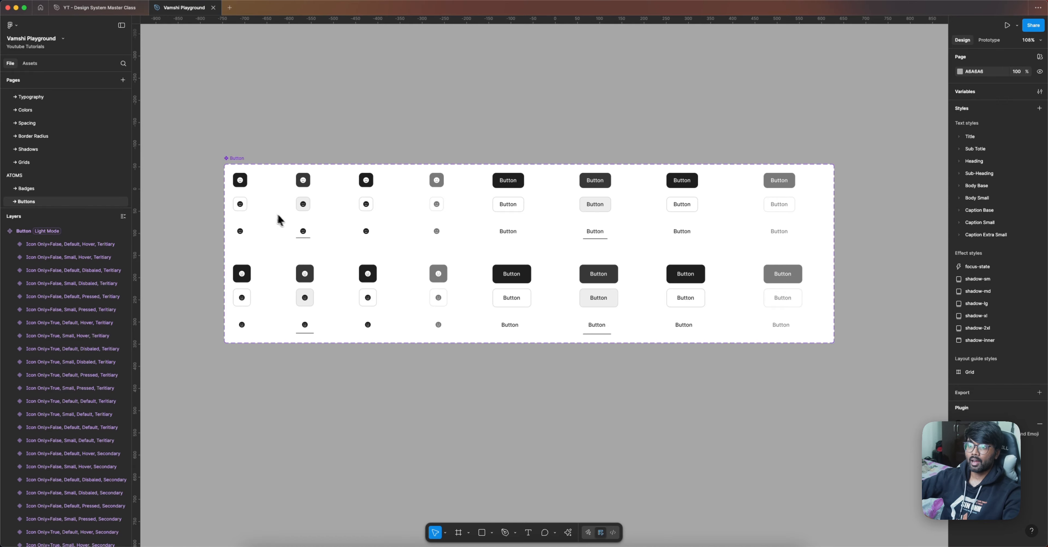
Inspect the icon-only button variants and compare them with the default and small text button variants
scroll(237, 195, "up", 5)
left_click_drag(200, 148, 570, 428)
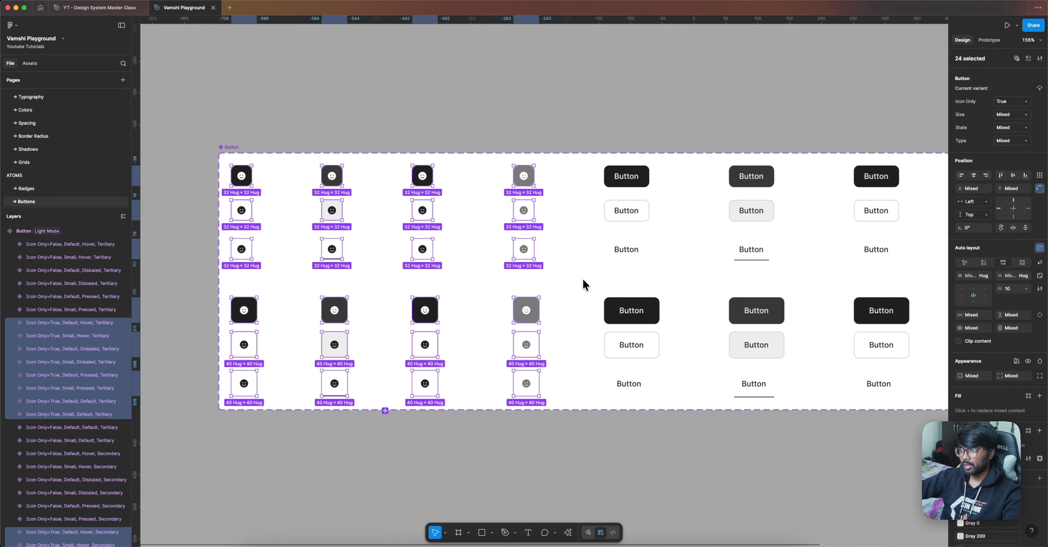
scroll(469, 250, "down", 5)
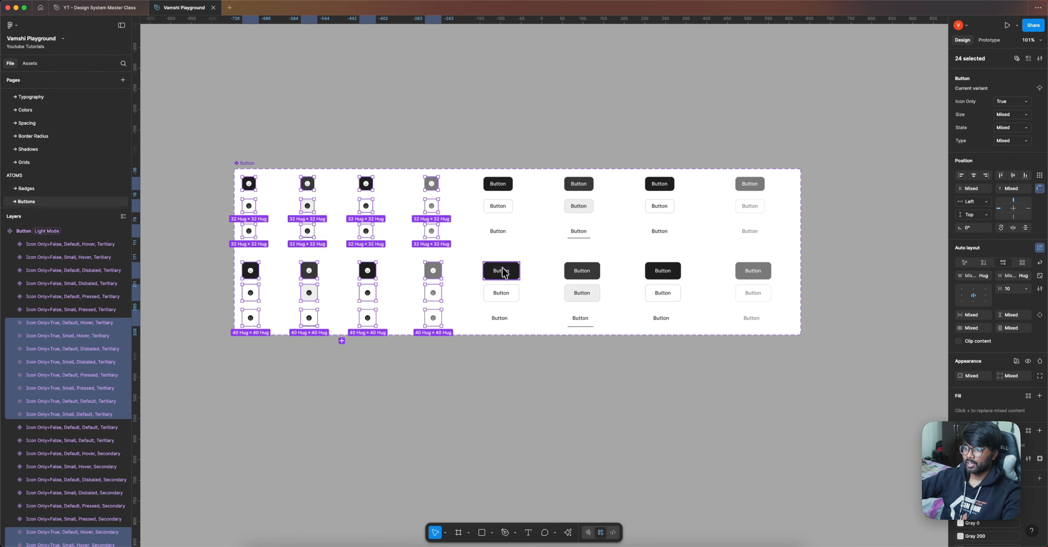
left_click(503, 273)
left_click(497, 184, "shift")
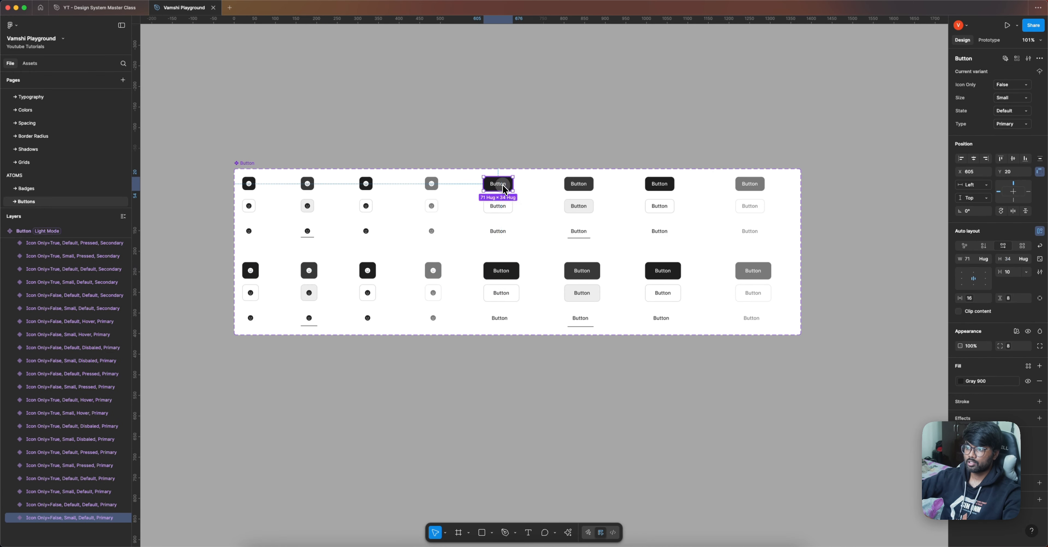
left_click(592, 117)
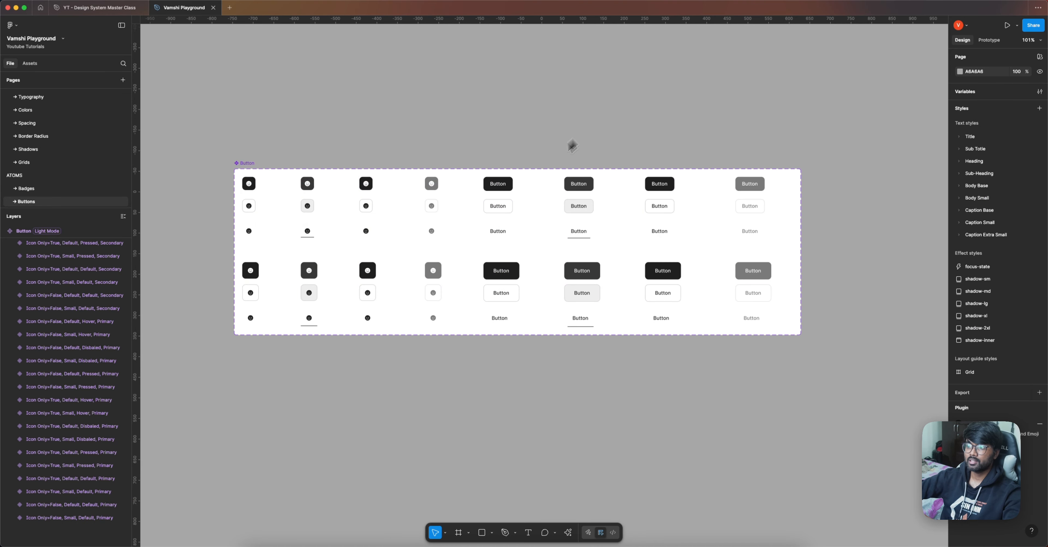
Inspect the small primary button's default, hover, pressed and disabled variants and the small secondary variant
left_click(502, 190)
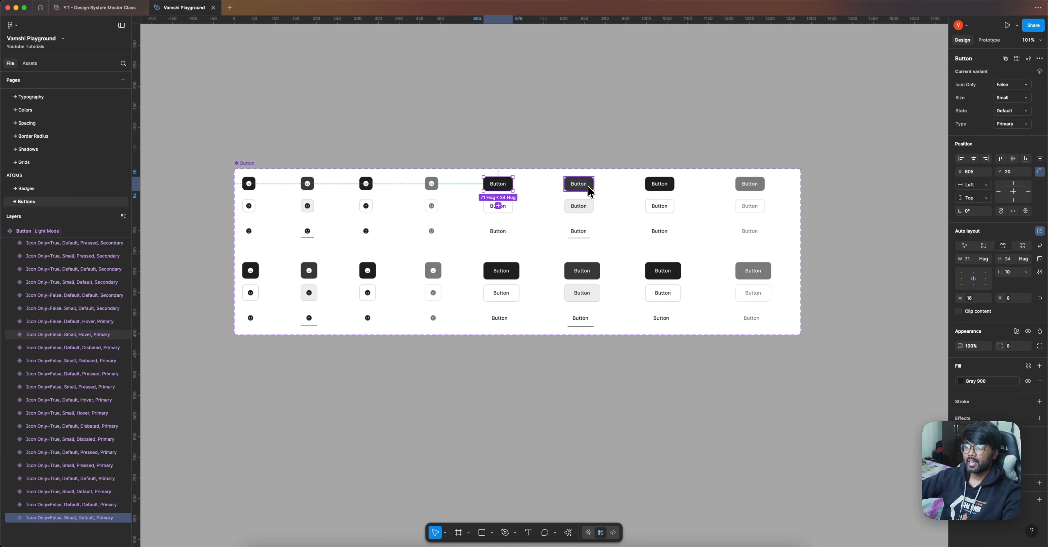
left_click(579, 184)
left_click(667, 188)
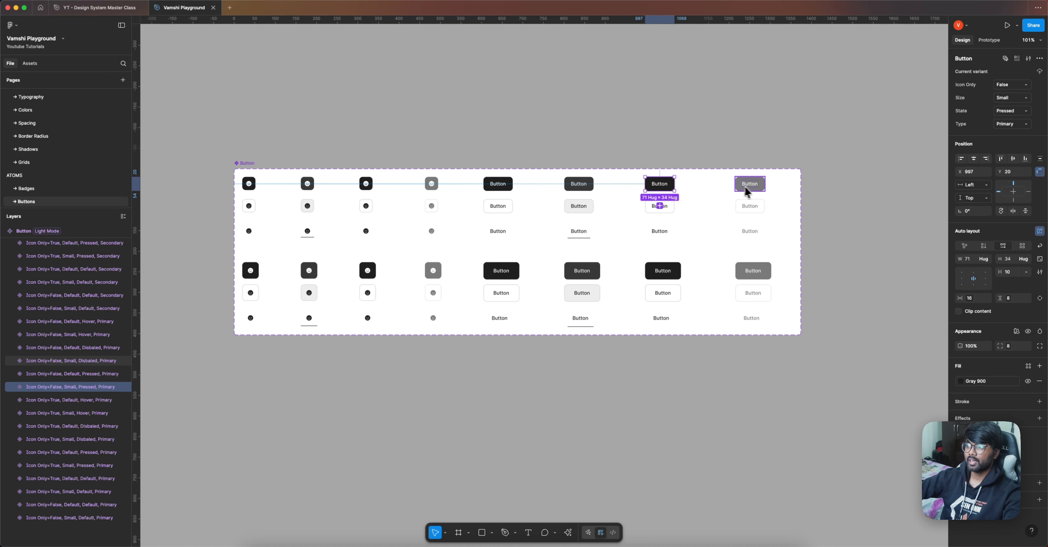
left_click(756, 188)
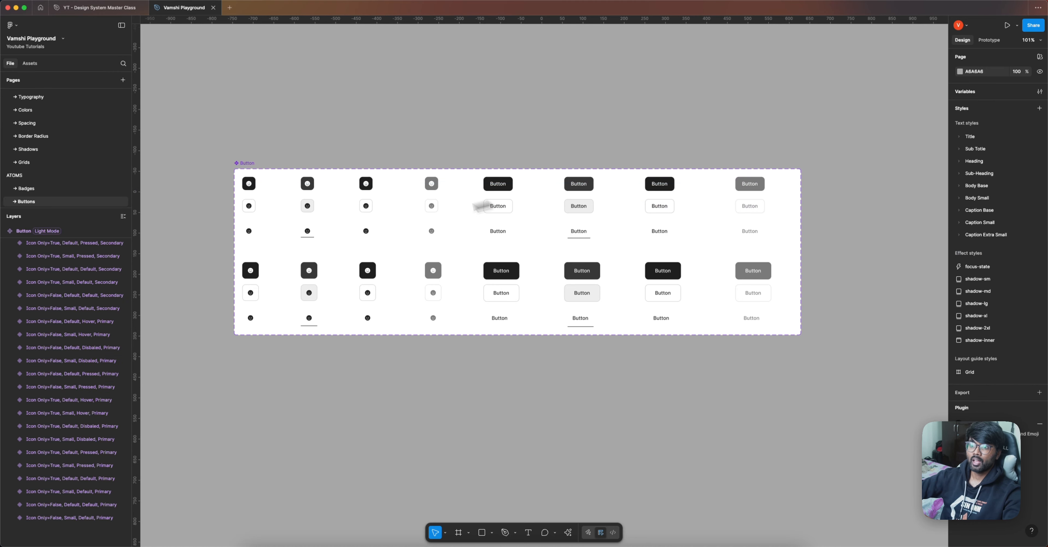
left_click(490, 186)
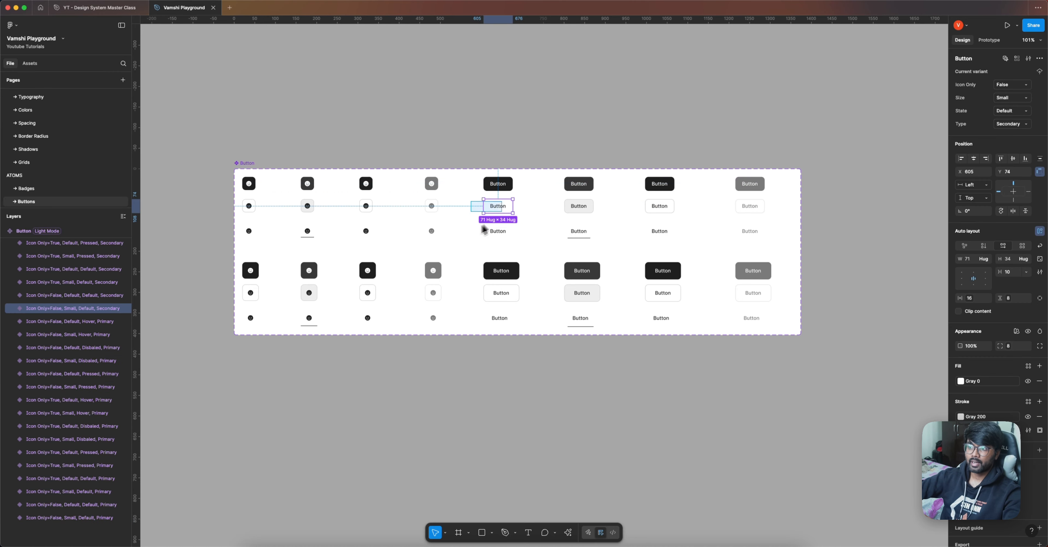
left_click(532, 143)
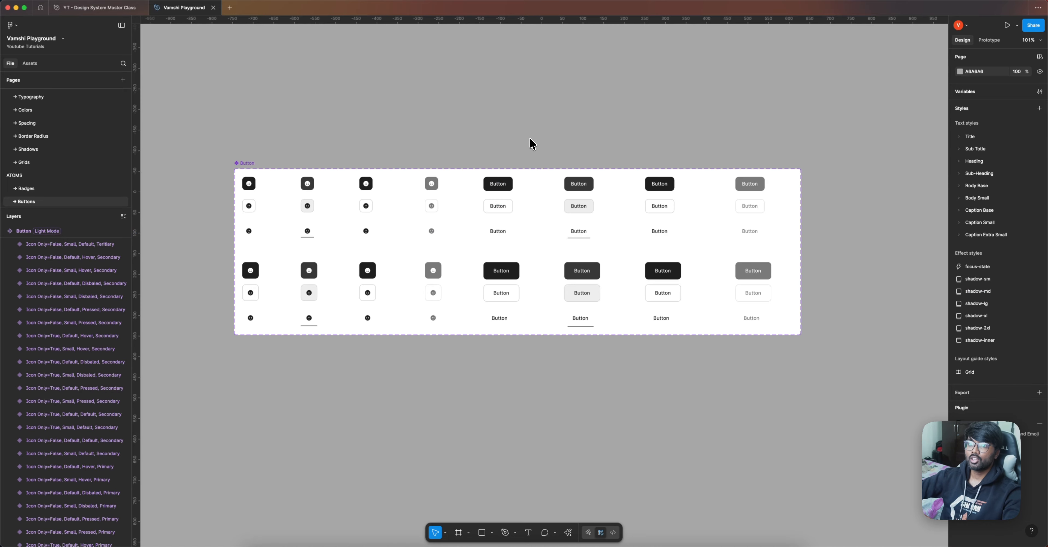
Return to the design system file and draw a rectangle about 252 × 157 beside the "¡Quiero todo!" button, with a red FF0000 stroke and no fill
left_click(97, 7)
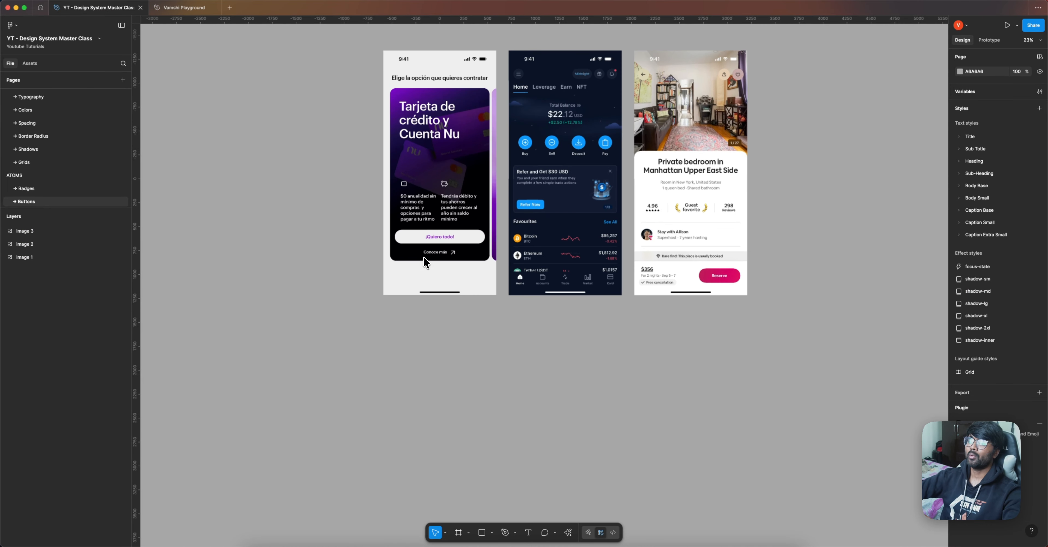
scroll(423, 262, "up", 3)
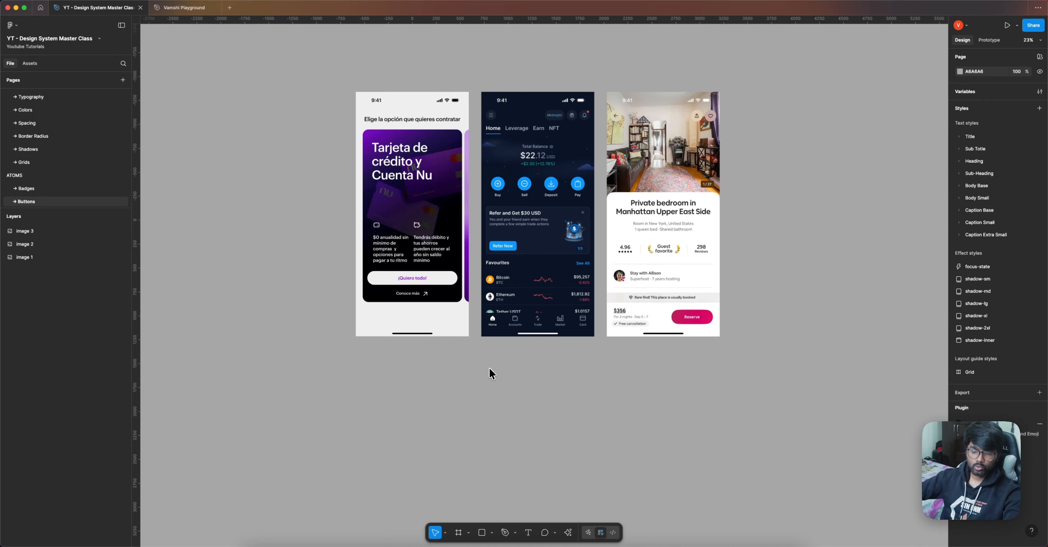
scroll(336, 246, "up", 10)
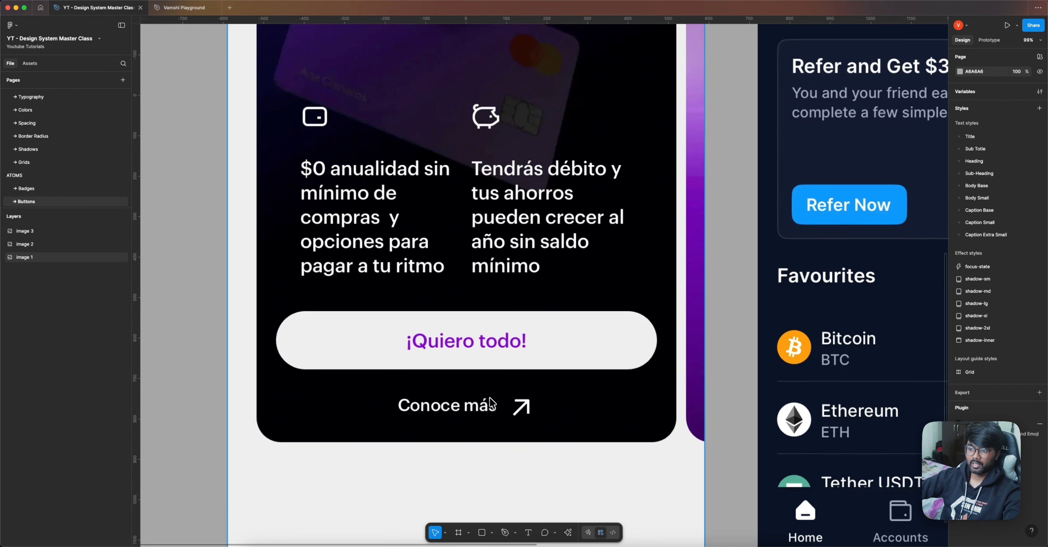
key("r")
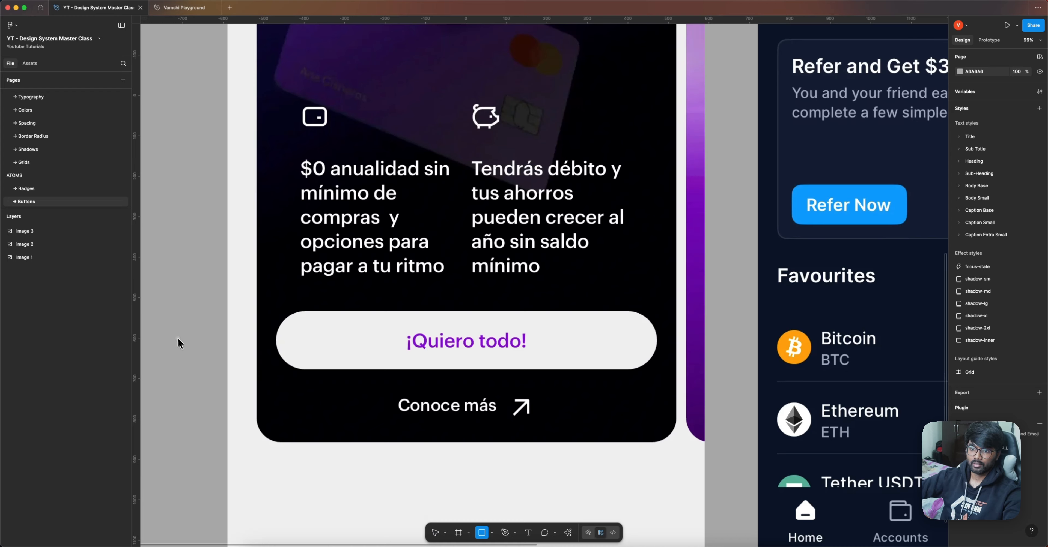
left_click_drag(178, 338, 279, 401)
left_click(1040, 269)
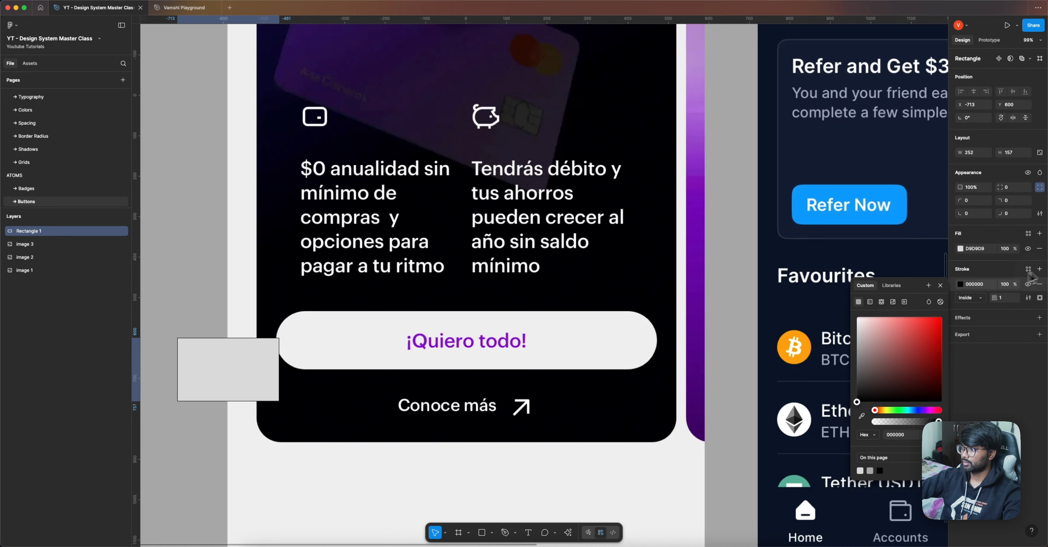
left_click(936, 326)
left_click(1039, 248)
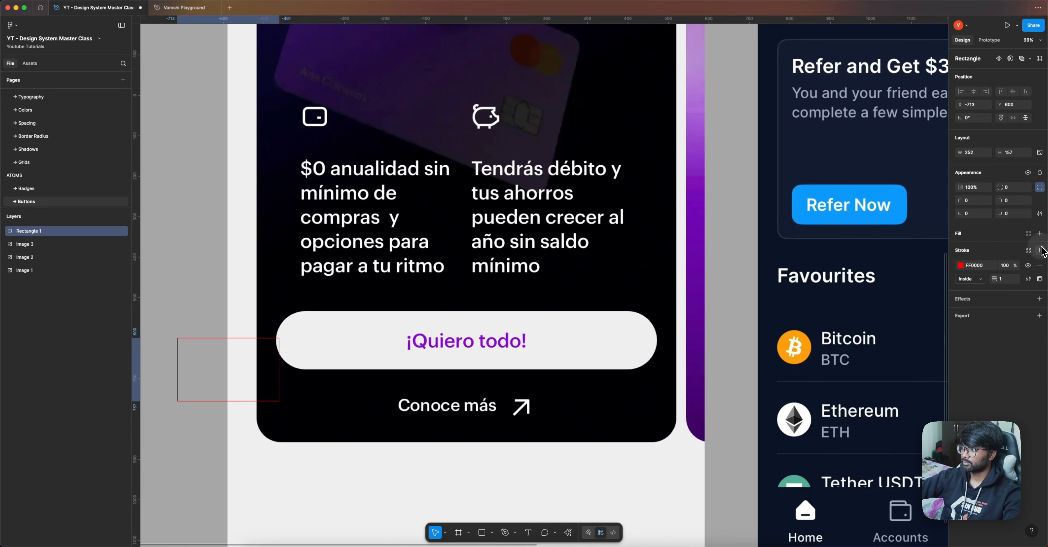
Fit the red outline around the "¡Quiero todo!" button and place a copy about 953 × 122 around "Conoce más"
mouse_move(255, 379)
left_mouse_down()
mouse_move(363, 350)
mouse_move(349, 349)
mouse_move(656, 343)
mouse_move(629, 375)
mouse_move(621, 419)
mouse_move(603, 429)
left_mouse_up()
scroll(375, 410, "down", 10)
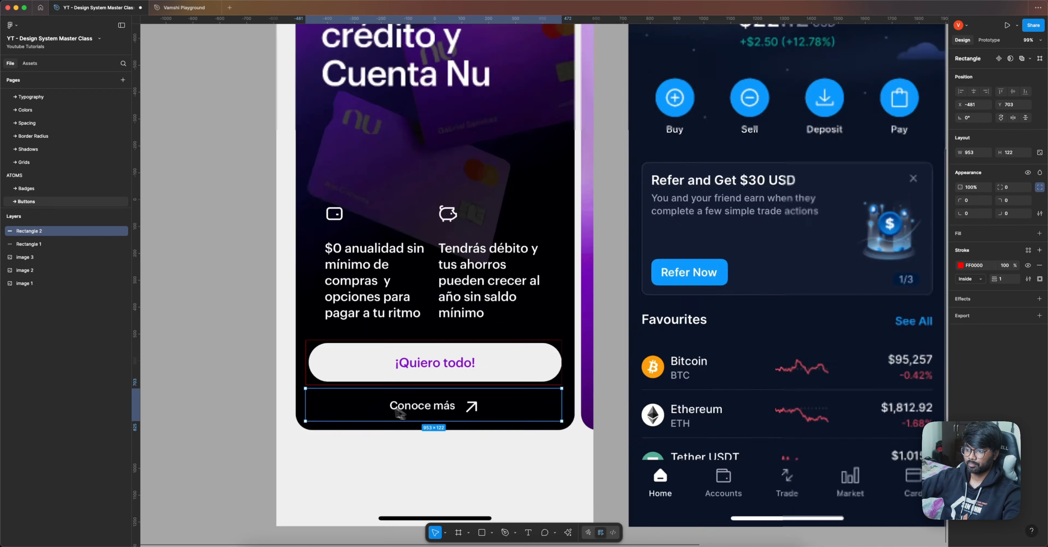
Copy the red outline onto the Buy, Sell, Deposit and Pay icon row and resize it to about 1013 × 183
left_click_drag(375, 410, 566, 283)
scroll(565, 241, "up", 10)
left_click_drag(567, 206, 566, 193)
scroll(567, 193, "down", 8)
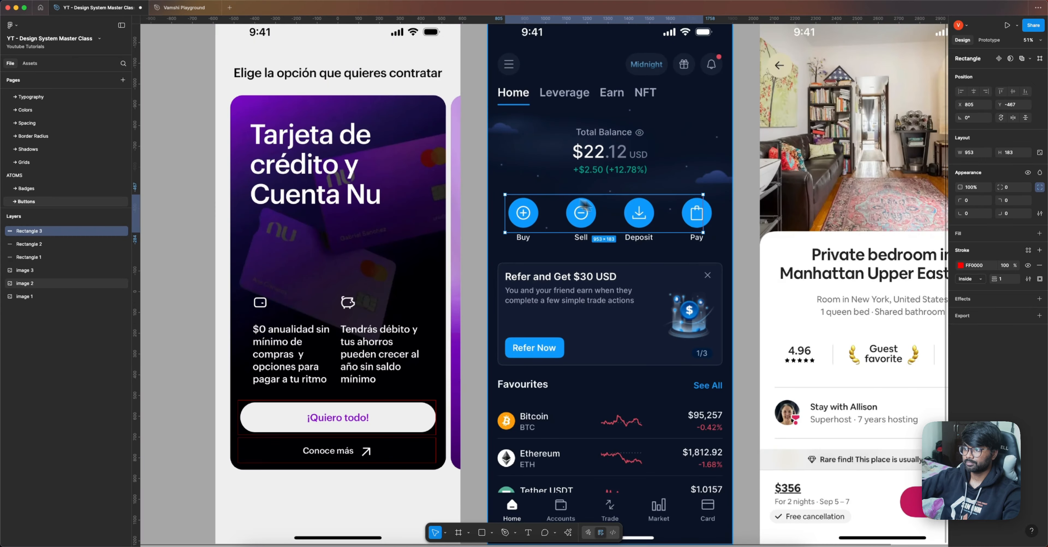
left_click_drag(703, 219, 715, 218)
Copy the red outline onto the Reserve button in the third screen and narrow it to about 495 × 183
scroll(586, 209, "down", 4)
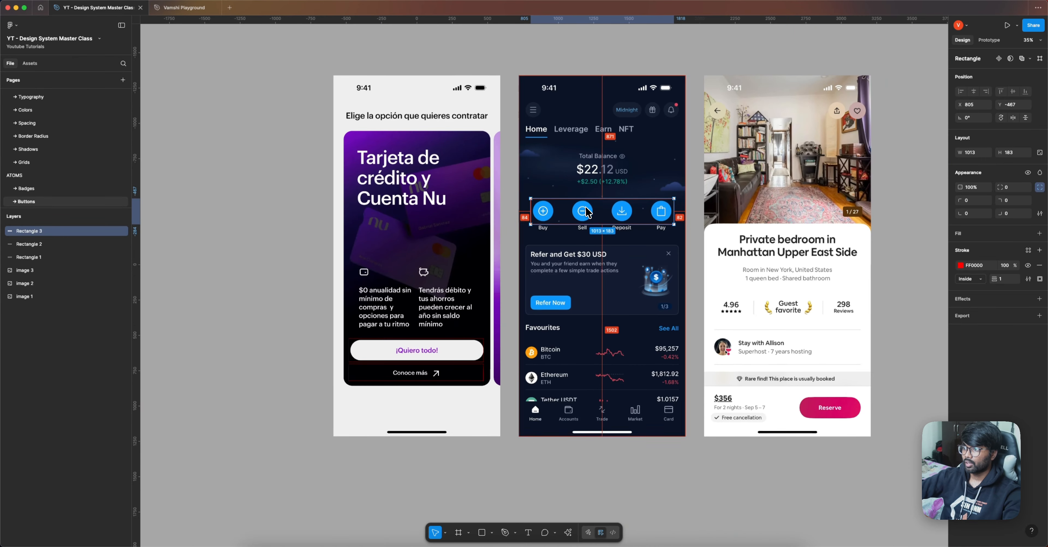
left_click_drag(587, 210, 803, 379)
left_click_drag(829, 385, 690, 337)
scroll(595, 285, "up", 6)
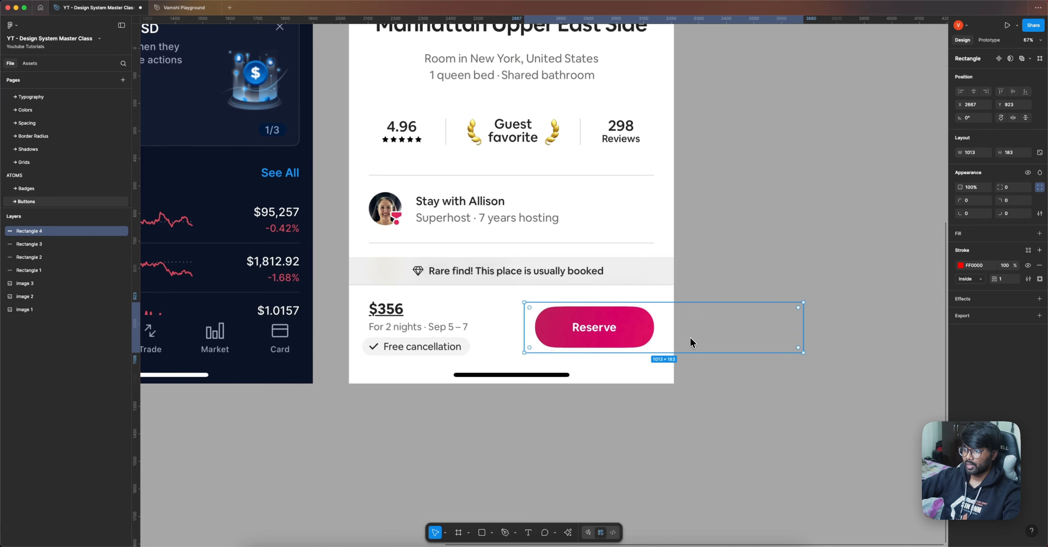
left_click_drag(800, 322, 736, 319)
key("super+z")
left_click_drag(801, 330, 661, 329)
Copy the outline onto the share icon in the third screen, narrow it to about 181 × 183, and duplicate it around the heart icon
scroll(562, 325, "down", 5)
left_click_drag(562, 326, 561, 77)
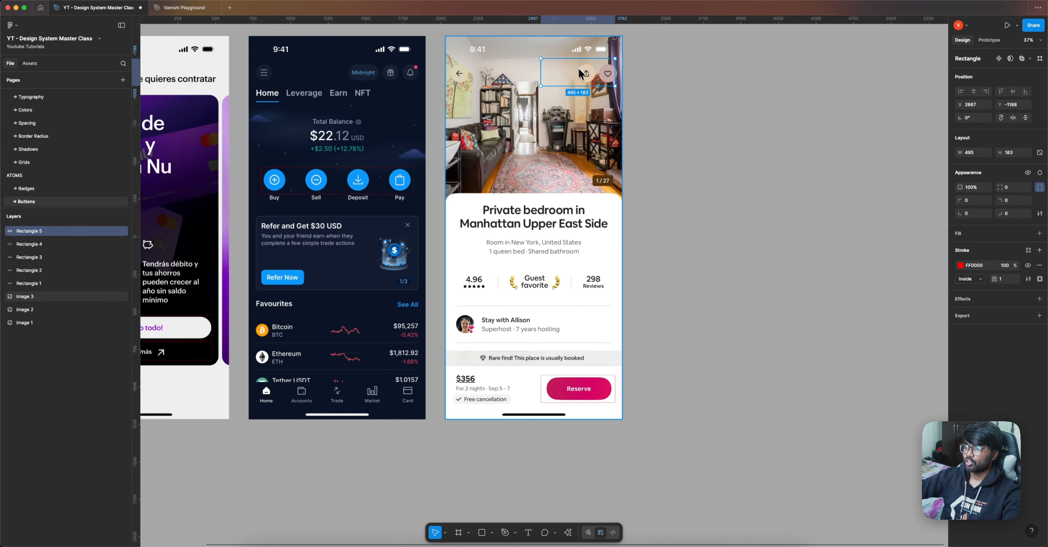
scroll(561, 77, "up", 10)
left_click_drag(366, 173, 504, 169)
left_click_drag(681, 175, 603, 176)
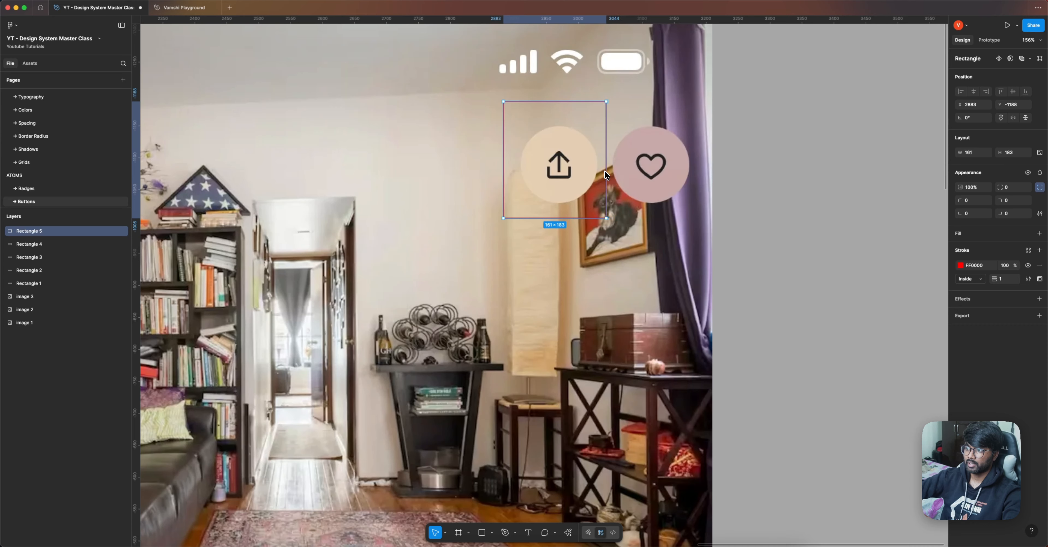
left_click_drag(540, 160, 695, 166)
left_click(748, 199)
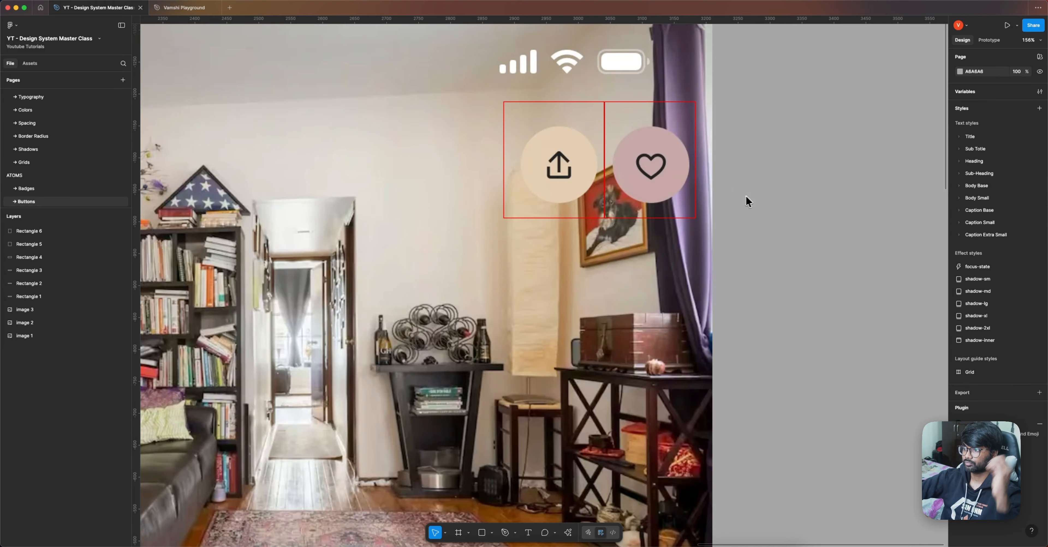
Add a bulleted text item "Primary" below the reference screens and scale it up to about 1400 wide
scroll(537, 207, "down", 10)
scroll(537, 207, "down", 5)
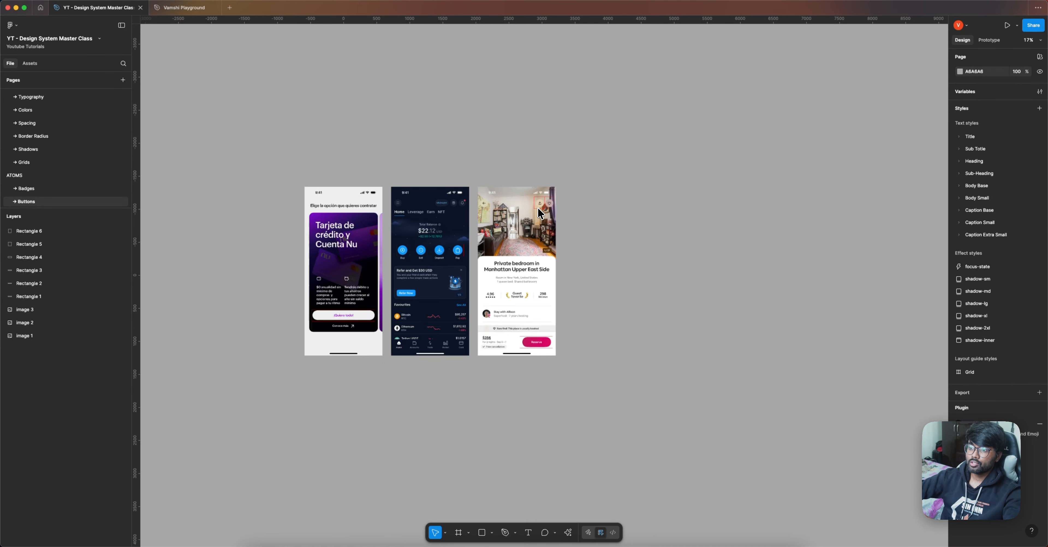
left_click_drag(442, 376, 503, 250)
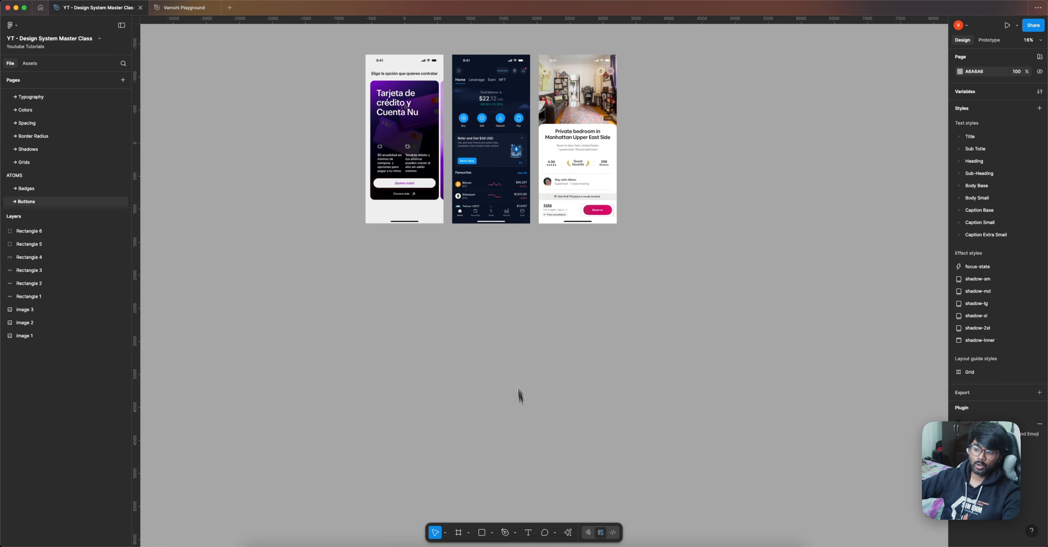
left_click(528, 533)
scroll(439, 267, "up", 4)
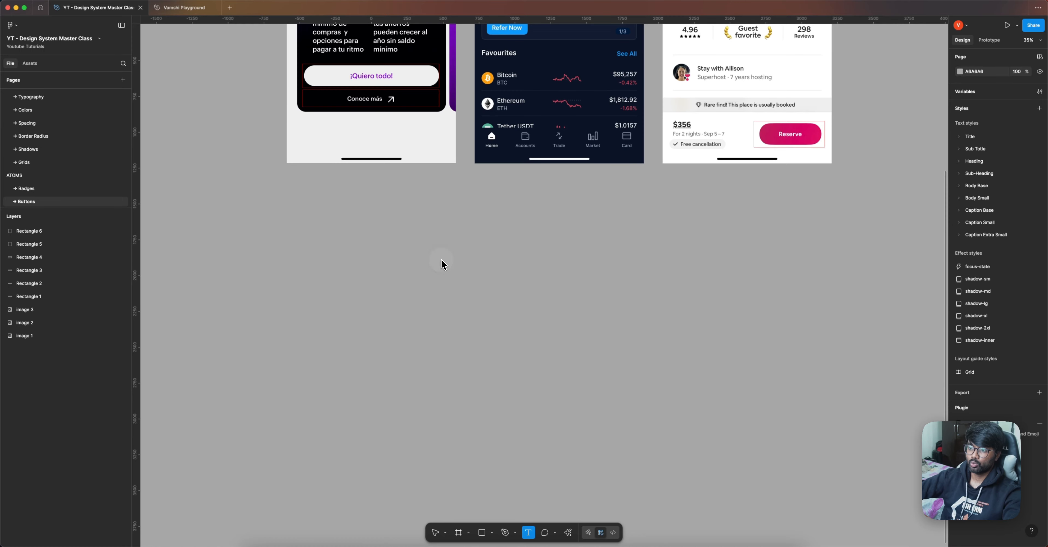
left_click(440, 261)
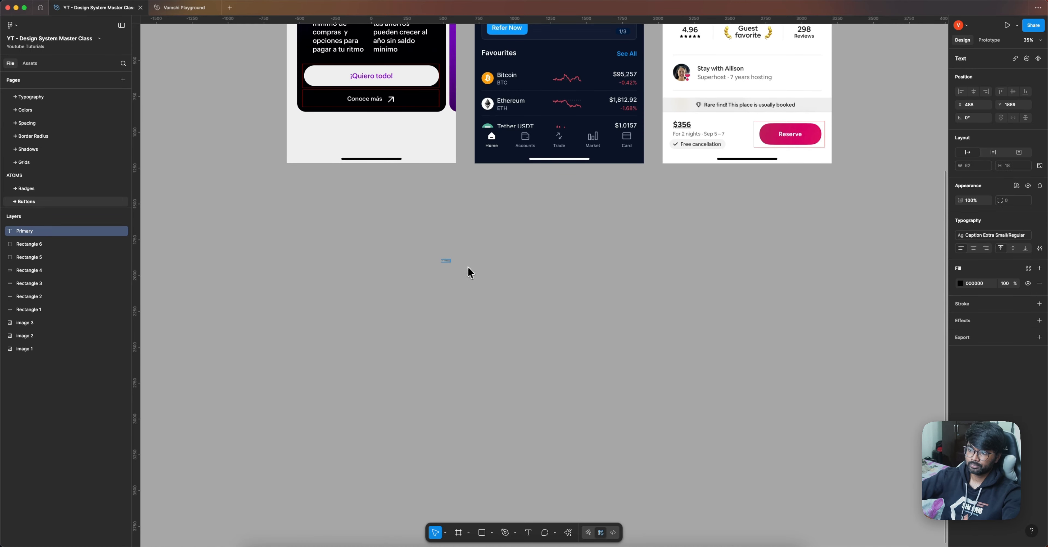
key("Escape")
key("k")
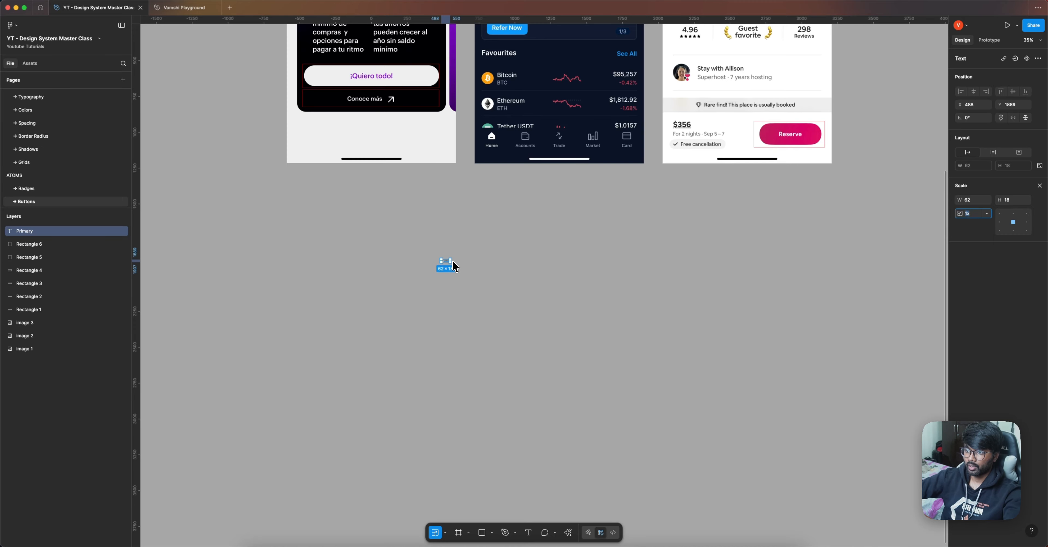
left_click_drag(453, 262, 642, 265)
Add the bullets "Secondary" and "Teritiary" below "Primary" in the button type list
double_click(587, 269)
key("Right")
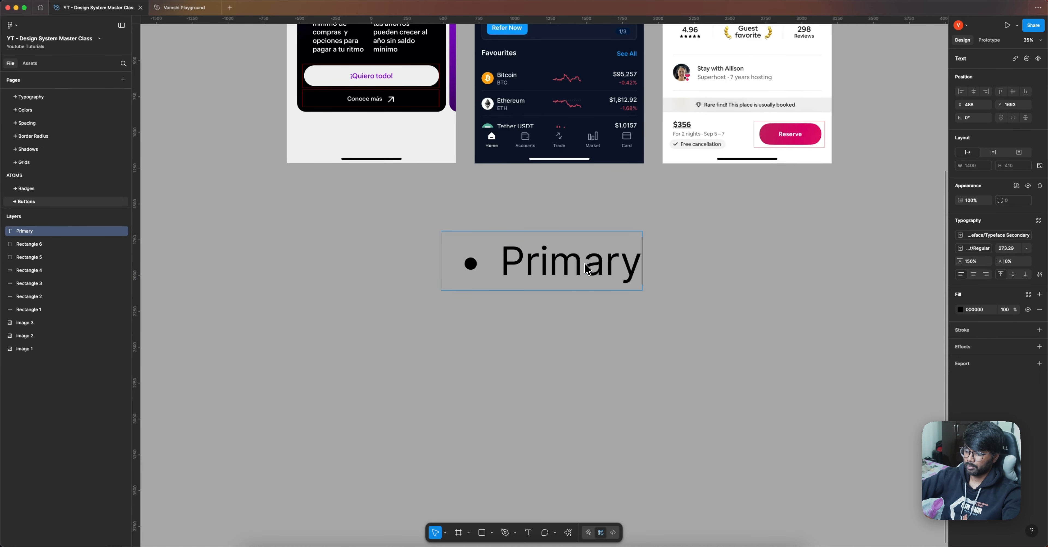
key("Return")
type("Seconda")
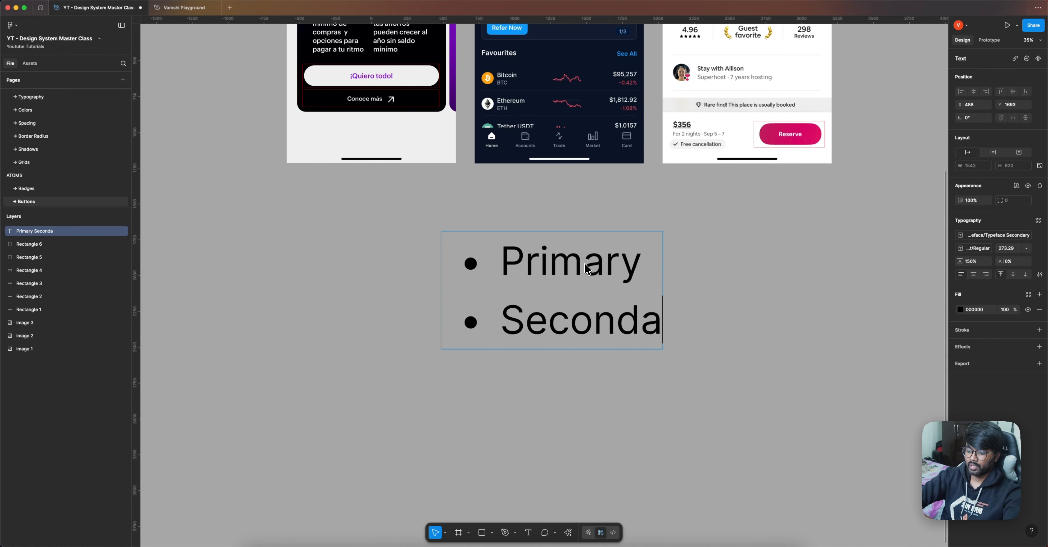
type("ry")
key("Return")
type("T")
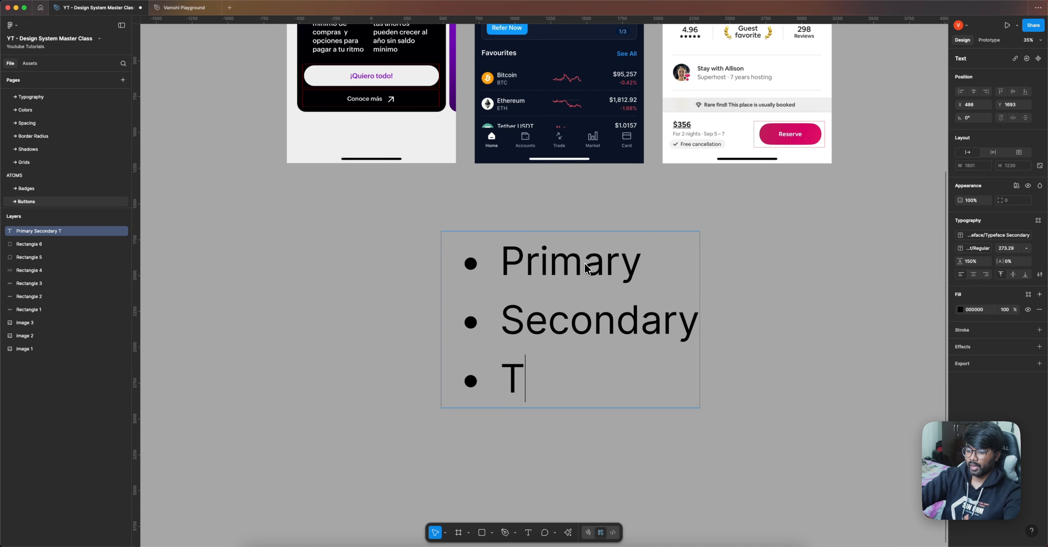
type("eritiary")
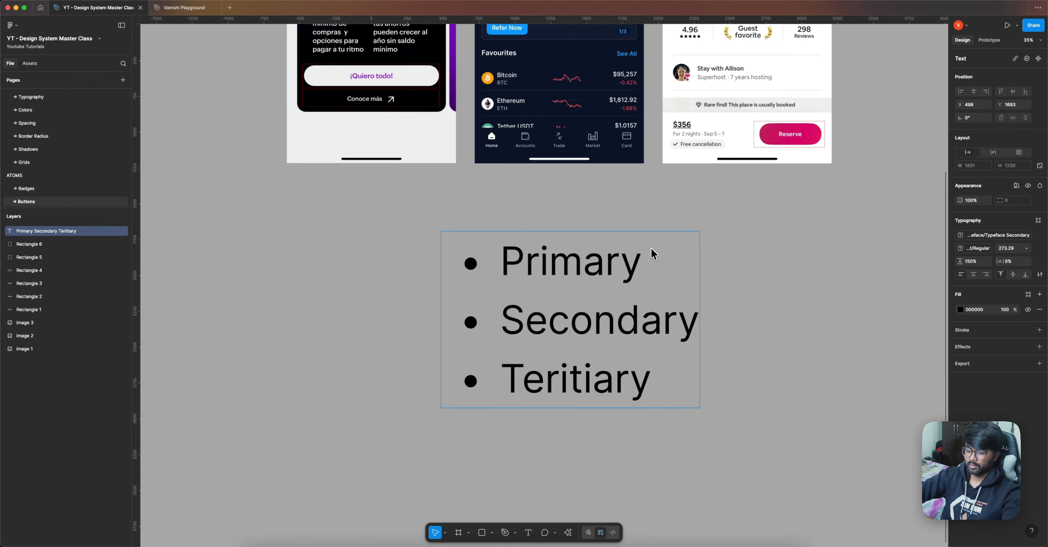
Add nested bullets "Deafult", "Hover" and "Pressed" under "Primary"
key("Return")
key("Tab")
type("Dea")
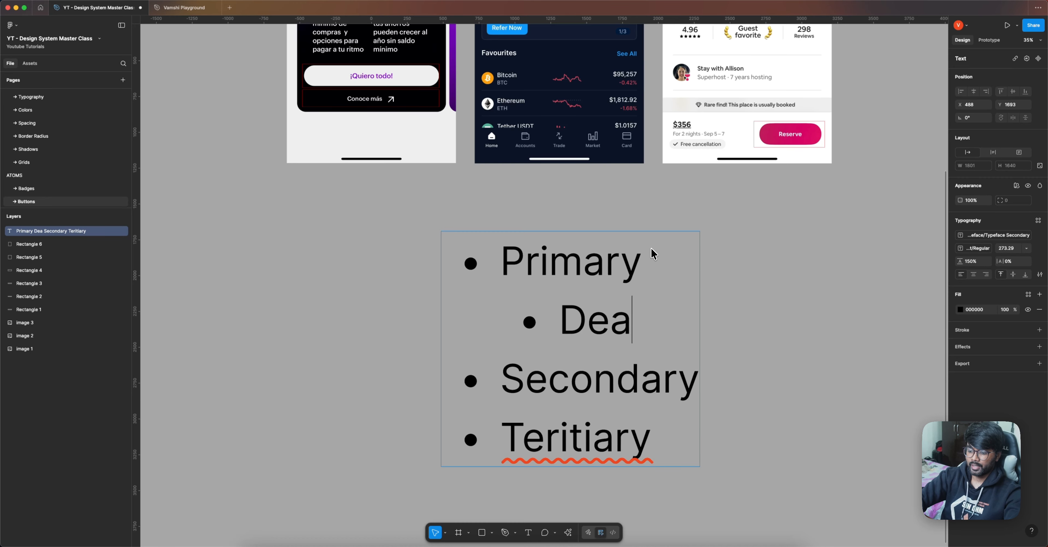
type("fult")
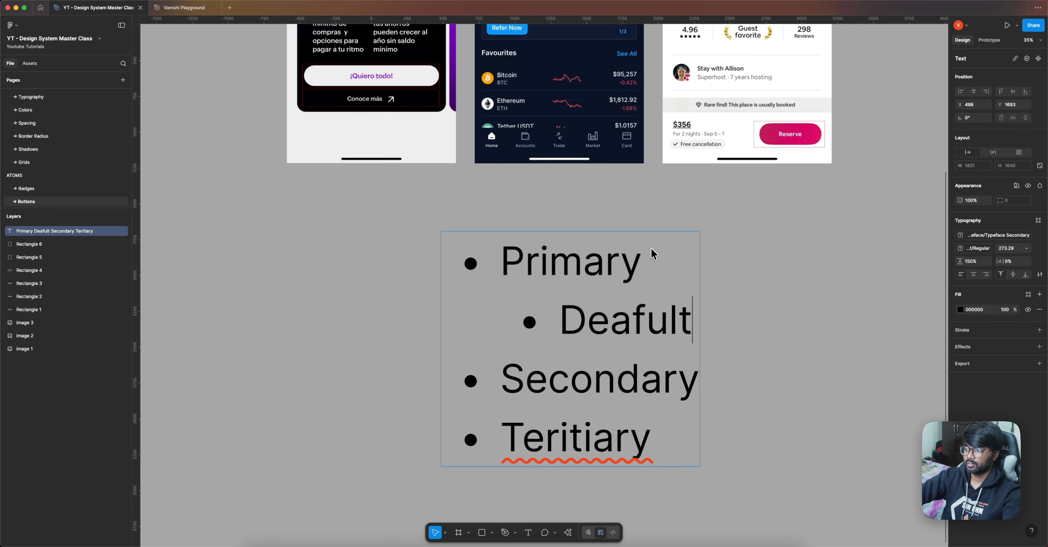
key("Return")
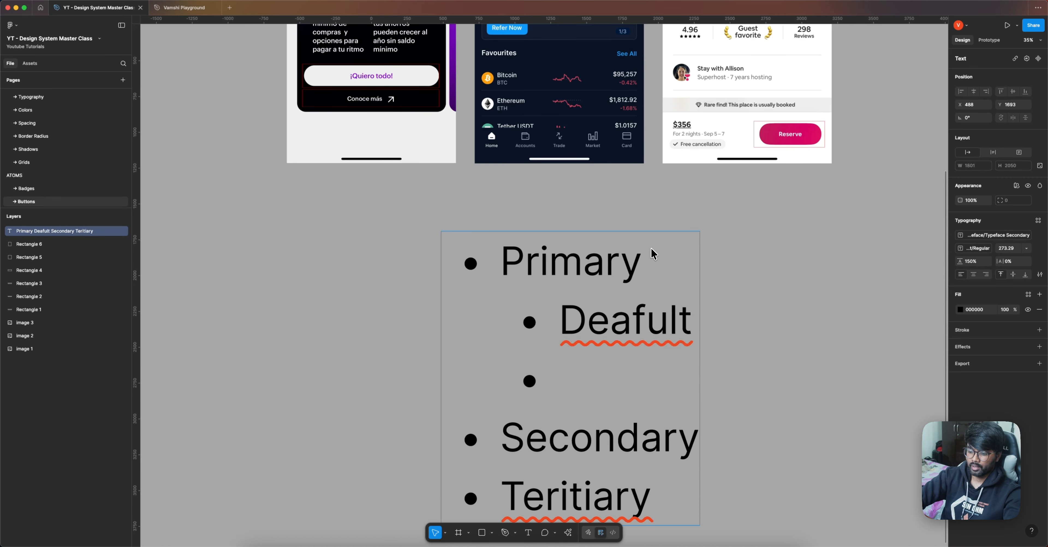
type("Hover")
key("Return")
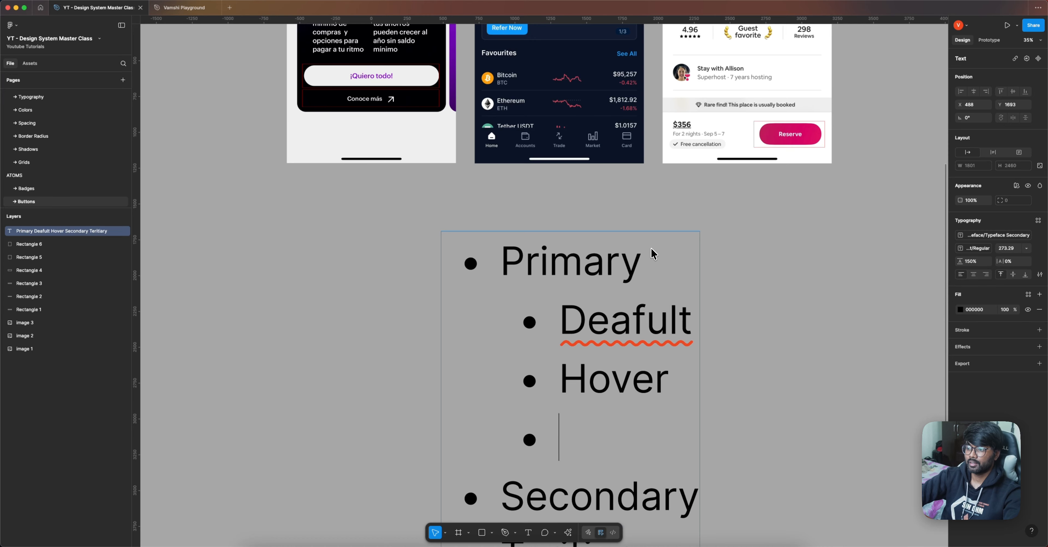
type("Pressed")
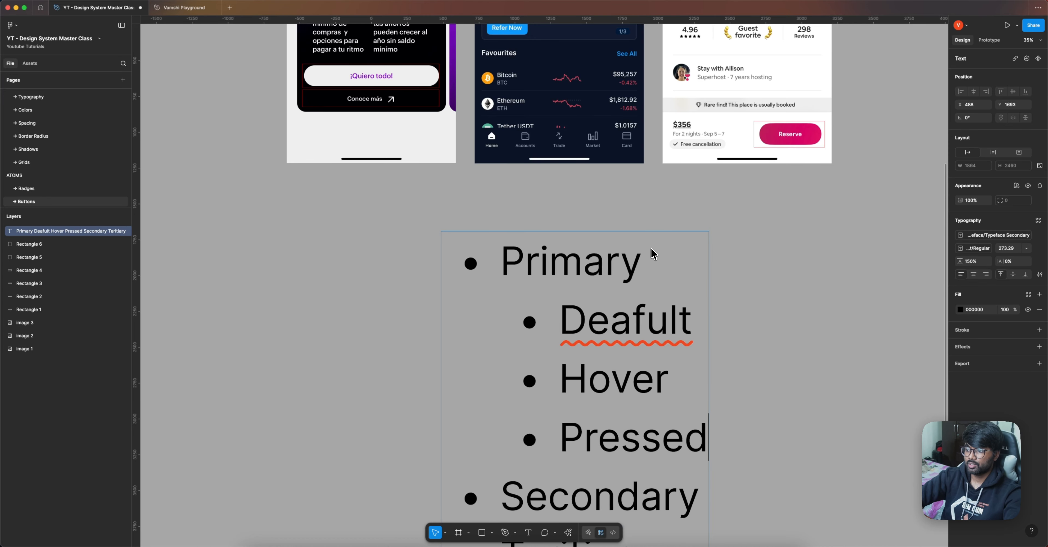
Correct the misspelled first nested bullet to "Default" and add "Disabled" as the fourth state under "Primary"
key("Return")
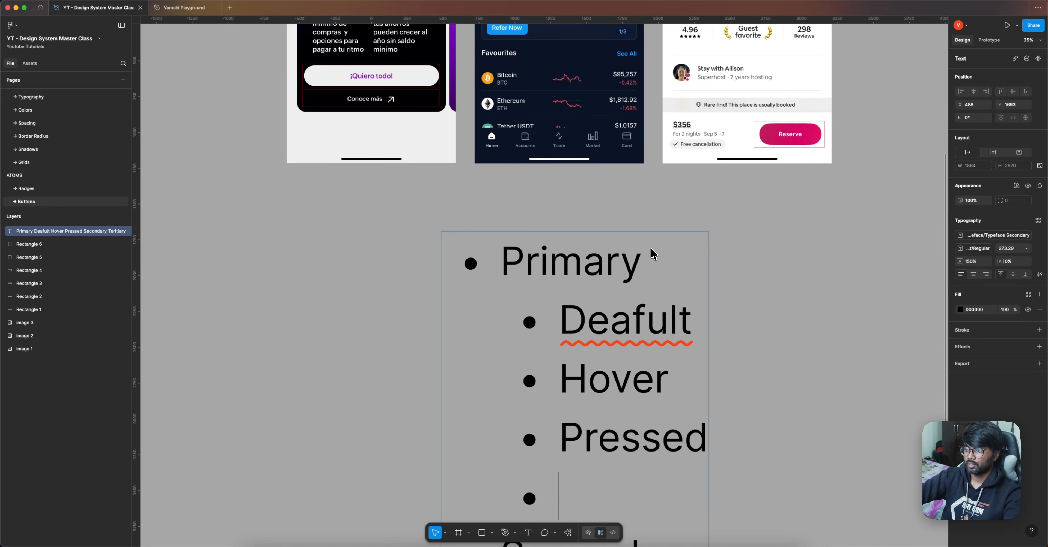
right_click(674, 324)
left_click(699, 330)
scroll(610, 346, "down", 4)
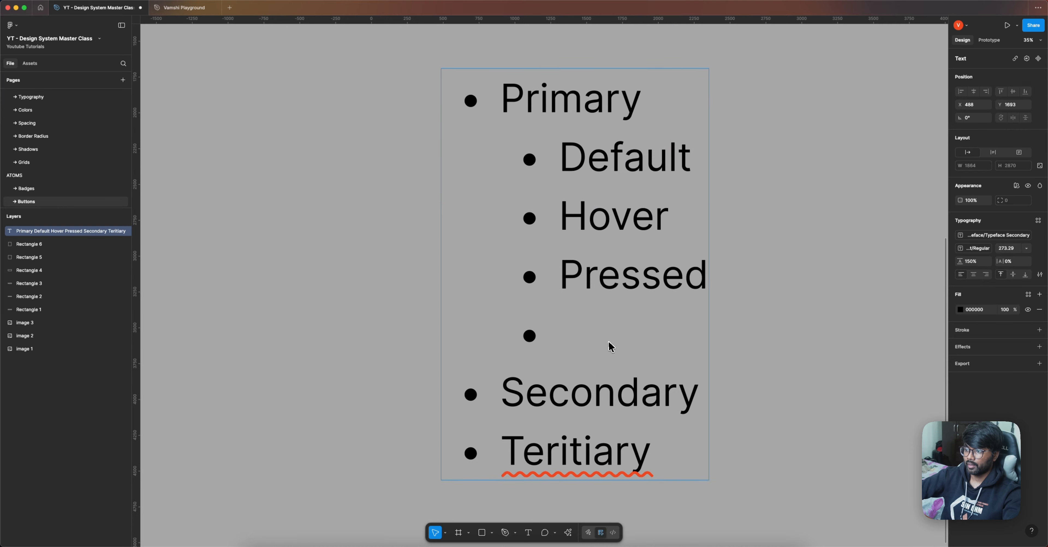
type("Disa")
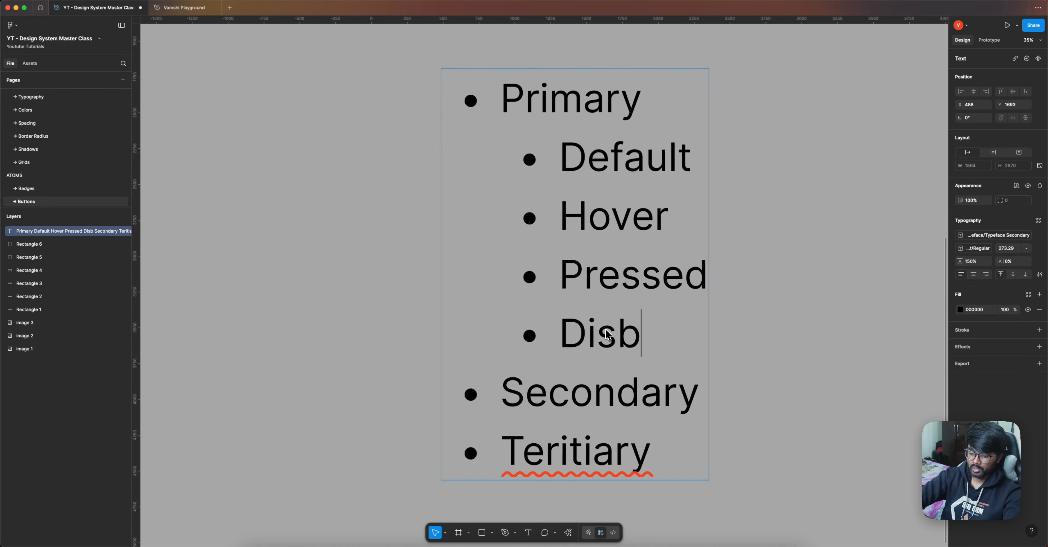
type("b;ed")
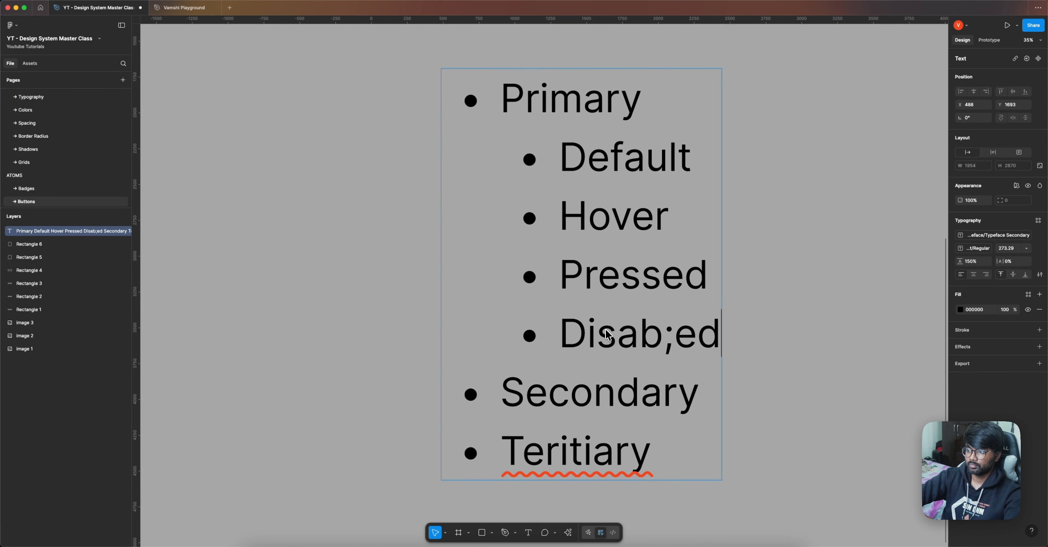
key("BackSpace")
key("BackSpace")
key("BackSpace")
type("led")
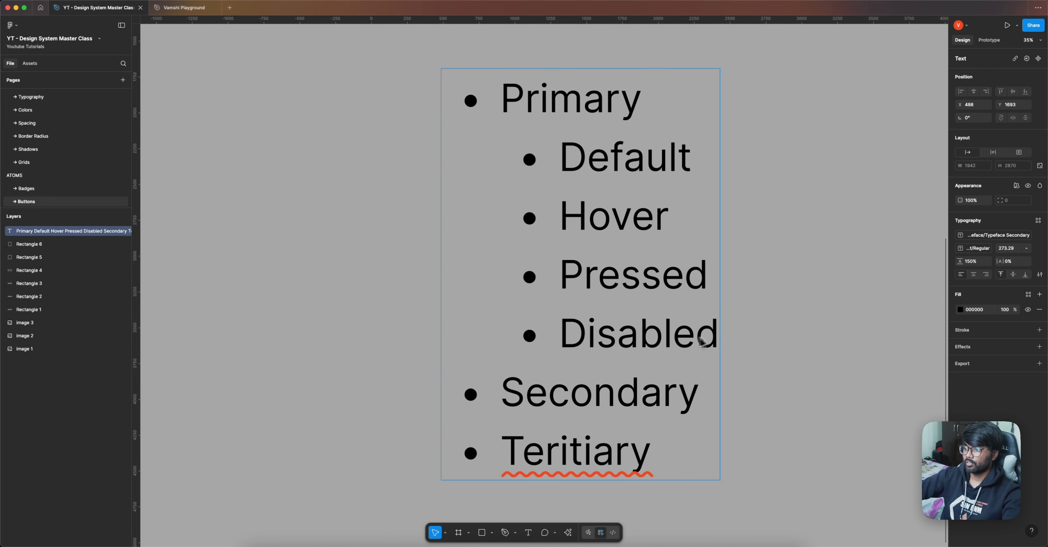
Copy the four nested states Default, Hover, Pressed and Disabled under both "Secondary" and "Teritiary"
left_click_drag(720, 342, 567, 157)
key("super+c")
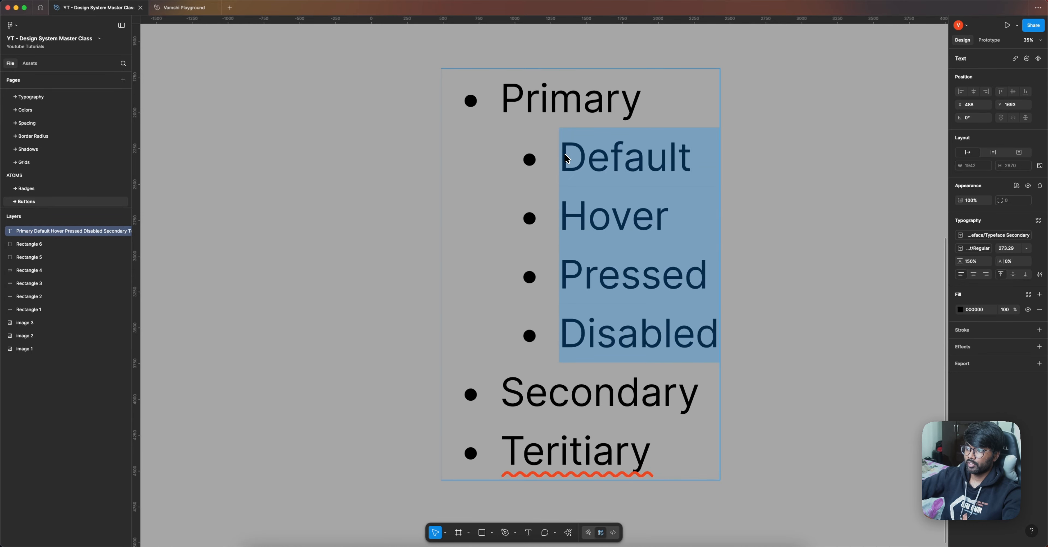
scroll(563, 164, "down", 5)
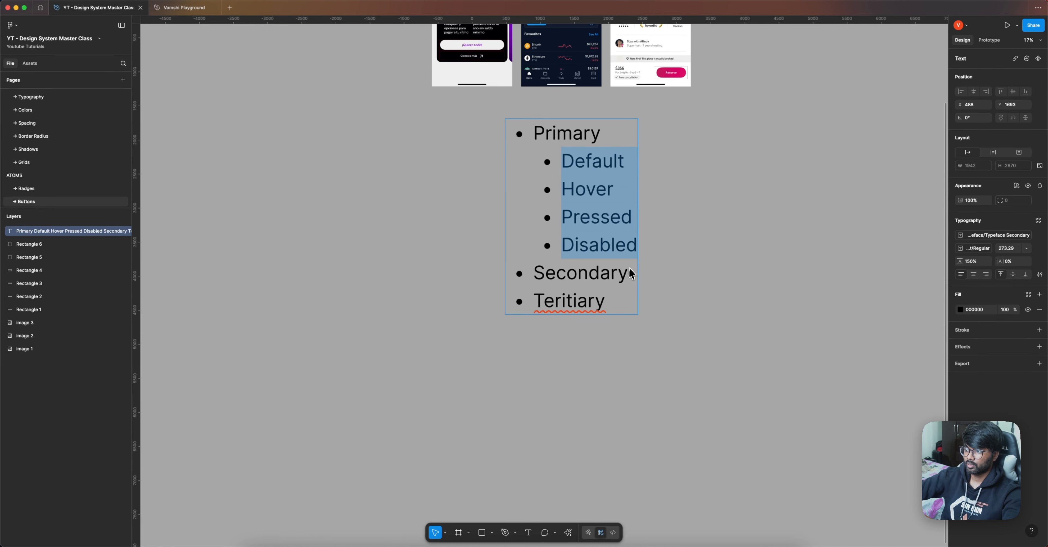
left_click(632, 278)
key("Return")
key("super+v")
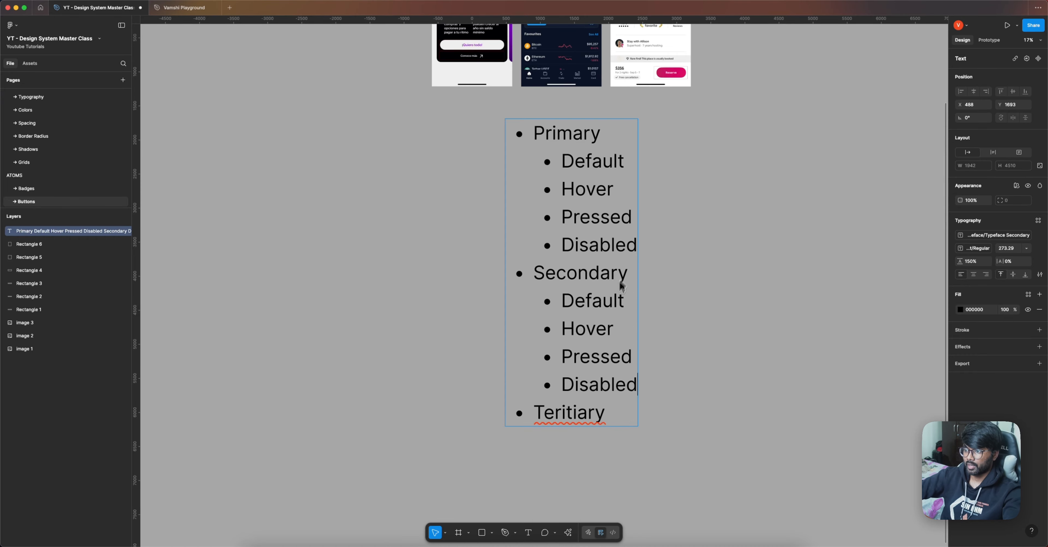
key("Return")
key("super+v")
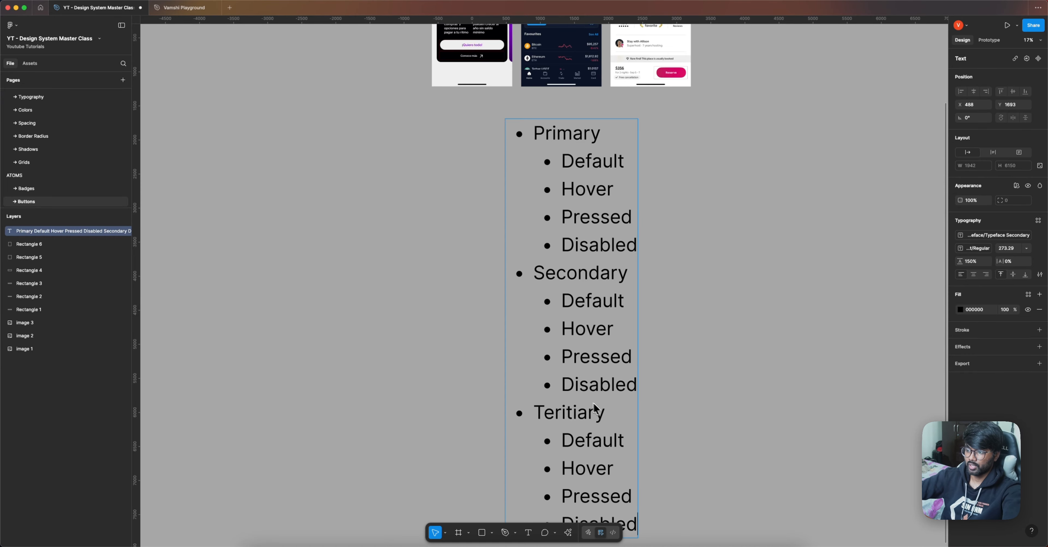
left_click(655, 293)
scroll(441, 268, "down", 5)
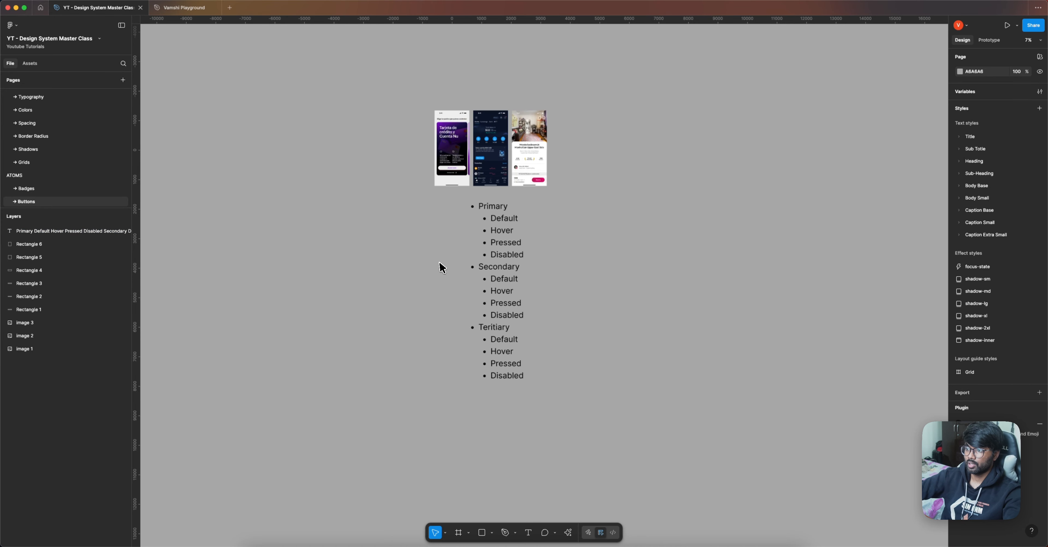
Move the button list further below the reference screens and place a duplicate of it alongside on the right
left_click(512, 235)
scroll(494, 284, "up", 3)
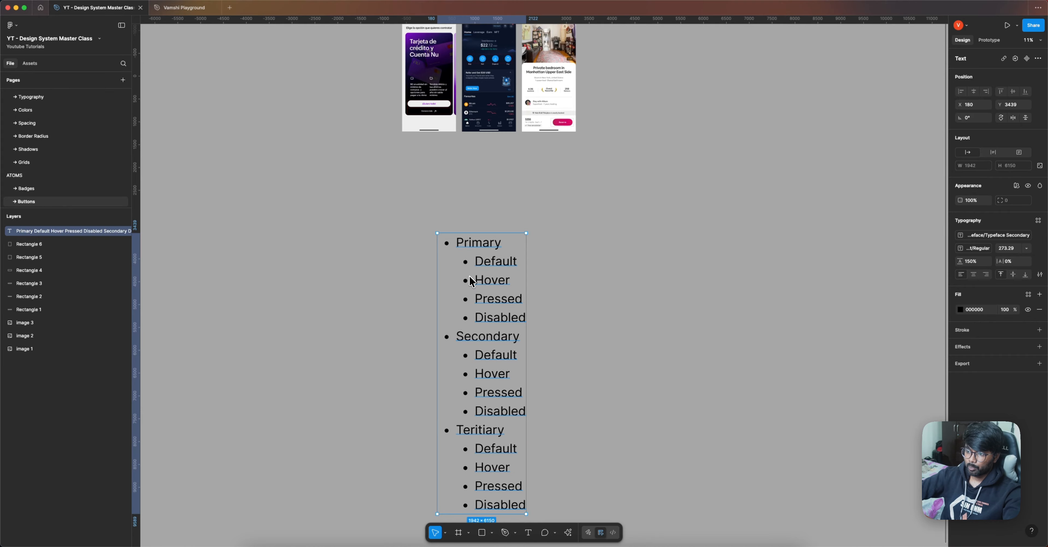
left_click_drag(469, 280, 585, 281)
key("Escape")
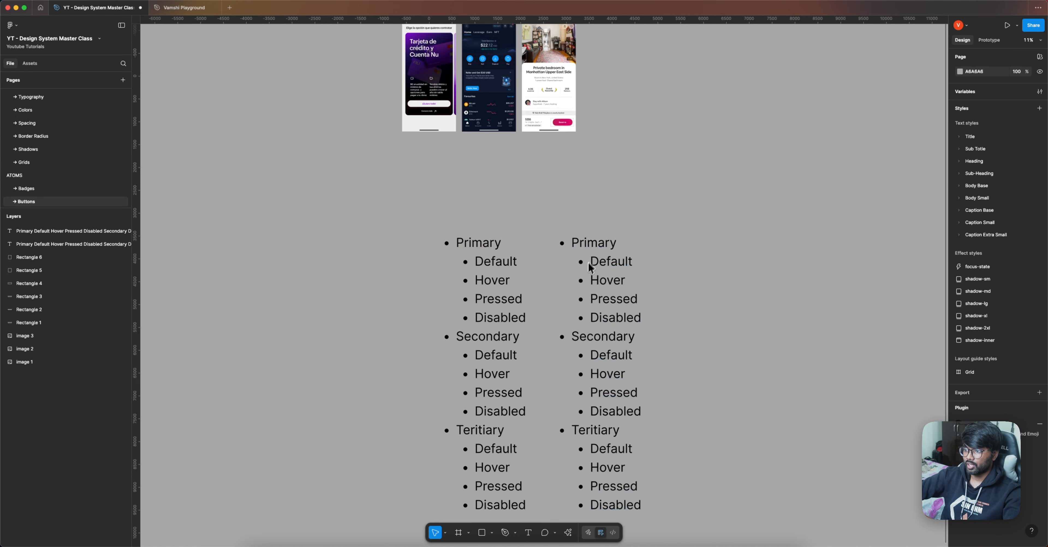
left_click(591, 264)
left_click(613, 196)
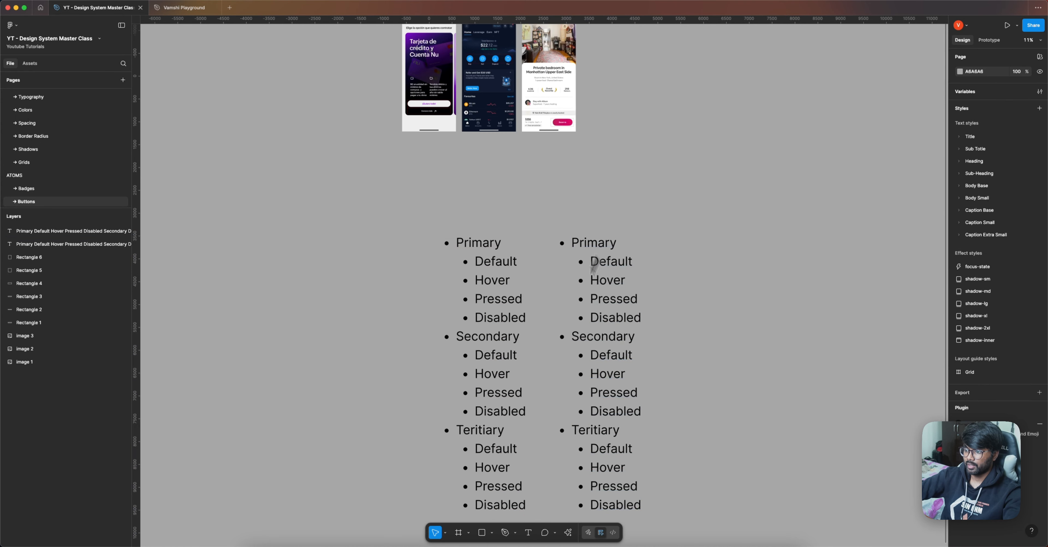
Add the heading text "Icon Only" just above the duplicated list on the right
left_click(530, 533)
scroll(571, 247, "up", 3)
left_click(564, 210)
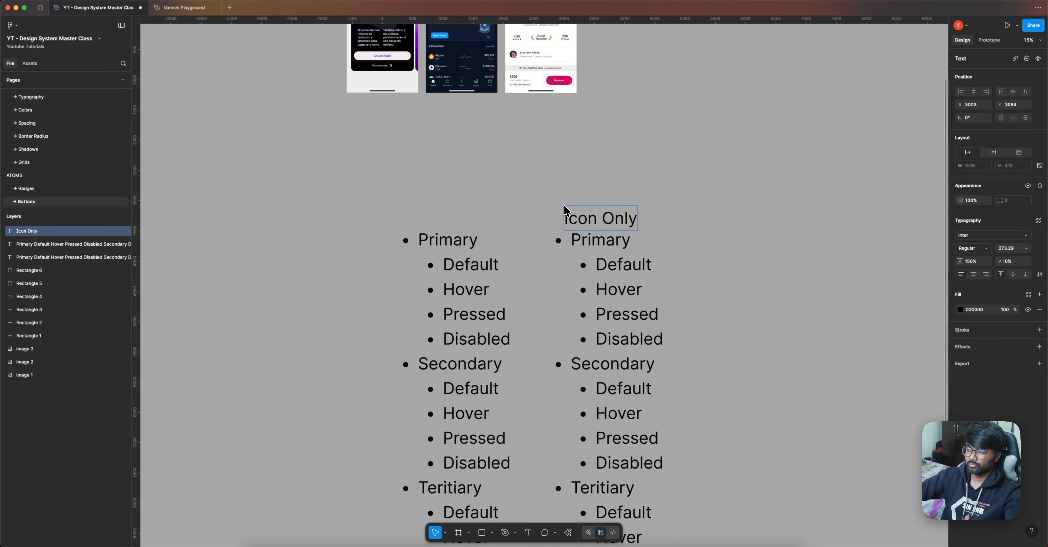
key("Escape")
left_click_drag(602, 221, 587, 213)
scroll(582, 197, "down", 3)
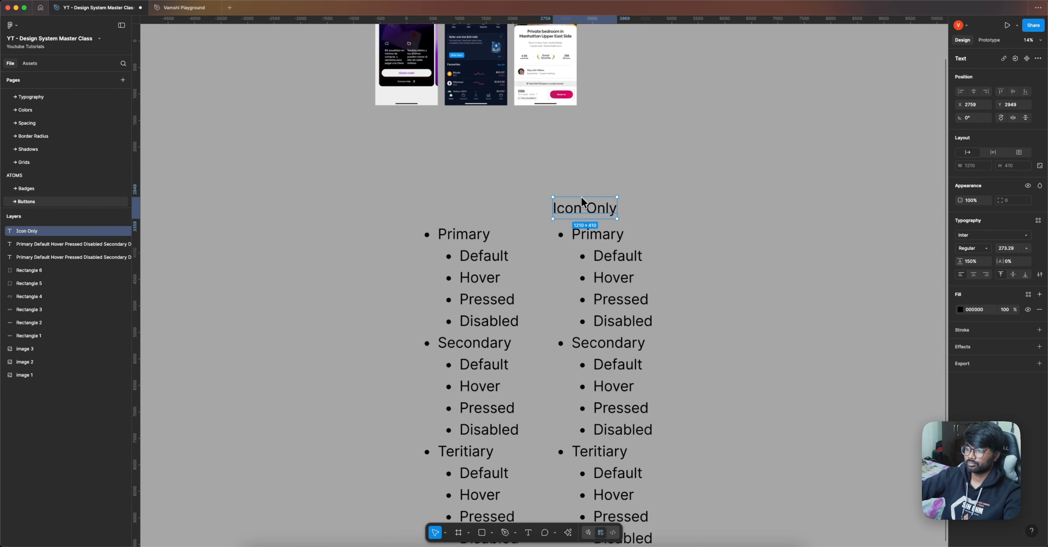
left_click(629, 177)
Move both lists and the "Icon Only" heading together to the left of the reference screens
scroll(613, 178, "down", 3)
left_click_drag(638, 394, 480, 192)
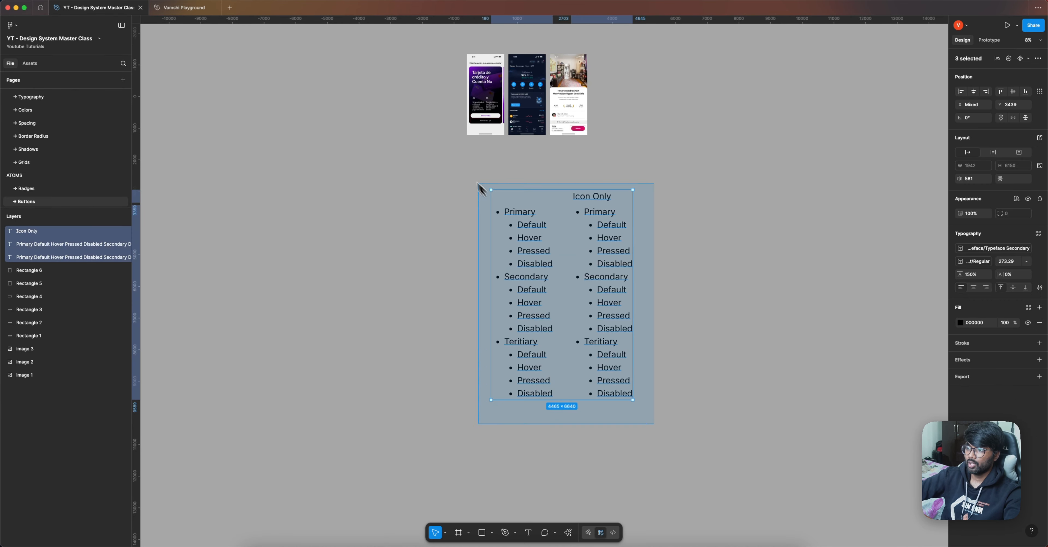
scroll(543, 234, "down", 3)
left_click_drag(545, 234, 410, 146)
scroll(491, 143, "up", 3)
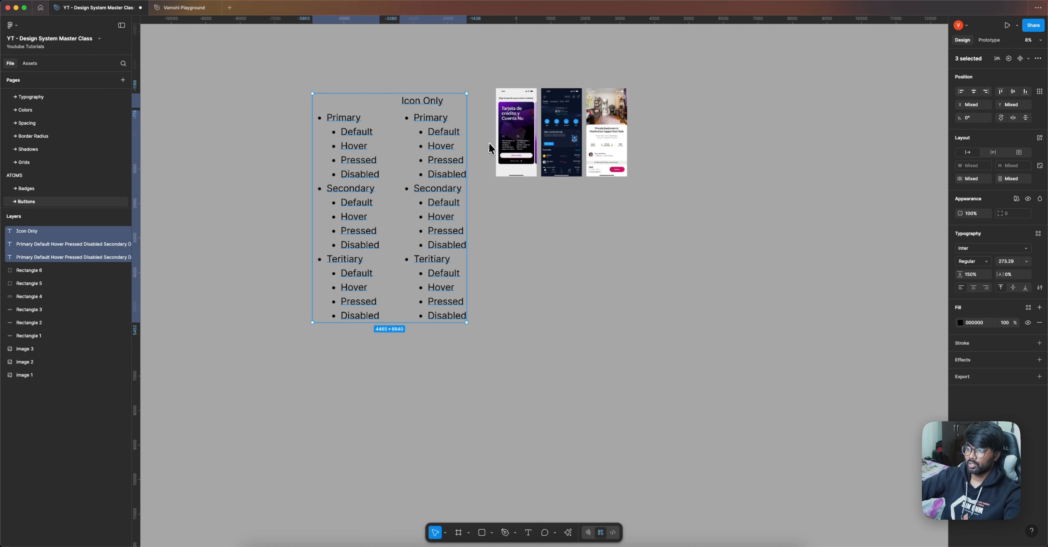
Add a text label "Button" in the empty canvas area below the reference screens
left_click(528, 532)
scroll(615, 346, "up", 2)
left_click(610, 332)
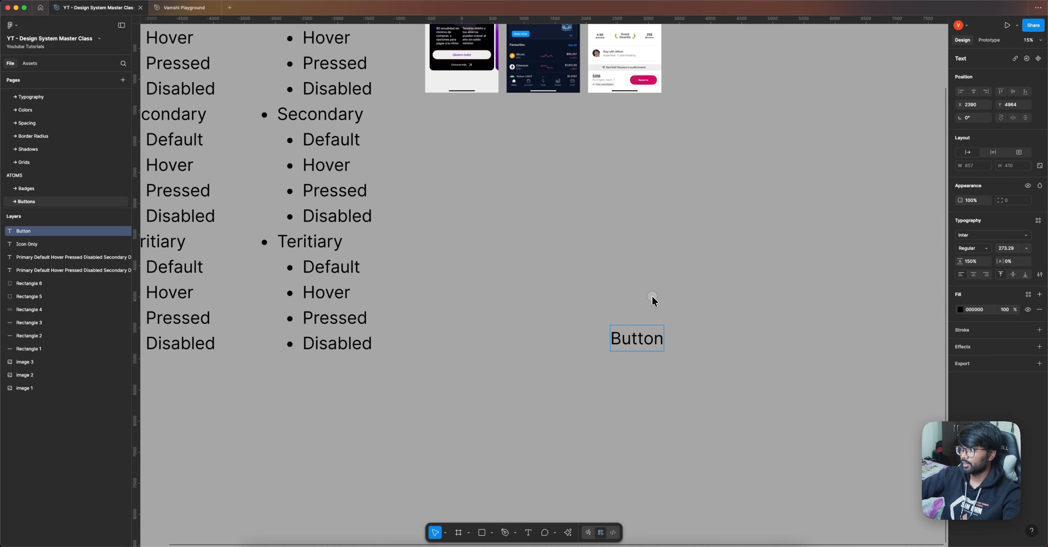
key("Escape")
Apply the Caption Small Medium 14/150 text style to the "Button" label
left_click(1037, 220)
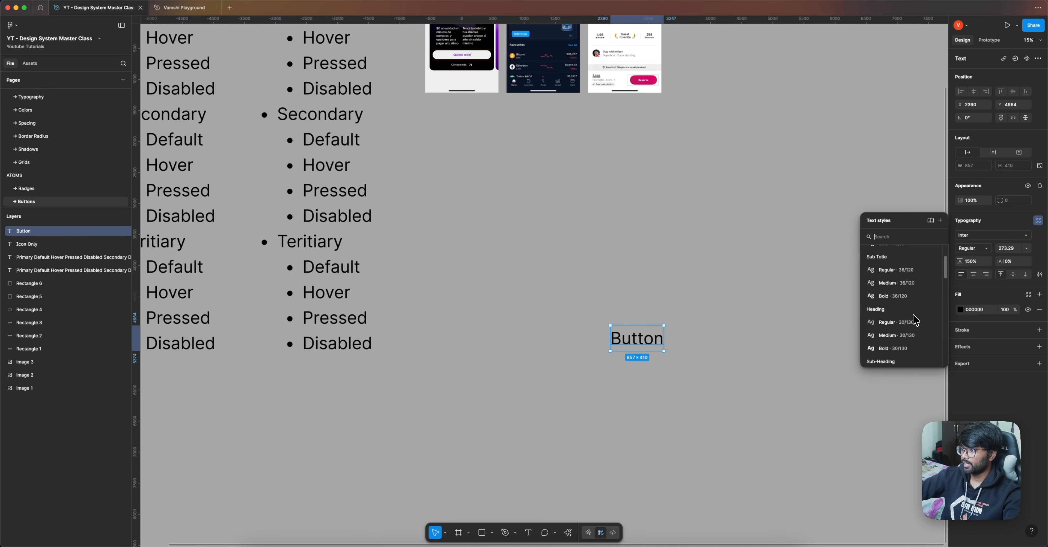
scroll(915, 319, "down", 5)
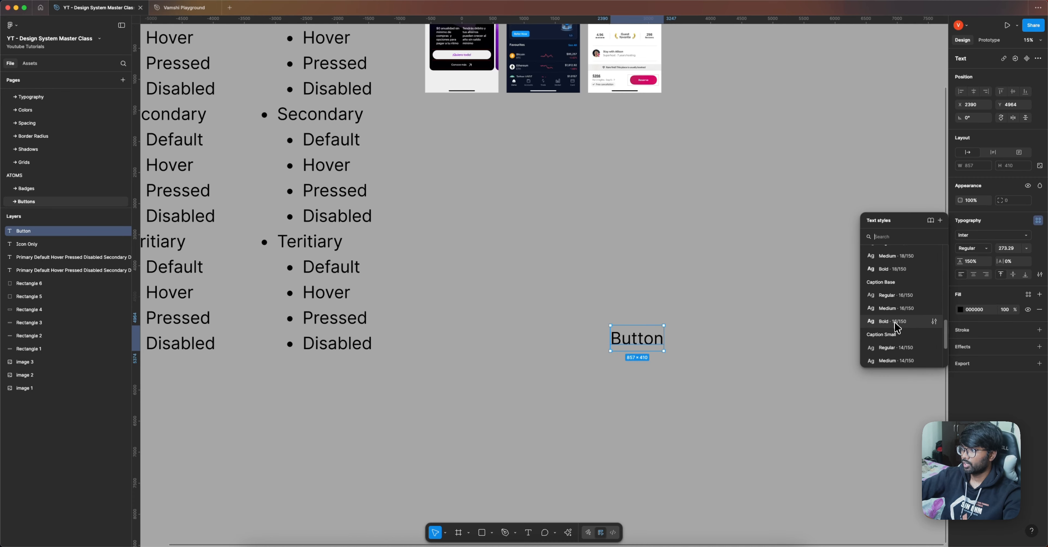
left_click(903, 352)
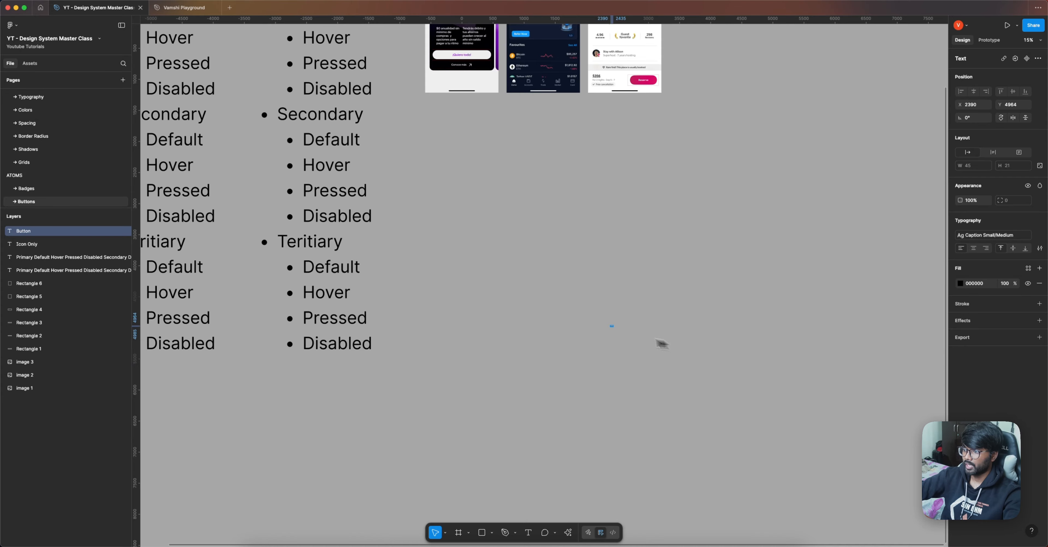
scroll(613, 328, "up", 15)
scroll(667, 294, "up", 2)
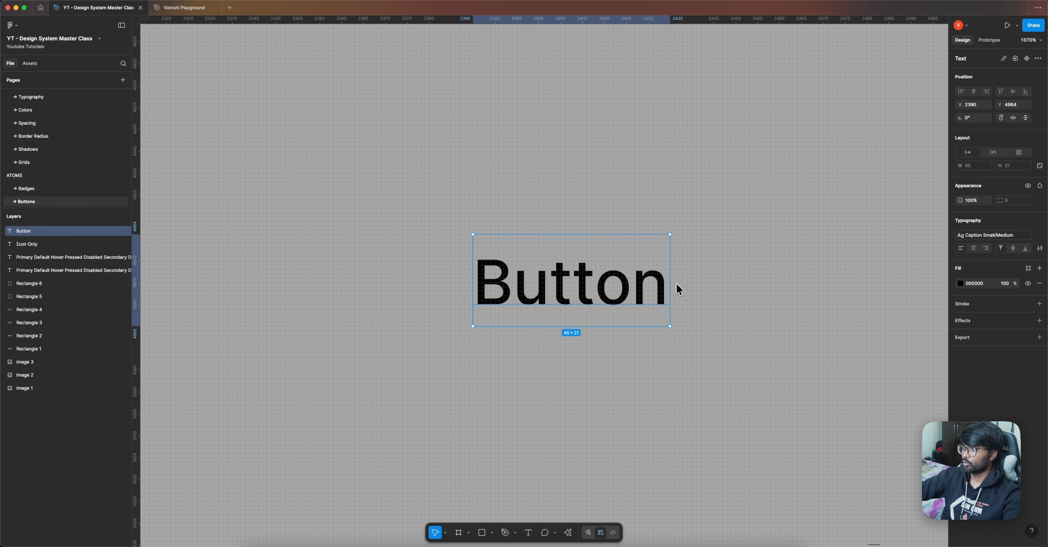
scroll(430, 226, "down", 3)
left_click(1006, 239)
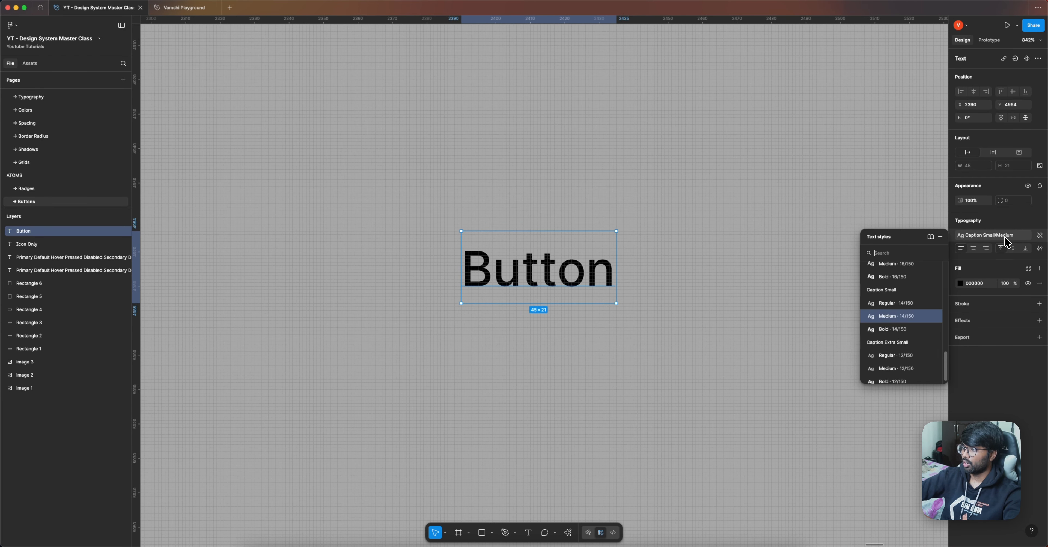
left_click(910, 324)
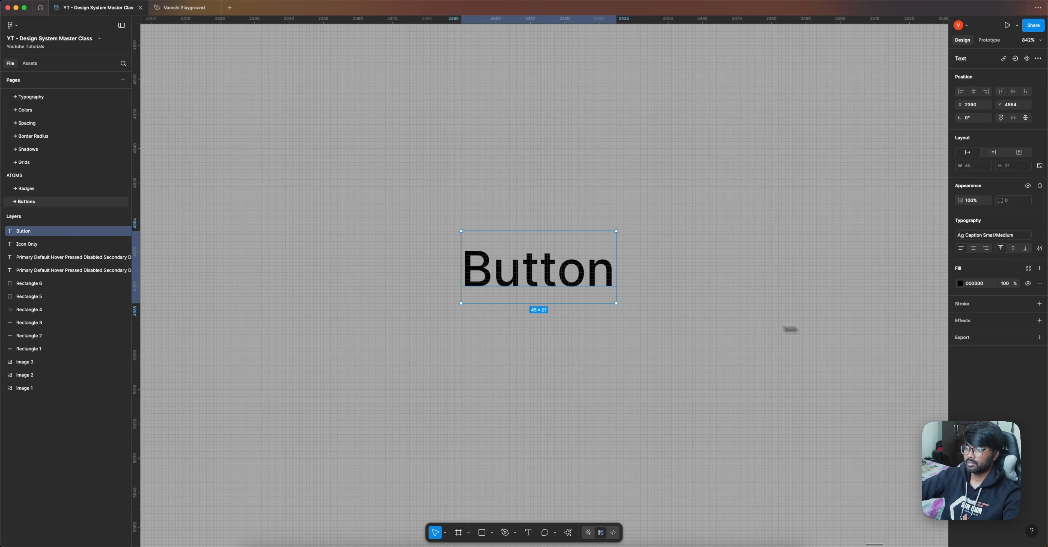
Wrap the "Button" label in an auto layout frame
scroll(561, 331, "down", 2)
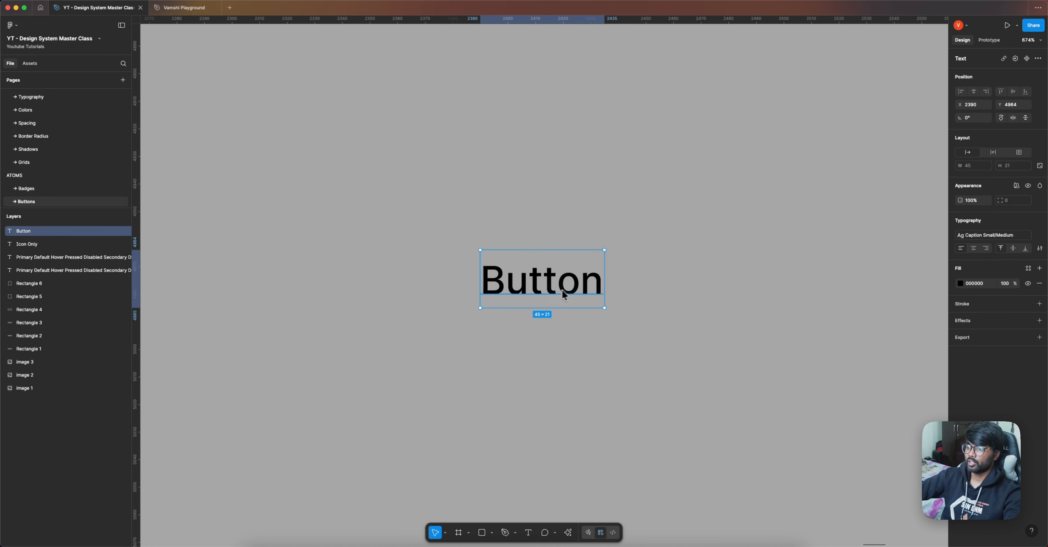
key("shift+a")
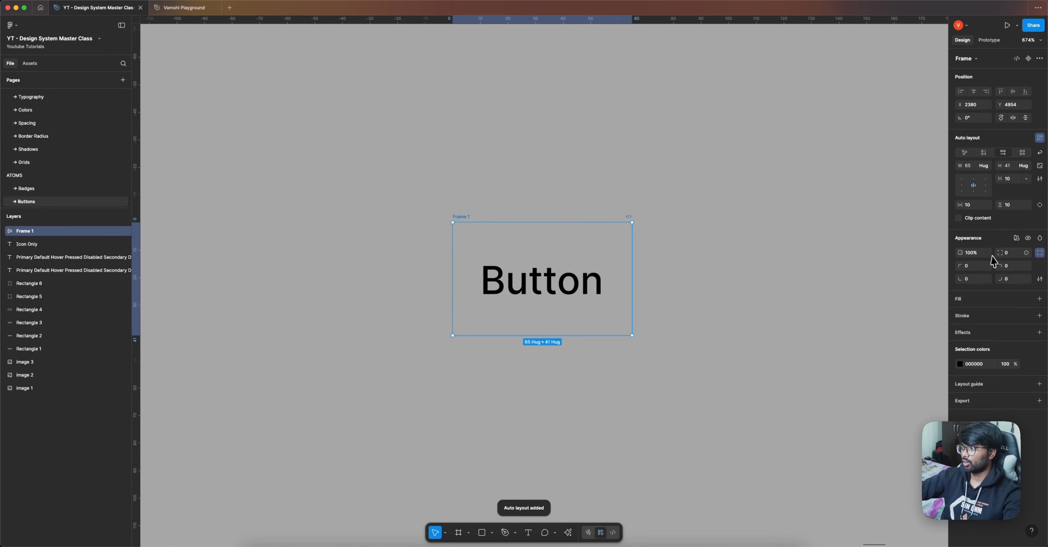
Set the fill of the "Button" label to the Gray 0 library color
left_click(571, 286)
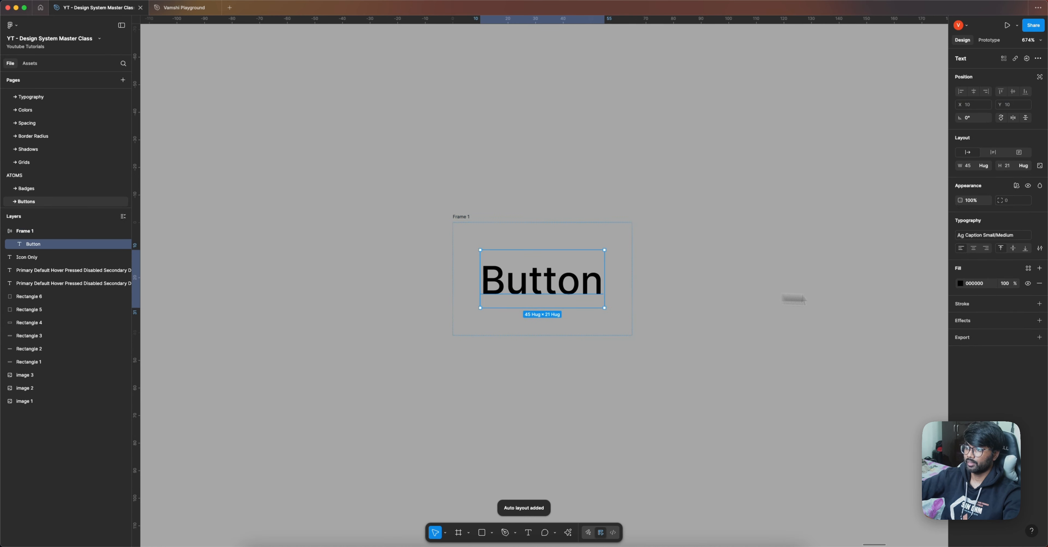
left_click(1028, 268)
scroll(894, 341, "down", 5)
left_click(891, 336)
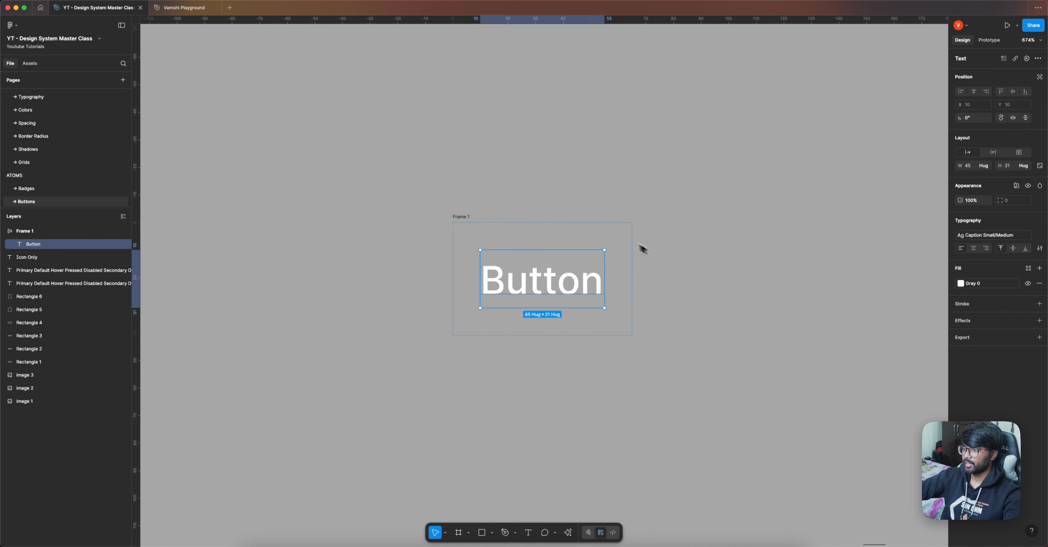
Add a fill to the button frame using the Primary 900 library color
left_click(542, 233)
left_click(1039, 299)
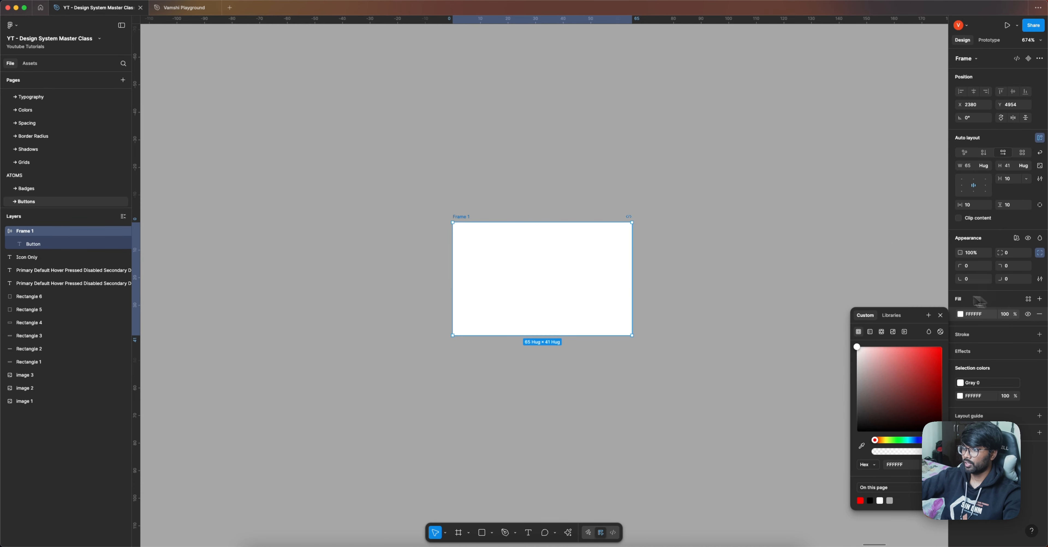
left_click(1028, 300)
scroll(895, 386, "down", 5)
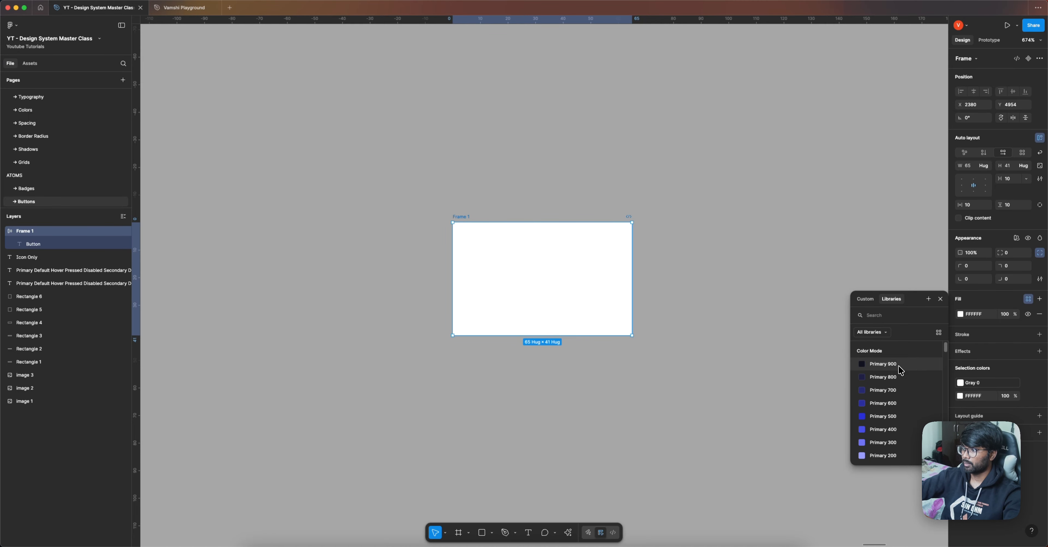
left_click(882, 364)
left_click(706, 315)
Set the button frame's vertical padding to 8 and bind it to the Spacing - 8 variable
left_click(467, 222)
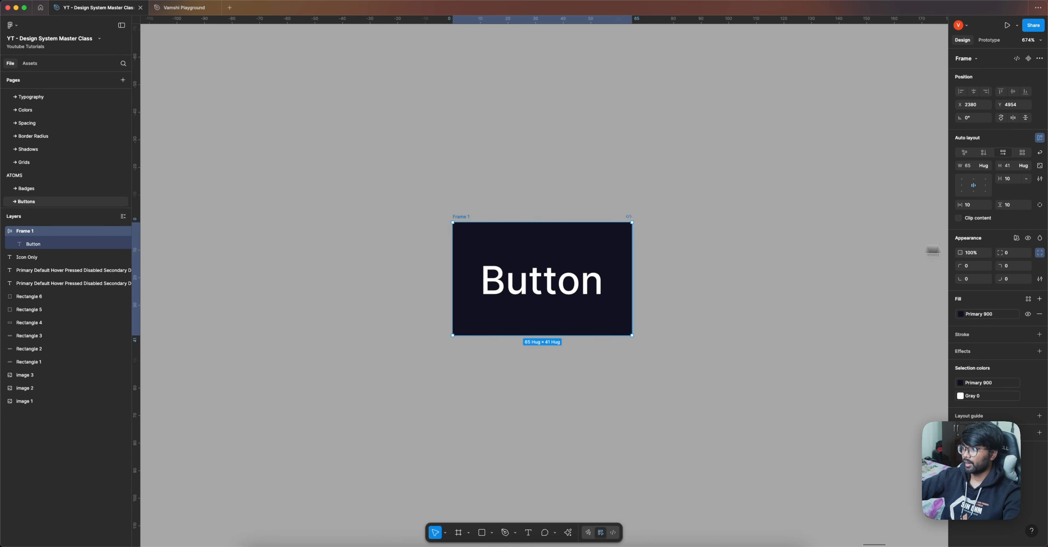
left_click(1011, 207)
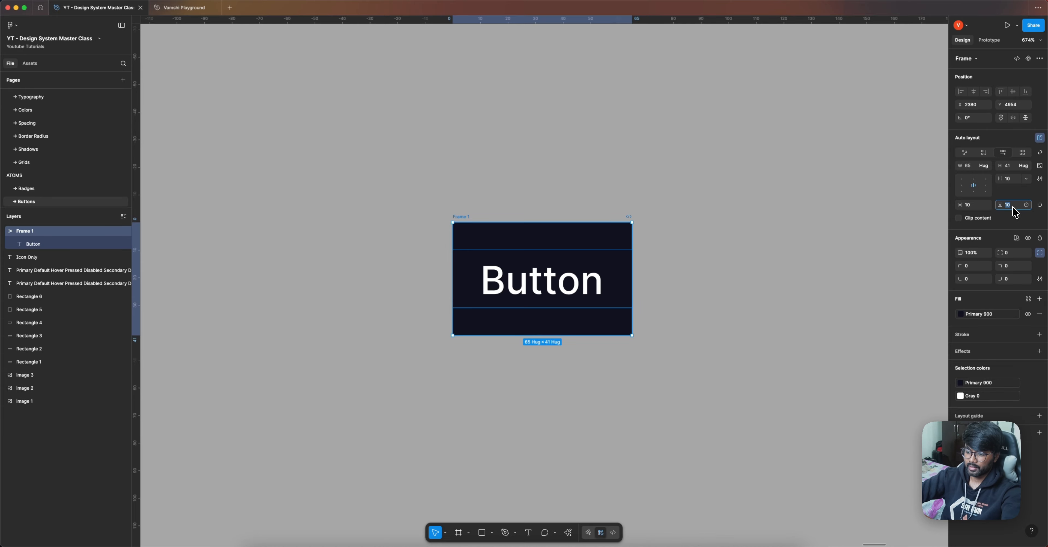
key("Return")
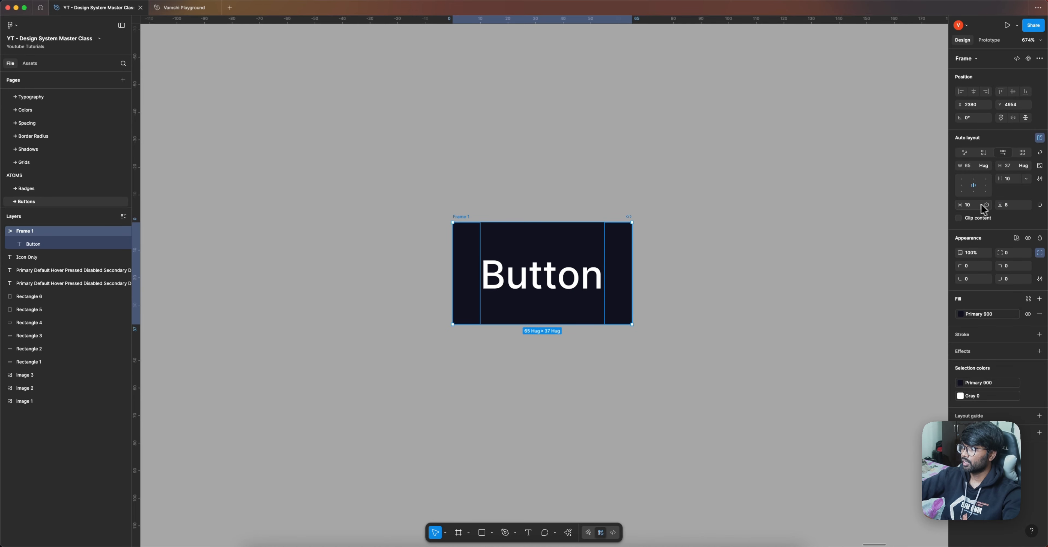
left_click(972, 205)
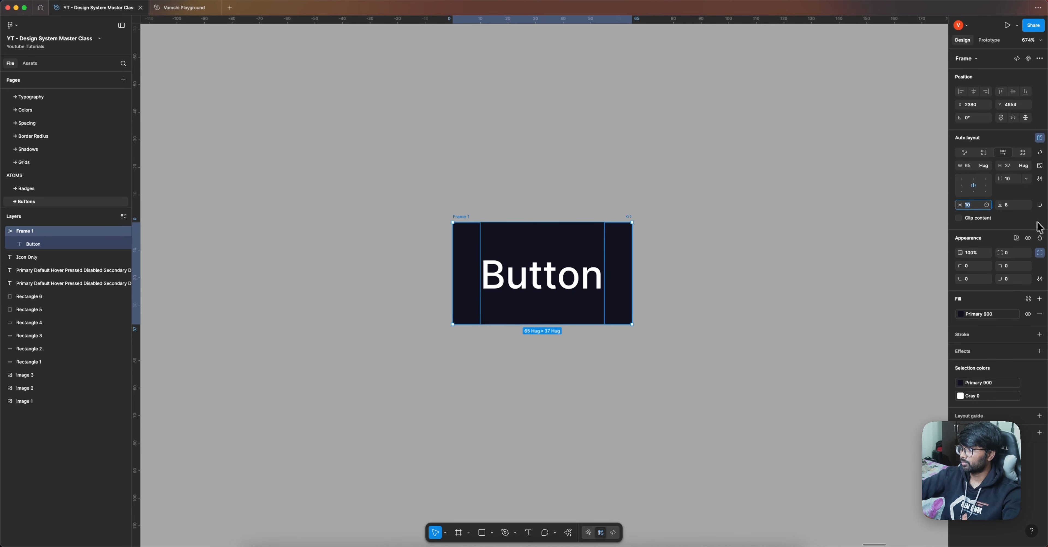
left_click(1026, 205)
scroll(987, 305, "down", 5)
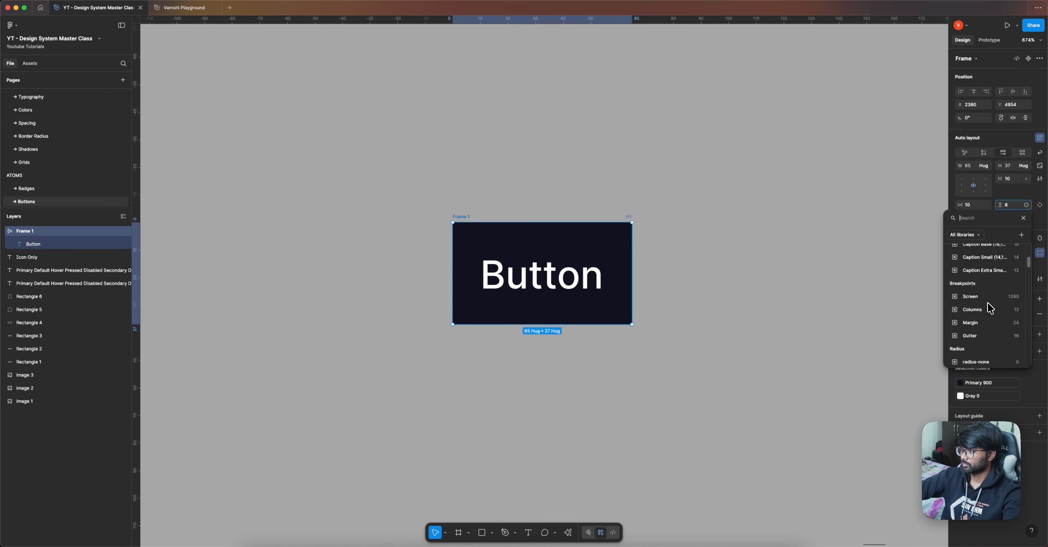
scroll(990, 309, "down", 3)
scroll(988, 306, "down", 6)
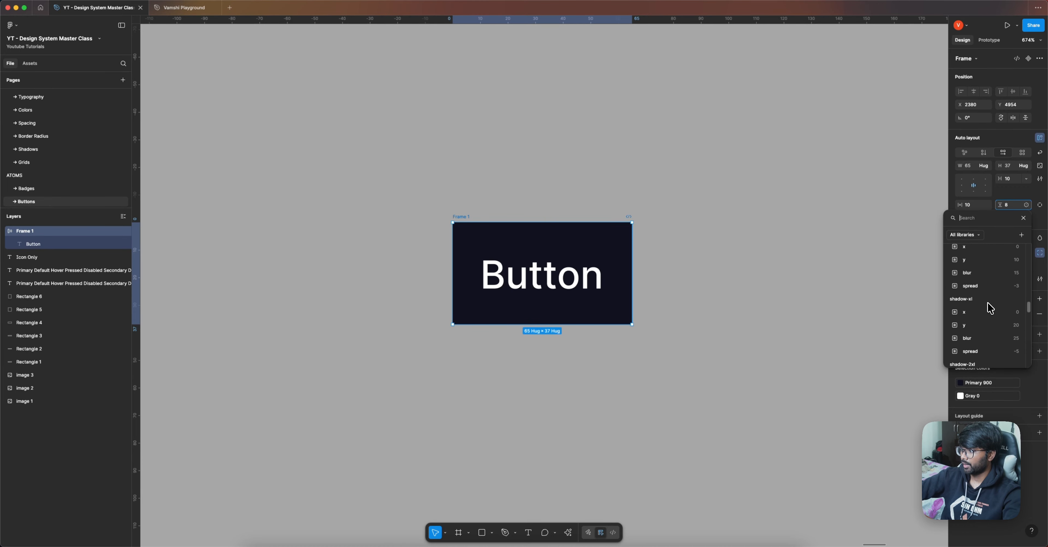
scroll(997, 262, "up", 2)
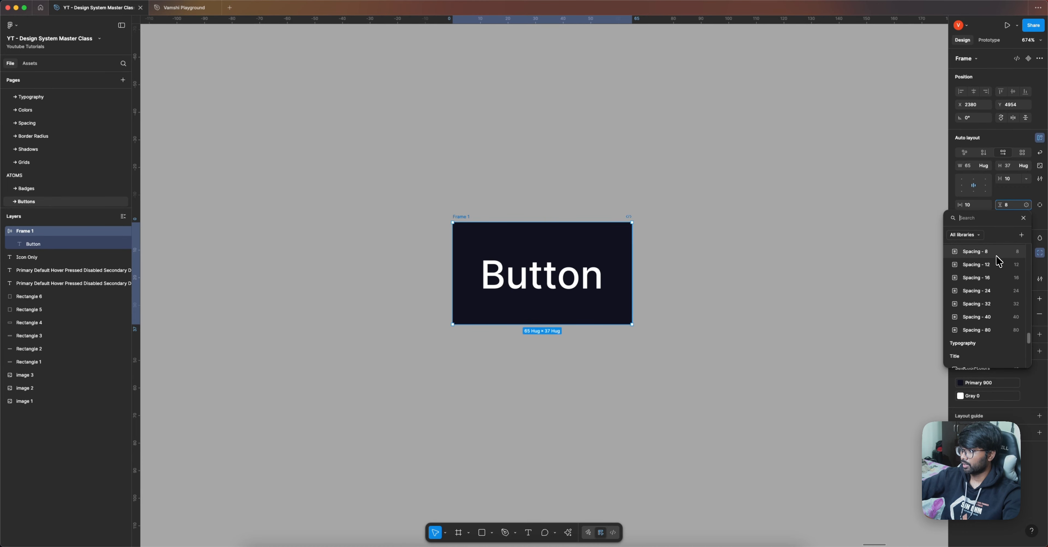
left_click(995, 258)
Bind the button frame's horizontal padding to the Spacing - 16 variable
left_click(987, 206)
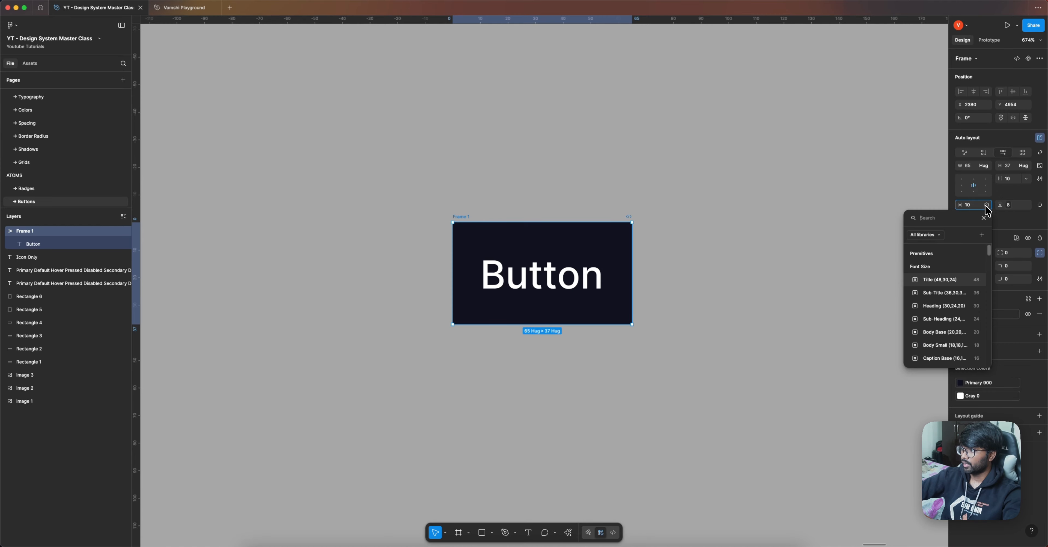
type("spacin")
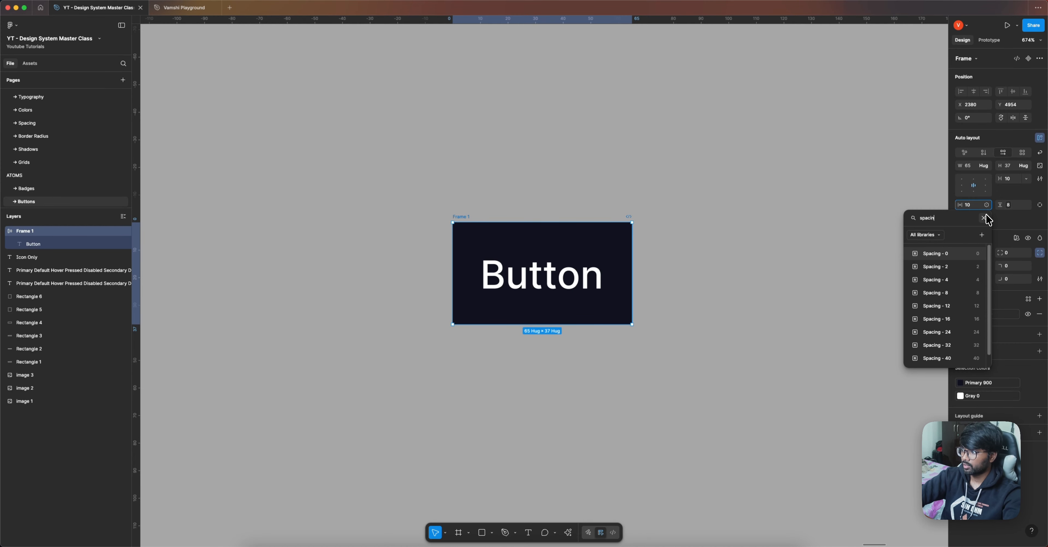
left_click(966, 319)
Bind the button frame's corner radius to the radius-8 variable
scroll(623, 202, "down", 3)
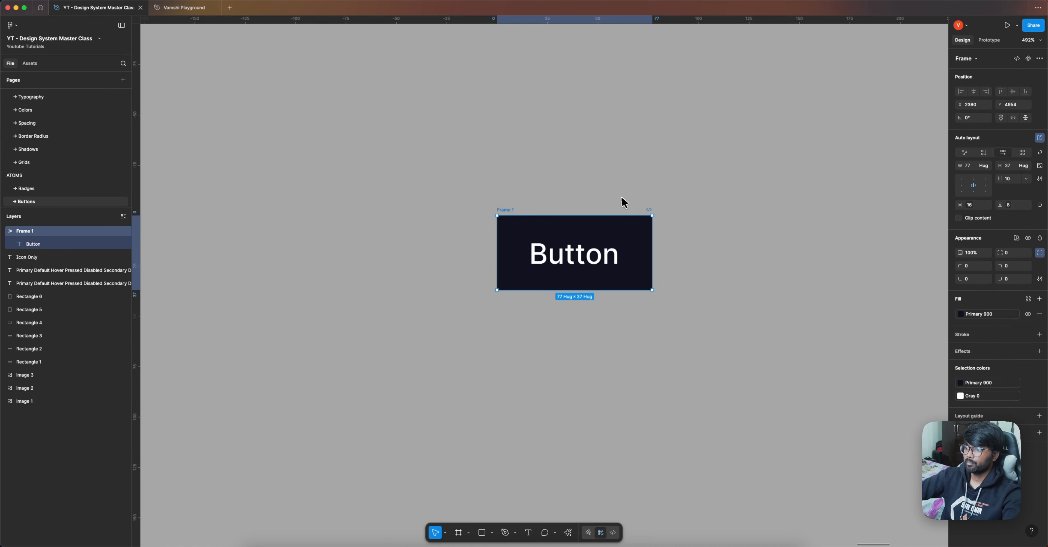
left_click(1027, 254)
scroll(998, 338, "down", 3)
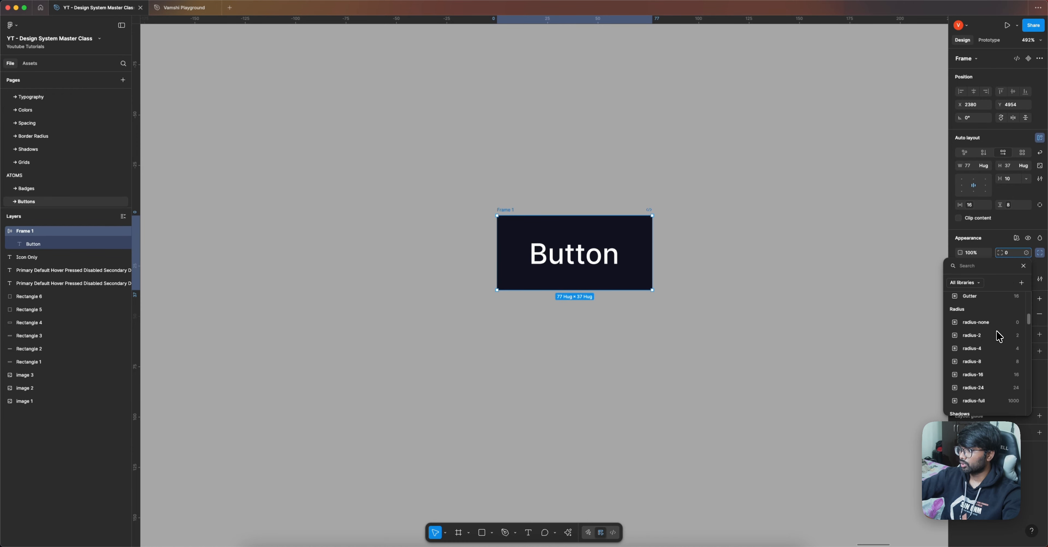
left_click(992, 370)
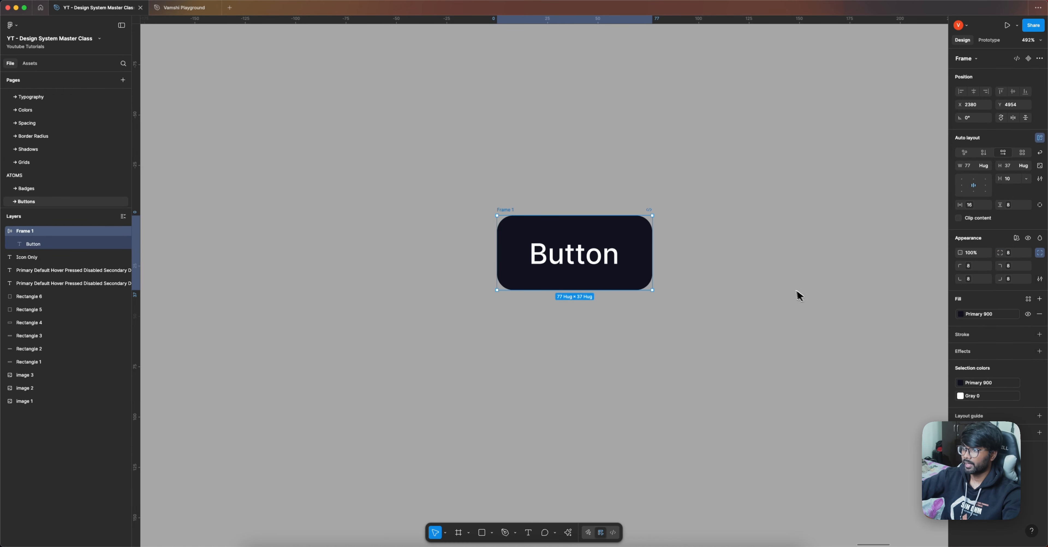
left_click(798, 296)
scroll(569, 239, "down", 3)
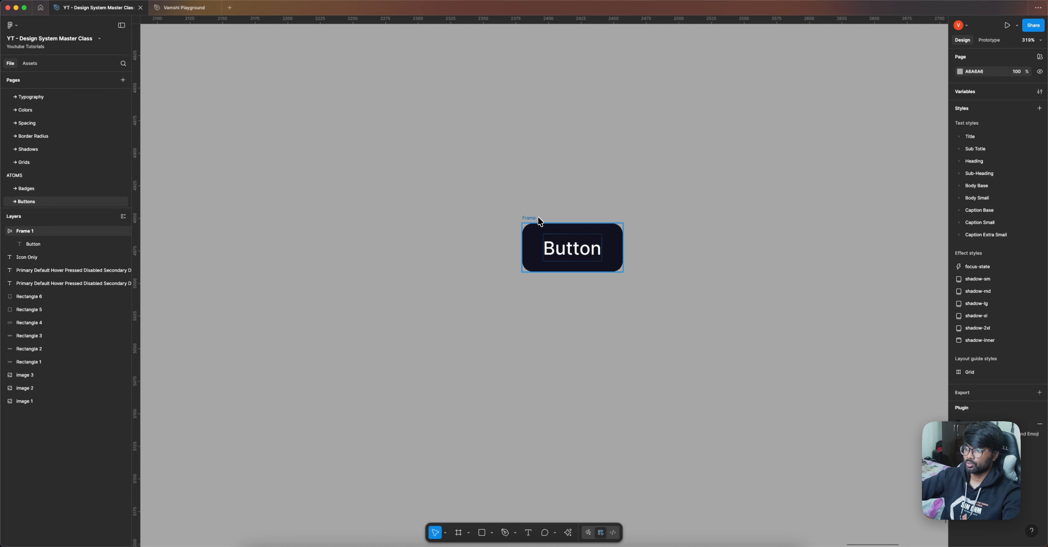
On the Badges page, duplicate the small gray hover badge from the dark mode frame onto empty canvas and enable its left icon
left_click(545, 224)
scroll(580, 191, "down", 3)
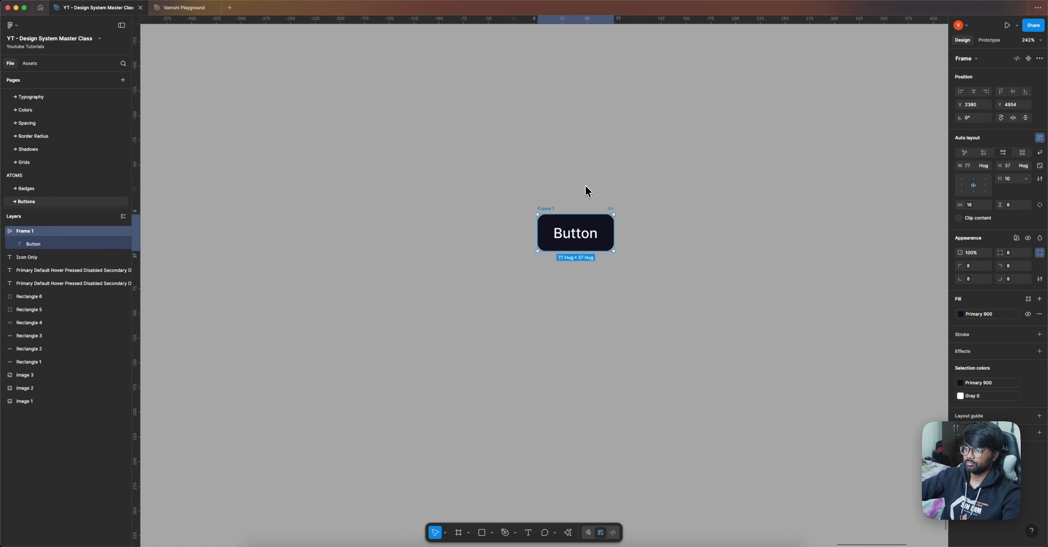
left_click(45, 192)
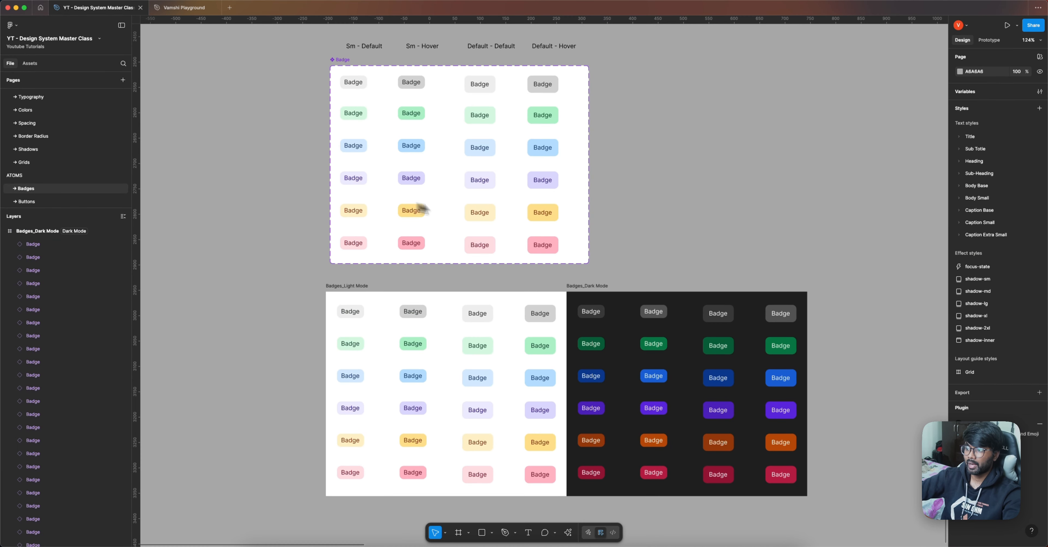
left_click(653, 312)
left_click_drag(653, 311, 695, 243)
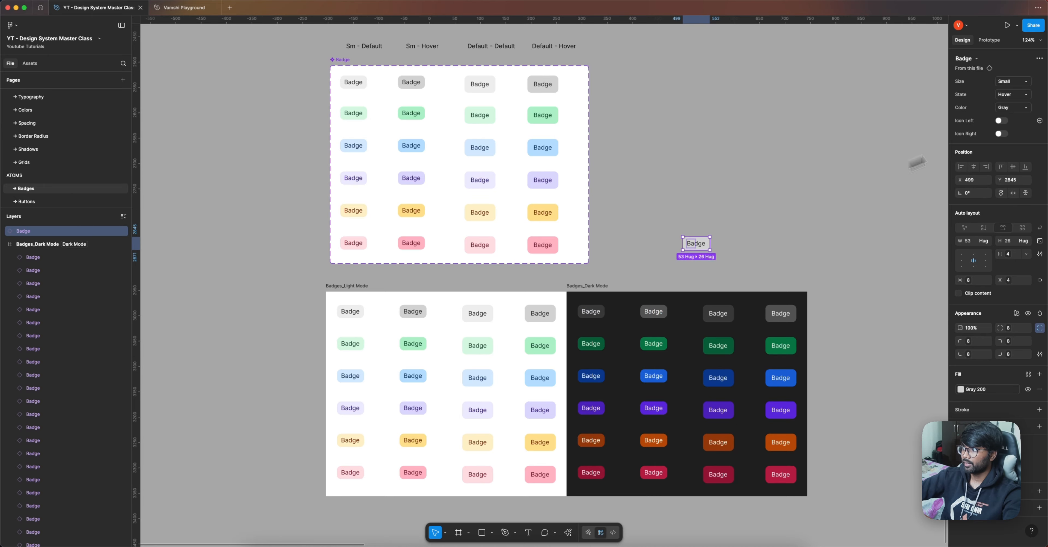
left_click(1001, 120)
scroll(703, 241, "up", 5)
Copy the badge's smile icon into the button frame on the Buttons page and place it before the label
left_click(636, 262)
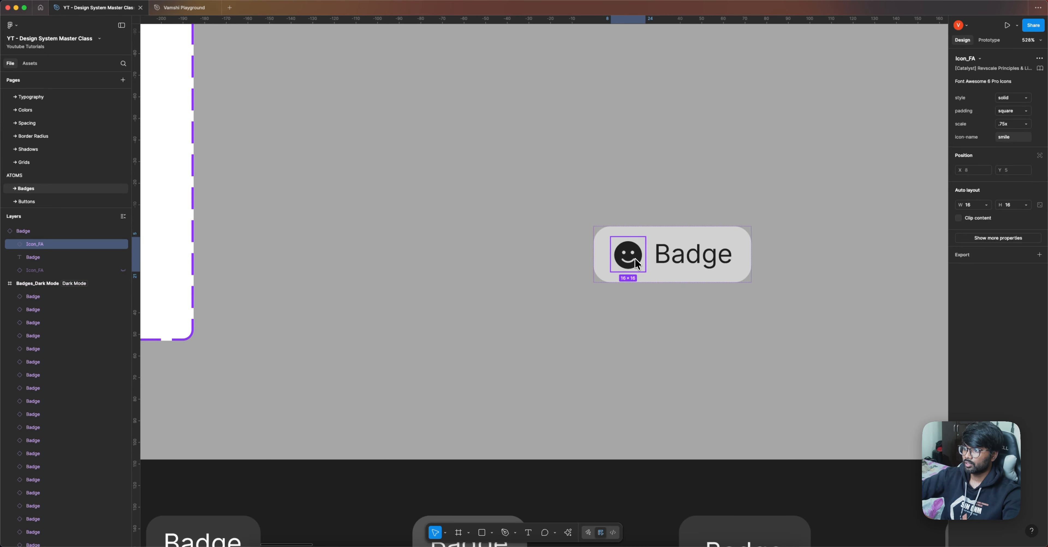
left_click(61, 202)
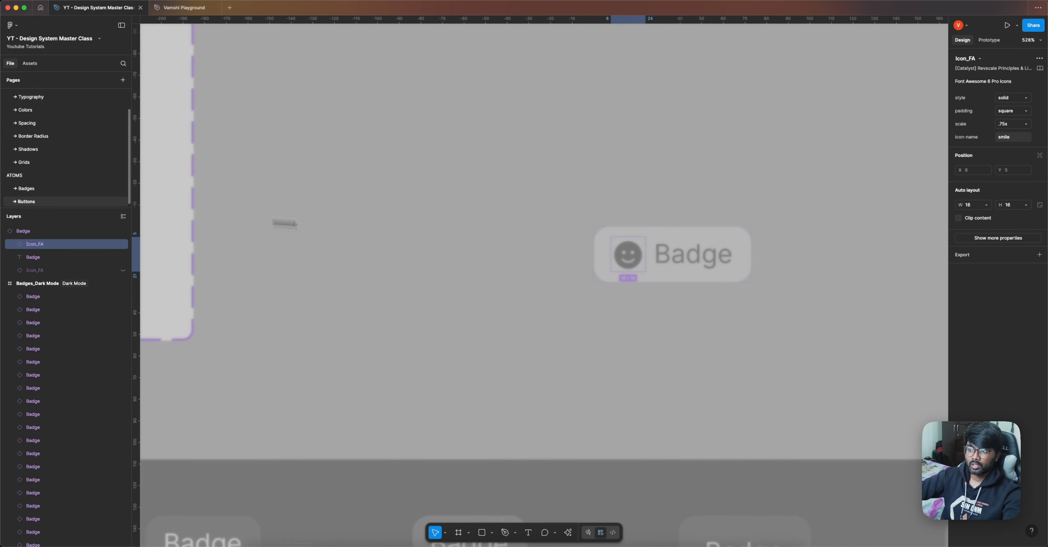
scroll(579, 232, "up", 5)
key("super+v")
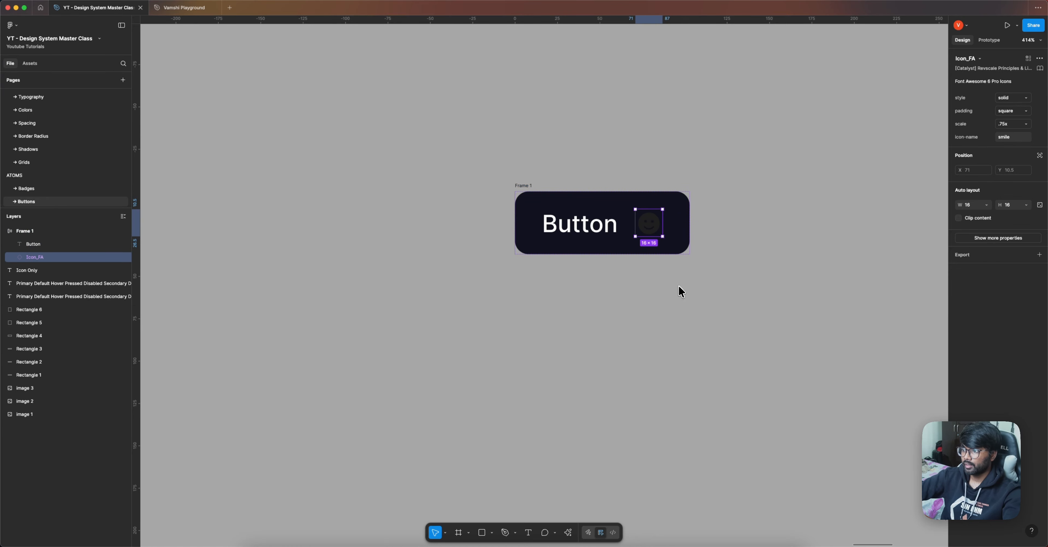
key("Left")
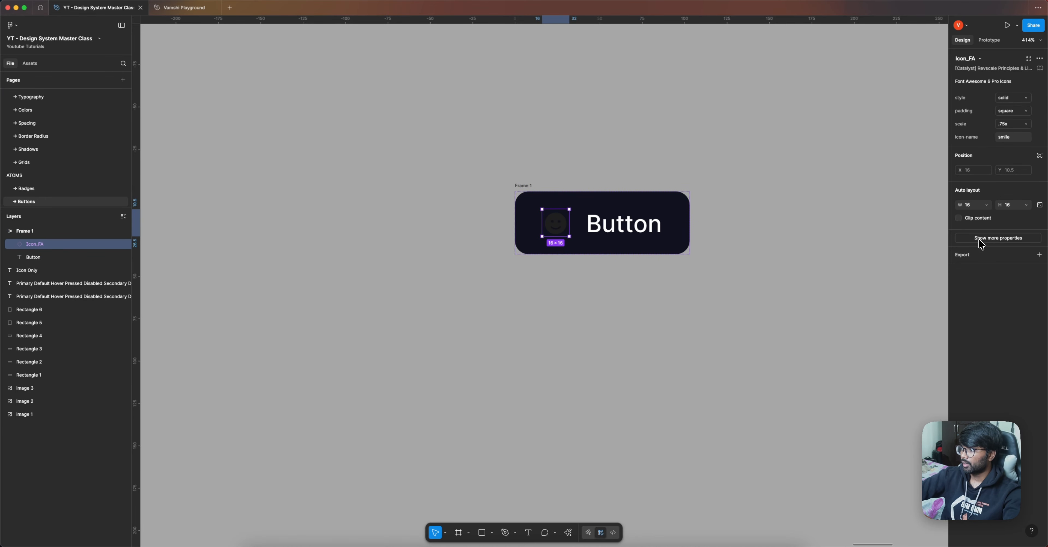
Change the fill of the glyph inside the button's smile icon to Gray 0
left_click(981, 239)
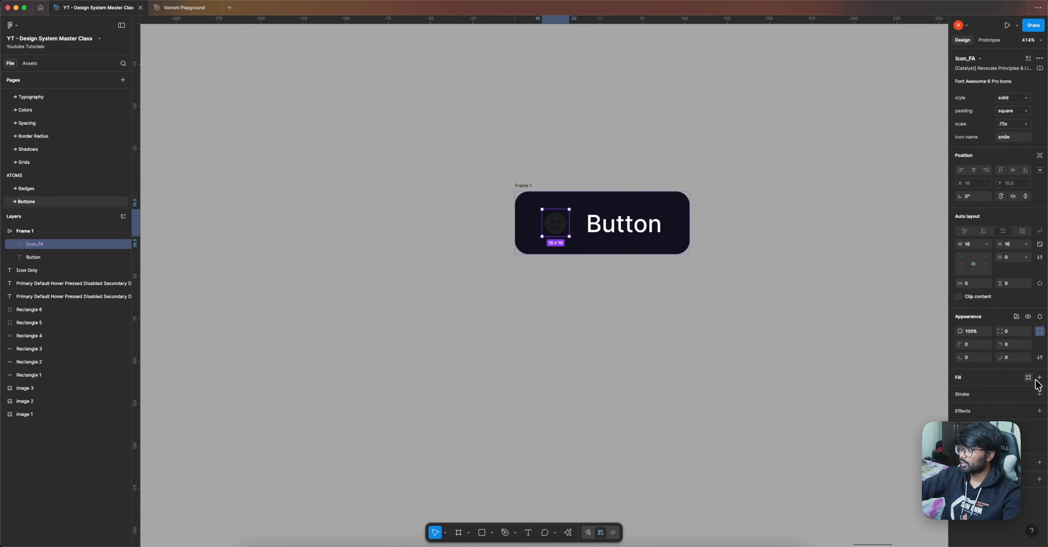
scroll(562, 220, "up", 3)
double_click(553, 223)
left_click(974, 353)
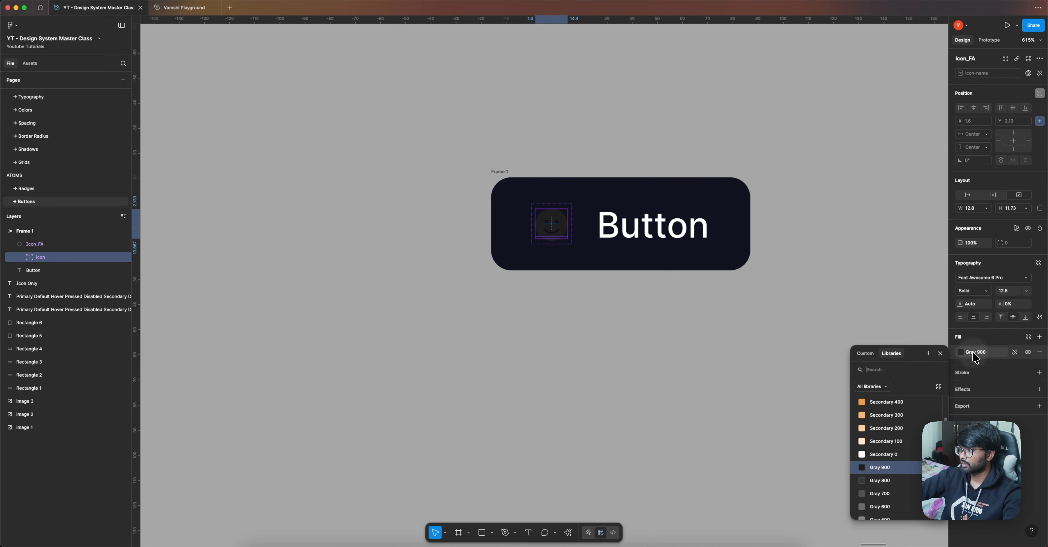
scroll(895, 460, "down", 5)
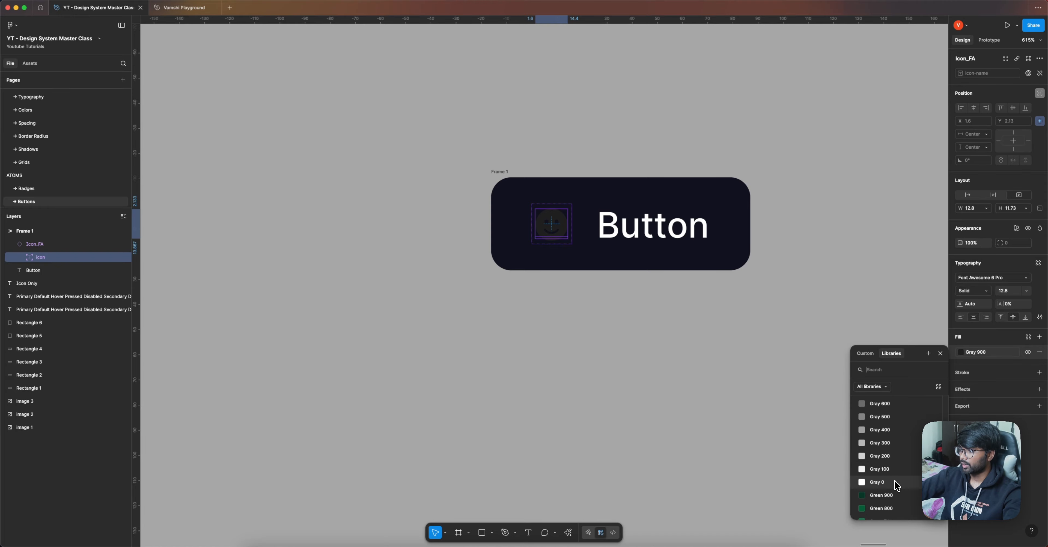
left_click(894, 482)
left_click(663, 325)
Duplicate the smile icon within the button frame and place the copy after the "Button" label
left_click(557, 242)
left_click(560, 265)
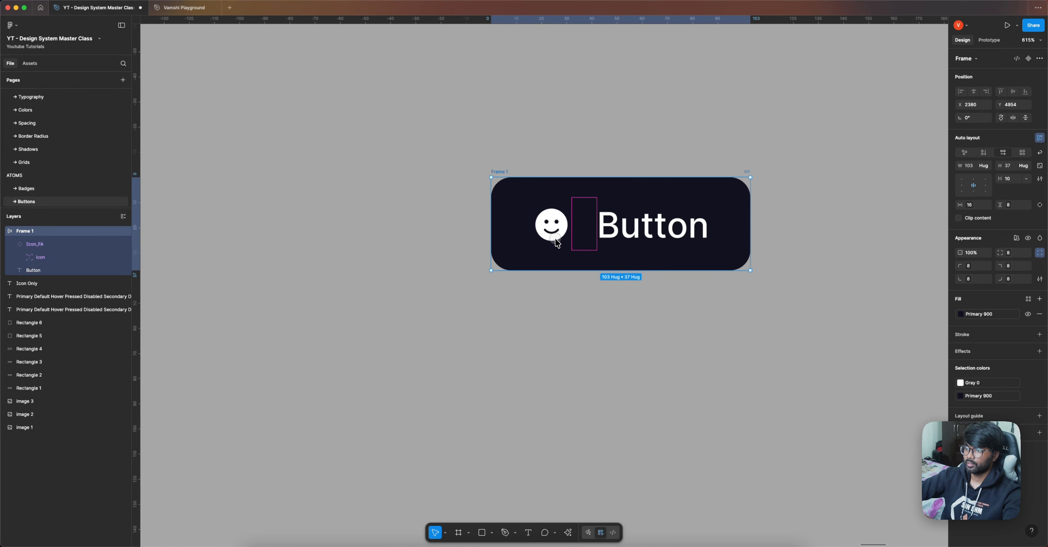
left_click(572, 290)
left_click(552, 225)
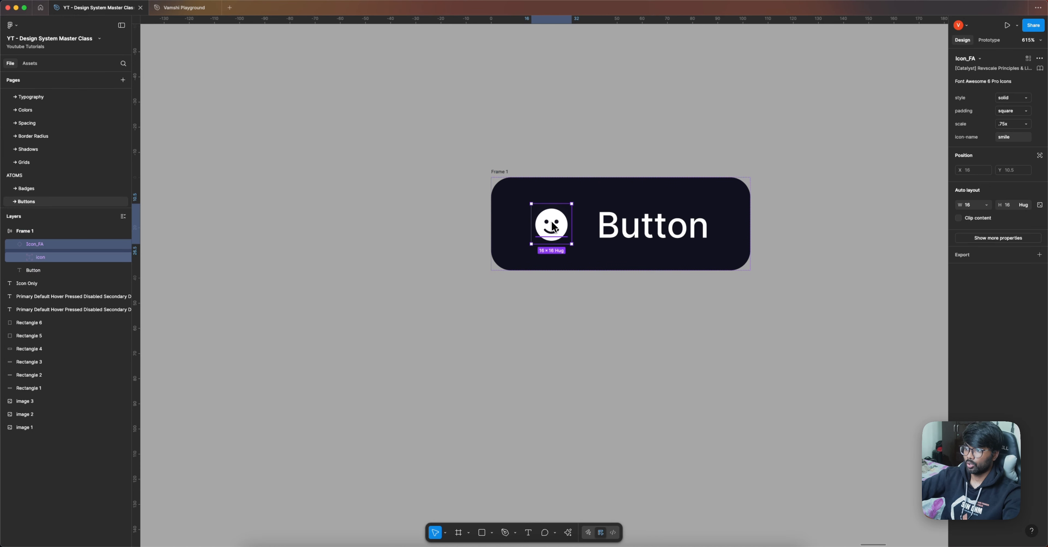
key("super+d")
key("Right")
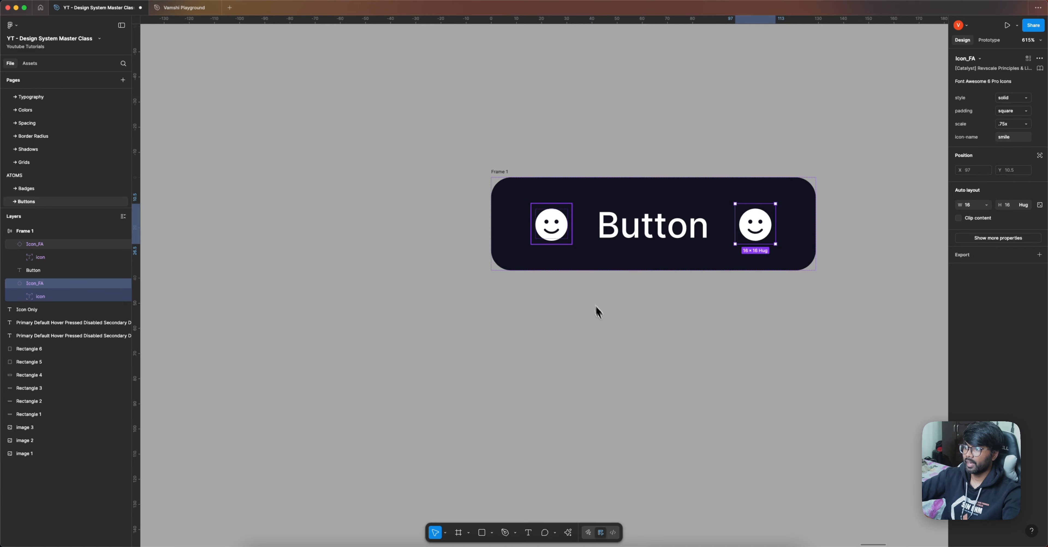
left_click(588, 303)
Bind the gap between the items in the button frame to the Spacing - 8 variable
left_click(507, 176)
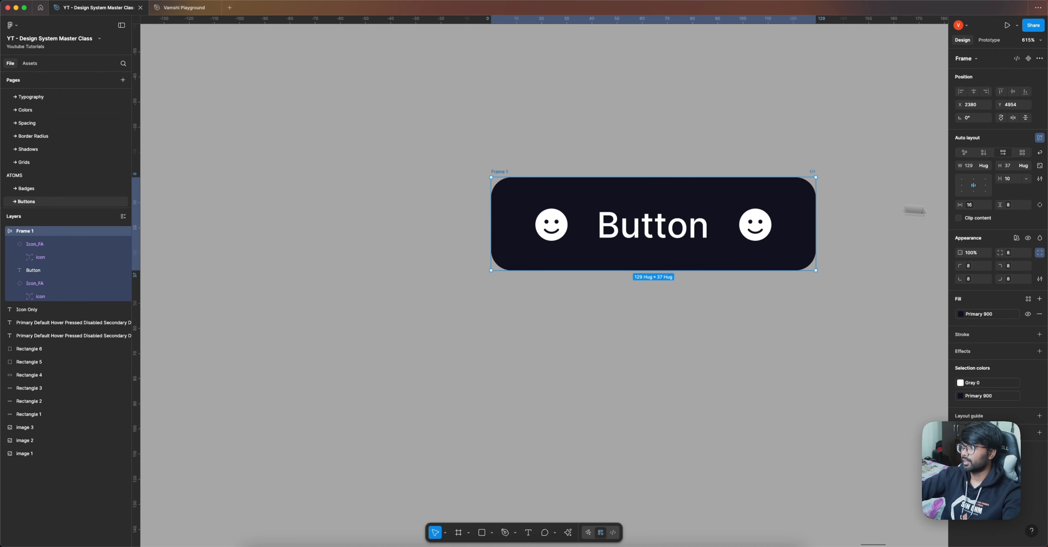
left_click(1022, 179)
left_click(1014, 206)
scroll(991, 287, "down", 8)
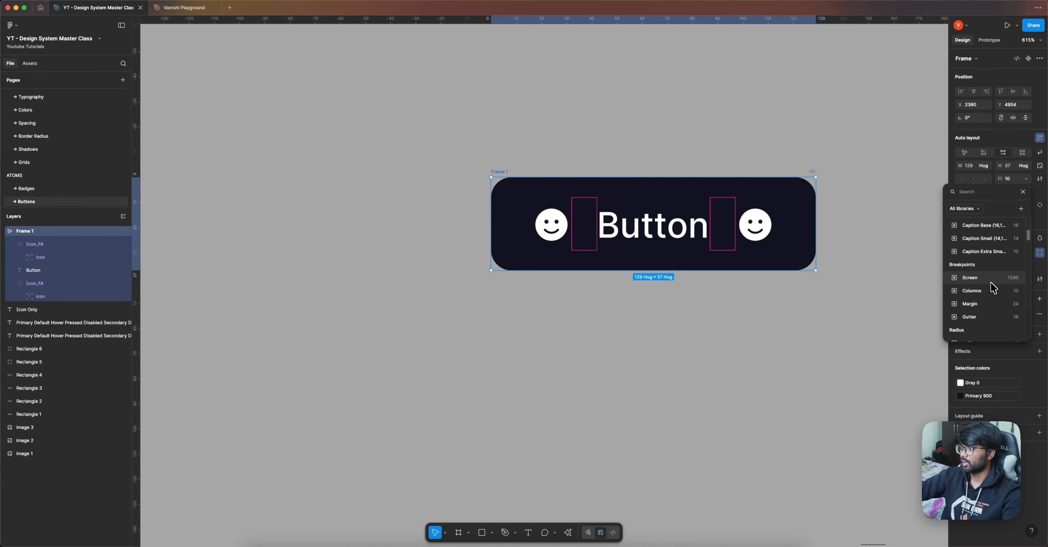
scroll(992, 284, "down", 6)
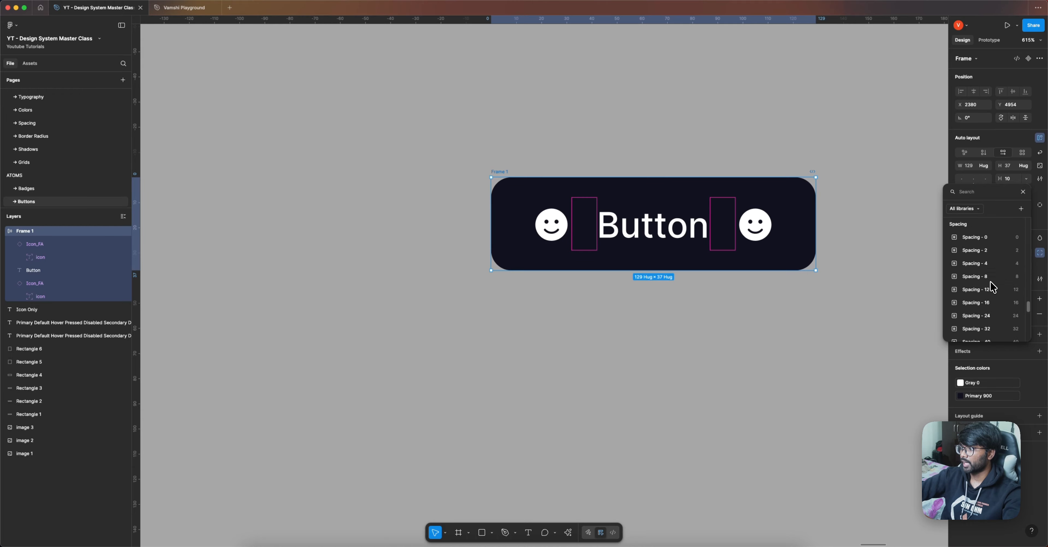
left_click(976, 238)
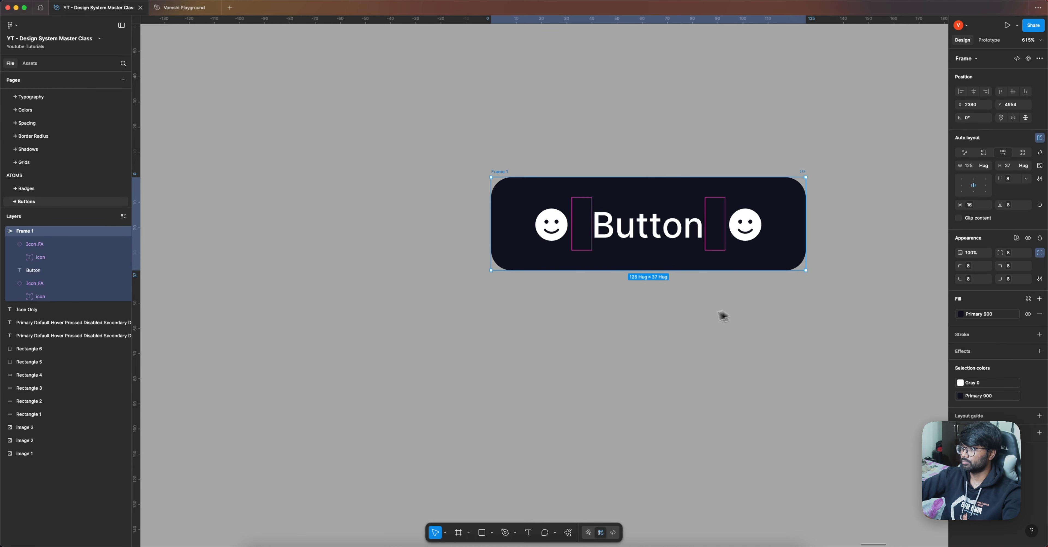
left_click(723, 315)
scroll(420, 252, "down", 3)
scroll(419, 252, "down", 3)
scroll(453, 293, "down", 1)
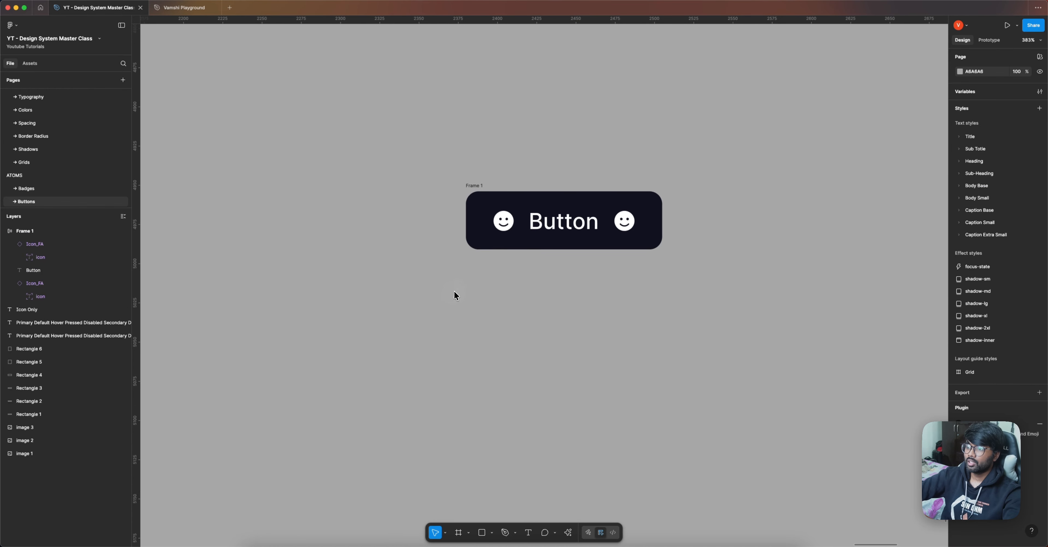
Duplicate the dark button frame directly below the original and change the copy's fill to Gray 0
scroll(378, 217, "down", 2)
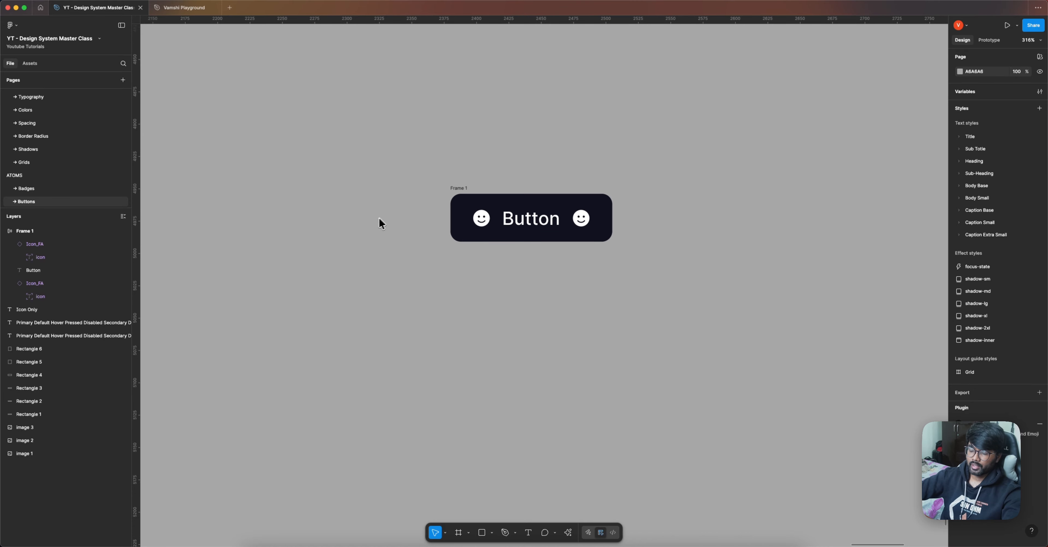
left_click(463, 190)
scroll(465, 191, "down", 1)
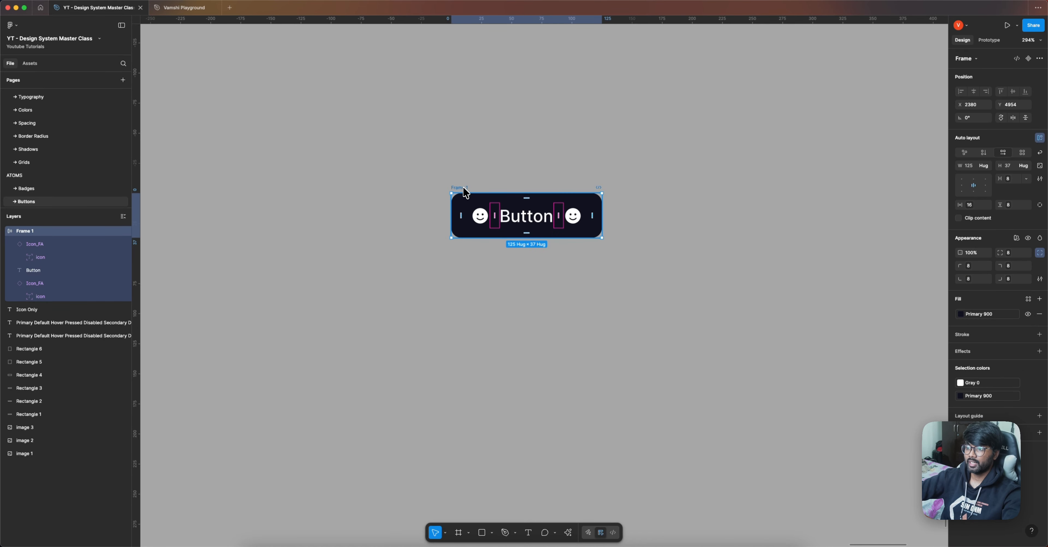
left_click_drag(465, 192, 464, 260)
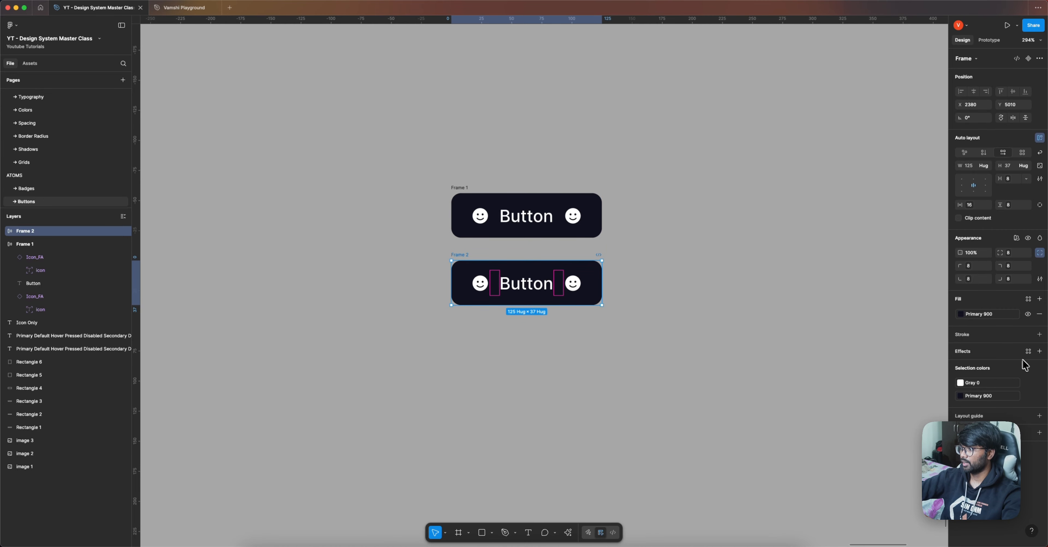
left_click(1000, 318)
scroll(911, 387, "down", 5)
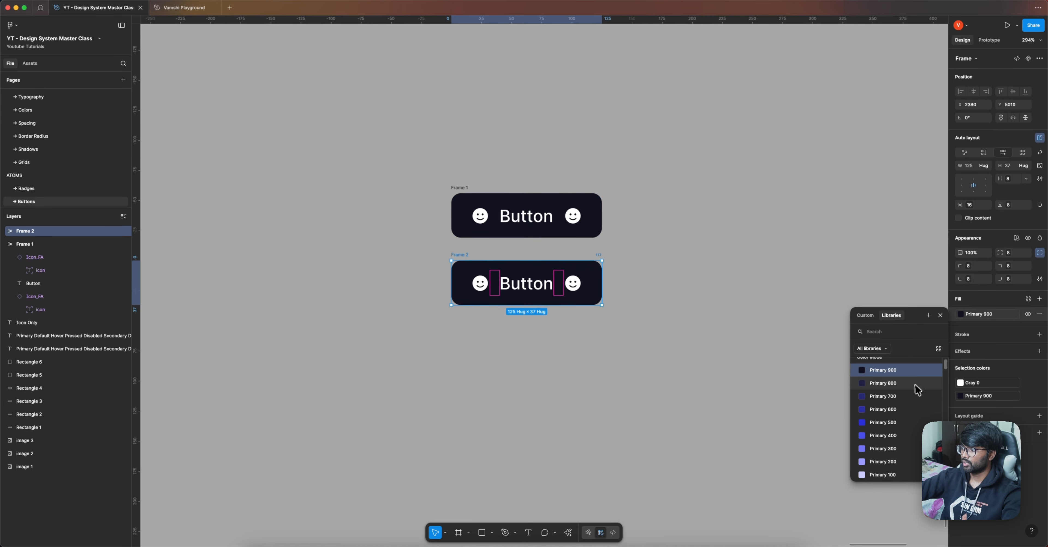
scroll(907, 403, "down", 4)
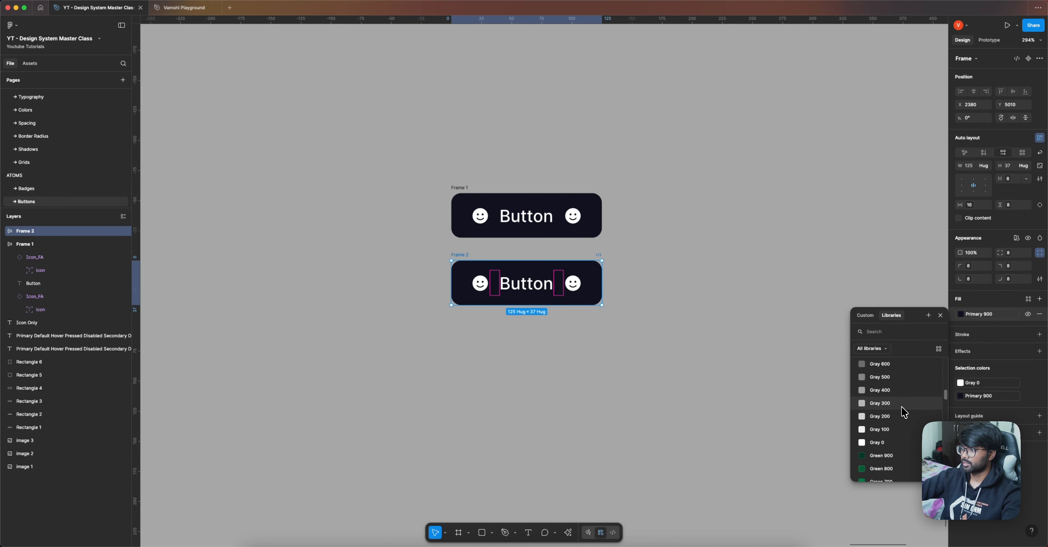
left_click(896, 449)
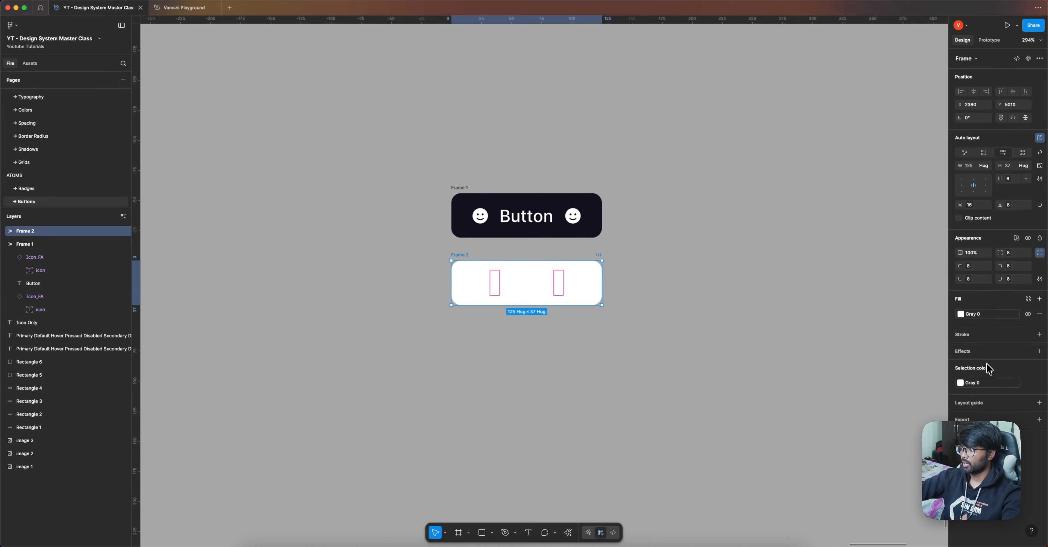
Add a stroke in the library color Gray 200 to the white button frame
left_click(1039, 335)
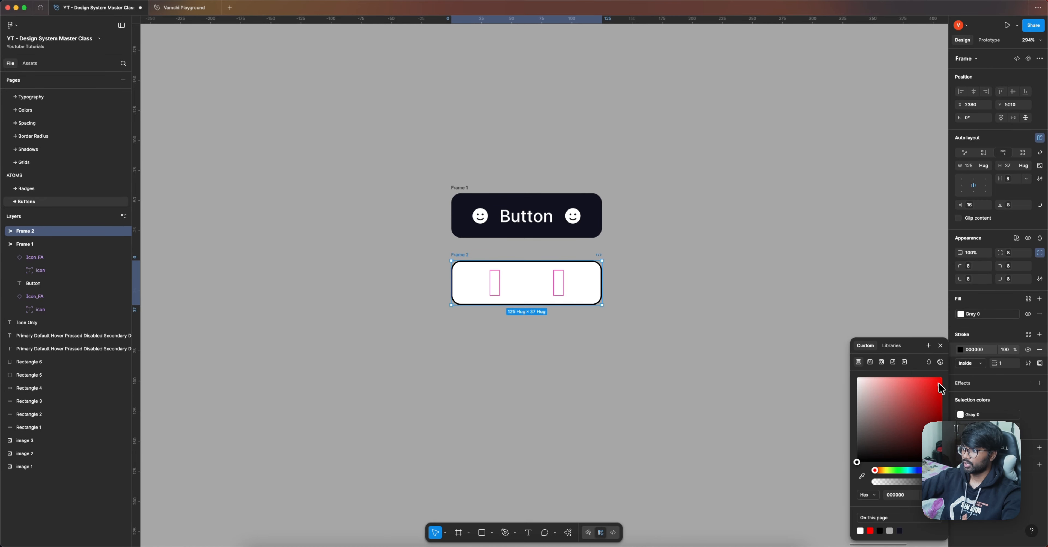
left_click(1025, 336)
left_click(1026, 337)
scroll(896, 423, "down", 8)
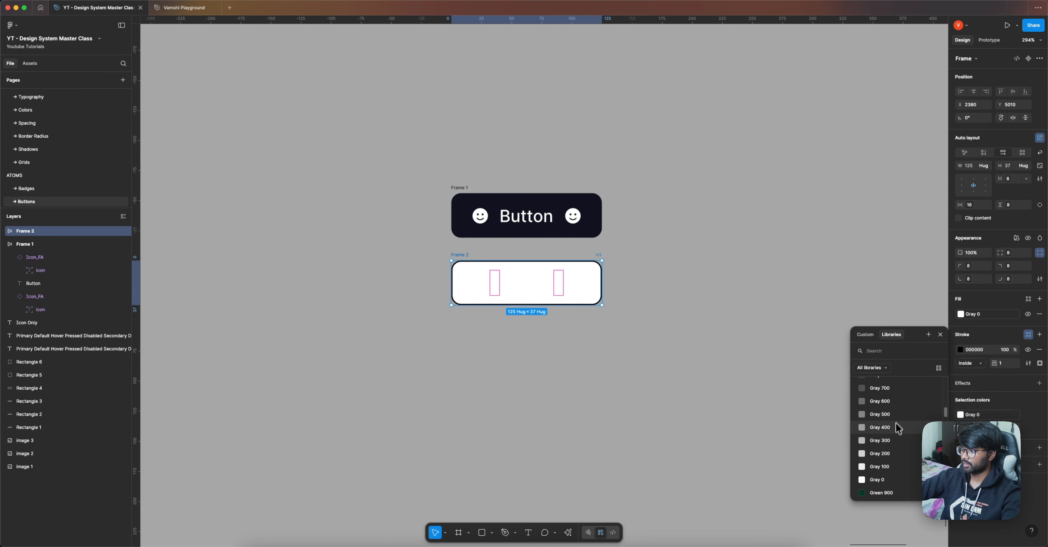
left_click(890, 454)
Select the "Button" label and both smile icons together in the white button frame
left_click(506, 289)
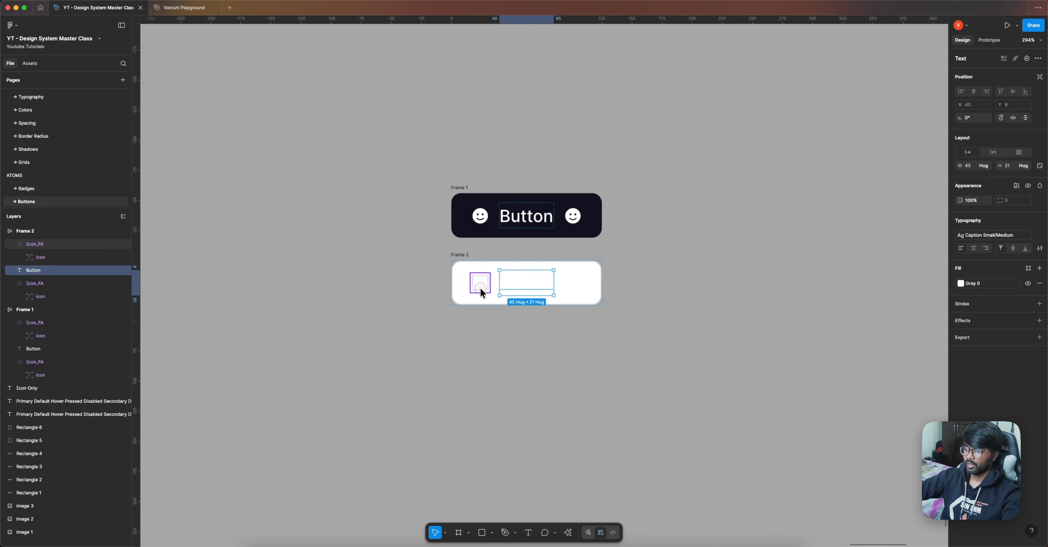
left_click(480, 287, "shift")
left_click(575, 286, "shift")
scroll(988, 309, "down", 1)
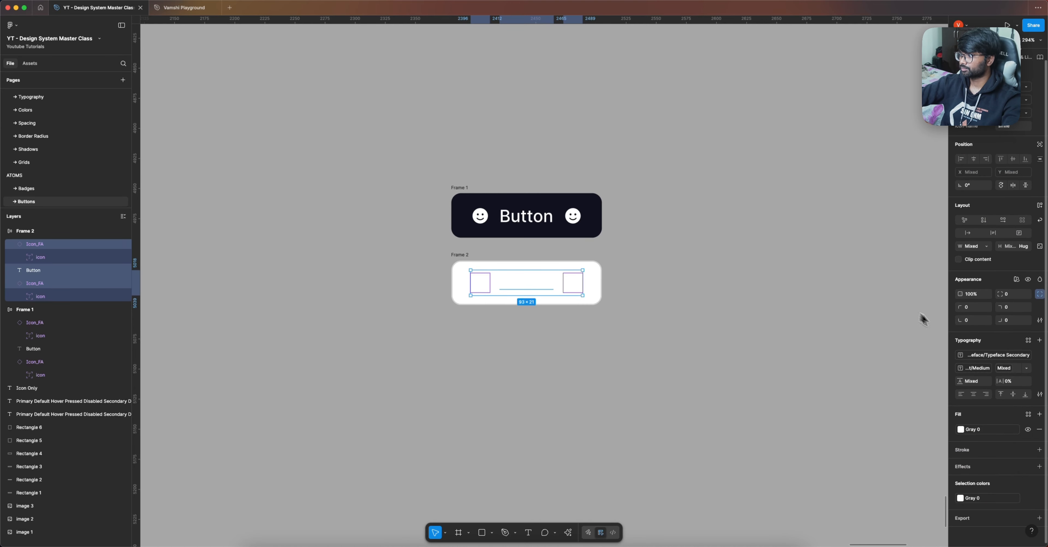
left_click(965, 429)
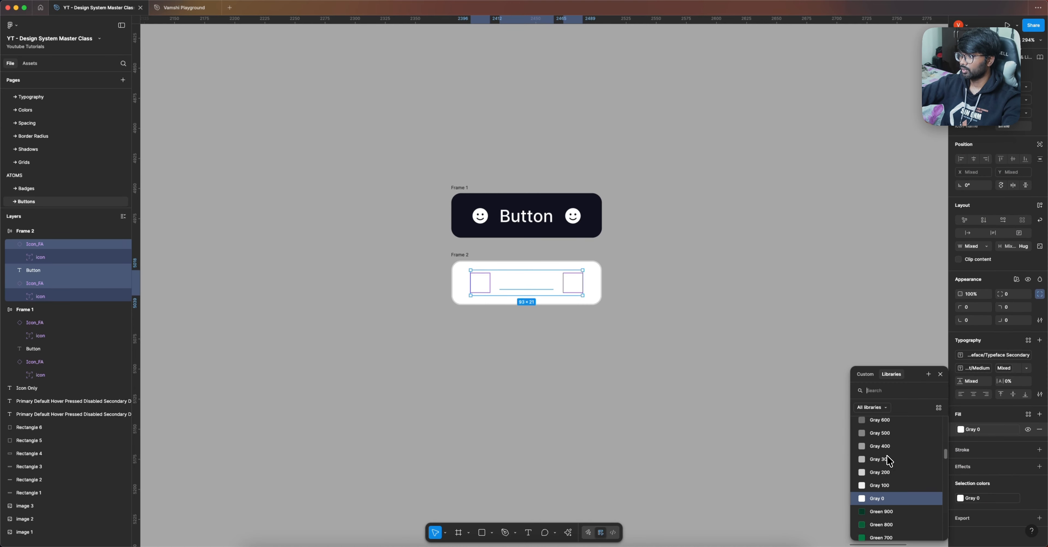
left_click(890, 434)
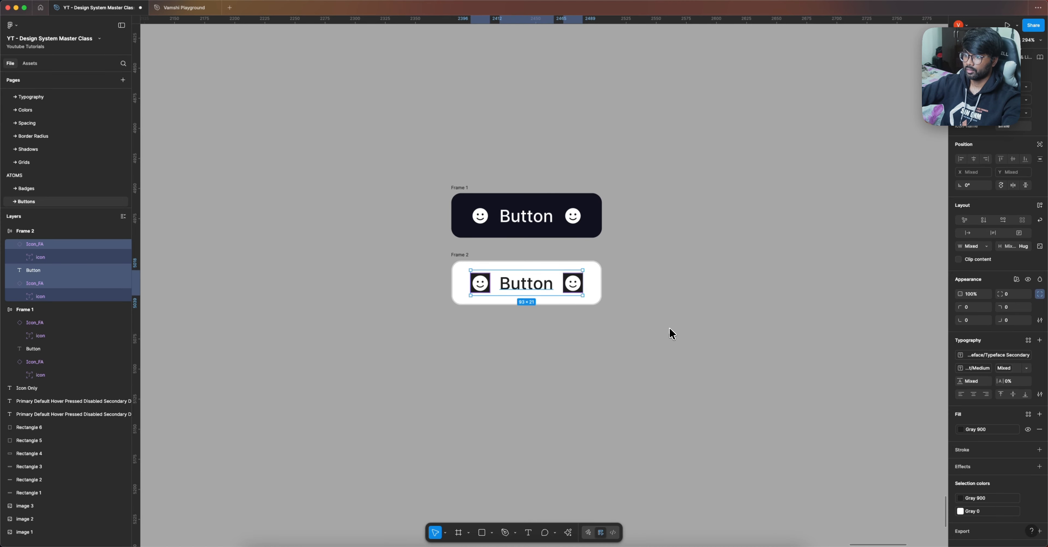
key("super+z")
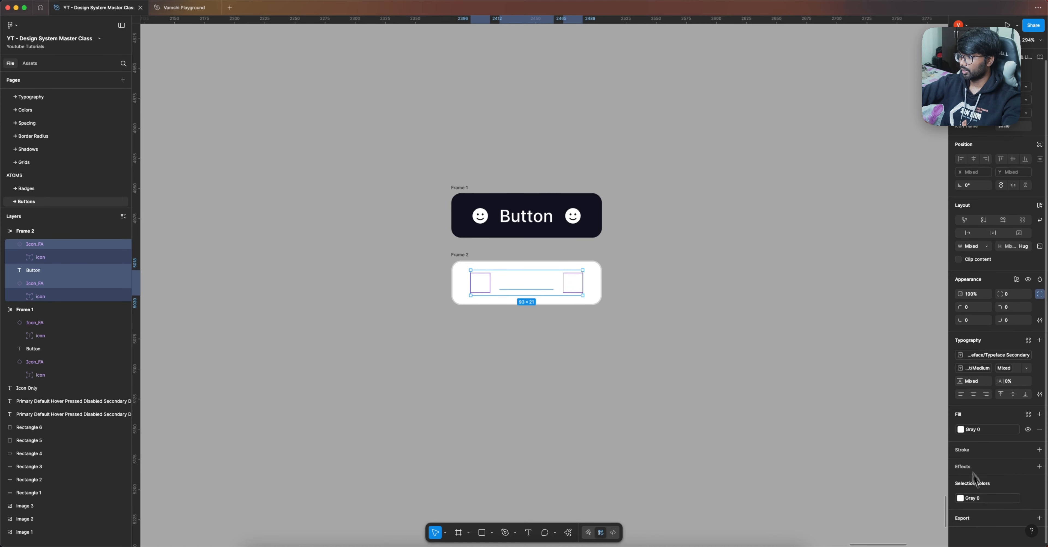
Change the Gray 0 selection color of the white button's label and smile icons to Gray 900
left_click(984, 498)
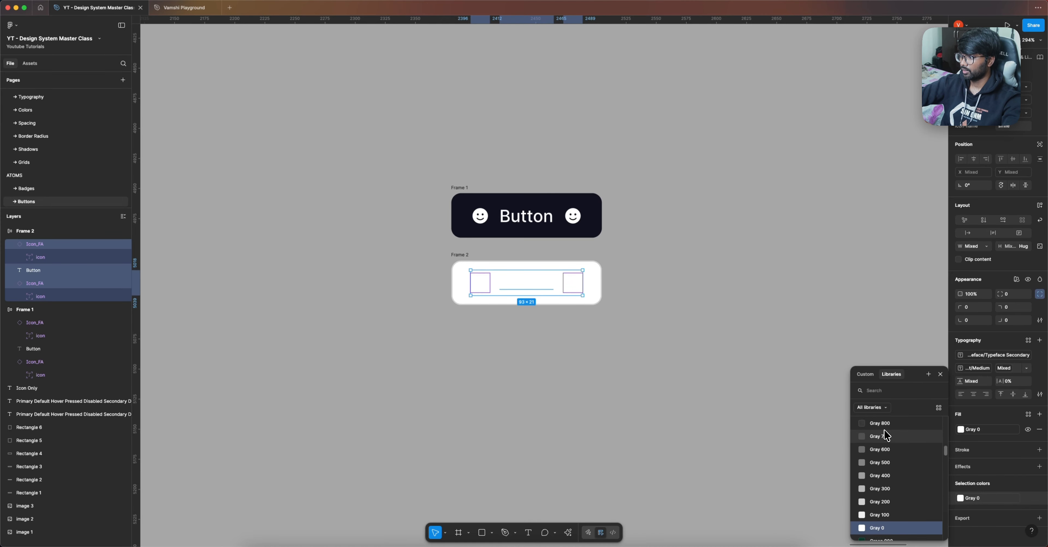
scroll(884, 435, "up", 2)
left_click(892, 447)
left_click(680, 346)
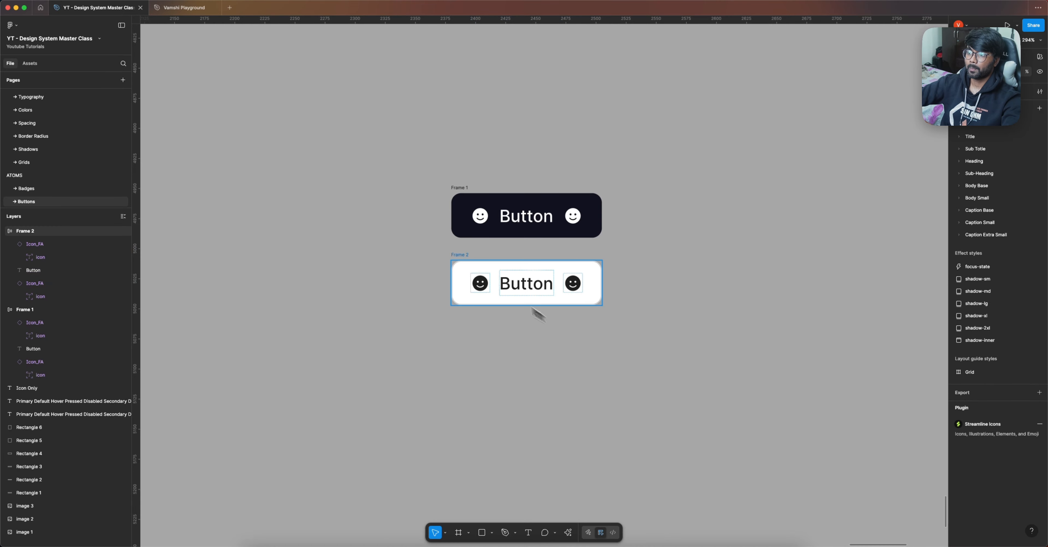
Duplicate the white button frame below itself and remove the copy's fill
left_click(461, 259)
left_click_drag(464, 258, 461, 326)
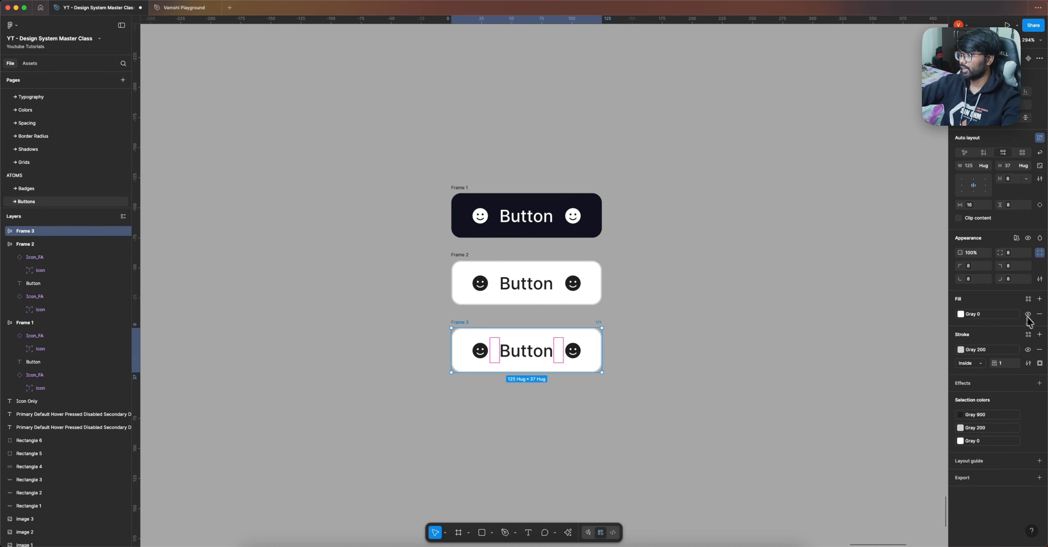
left_click(1039, 314)
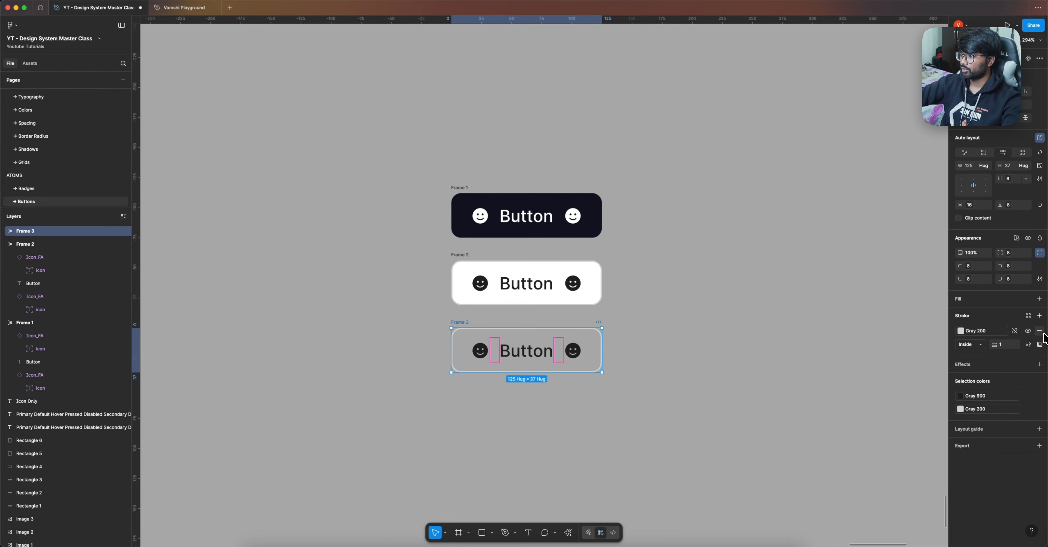
Bind the corner radius of the unfilled button frame to the radius-none variable
left_click(1012, 260)
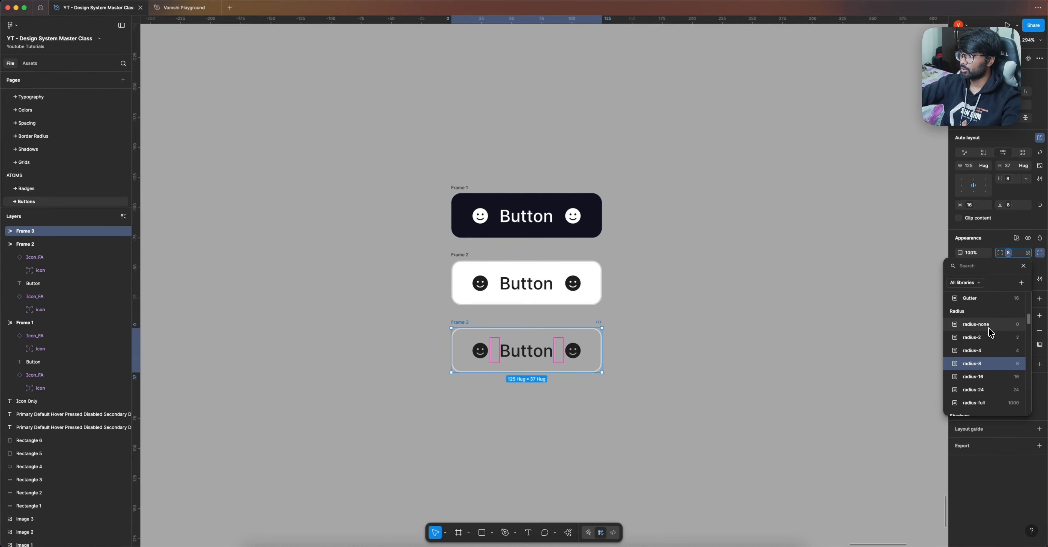
left_click(999, 332)
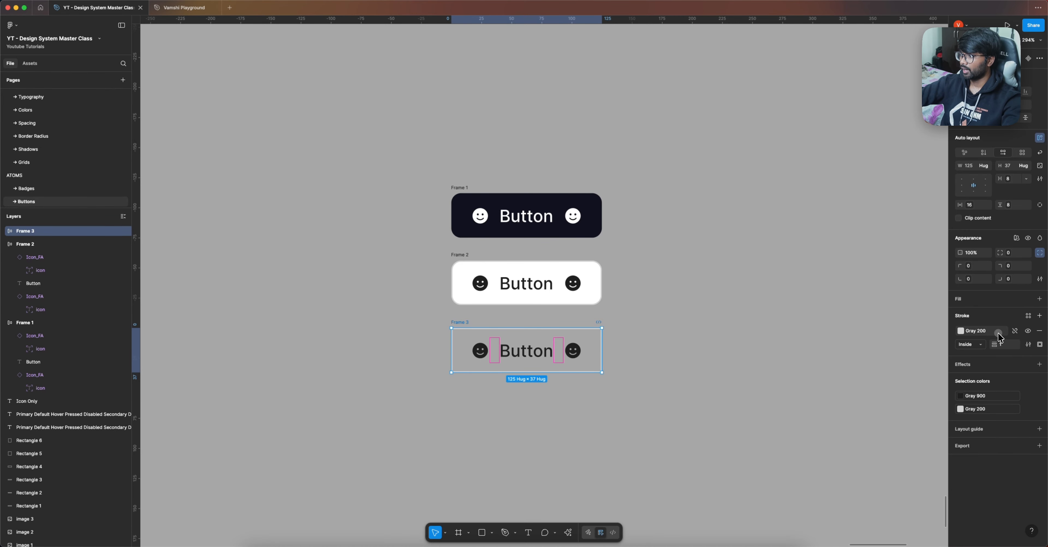
Change the unfilled button's stroke color to Gray 900 and limit the stroke to the bottom side
left_click(999, 333)
scroll(905, 409, "up", 5)
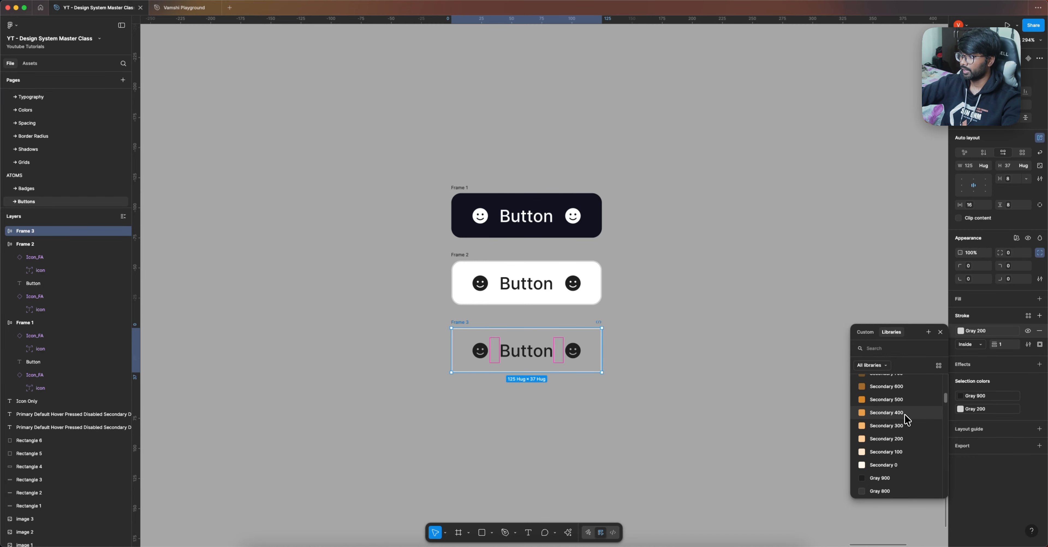
scroll(905, 418, "down", 5)
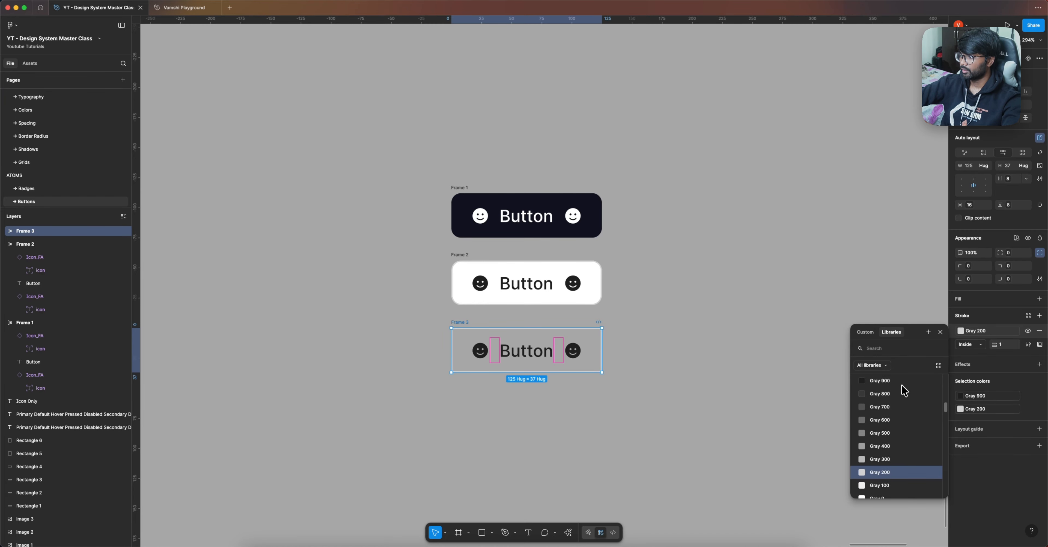
left_click(880, 381)
left_click(1039, 345)
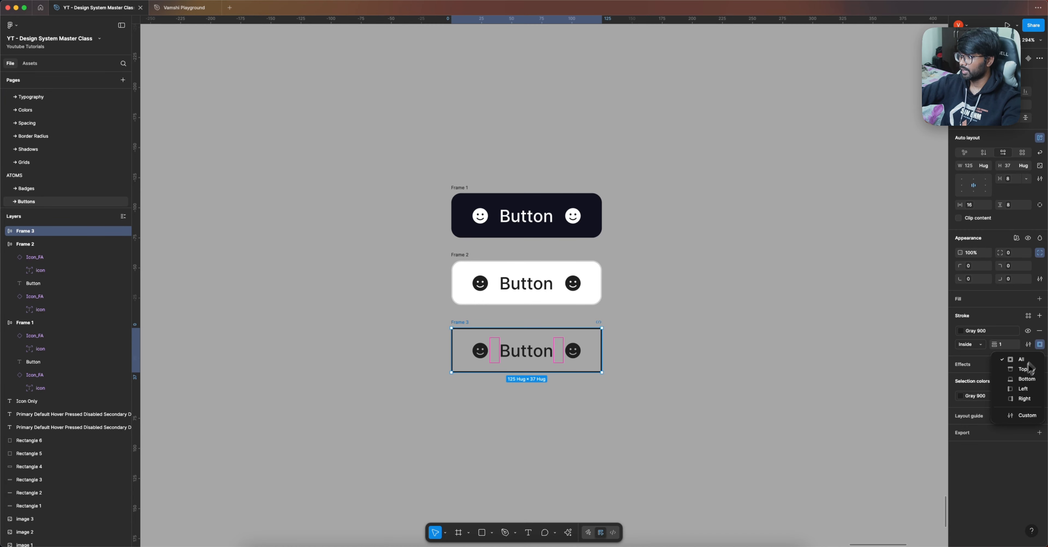
left_click(1026, 379)
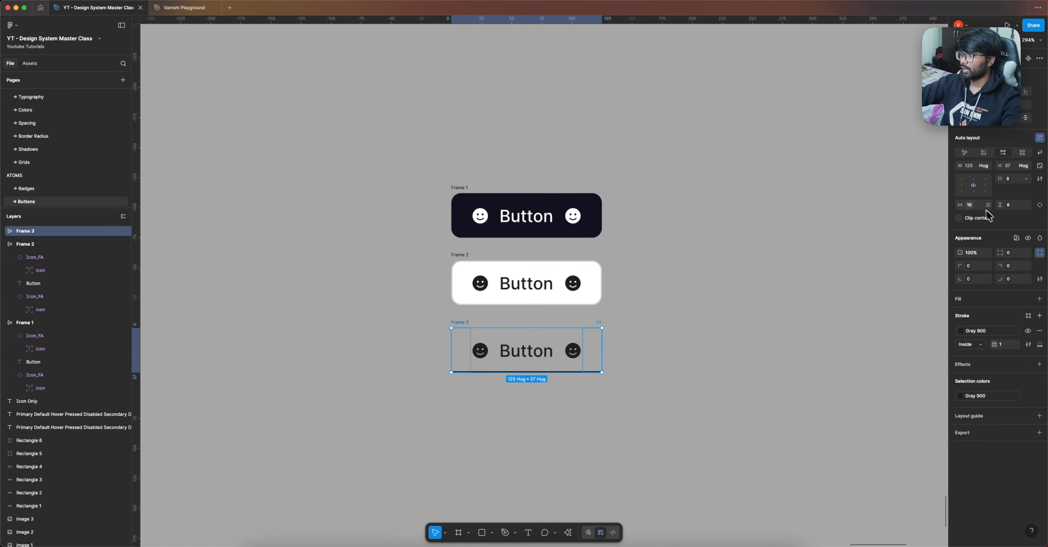
Bind the underlined button's horizontal padding to Spacing - 8 and center the frame under the two buttons above
left_click(973, 206)
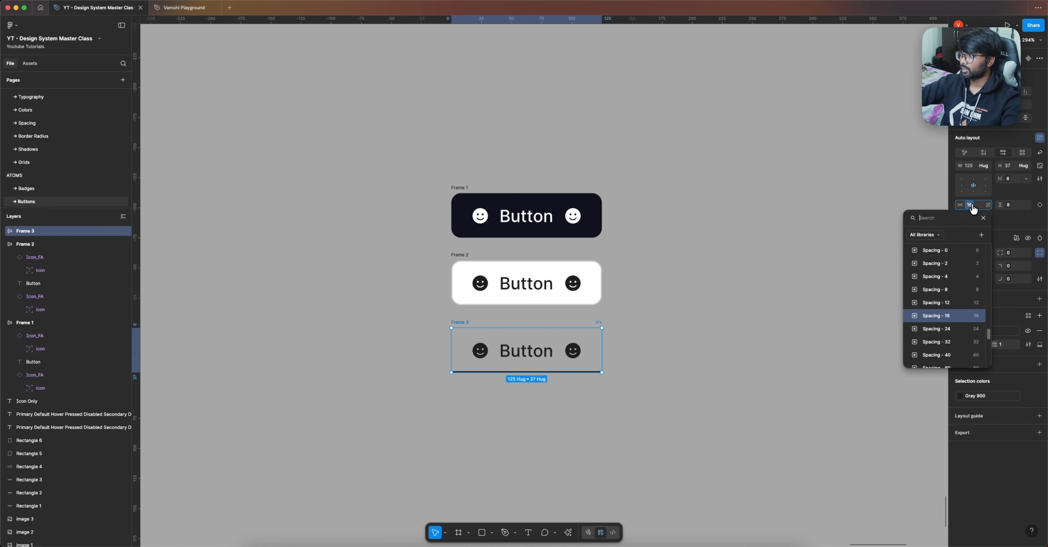
left_click(965, 290)
left_click(728, 359)
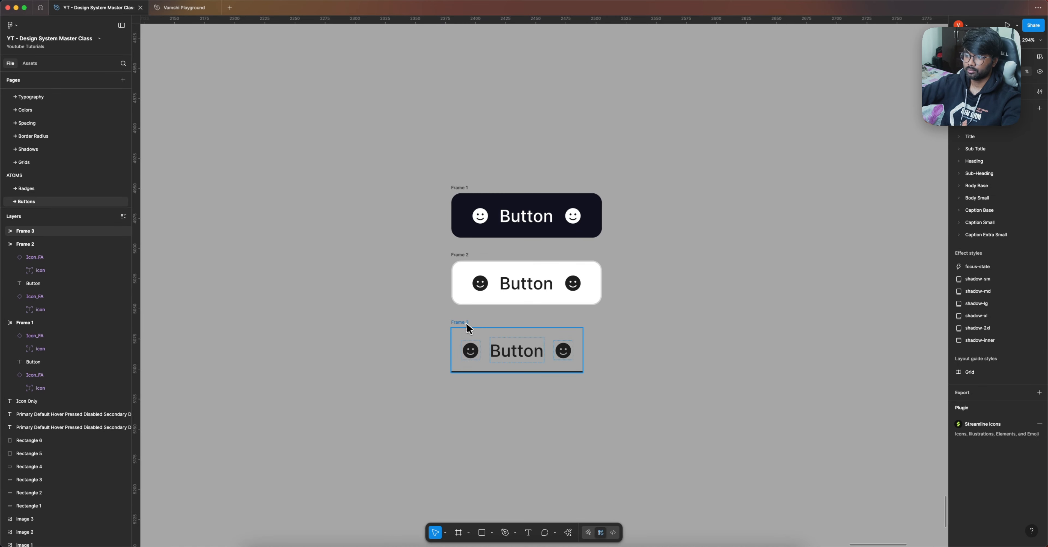
left_click_drag(463, 329, 472, 328)
left_click(697, 363)
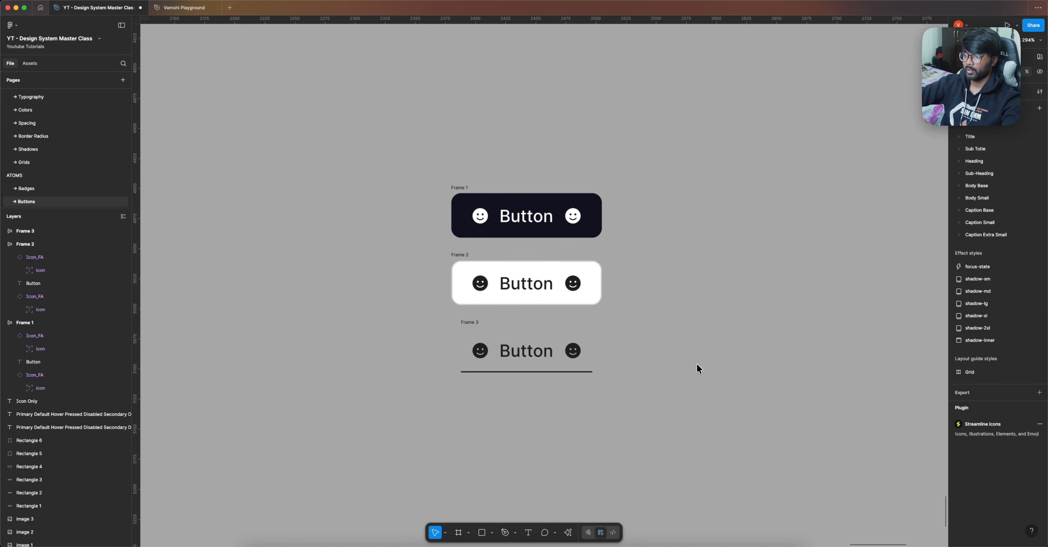
Duplicate all three button frames together and place the copies as a second group below the originals
scroll(697, 364, "right", 3)
scroll(612, 356, "down", 2)
scroll(576, 347, "down", 1)
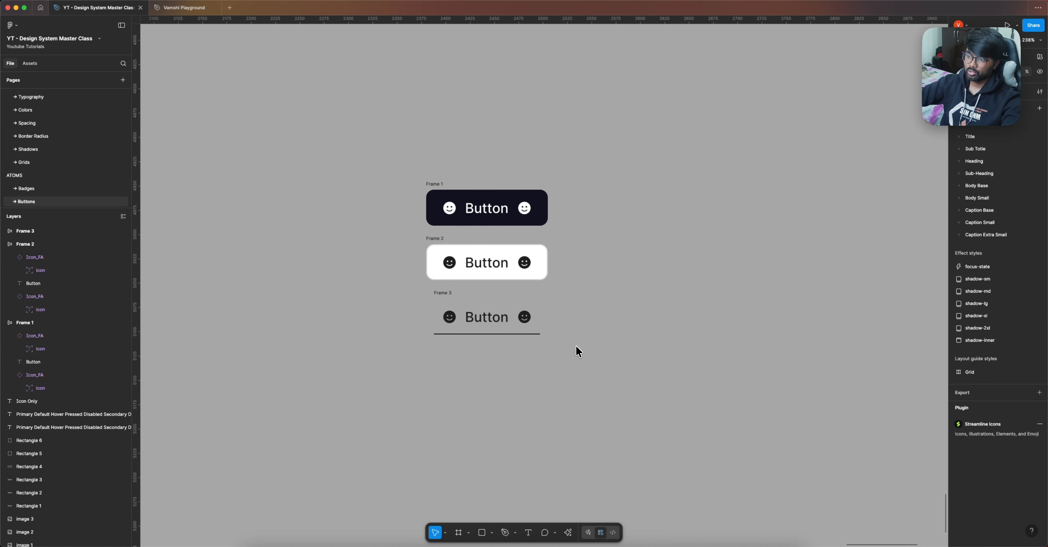
scroll(578, 307, "down", 5)
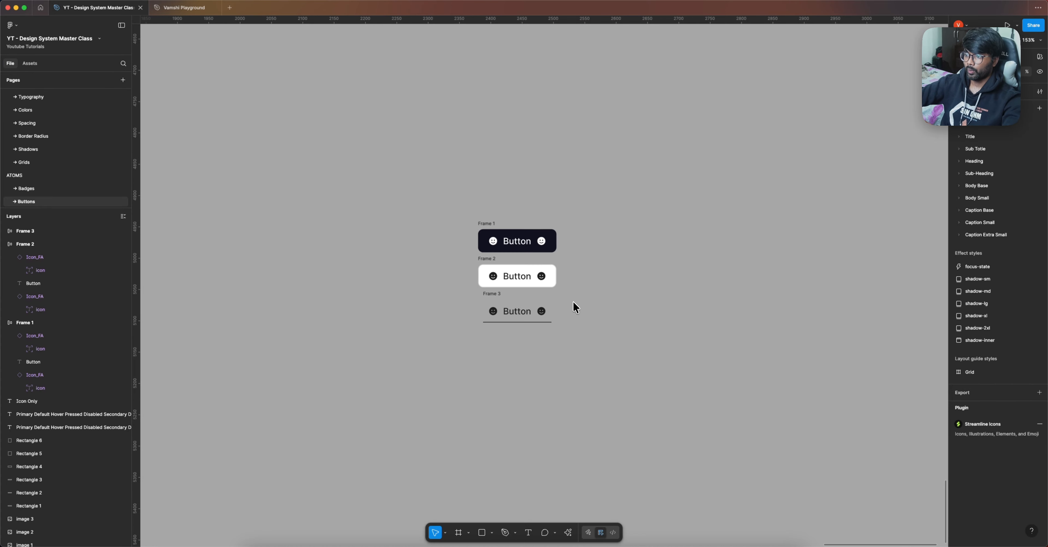
left_click_drag(613, 381, 459, 210)
left_click_drag(514, 247, 514, 382)
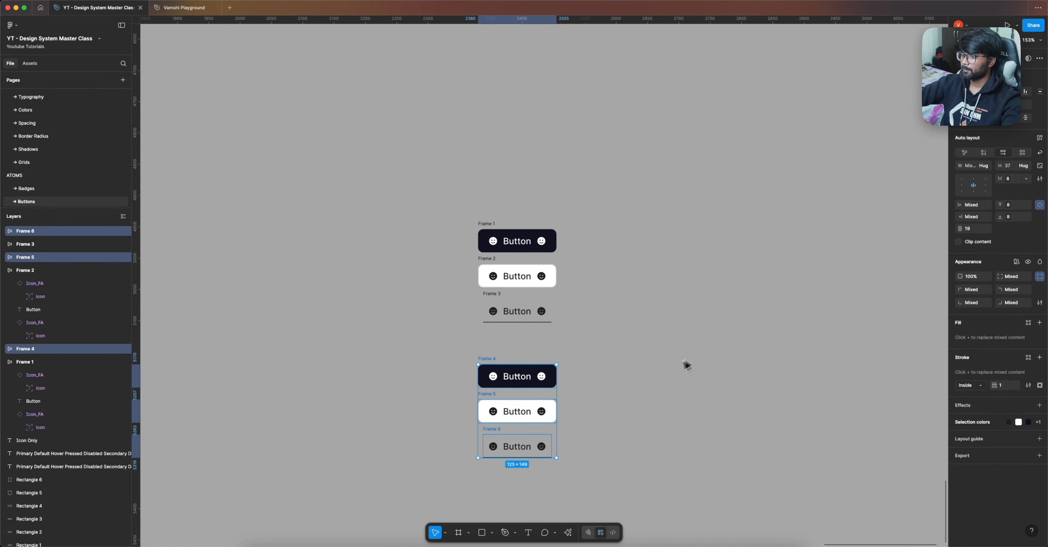
left_click(687, 366)
Bind the padding of the copied dark and white buttons to Spacing - 12 vertically and Spacing - 24 horizontally
left_click_drag(472, 353, 579, 429)
left_click(1008, 205)
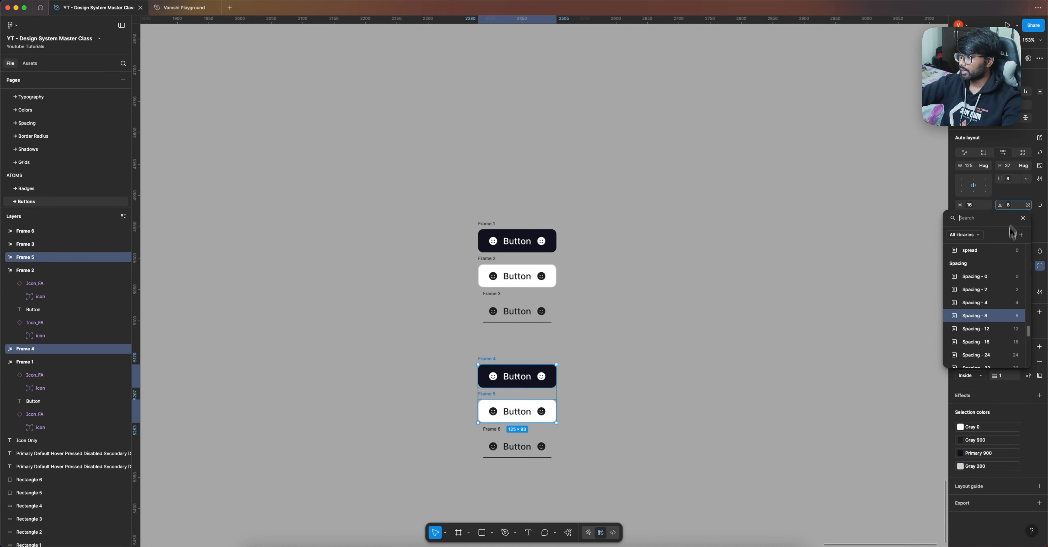
left_click(1006, 329)
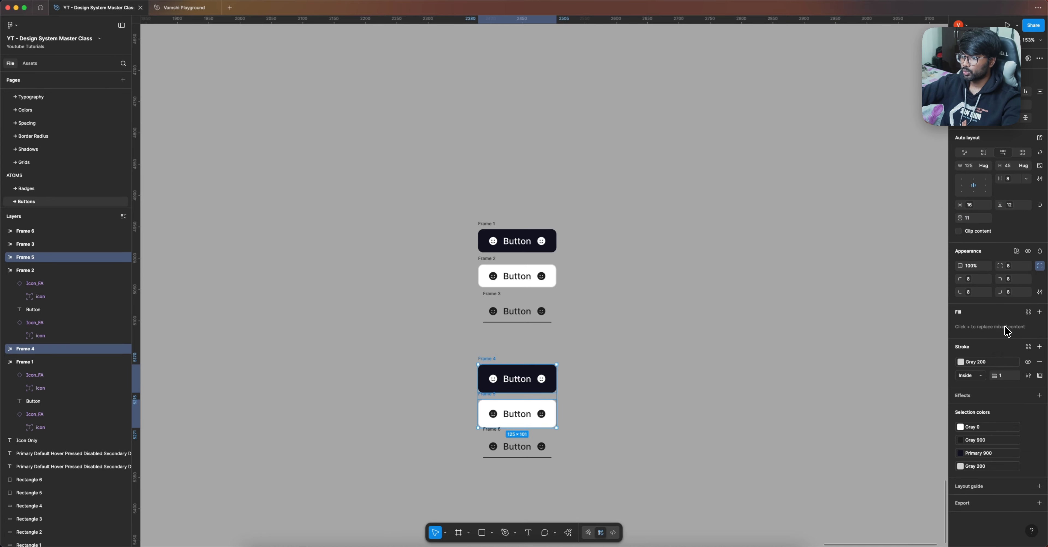
left_click(970, 205)
left_click(964, 330)
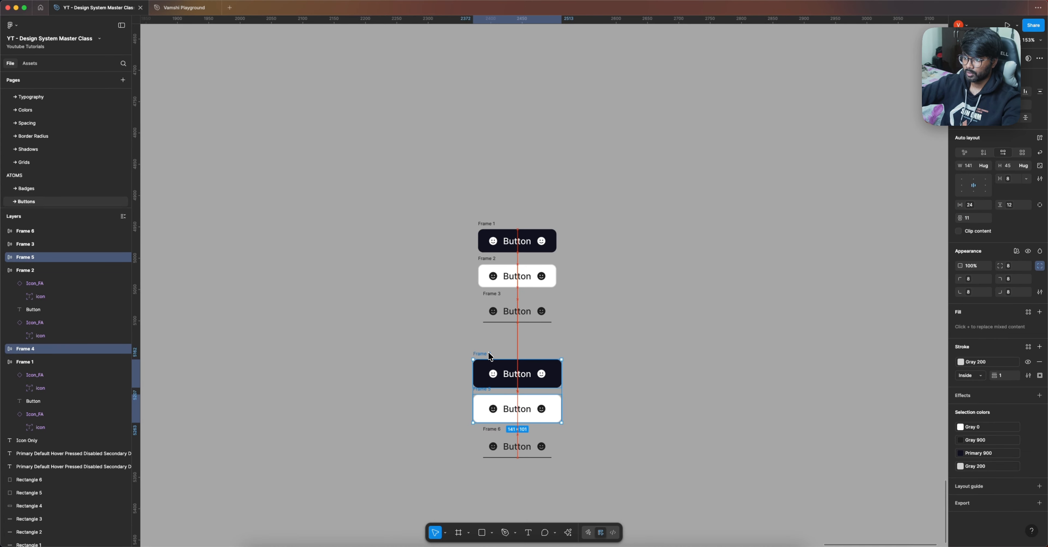
Bind the copied underlined button's vertical and horizontal padding to Spacing - 12 and center the frame under the two buttons above
scroll(500, 434, "up", 5)
left_click(499, 439)
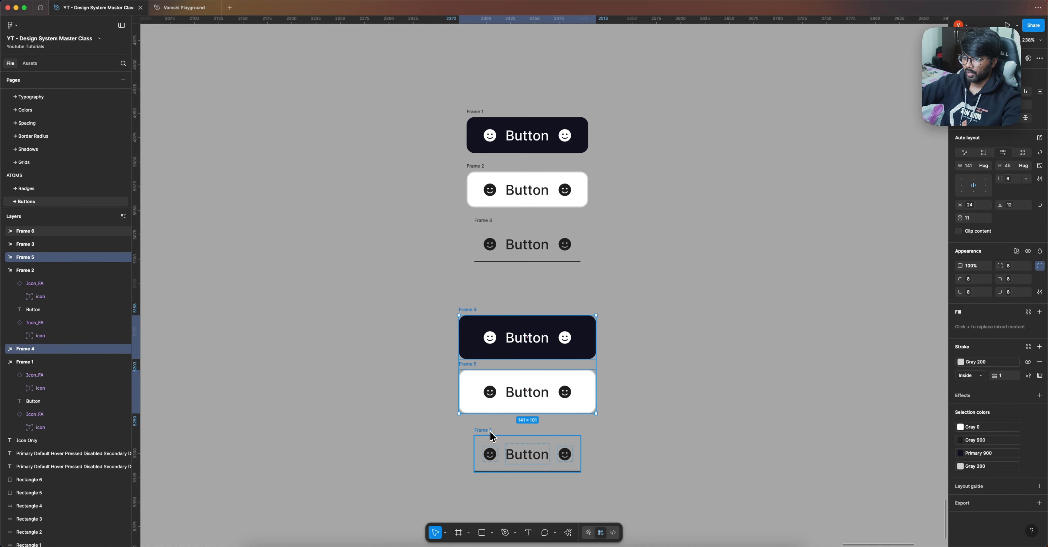
left_click(1011, 208)
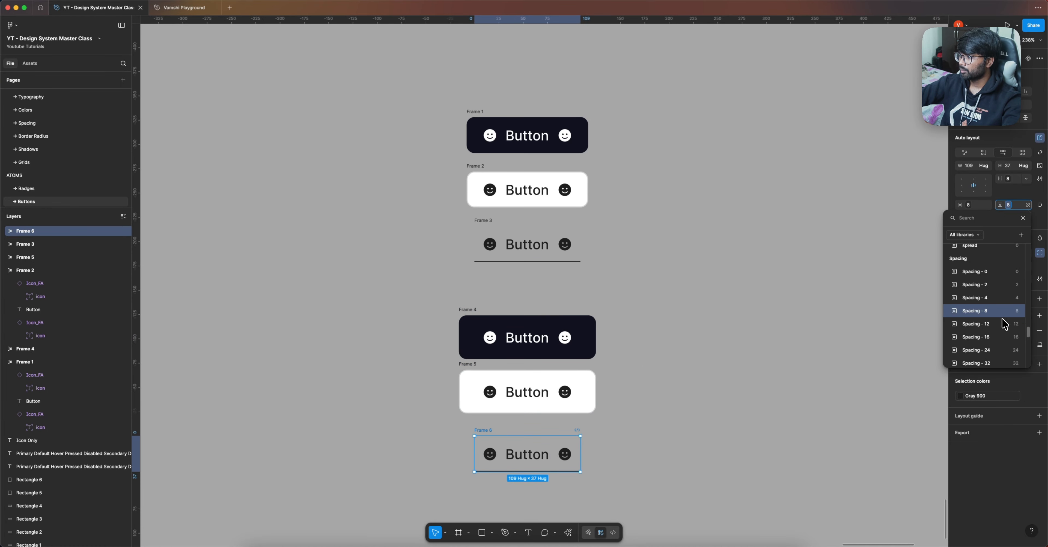
left_click(1003, 322)
left_click(970, 207)
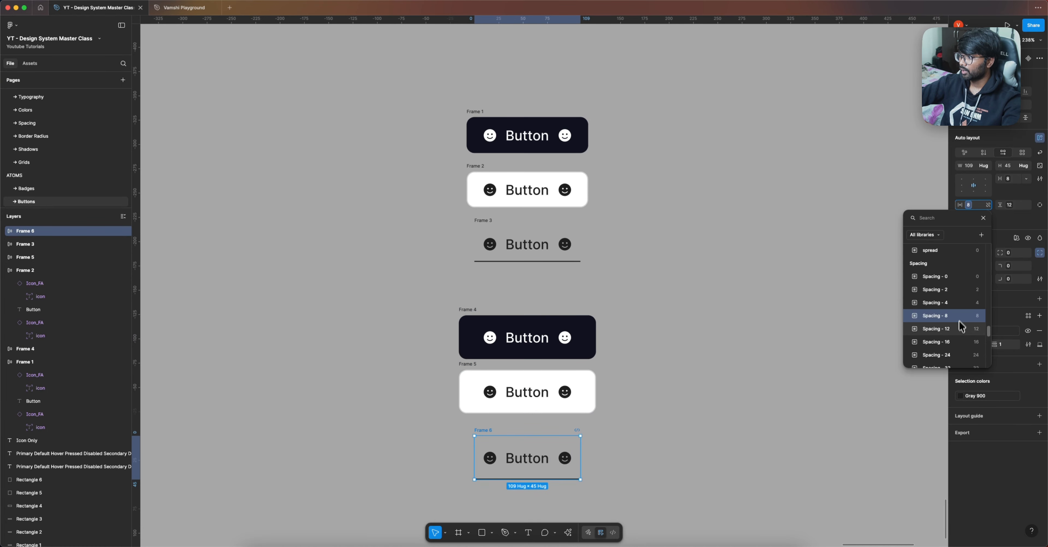
left_click(958, 349)
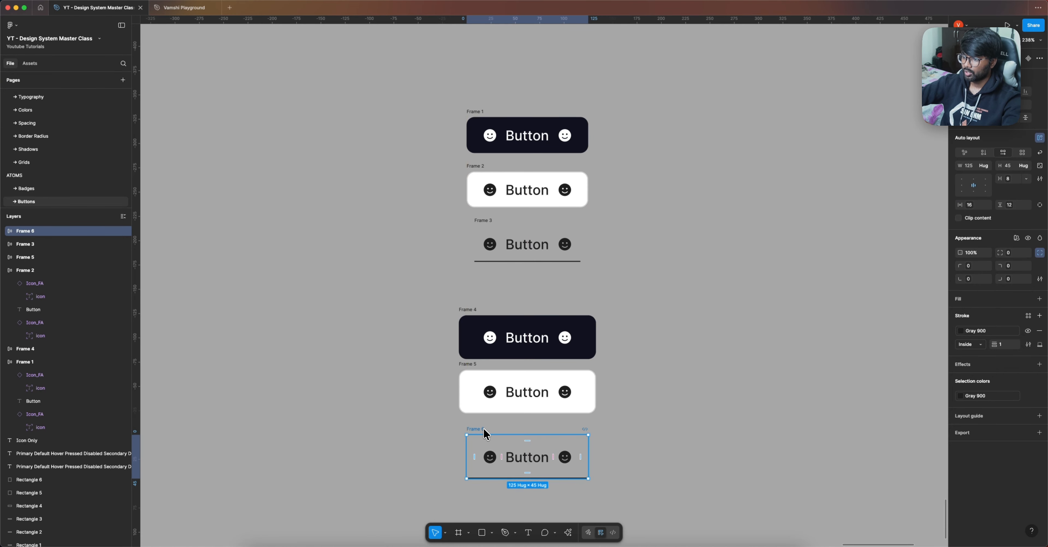
left_click(969, 205)
left_click(961, 303)
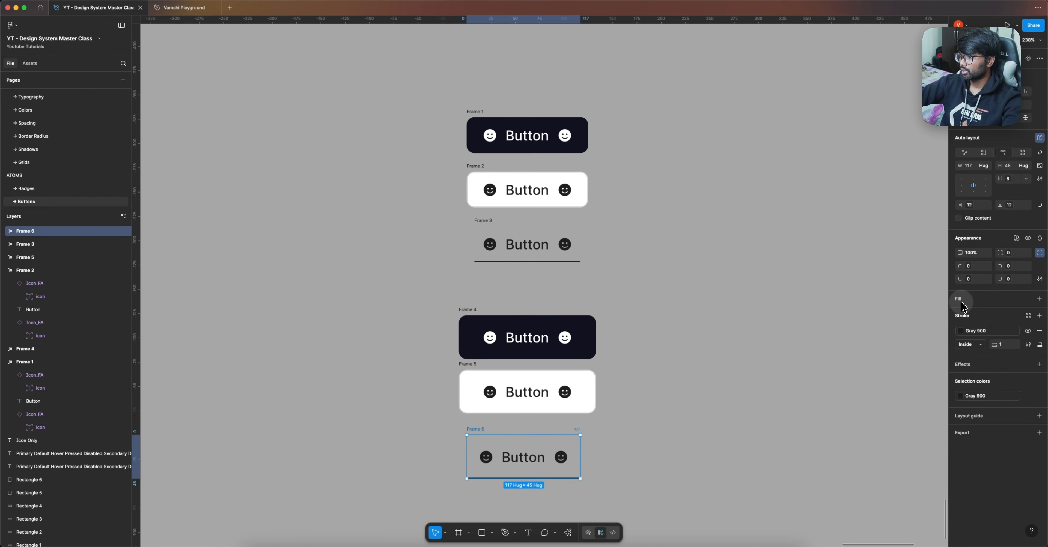
key("alt")
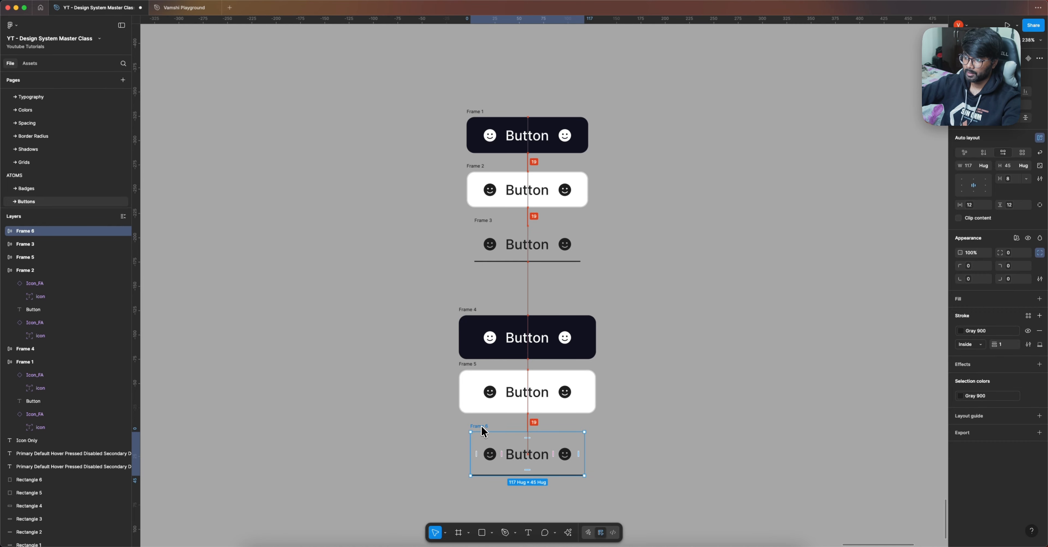
left_click(647, 348)
Add a text label reading Button Default above the first button group
scroll(614, 321, "right", 2)
scroll(615, 321, "down", 1)
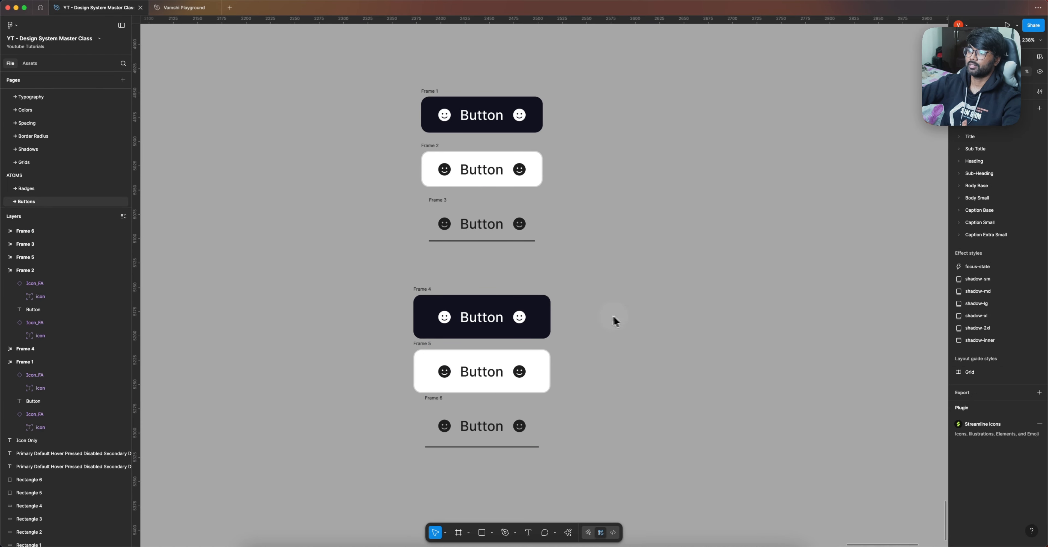
scroll(456, 277, "down", 3)
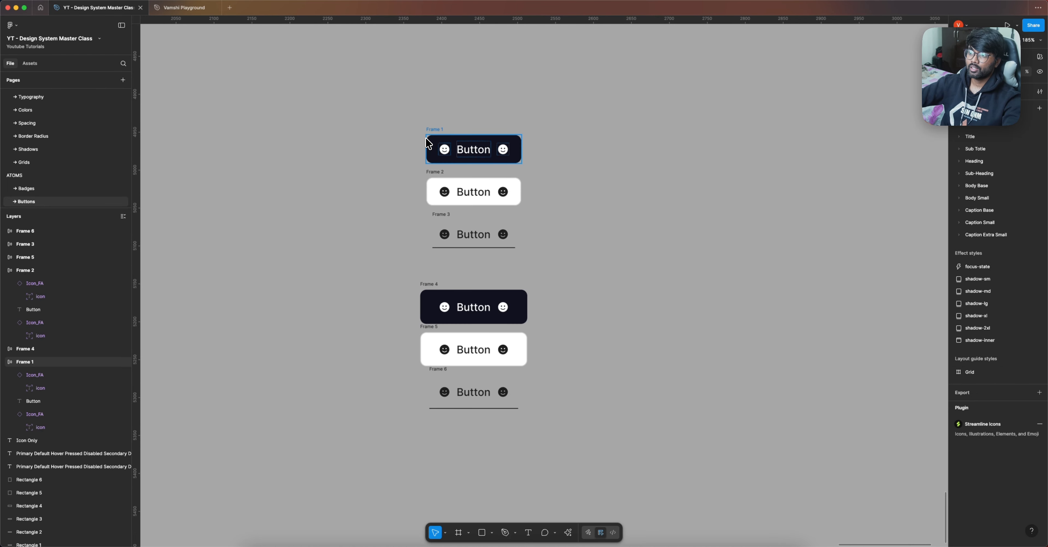
scroll(601, 227, "down", 2)
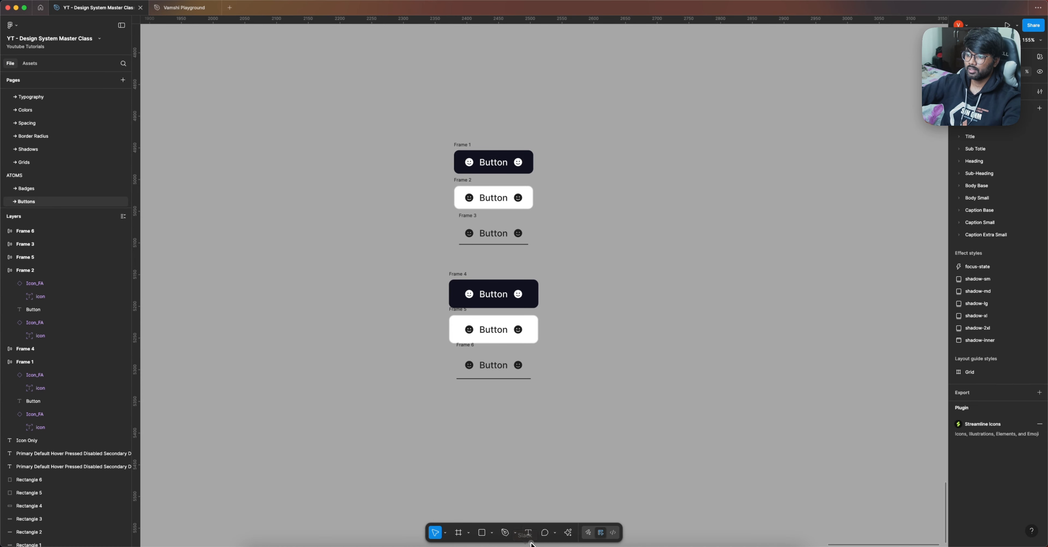
scroll(584, 365, "up", 5)
scroll(489, 397, "up", 2)
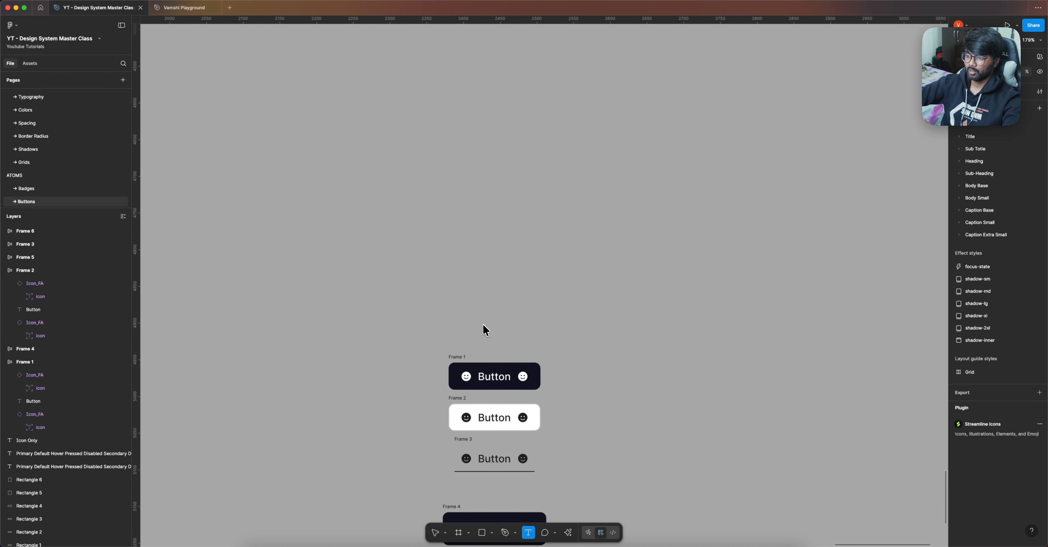
left_click(477, 333)
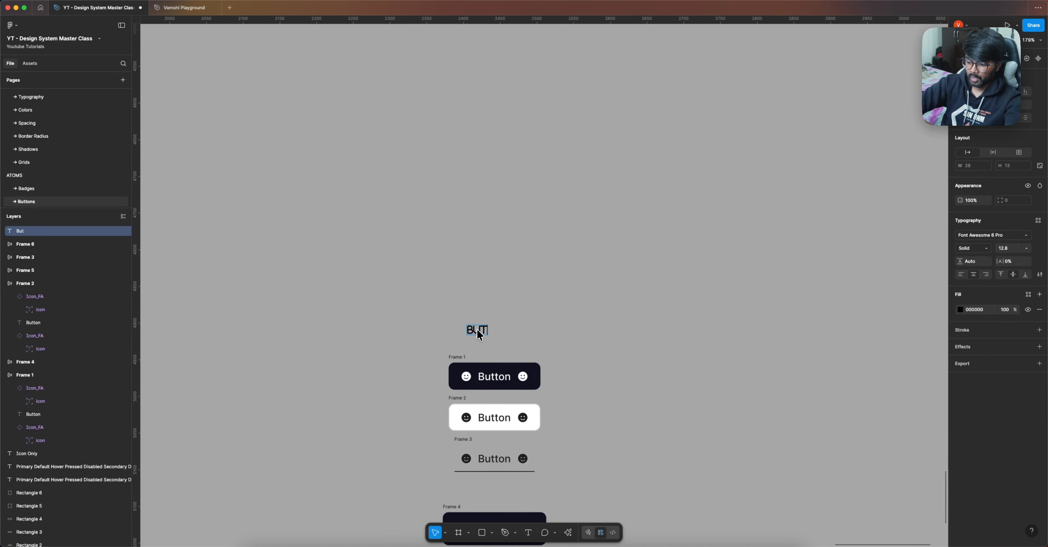
type("Button Default")
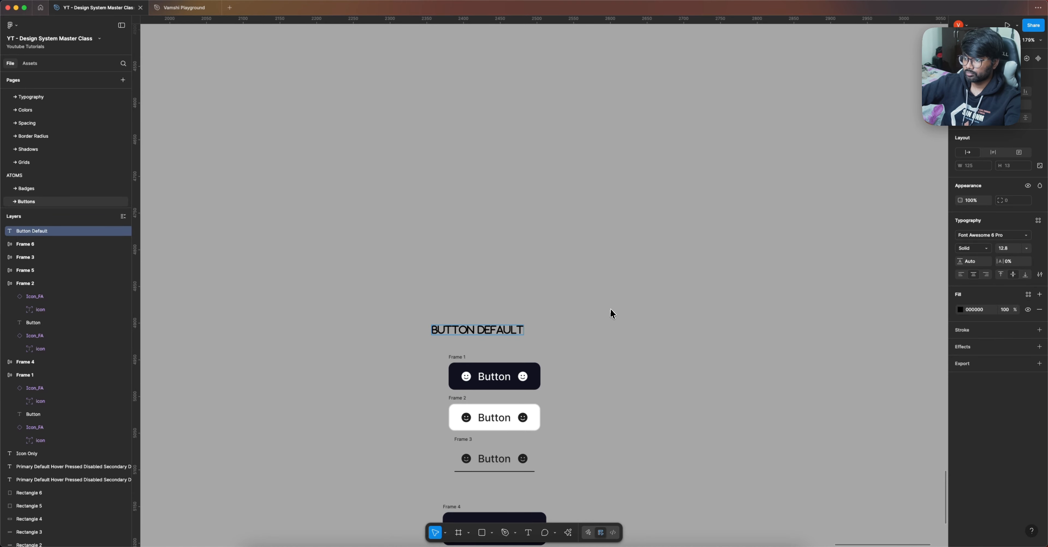
key("Escape")
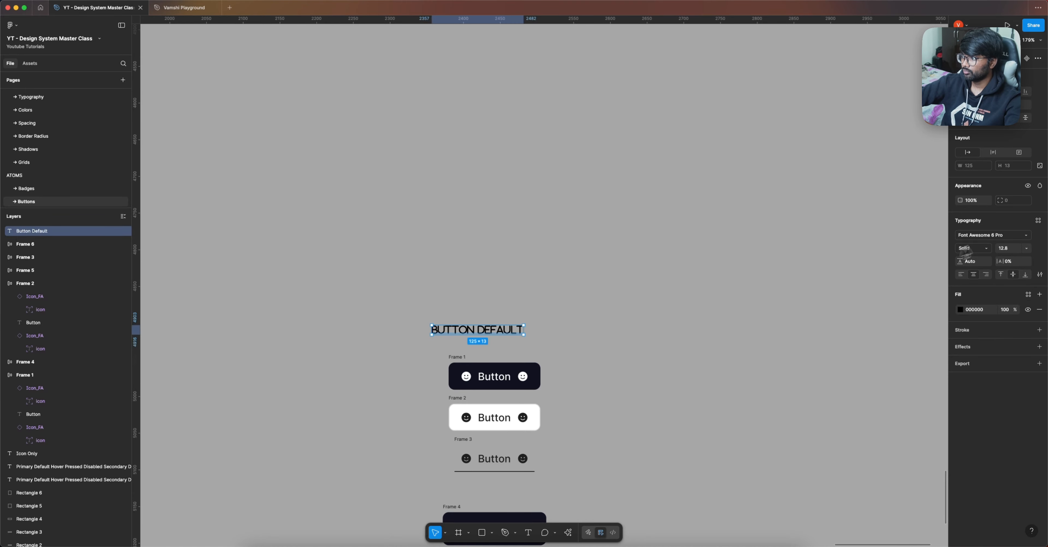
Set the Button Default label's font to Urbanist
left_click(1002, 236)
type("Urba")
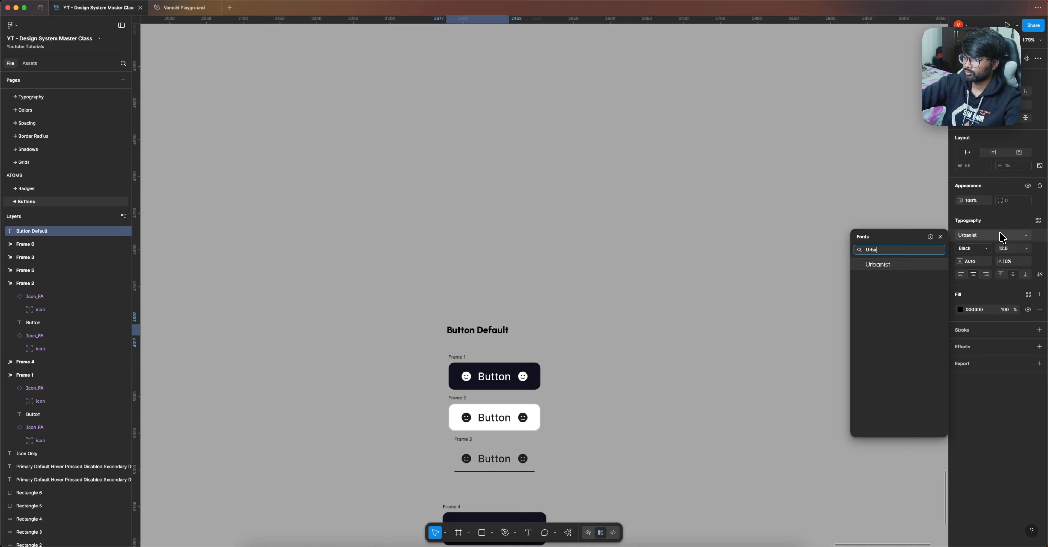
key("Return")
left_click(564, 292)
Move the Button Default label so it sits centered just above the first dark button
scroll(584, 273, "down", 2)
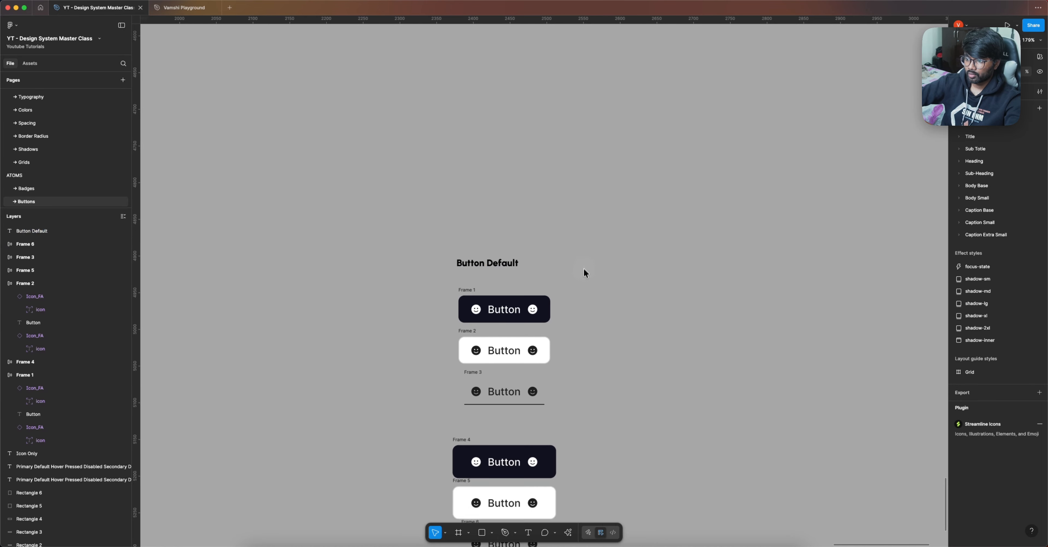
left_click(508, 252)
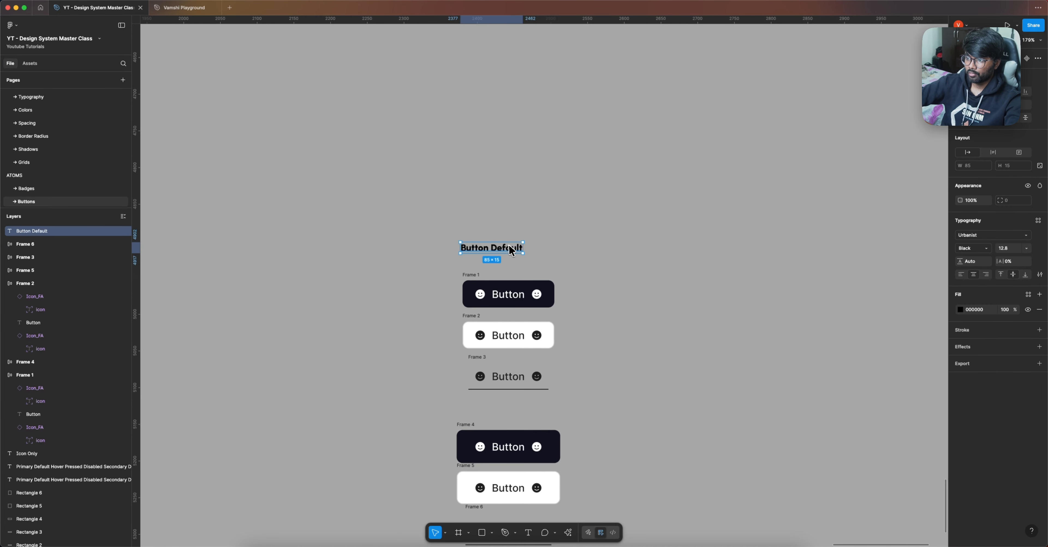
left_click_drag(511, 250, 523, 260)
scroll(610, 226, "down", 3)
scroll(610, 227, "left", 2)
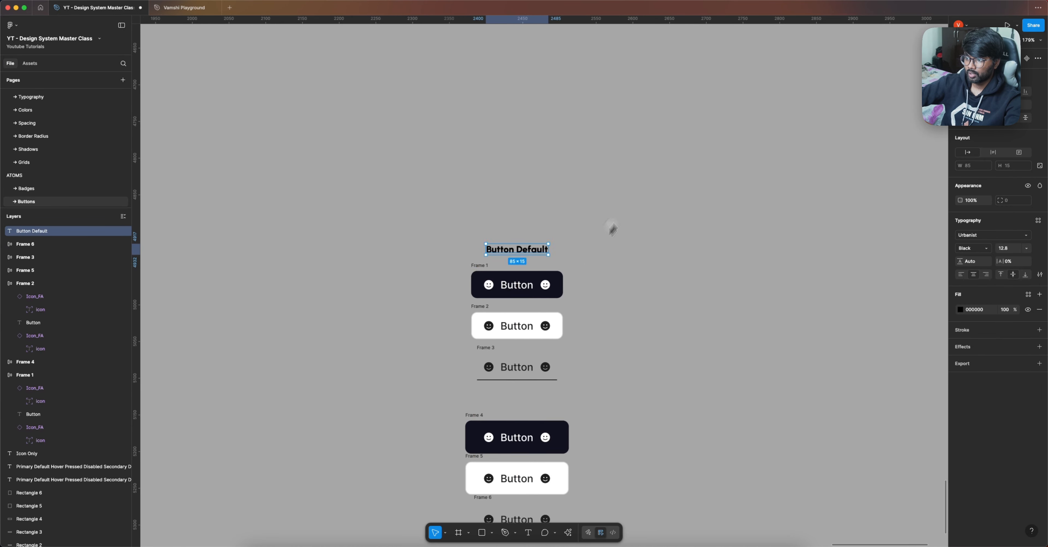
left_click(618, 220)
Duplicate the Button Default label beside the first dark button and change the copy's text to Primary
left_click(572, 206)
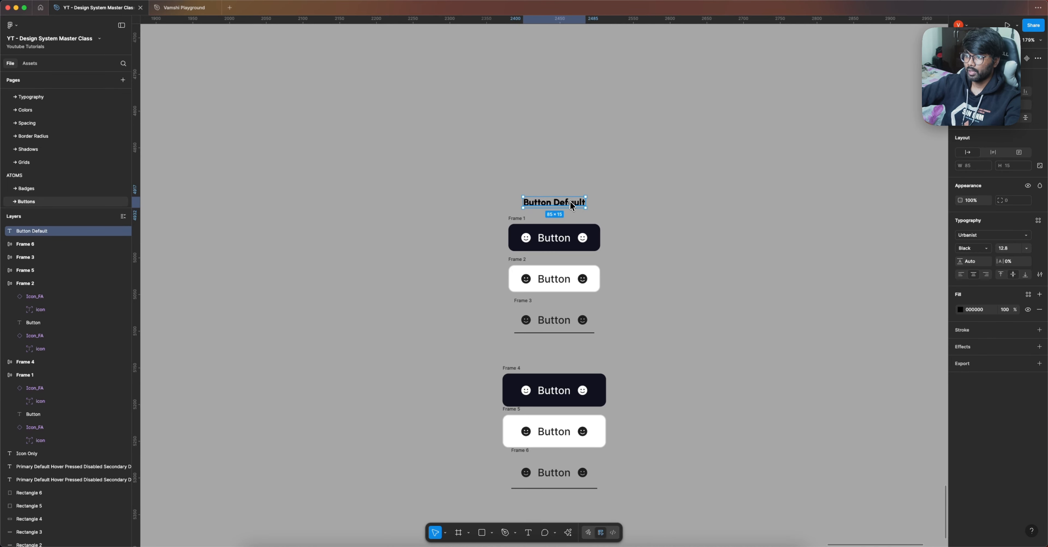
left_click_drag(571, 205, 471, 241)
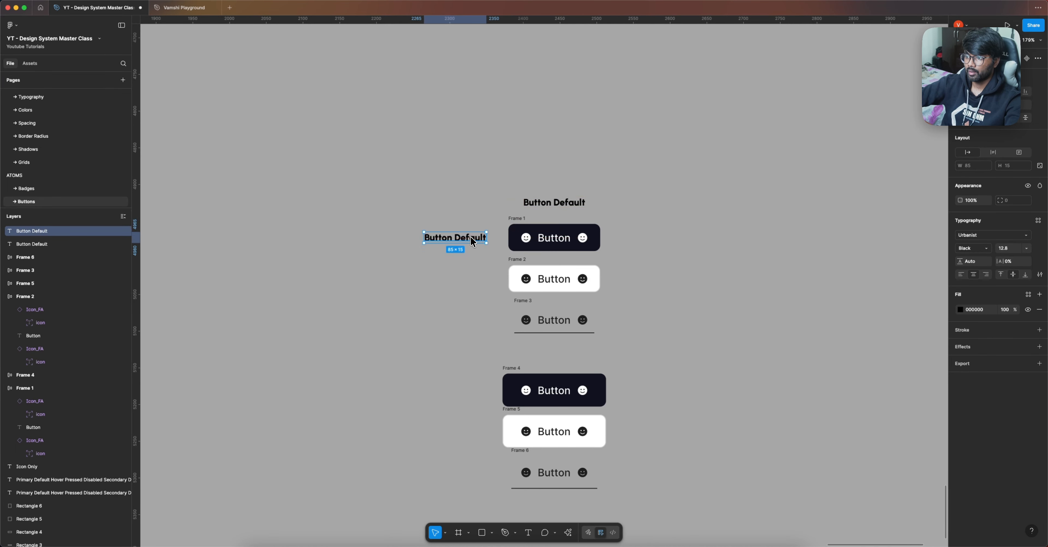
double_click(471, 241)
type("Primary")
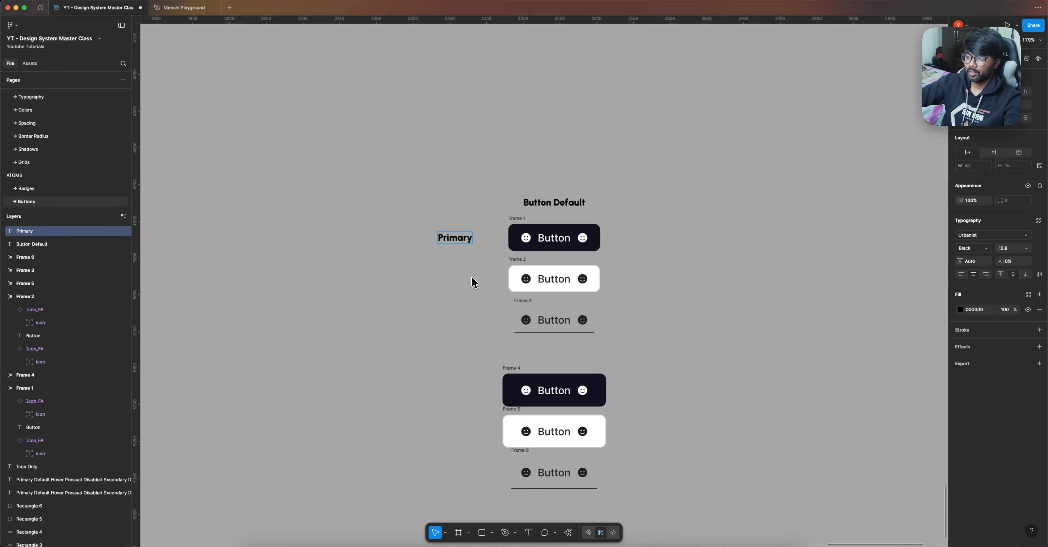
key("Escape")
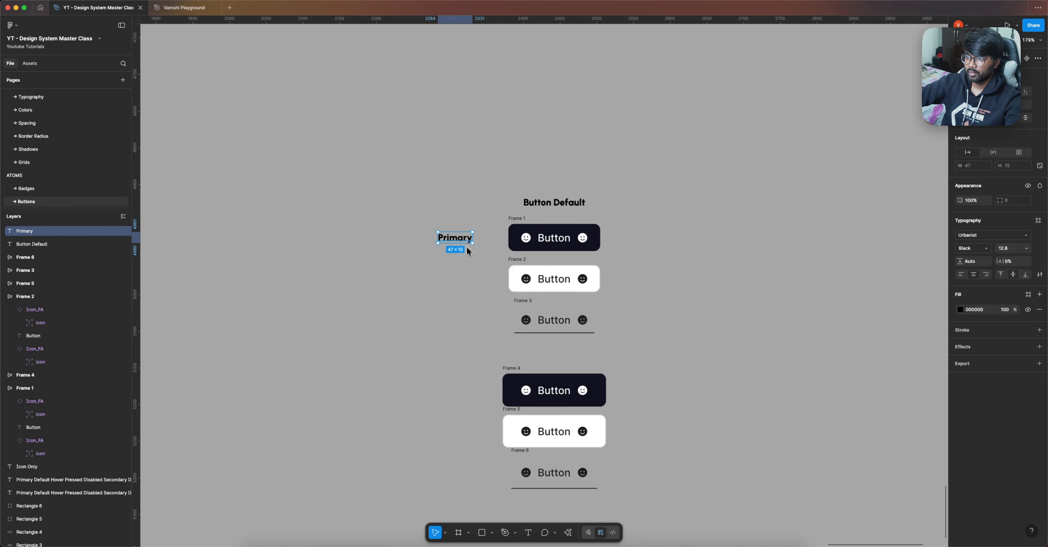
Duplicate the Primary label beside the first white button and change the copy's text to Secondary, correctly spelled
left_click_drag(468, 243, 467, 285)
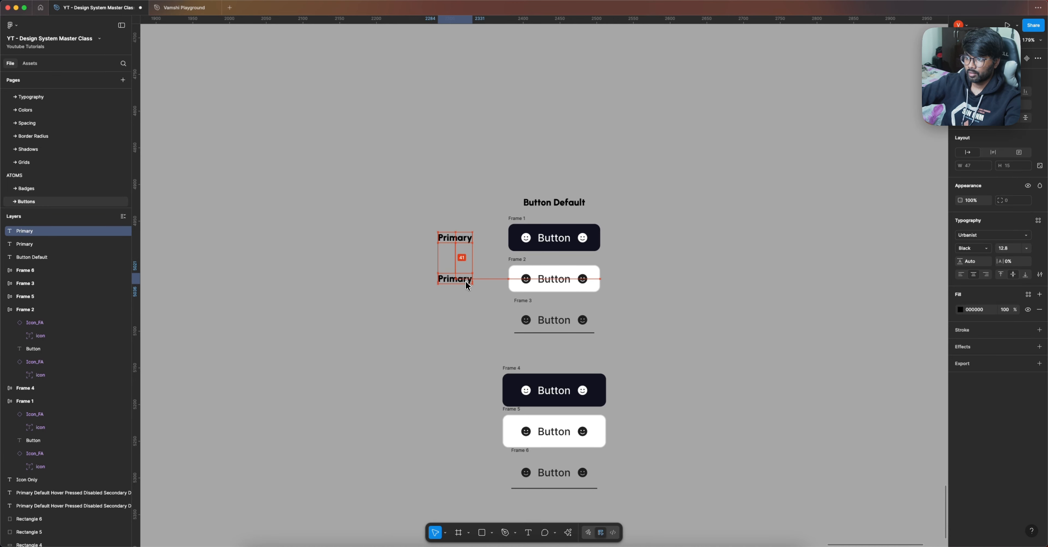
double_click(466, 282)
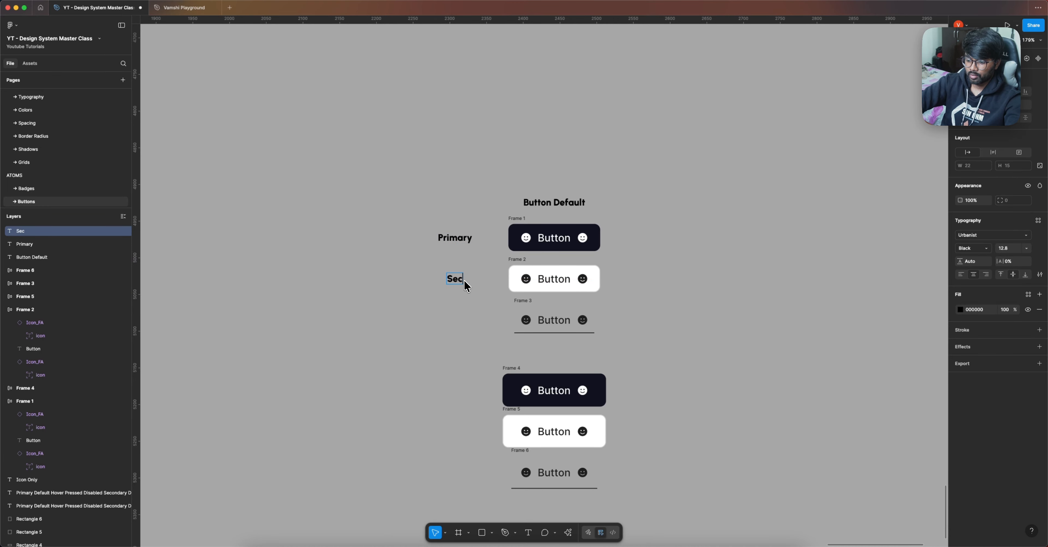
type("ry")
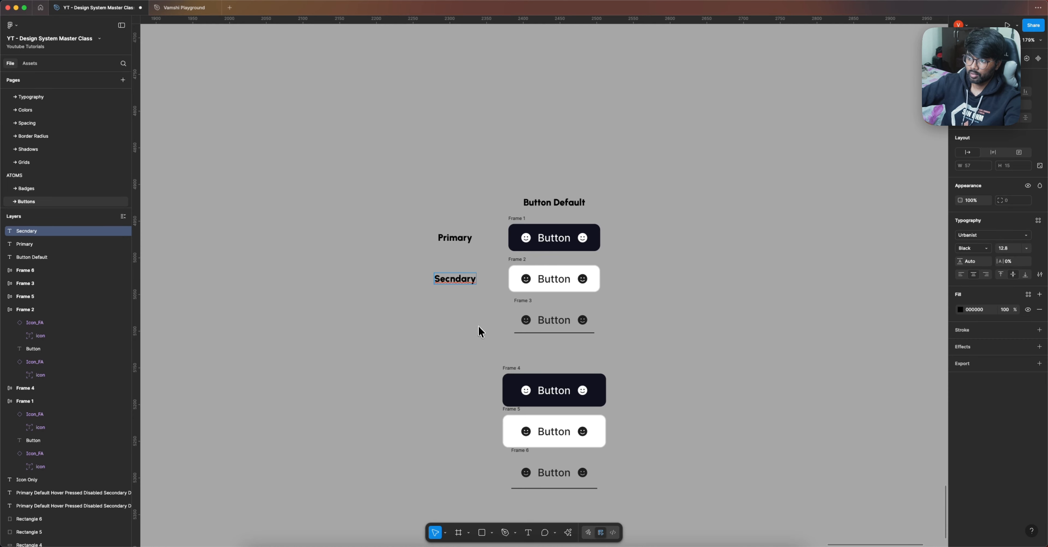
key("Escape")
double_click(454, 282)
right_click(452, 279)
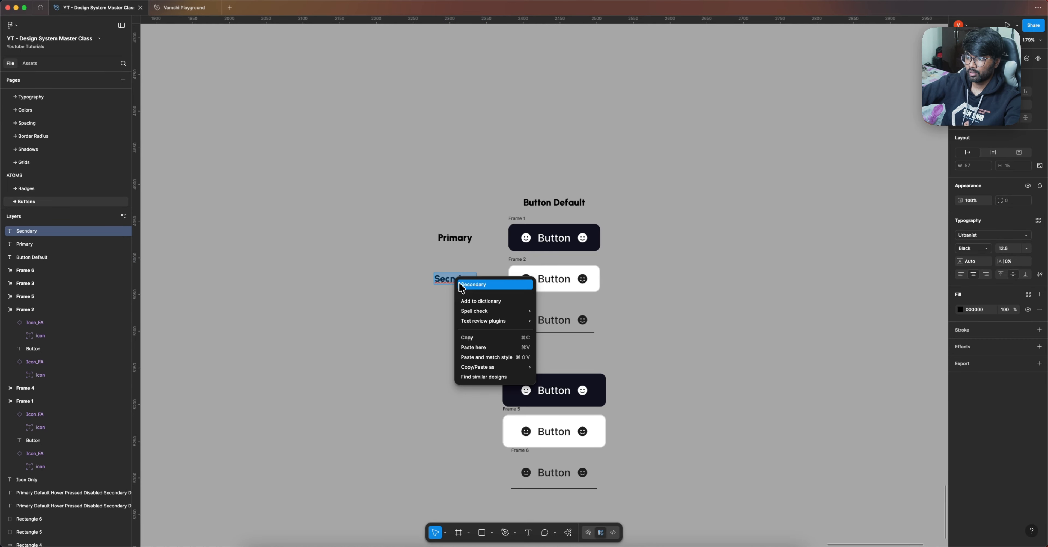
left_click(460, 285)
key("Escape")
Duplicate the Secondary label beside the first underlined button and change the copy's text to Tertiary, correctly spelled
left_click_drag(457, 283, 454, 319)
double_click(454, 319)
type("Teritiary")
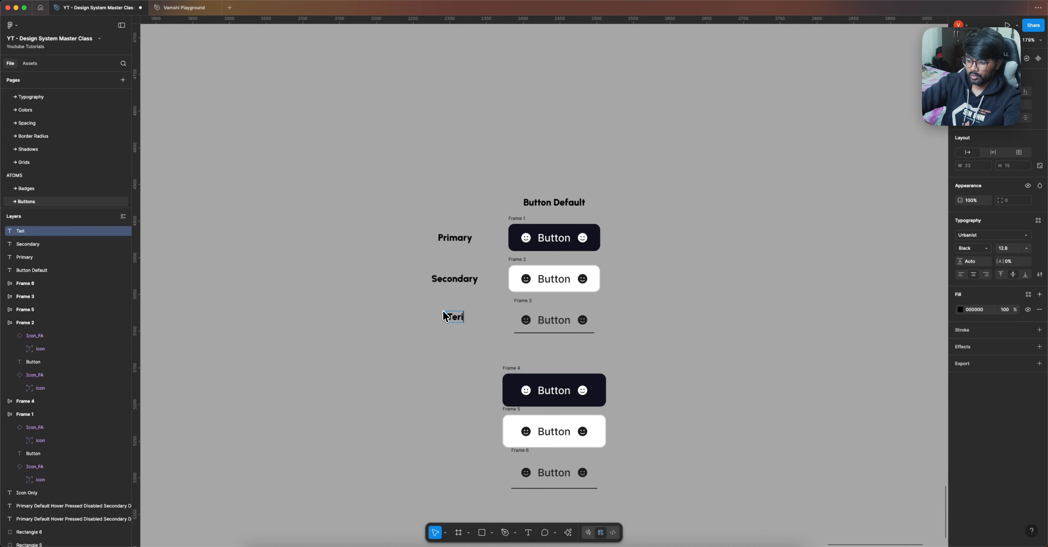
right_click(456, 324)
left_click(455, 339)
double_click(458, 321)
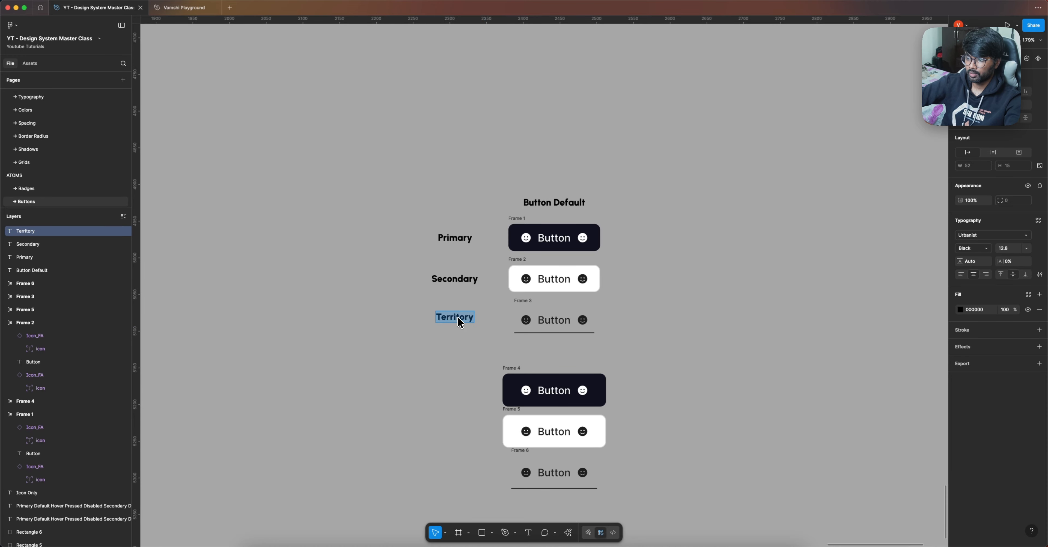
right_click(458, 322)
key("Escape")
type("Te")
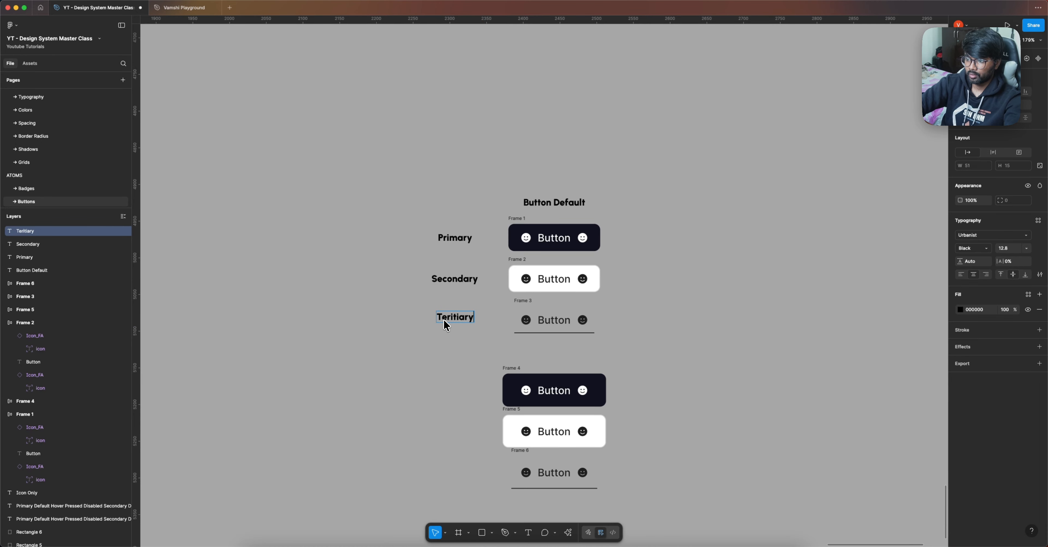
right_click(460, 317)
left_click(466, 333)
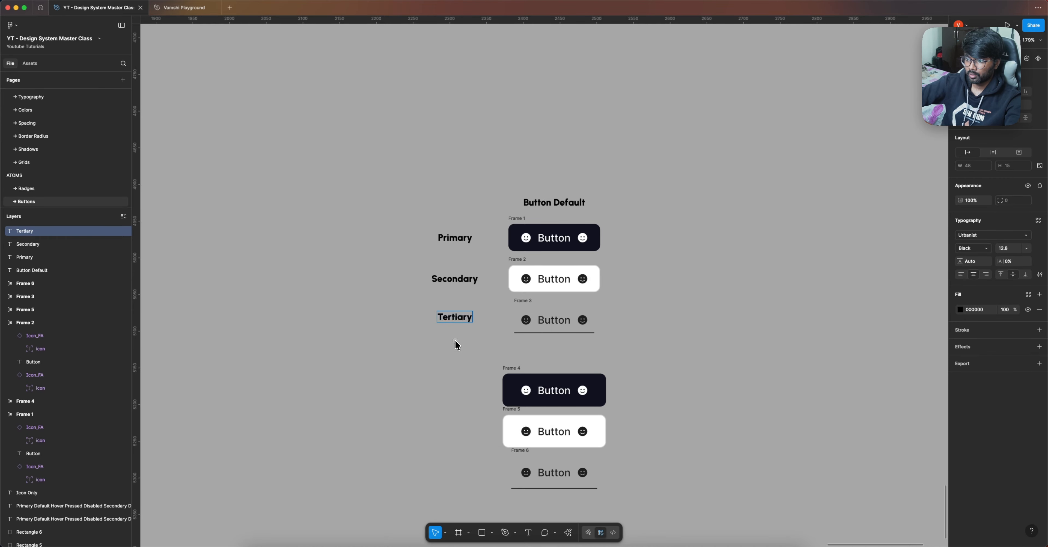
left_click_drag(460, 322, 461, 395)
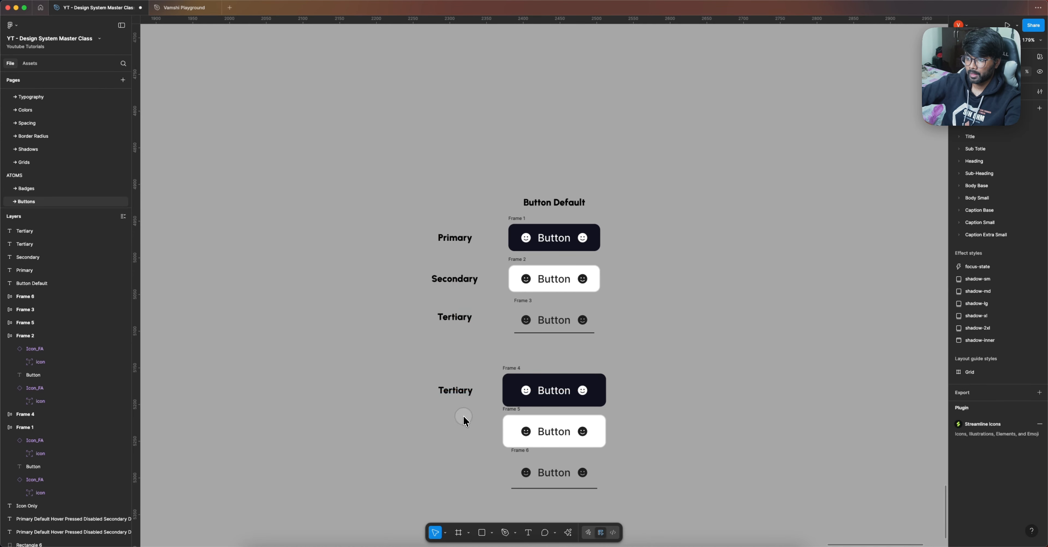
left_click(463, 403)
left_click(453, 388)
key("Delete")
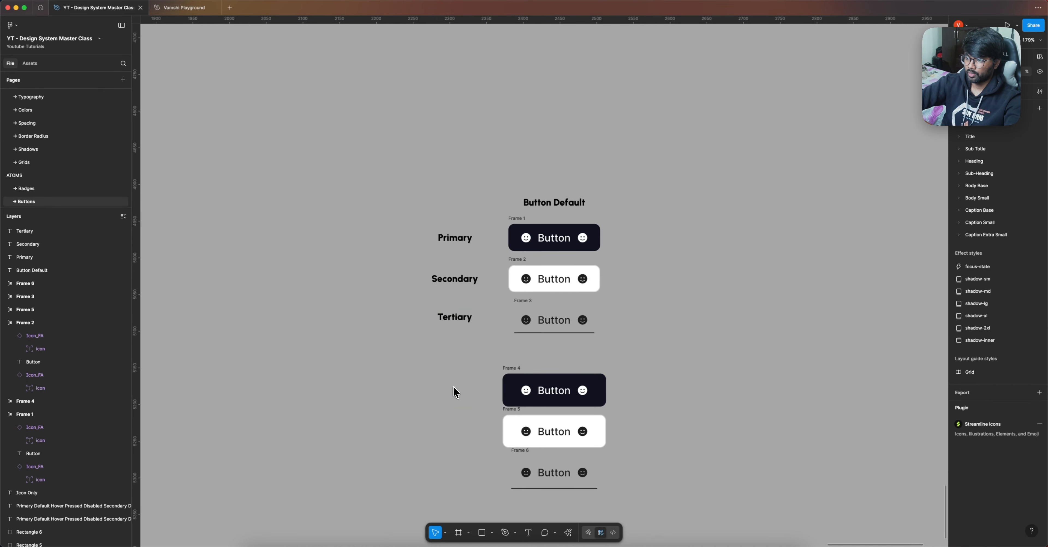
Duplicate the Primary, Secondary and Tertiary labels together and place the copies beside the matching buttons of the second group
left_click_drag(460, 364, 431, 229)
left_click_drag(460, 281, 459, 437)
left_click(667, 400)
Extend the heading above the first button group to read Button Default - Sm
scroll(634, 366, "down", 4)
scroll(634, 366, "right", 3)
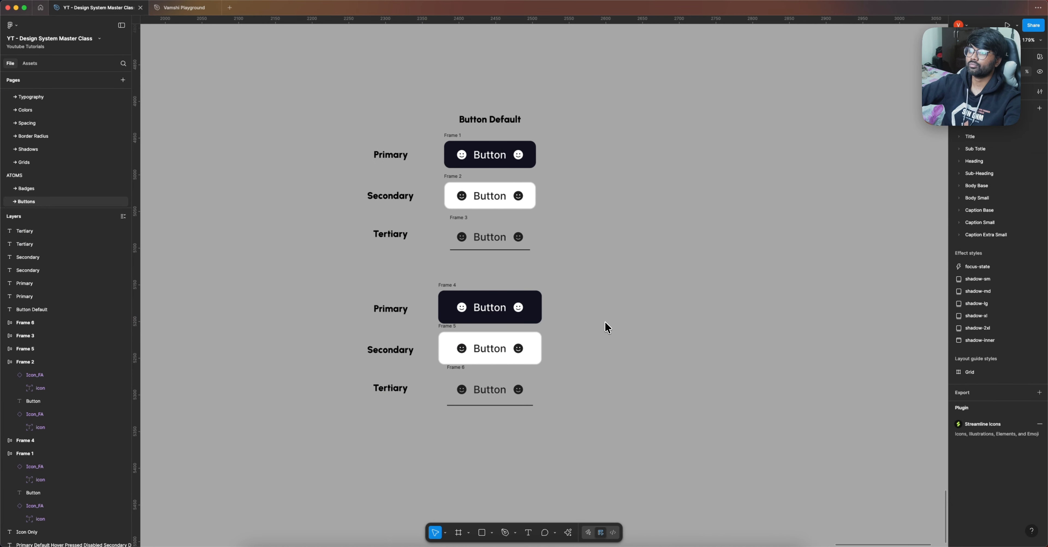
scroll(614, 295, "right", 3)
scroll(614, 296, "up", 1)
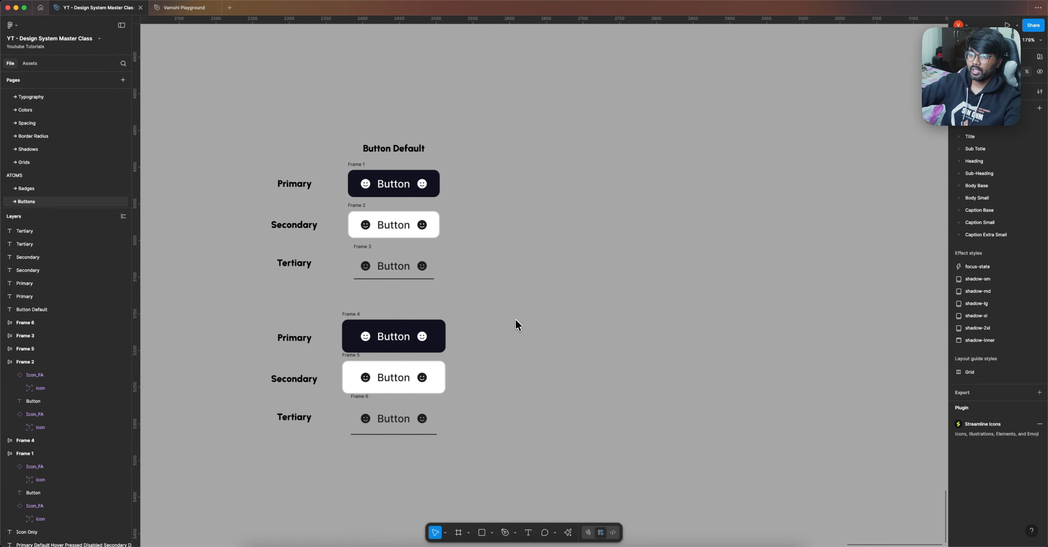
left_click(405, 150)
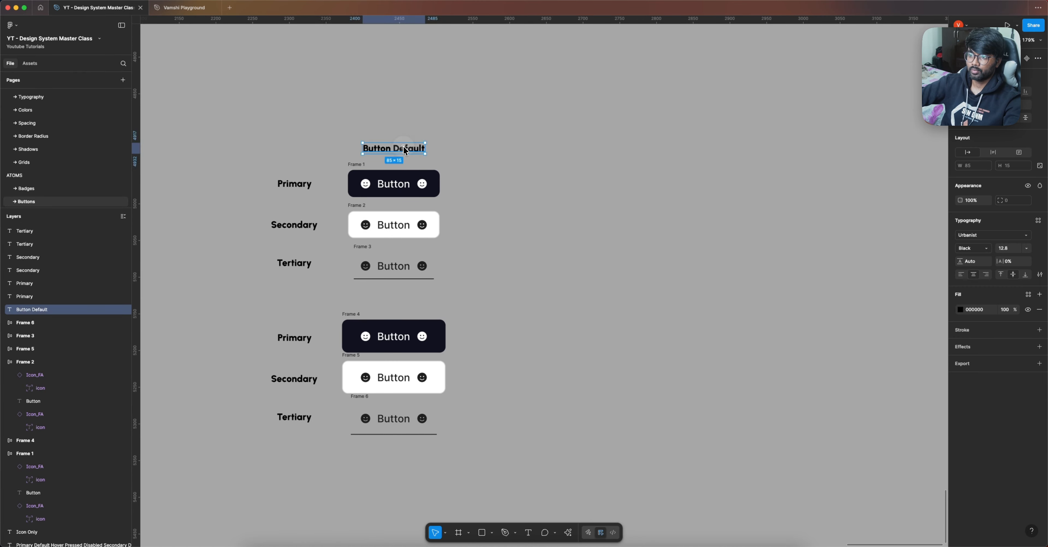
key("Return")
type("- Sm")
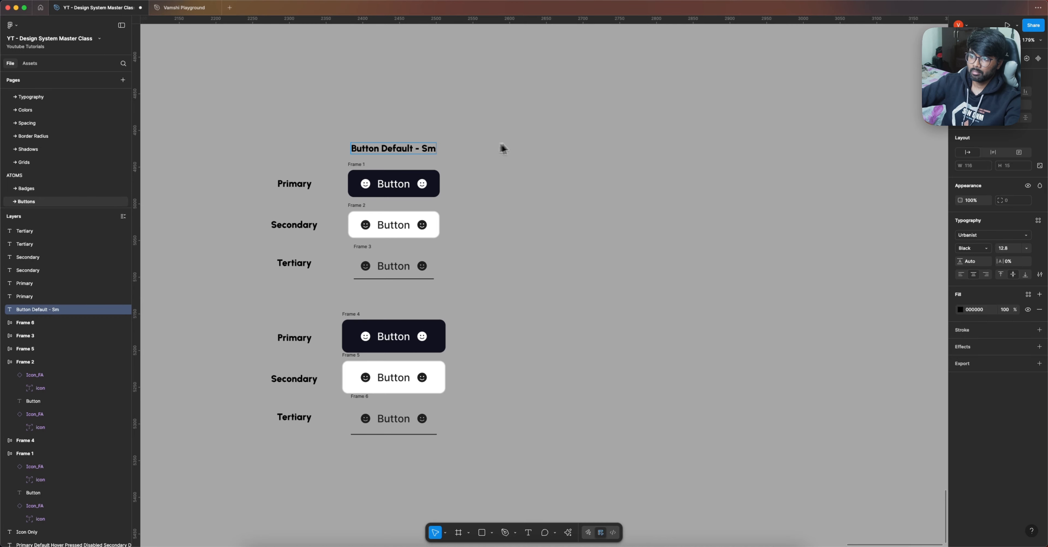
Duplicate the Button Default - Sm heading above the second button group and change the copy's text to Button Default - Default
key("Escape")
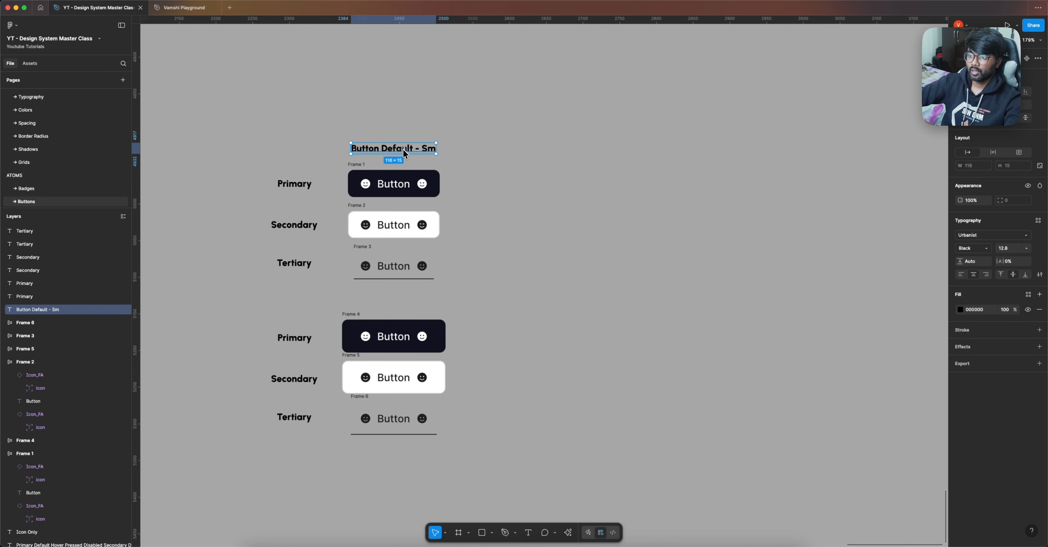
left_click_drag(405, 152, 404, 308)
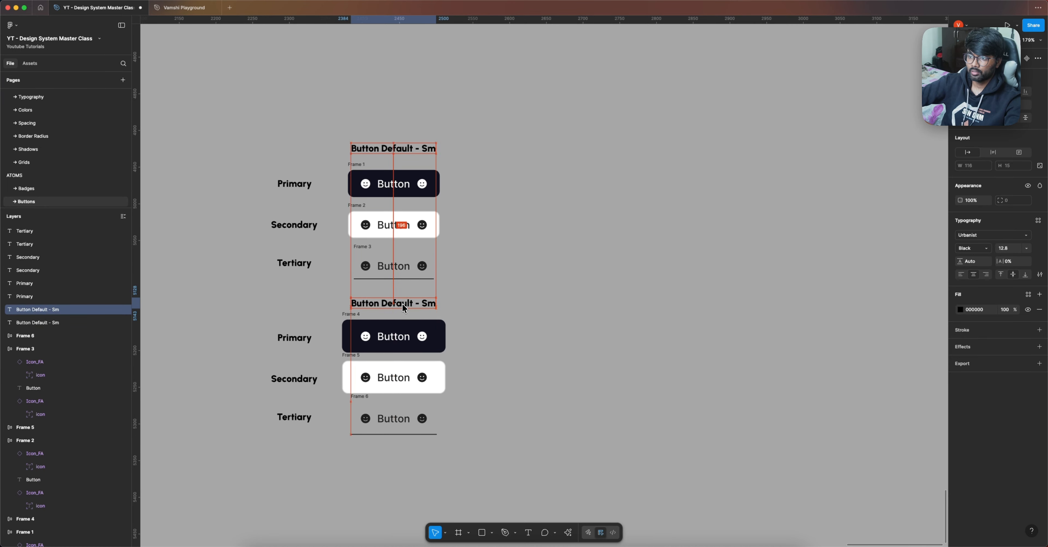
double_click(416, 306)
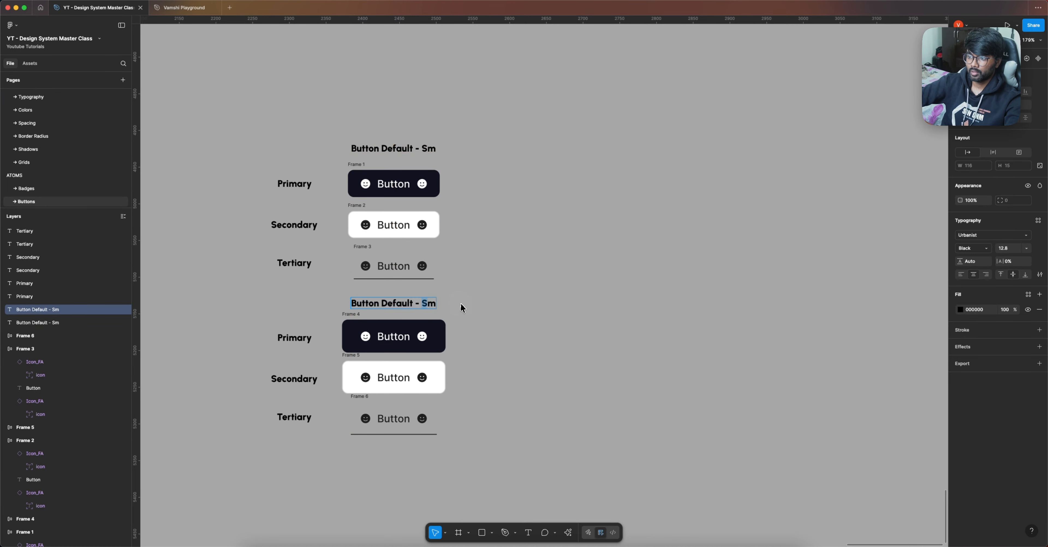
type("Default")
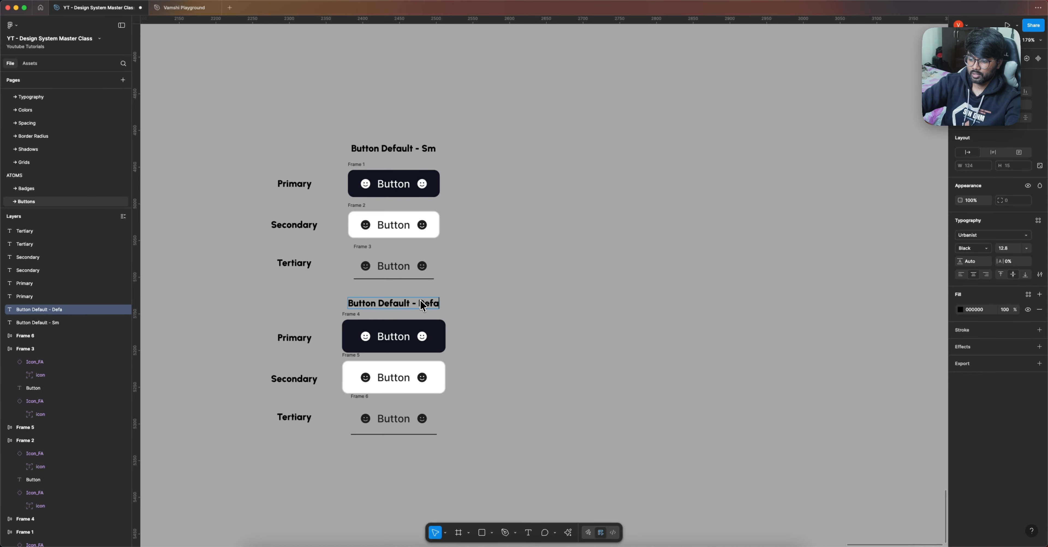
key("Escape")
left_click_drag(481, 425, 347, 329)
left_click_drag(481, 282, 496, 191)
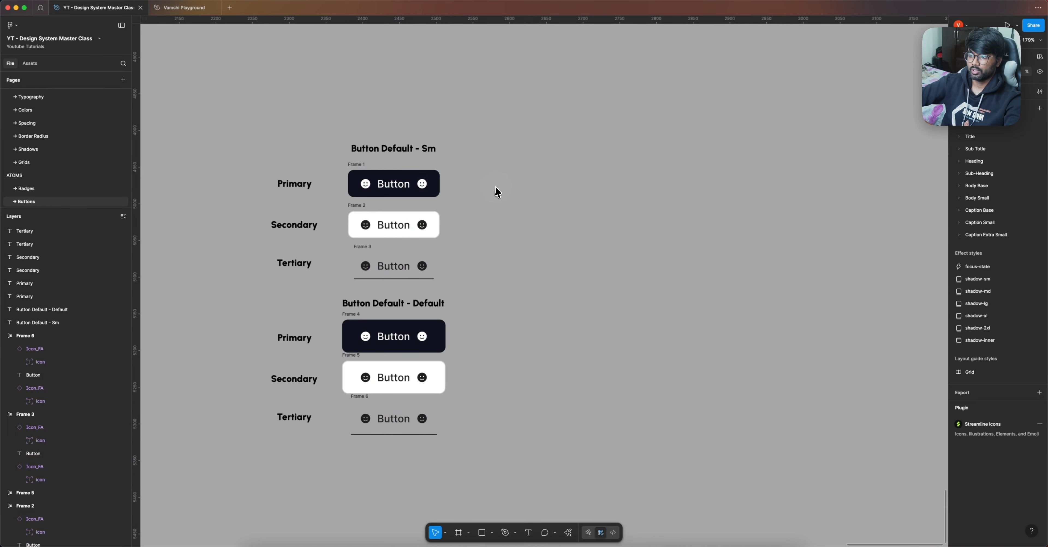
Duplicate the three buttons of the Sm group and place the copies in a new column beside the originals
left_click_drag(342, 161, 471, 279)
left_click_drag(417, 230, 526, 227)
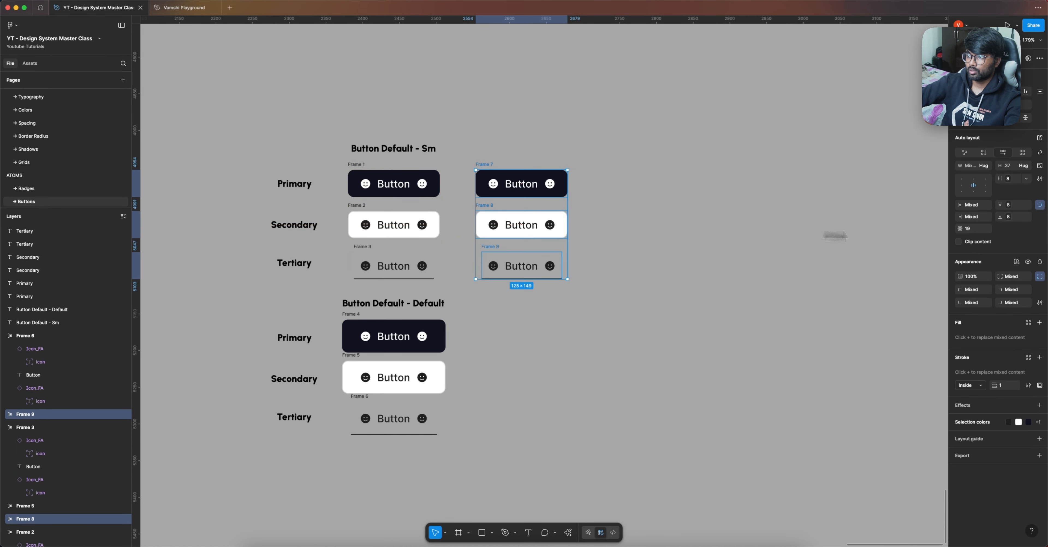
left_click(590, 305)
Set the fill of the Sm group's copied primary button to Primary 800 and its copied secondary button to Gray 100
left_click(516, 189)
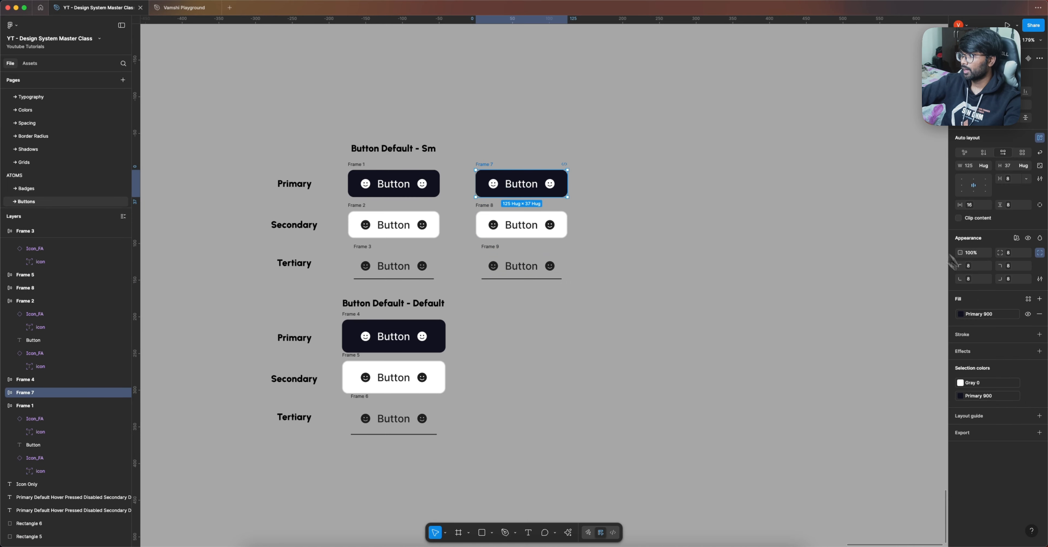
left_click(986, 315)
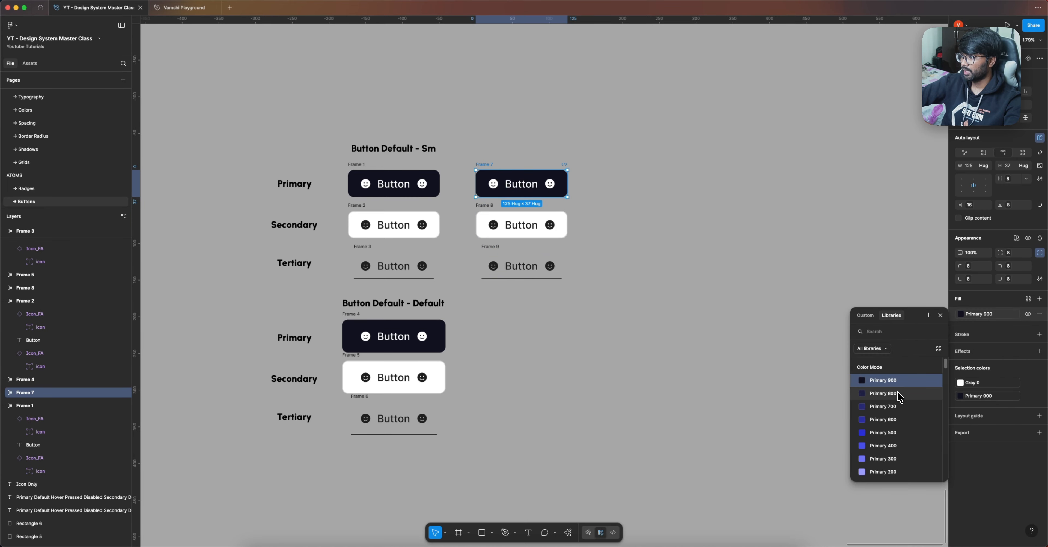
left_click(883, 394)
left_click(491, 217)
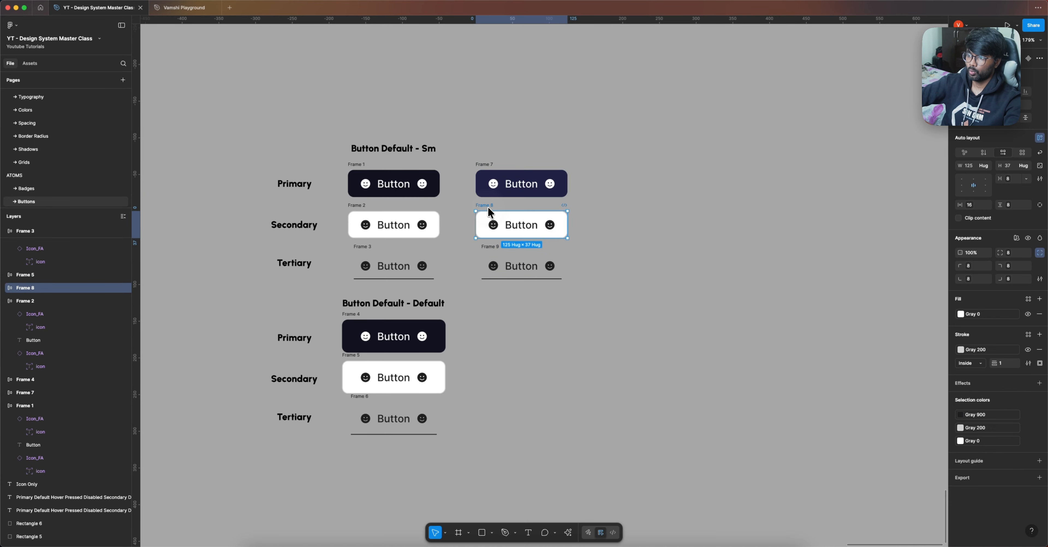
left_click(972, 314)
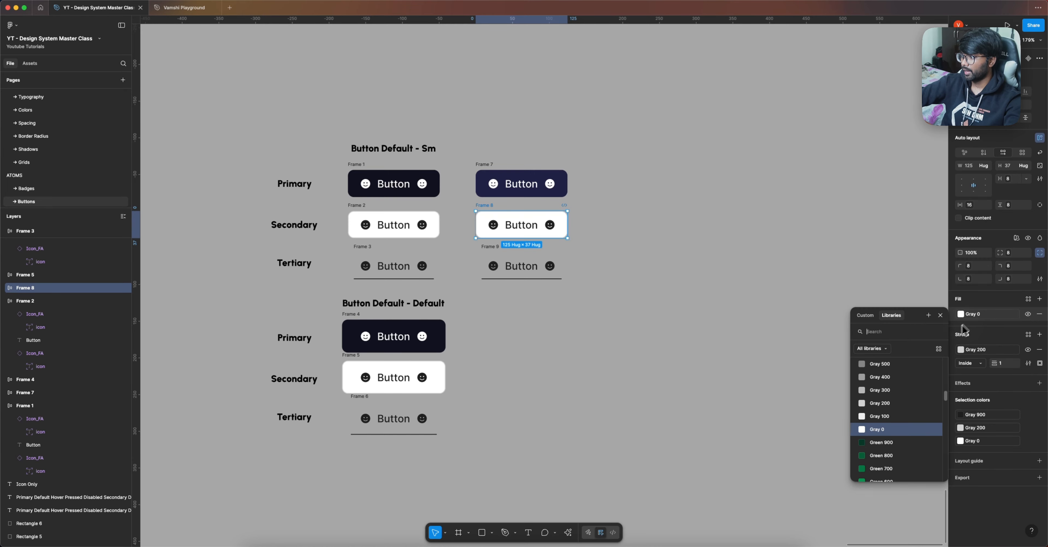
left_click(890, 412)
left_click(538, 314)
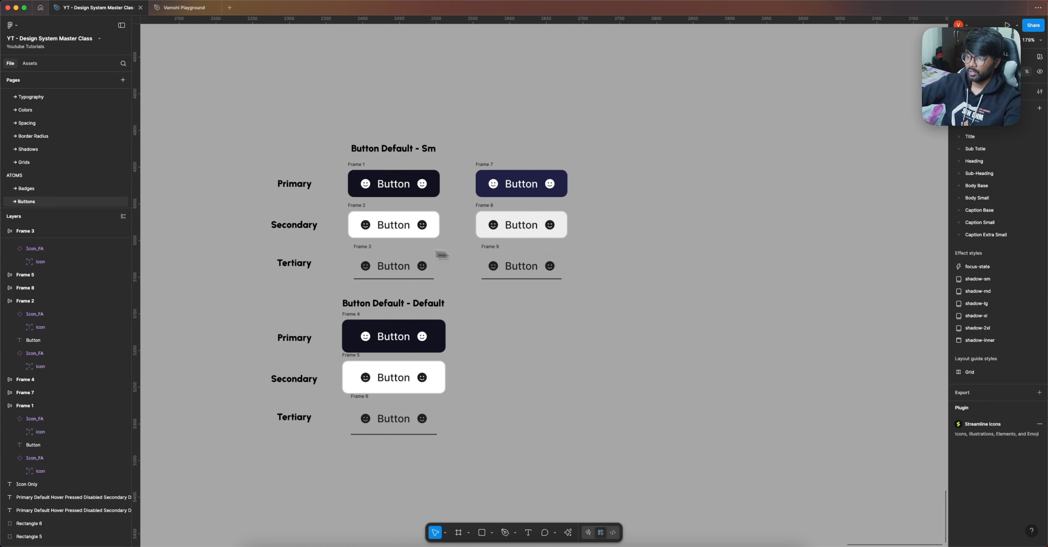
Remove the stroke from the original tertiary button in the Sm group
left_click(363, 249)
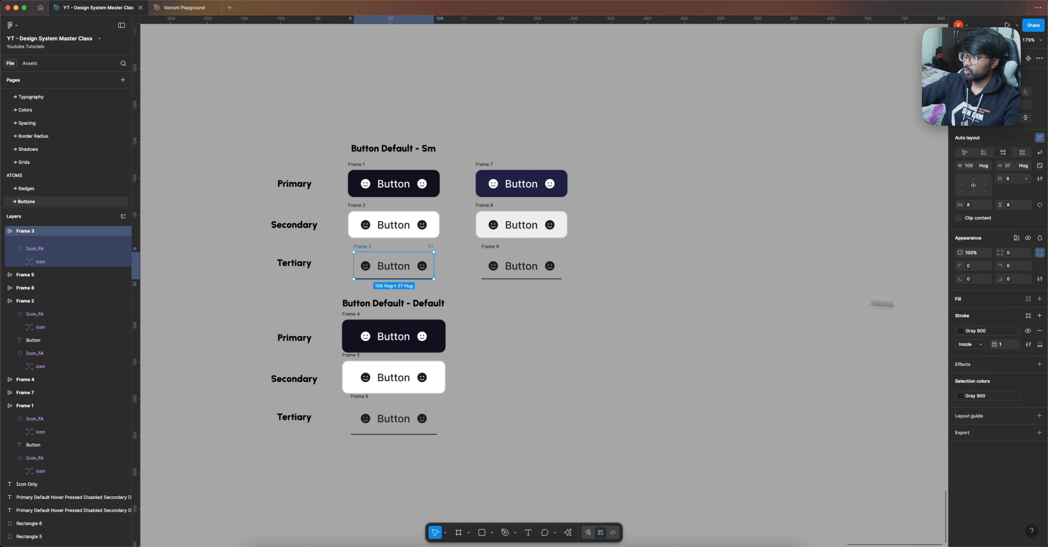
left_click(1039, 332)
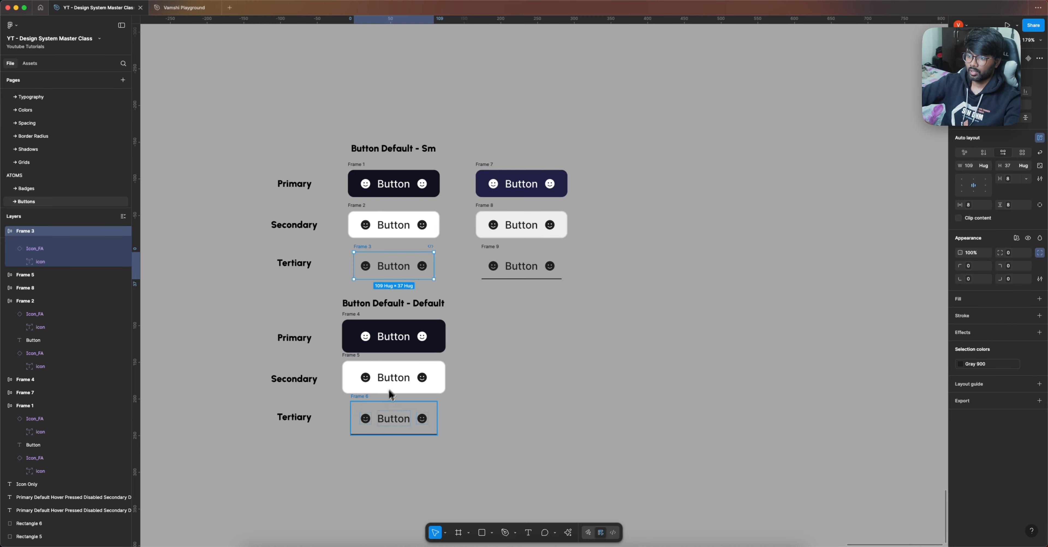
left_click(372, 398)
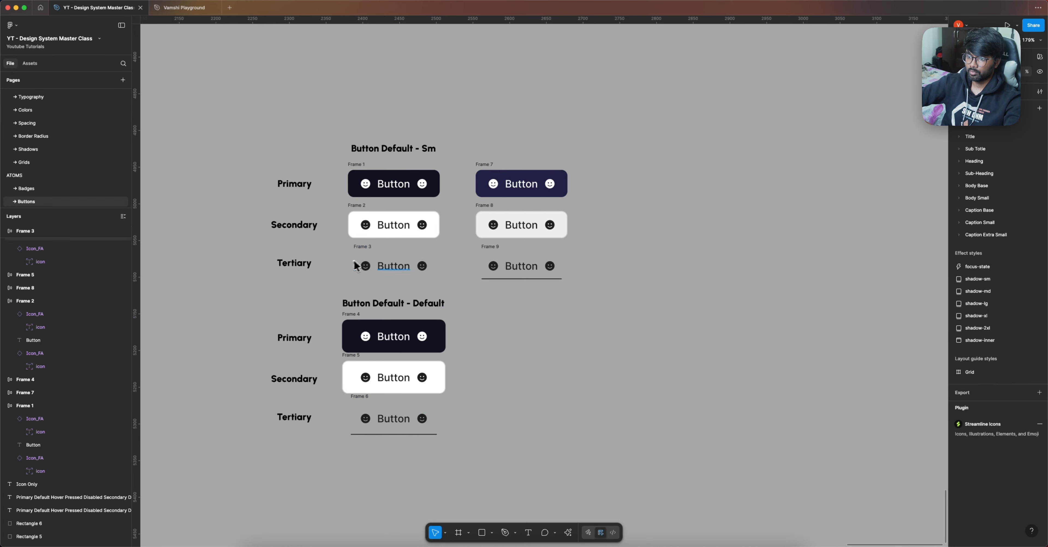
Duplicate the Button Default - Sm heading over the second column, change the copy's text to Hover and center it above the buttons
left_click(414, 153)
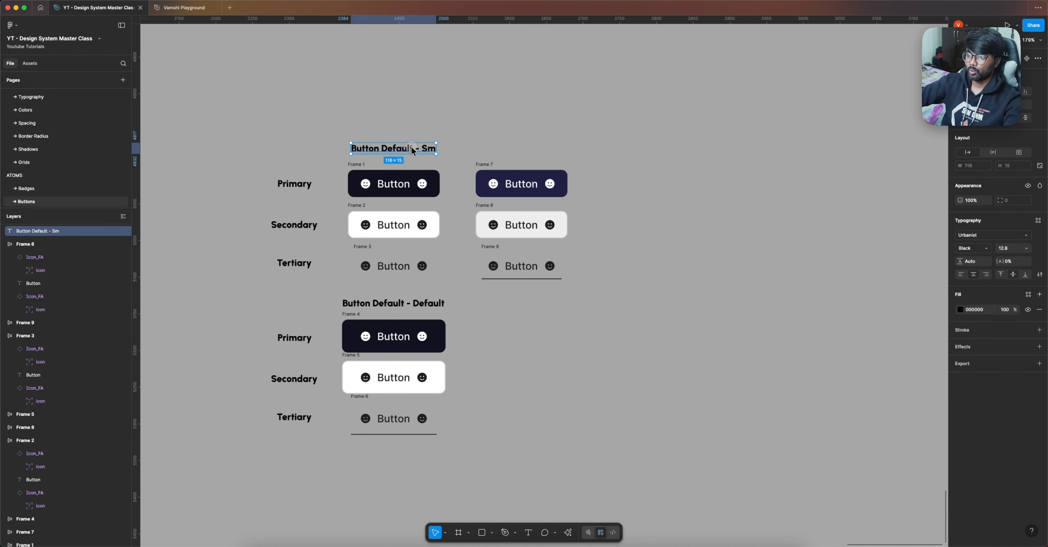
left_click_drag(412, 151, 541, 150)
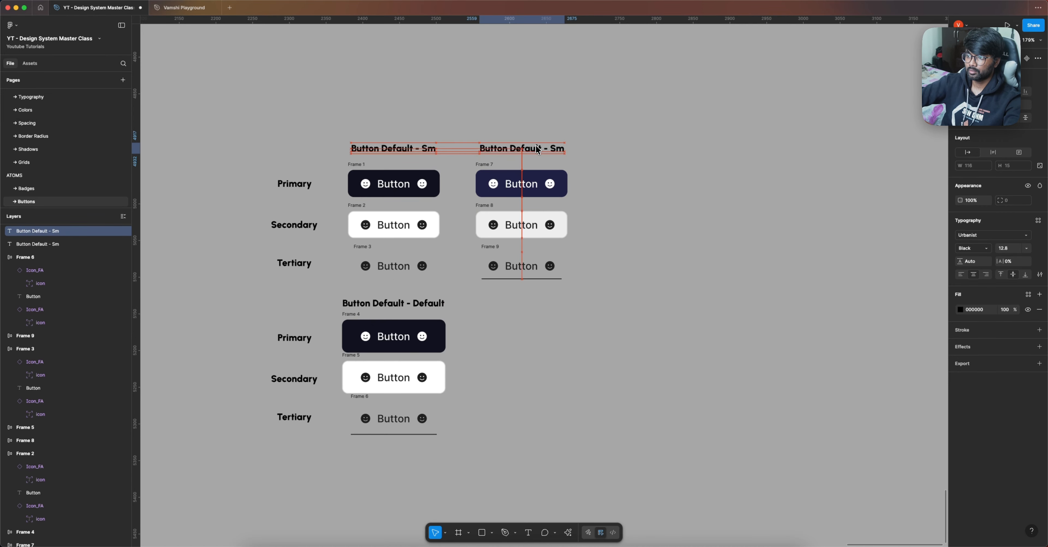
double_click(537, 149)
type("Hover")
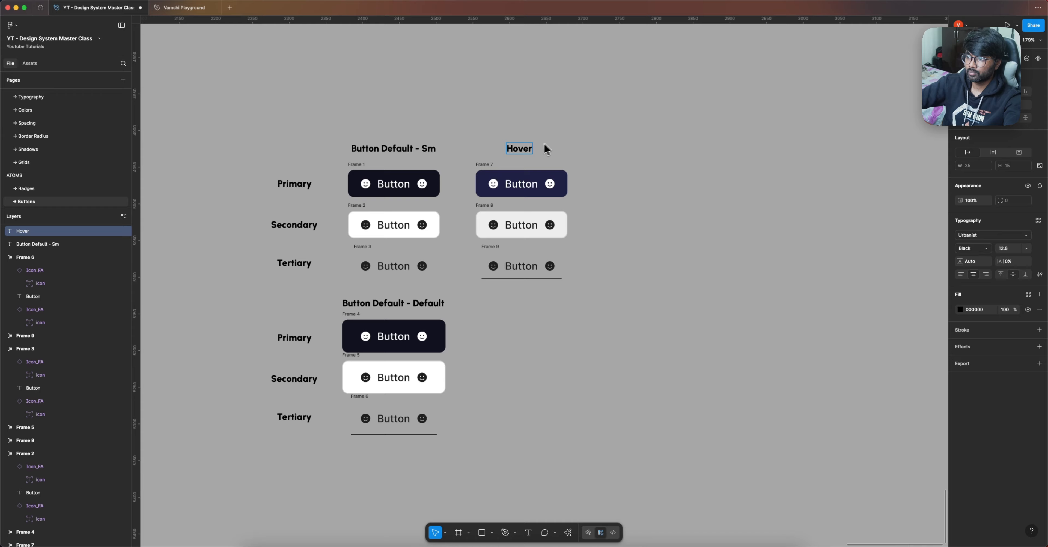
key("Escape")
left_click_drag(527, 151, 529, 151)
left_click(634, 153)
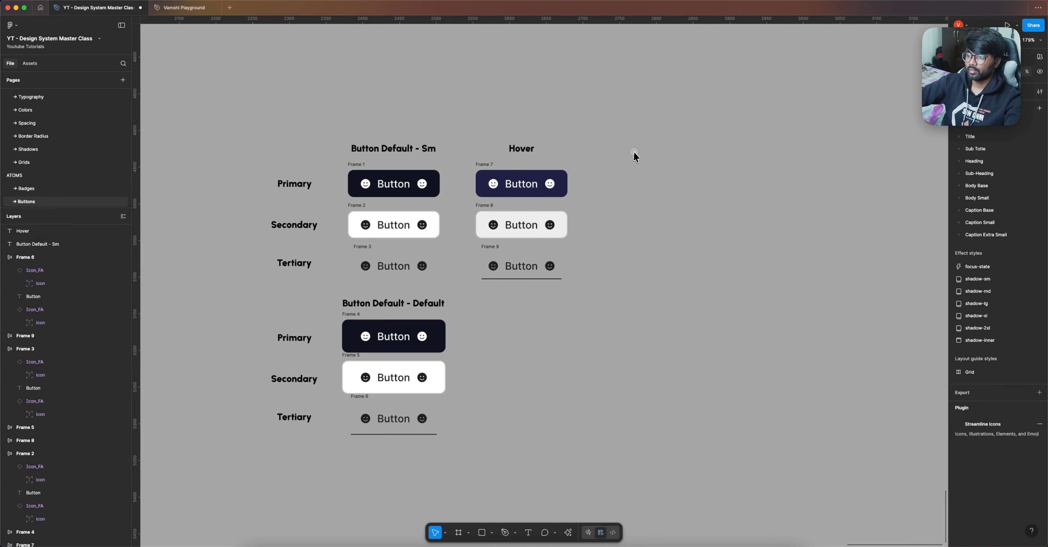
Duplicate the three buttons of the Button Default - Default group and place the copies in the Hover column
double_click(397, 336)
left_click(329, 323)
left_click_drag(332, 319, 451, 446)
left_click_drag(390, 377, 536, 379)
left_click(608, 355)
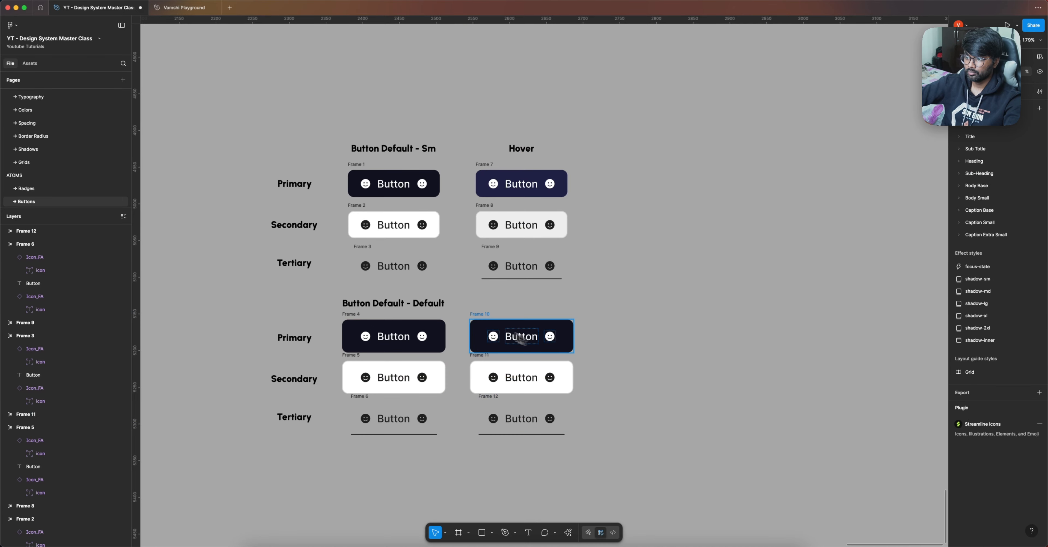
In the default-size group's Hover column, set the primary button's fill to Primary 800 and the secondary button's fill to Gray 100
left_click(478, 325)
left_click(1003, 312)
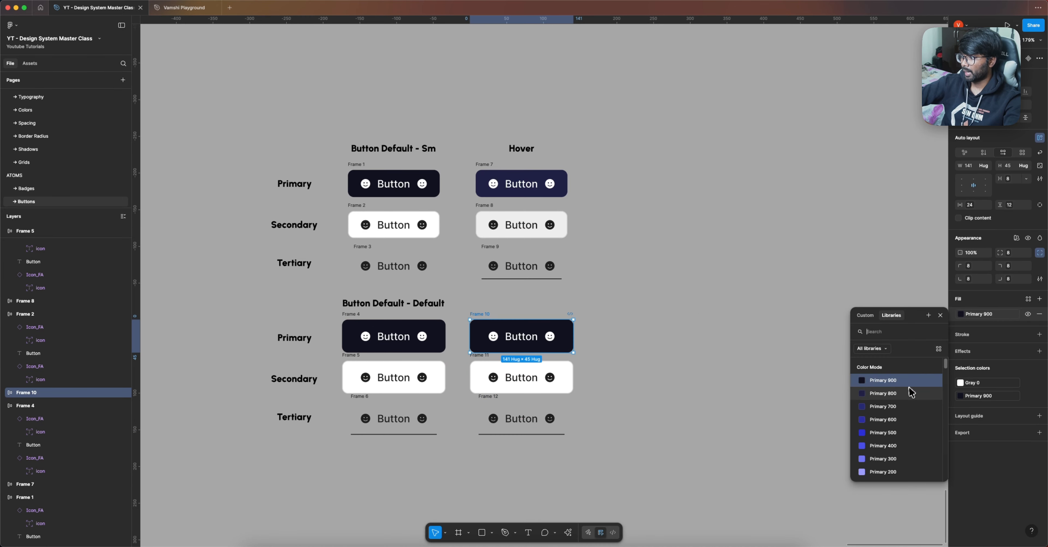
left_click(911, 392)
left_click(479, 361)
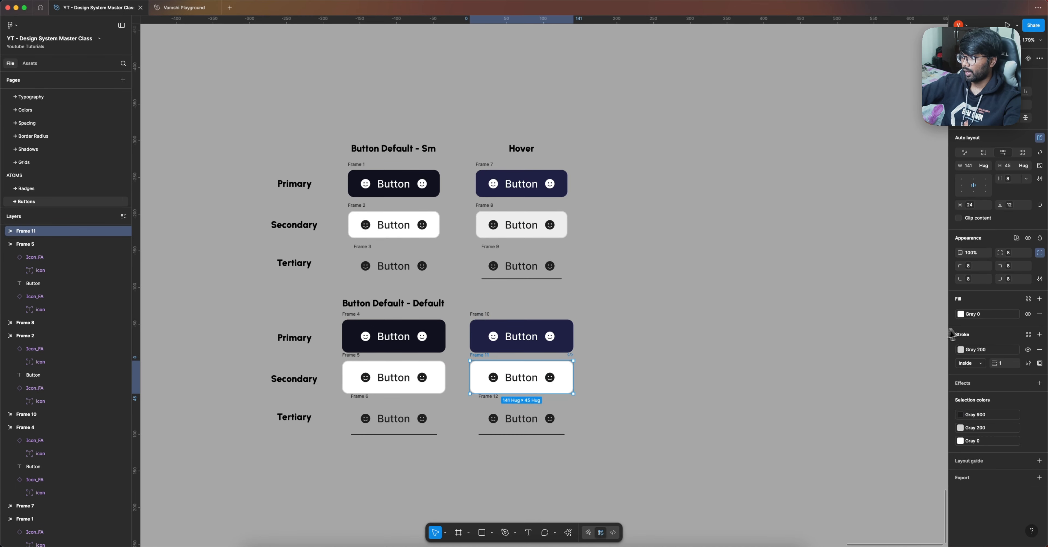
left_click(981, 314)
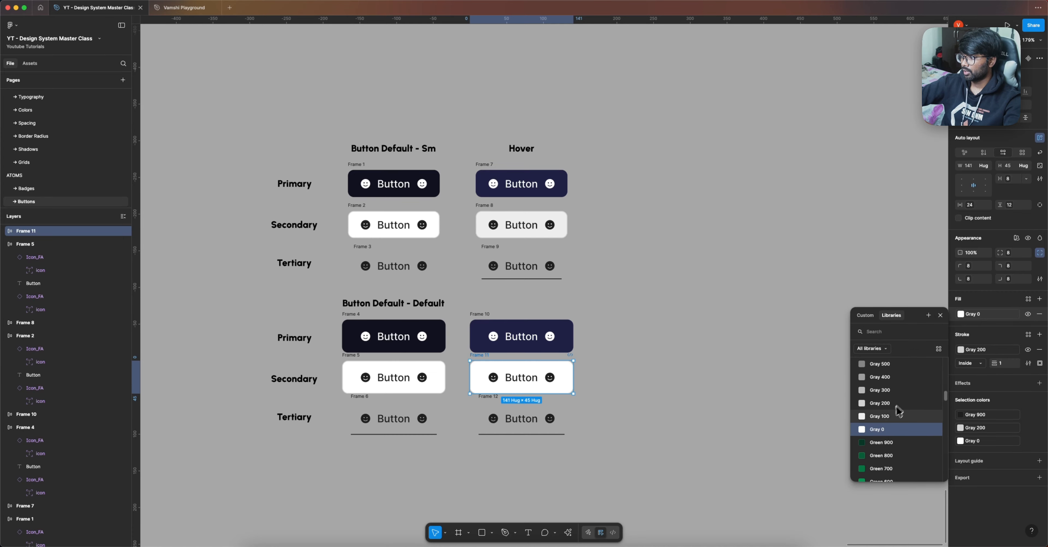
left_click(888, 419)
Remove the stroke from the original tertiary button in the Button Default - Default group
left_click(488, 404)
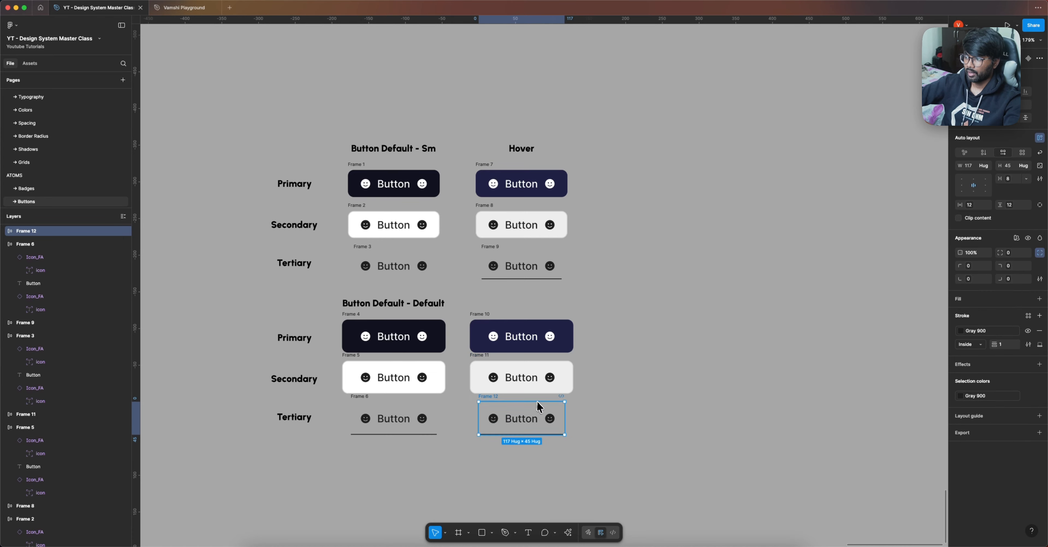
left_click(364, 403)
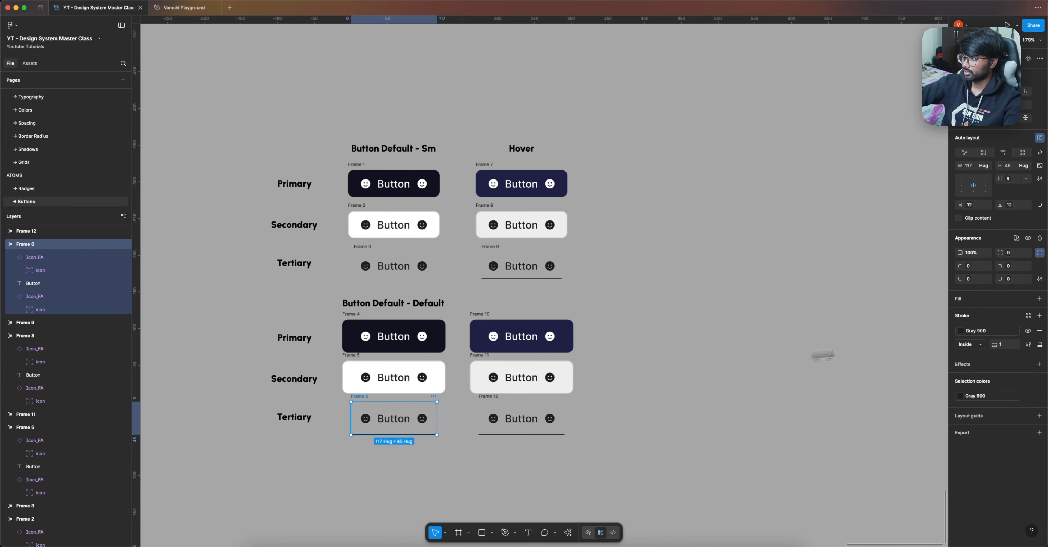
left_click(1040, 331)
left_click(712, 325)
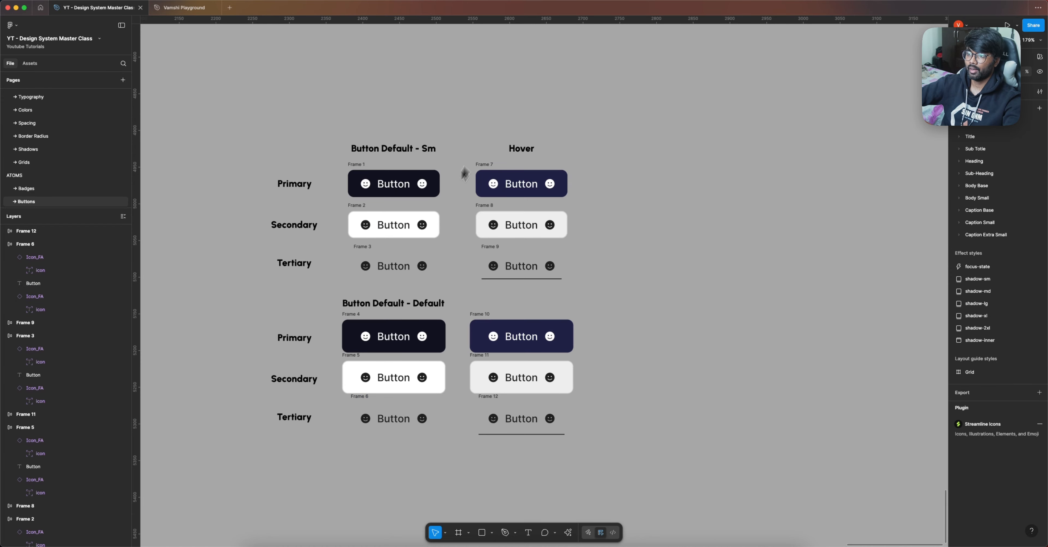
Duplicate the Hover heading for a third column and change the copy's text to Active
left_click(529, 152)
left_click_drag(529, 151, 659, 153)
double_click(659, 153)
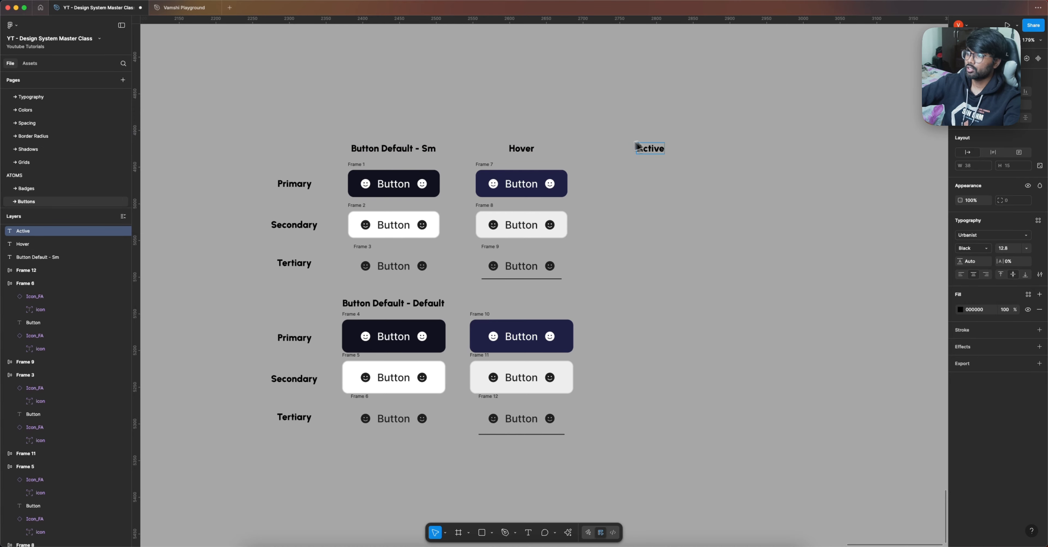
key("Escape")
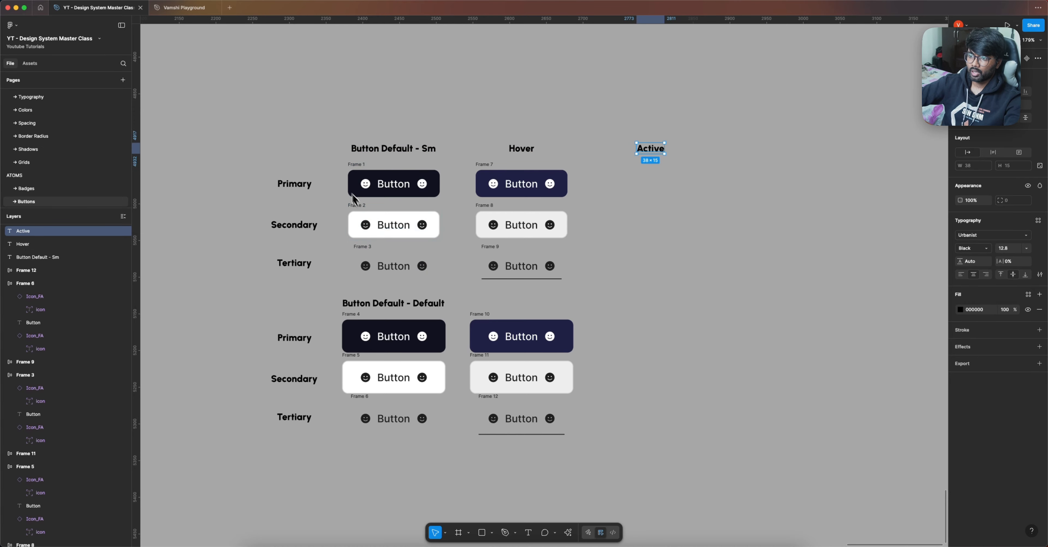
Duplicate the first column's buttons from both size groups, with the Button Default - Default heading, and place the copies under Active
left_click_drag(341, 170, 452, 439)
left_click_drag(402, 259, 651, 232)
left_click(746, 245)
Duplicate the Active heading for a fourth column and change the copy's text to Disabled
scroll(614, 252, "right", 5)
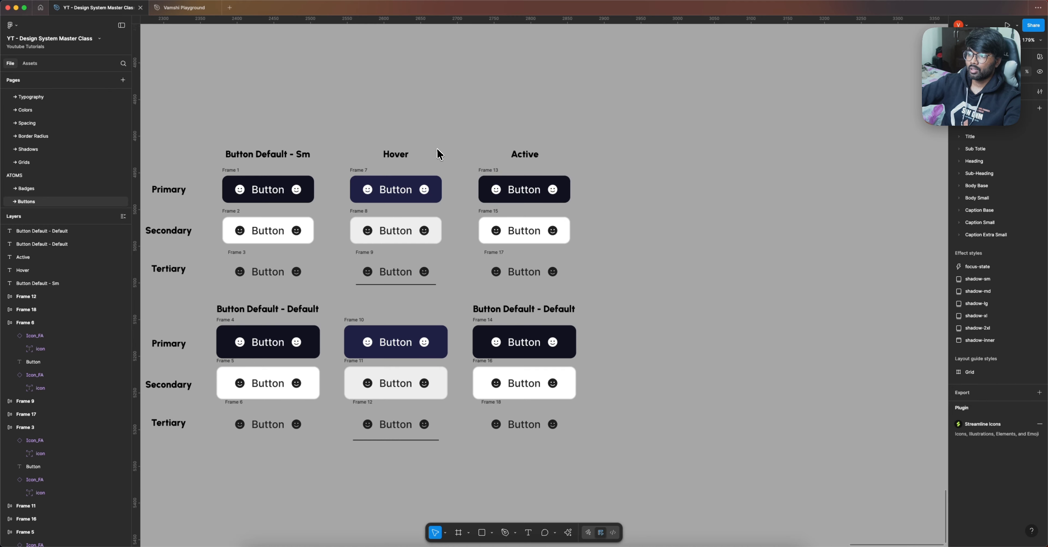
left_click(511, 156)
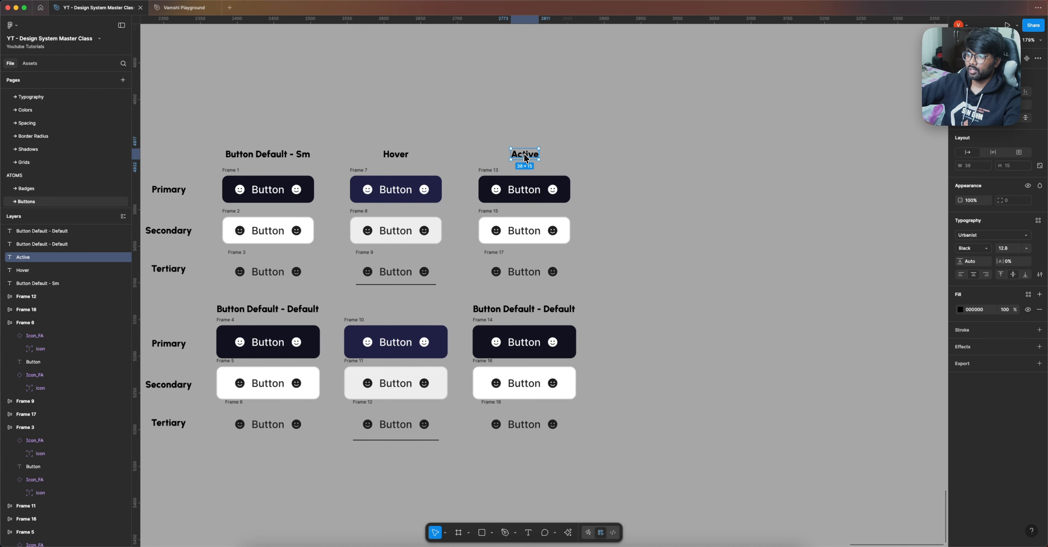
left_click_drag(525, 158, 652, 158)
double_click(652, 156)
type("Disab")
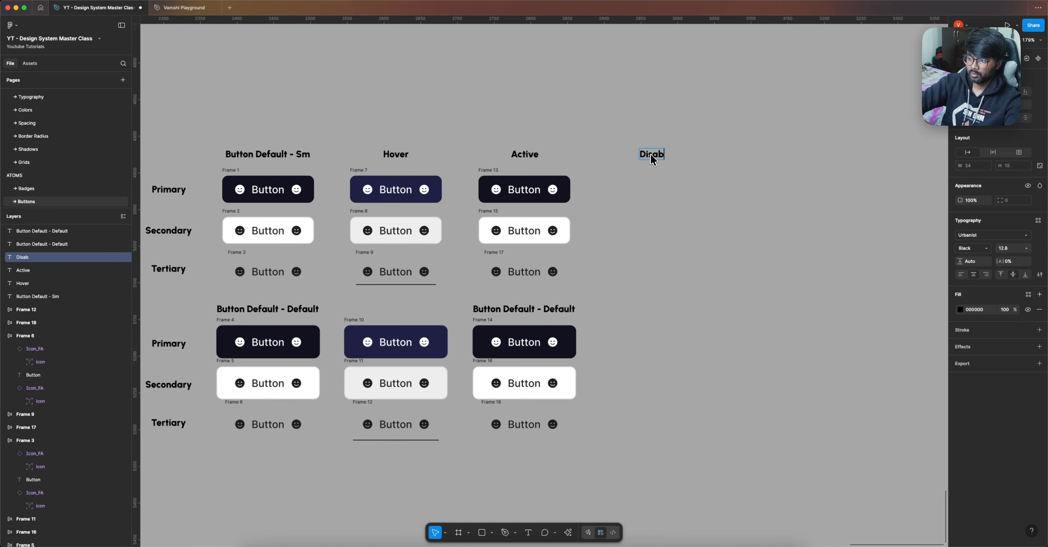
type("led")
left_click(650, 251)
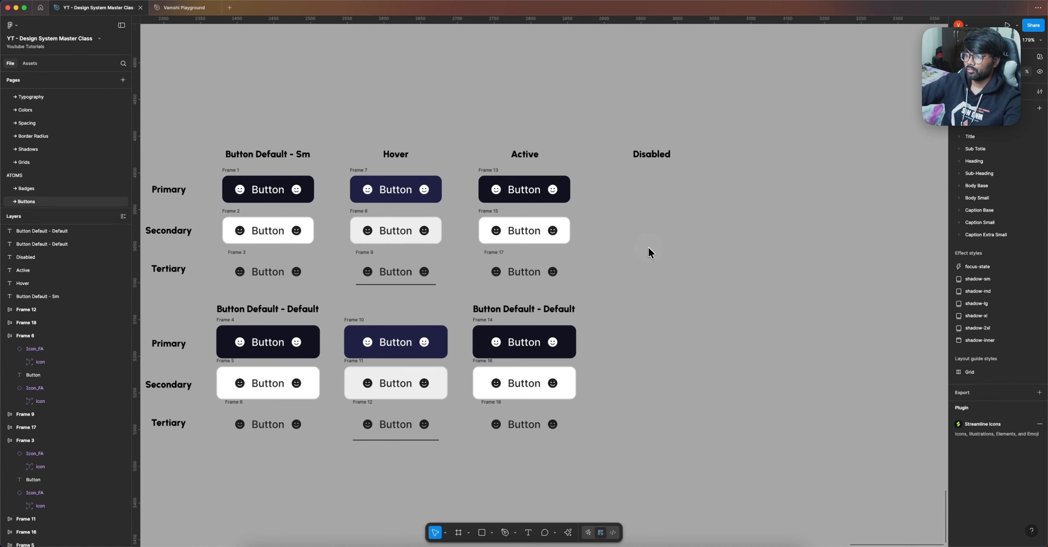
Duplicate the Active column's buttons of both sizes, with the heading between them, and place the copies under Disabled
left_click_drag(474, 166, 589, 458)
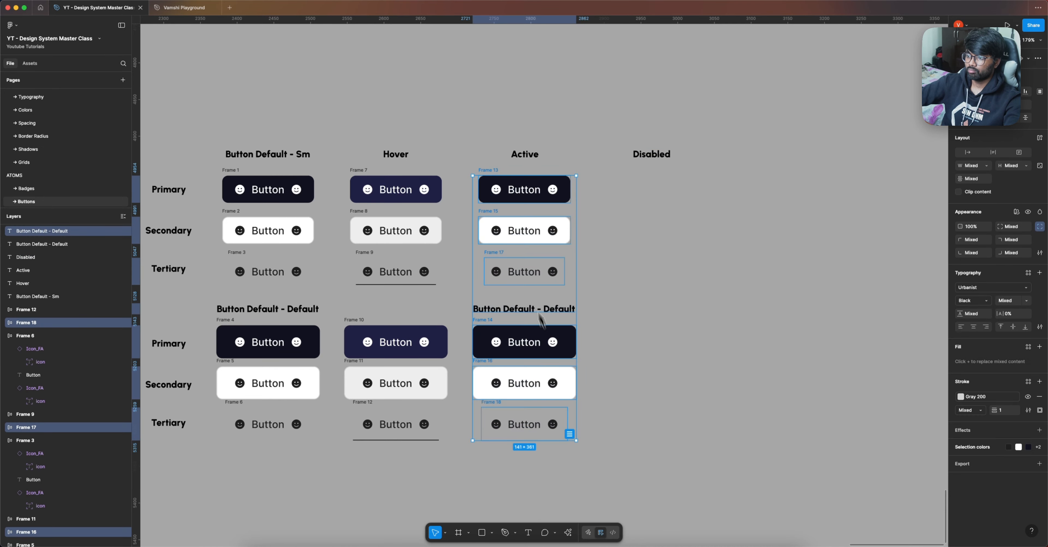
left_click_drag(546, 276, 650, 274)
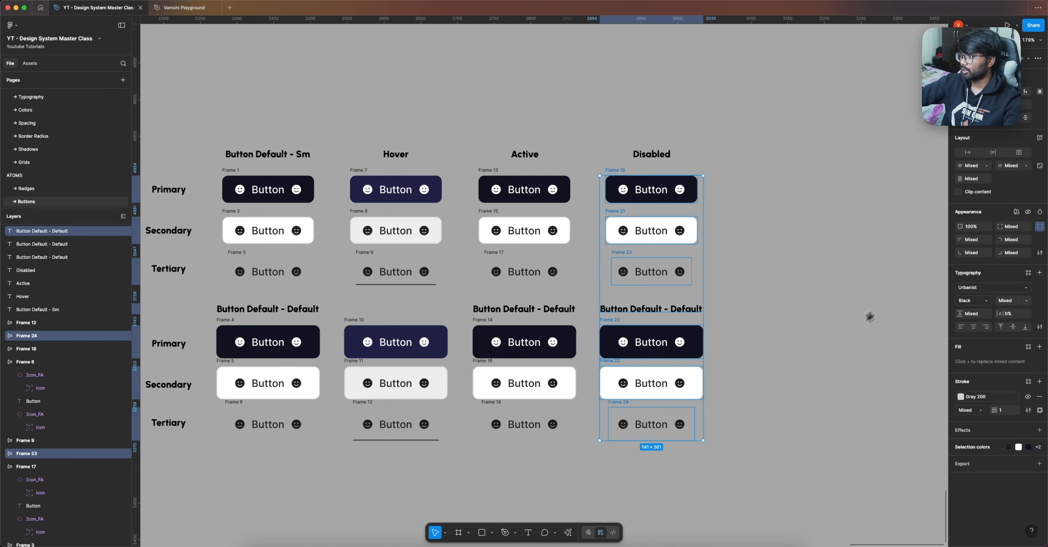
left_click(839, 335)
Set the opacity of the three small buttons (primary, secondary, tertiary) in the Disabled column to 60%
left_click(618, 177)
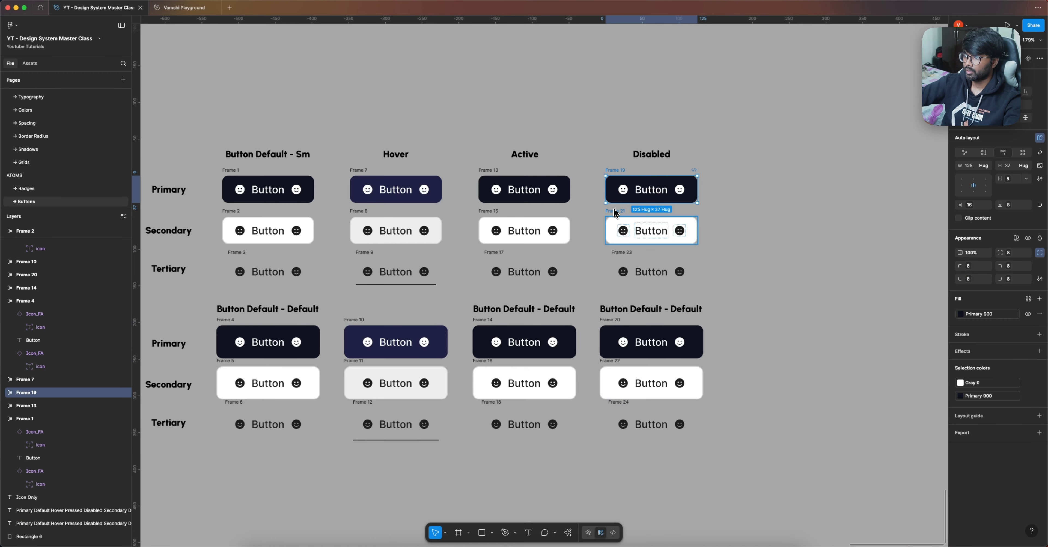
left_click(620, 211, "shift")
left_click(622, 253, "shift")
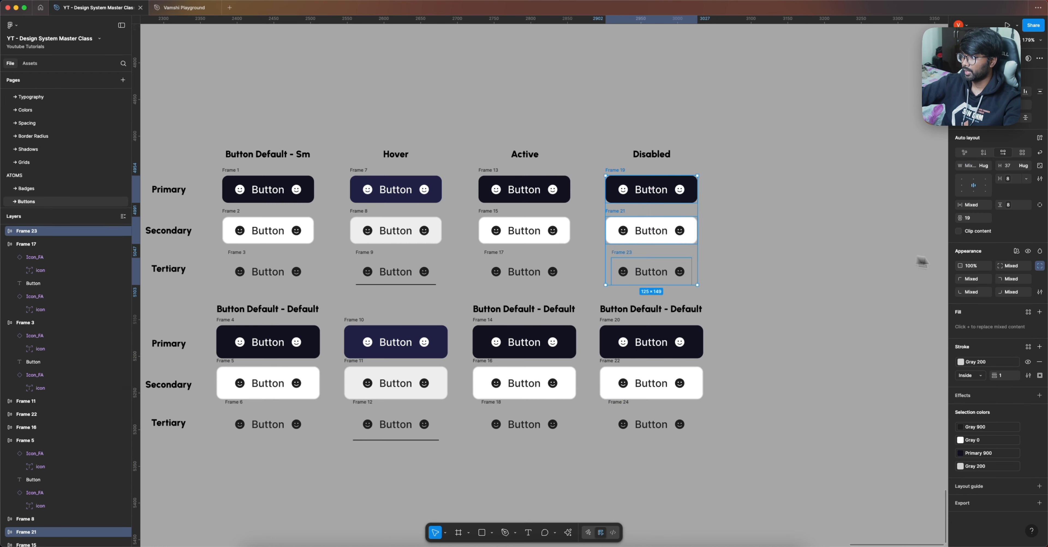
type("60")
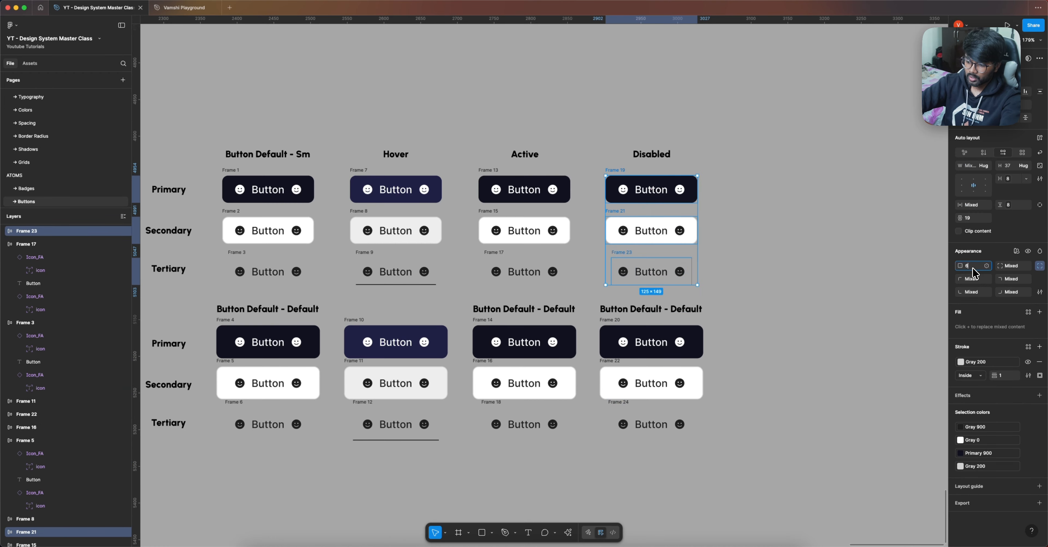
key("Return")
left_click(745, 320)
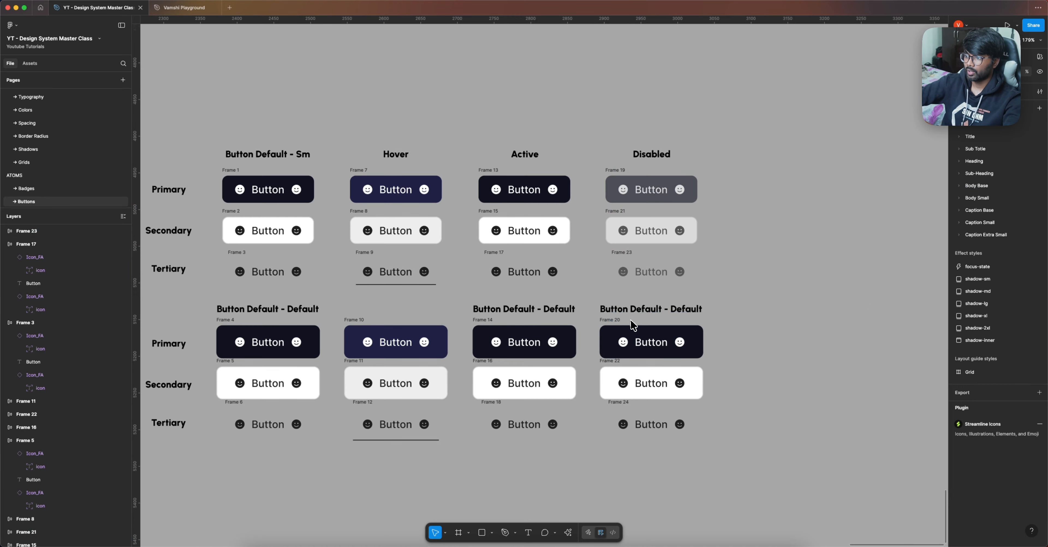
Set the opacity of the three default-size buttons (primary, secondary, tertiary) in the Disabled column to 60%
left_click(620, 325)
left_click(612, 367, "shift")
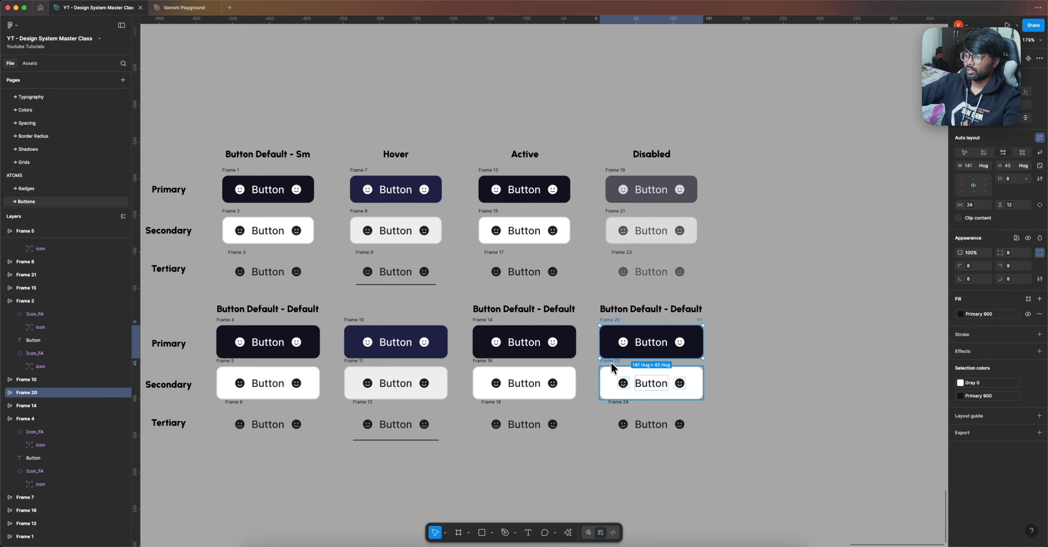
left_click(615, 409, "shift")
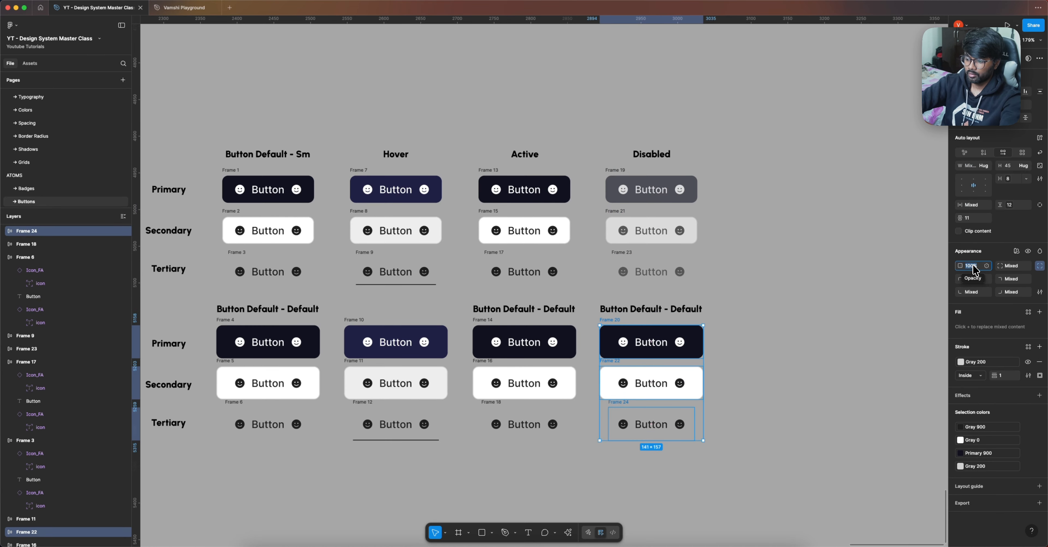
type("60")
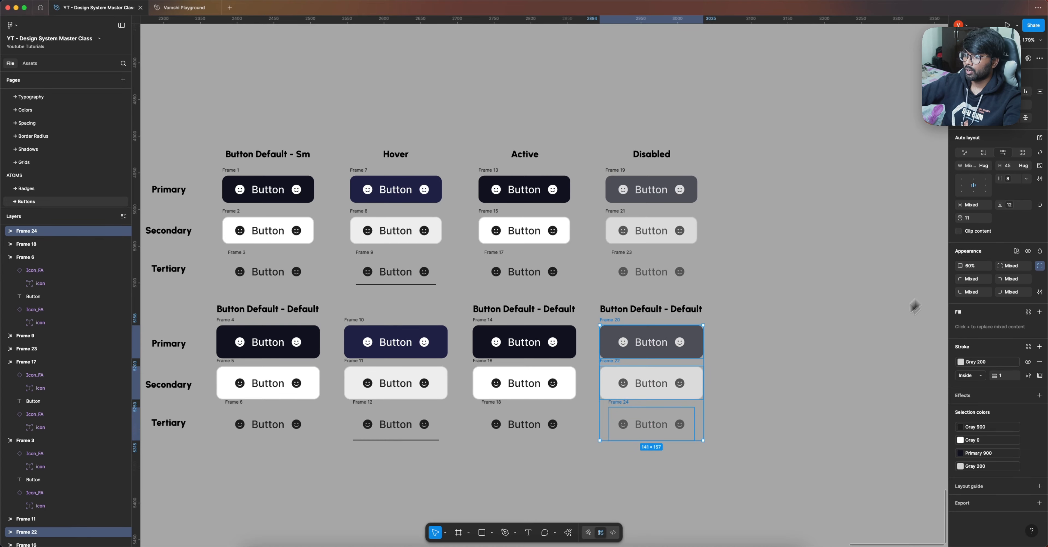
left_click(830, 390)
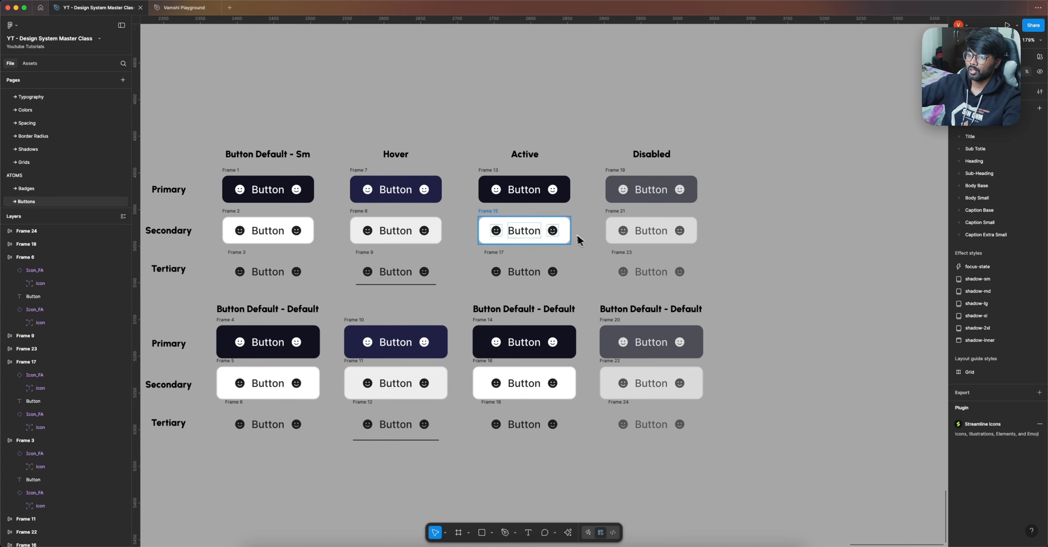
scroll(578, 236, "down", 2)
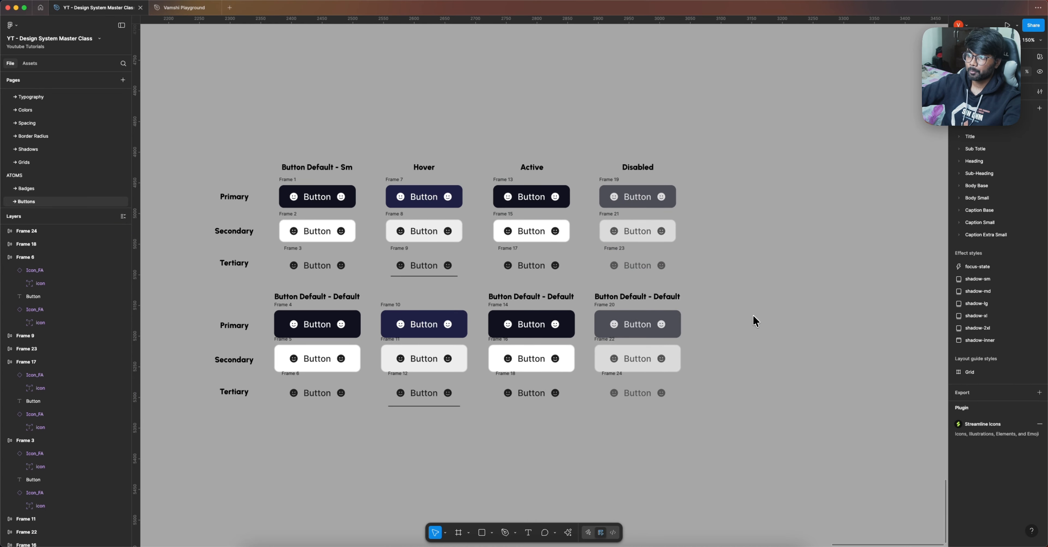
scroll(751, 311, "right", 2)
scroll(750, 311, "down", 1)
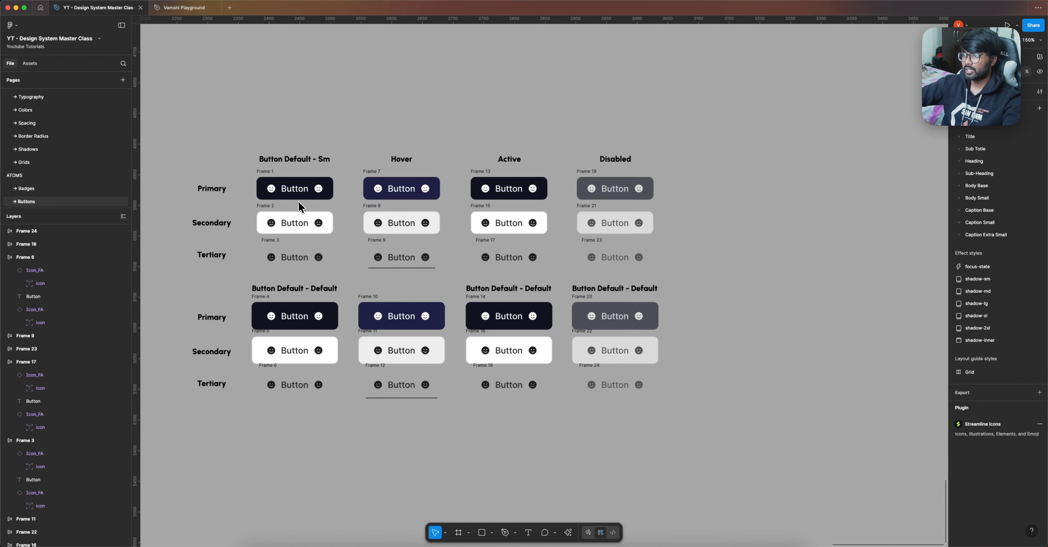
Duplicate the three small default-state buttons (primary, secondary, tertiary) as a new column beyond the Disabled column
scroll(285, 199, "down", 1)
left_click_drag(252, 172, 332, 267)
left_click_drag(299, 199, 681, 192)
Delete the labels and trailing icons from the three copied small buttons, keeping only one icon in each
scroll(680, 192, "up", 3)
left_click(680, 193)
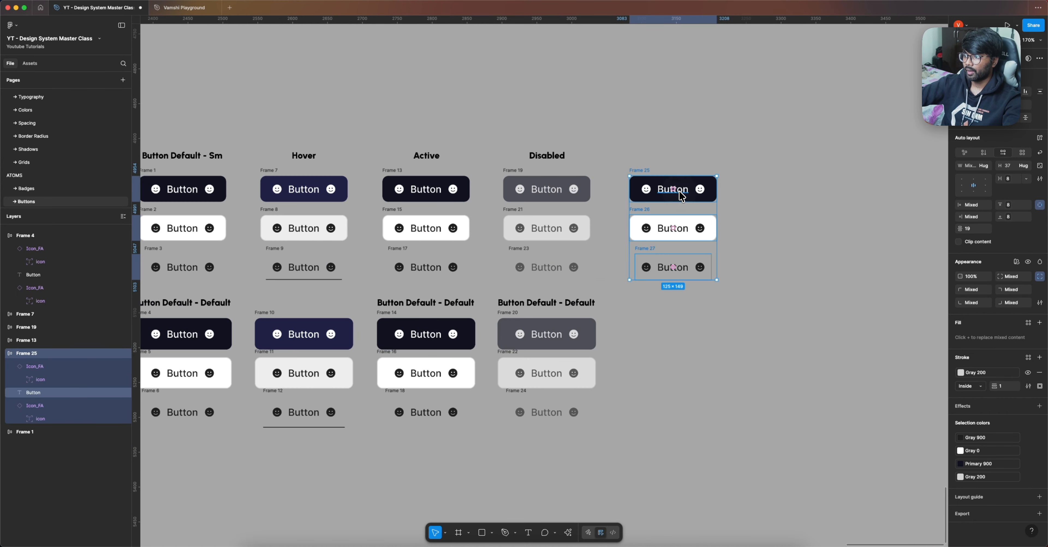
left_click(699, 192, "shift")
left_click(678, 230, "shift")
left_click(699, 230, "shift")
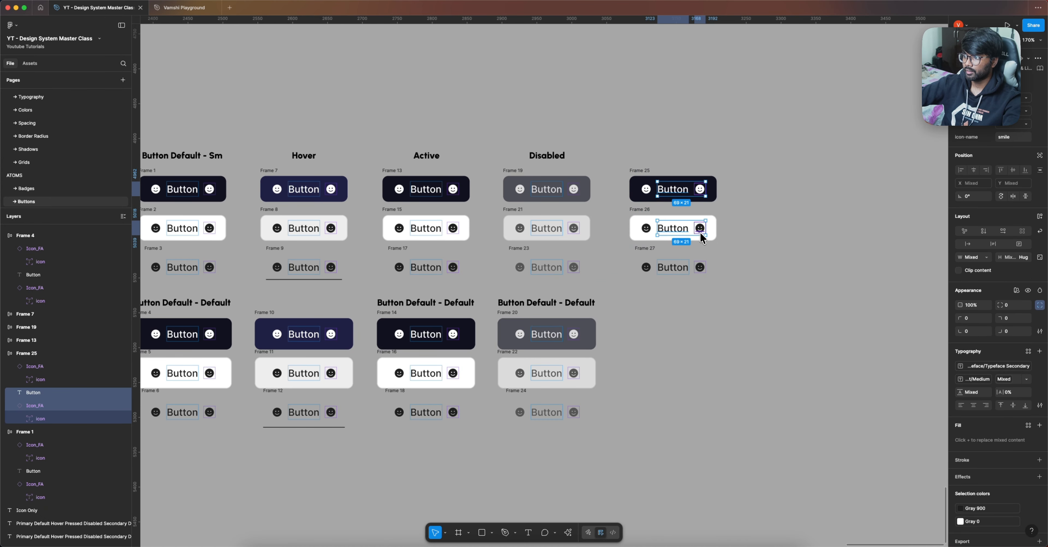
left_click(699, 267, "shift")
left_click(673, 267, "shift")
key("Delete")
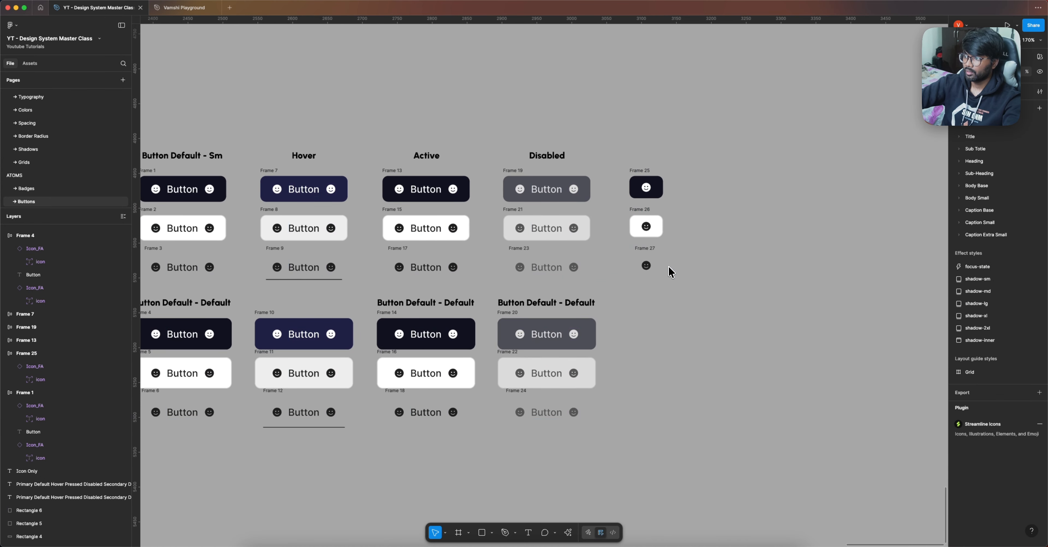
Set the horizontal padding of the small primary and secondary icon-only buttons to 8
left_click(644, 264)
left_click(643, 227, "shift")
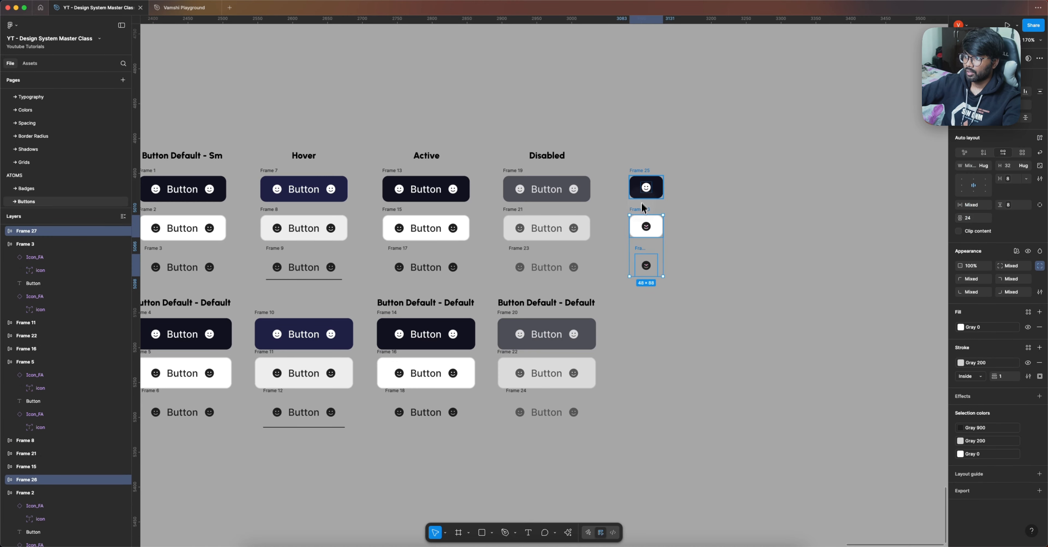
left_click(644, 188)
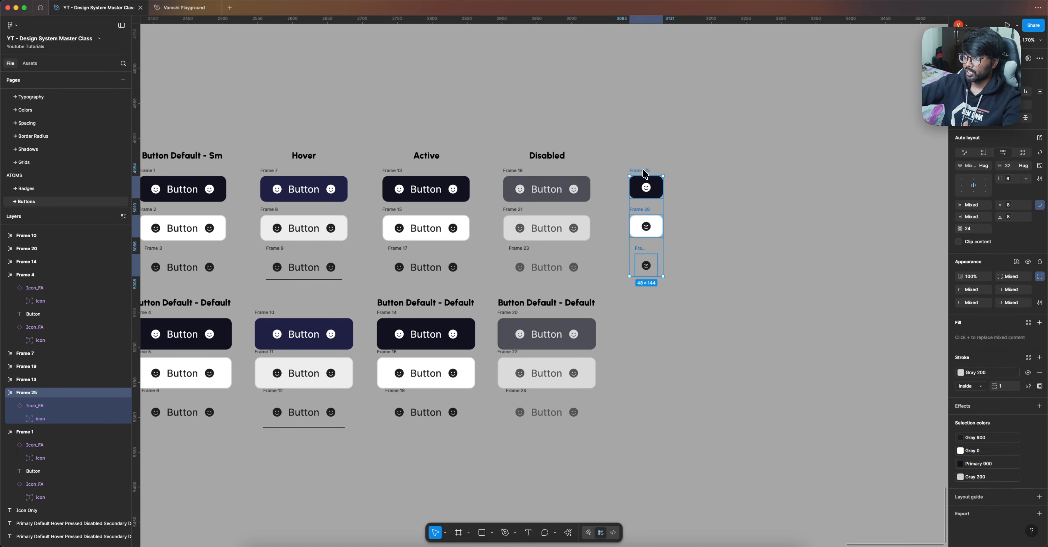
left_click(698, 199)
left_click(645, 188)
left_click(646, 226, "shift")
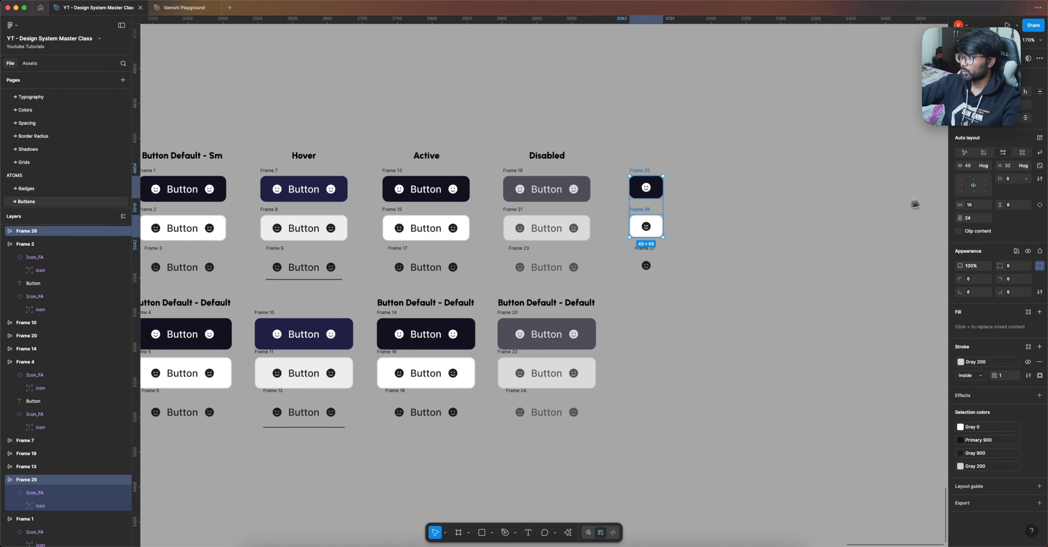
left_click(972, 213)
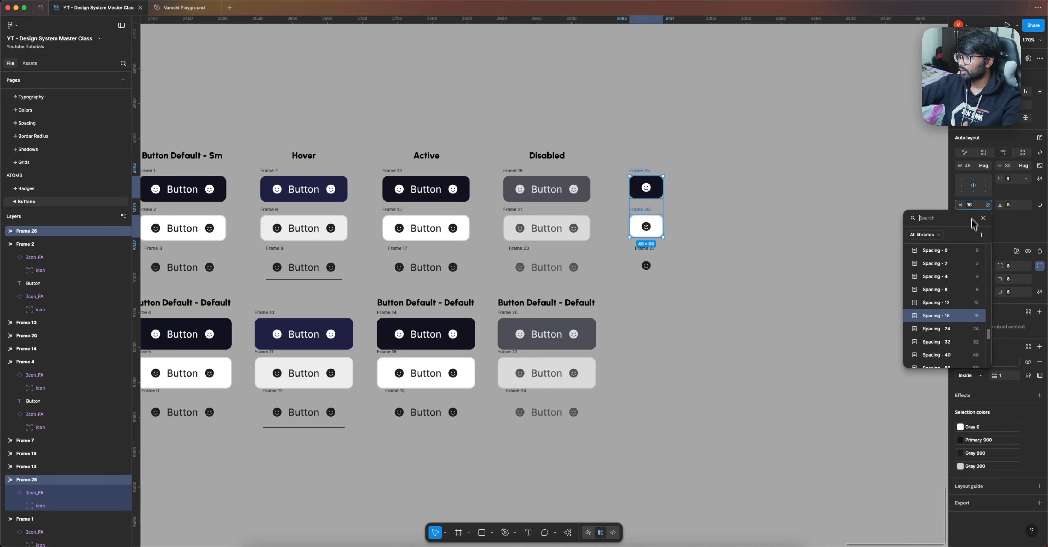
left_click(962, 310)
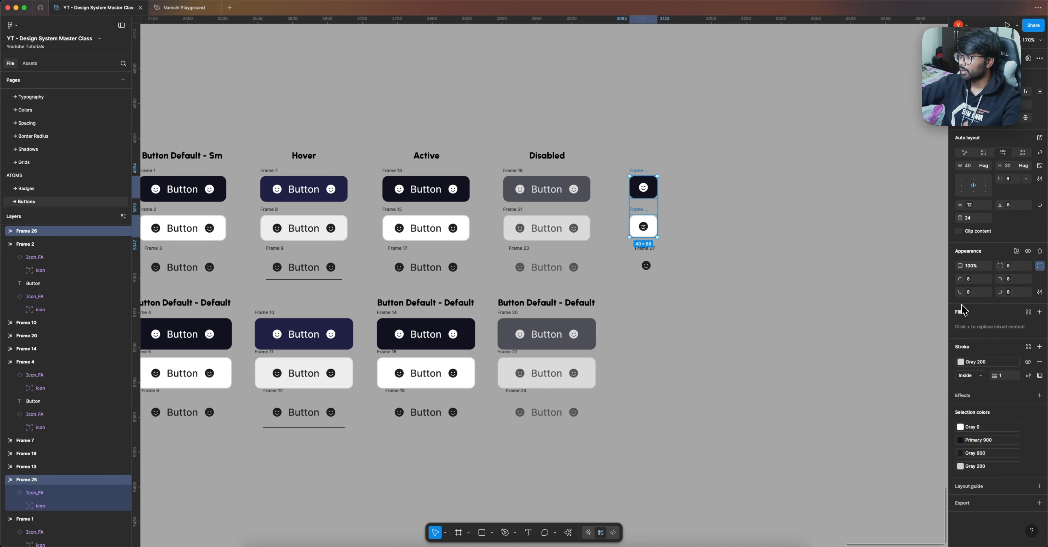
left_click(971, 213)
key("Escape")
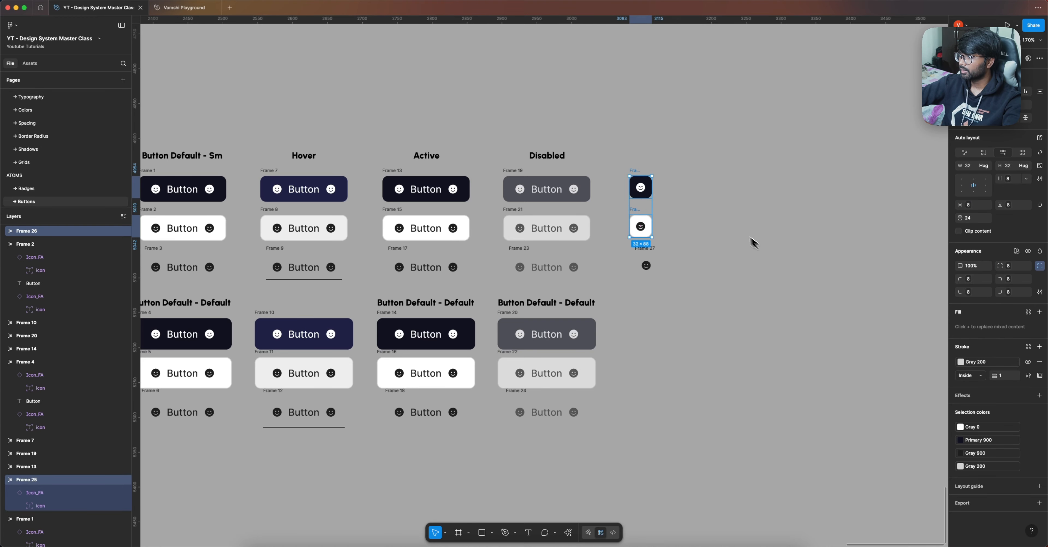
Move the small primary and secondary icon-only buttons so they are centred above the tertiary icon
left_click(732, 226)
scroll(630, 177, "up", 5)
left_click(640, 191)
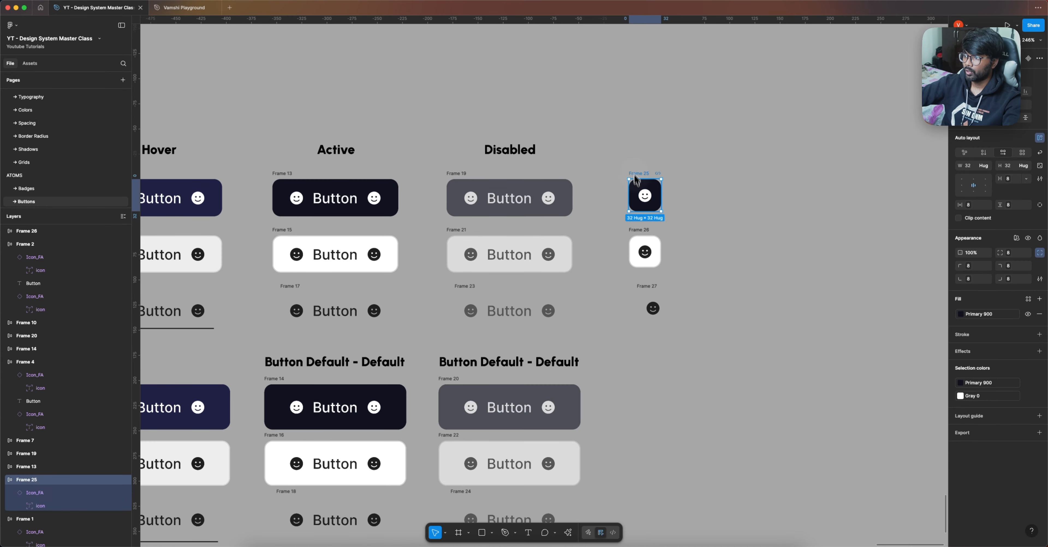
left_click(641, 244, "shift")
left_click_drag(641, 185, 649, 185)
left_click(731, 227)
Duplicate the three default-size default-state buttons as a new column beneath the small icon-only buttons
scroll(686, 319, "down", 4)
scroll(685, 295, "down", 3)
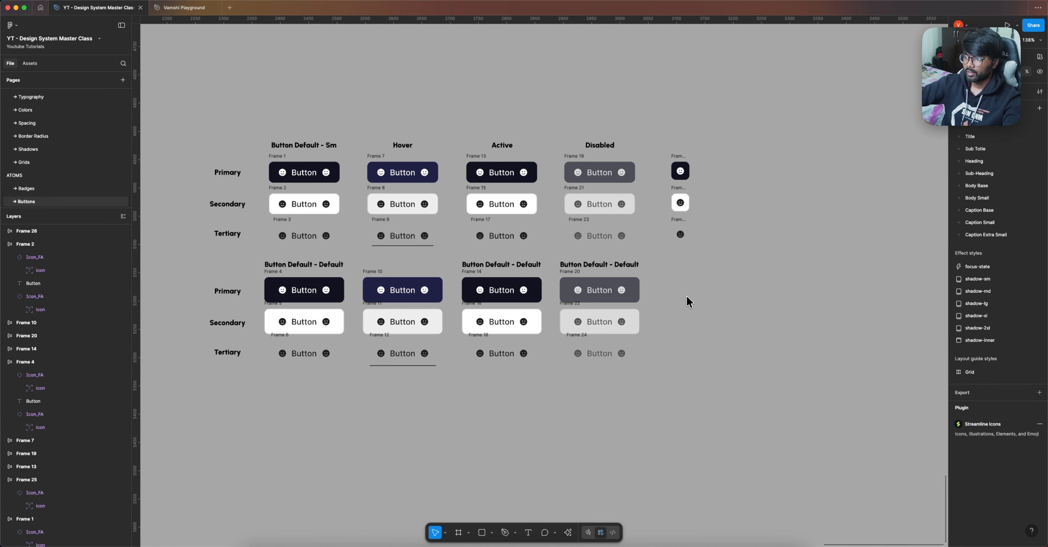
left_click_drag(255, 279, 351, 379)
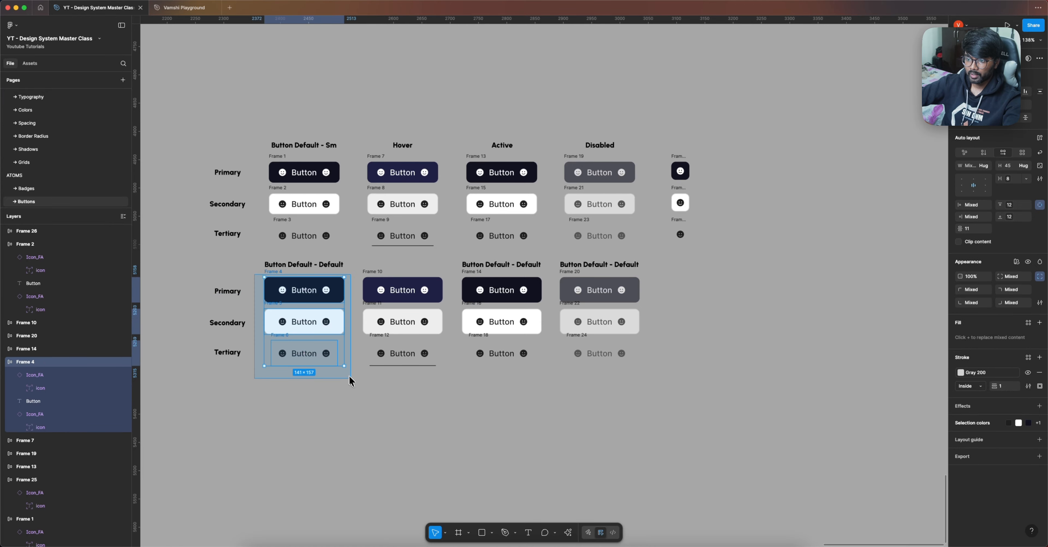
left_click_drag(305, 320, 701, 313)
Delete the labels and trailing icons from the three copied default-size buttons, leaving a single icon in each
scroll(700, 309, "up", 4)
double_click(696, 283)
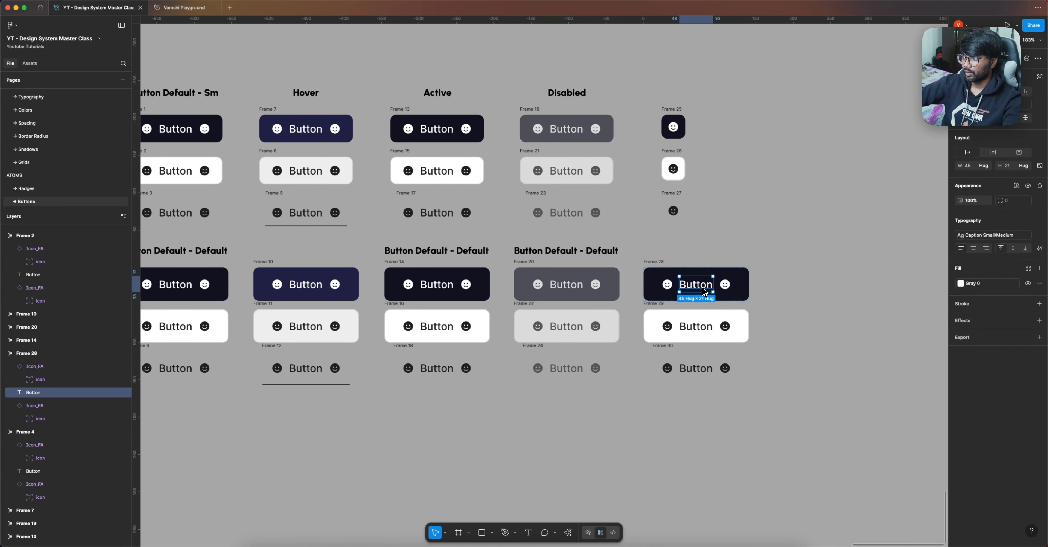
left_click(725, 284, "shift")
left_click(697, 326, "shift")
left_click(725, 327, "shift")
left_click(724, 369, "shift")
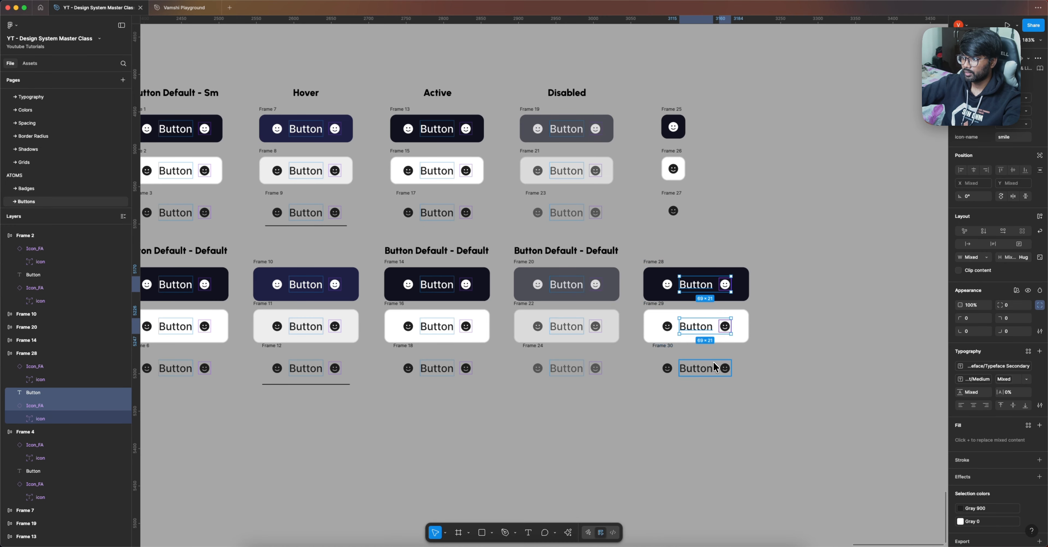
left_click(696, 368, "shift")
key("Delete")
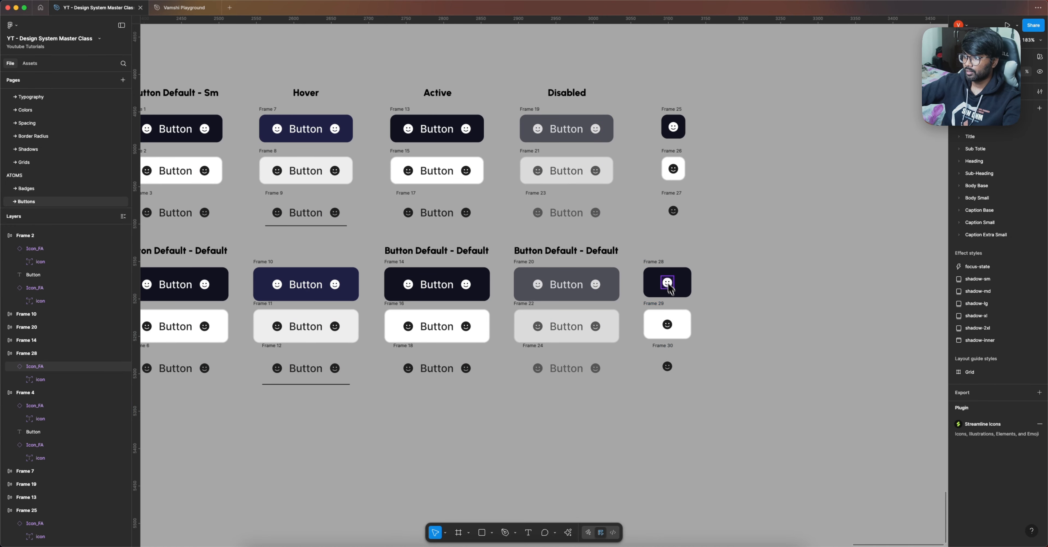
Set the default-size primary and secondary icon-only buttons' horizontal padding to 12 and centre them above the tertiary icon
left_click(666, 274)
left_click(663, 321, "shift")
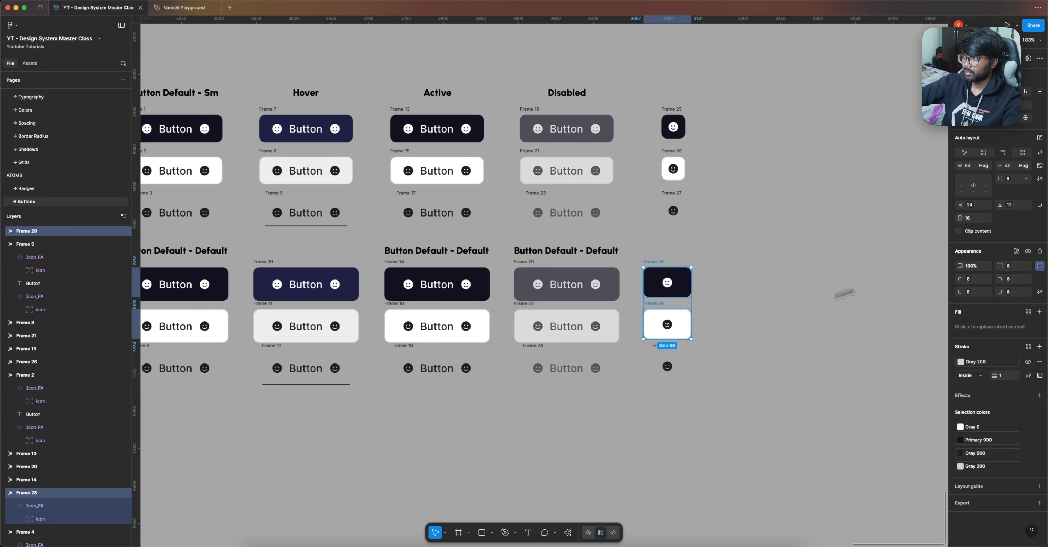
left_click(971, 208)
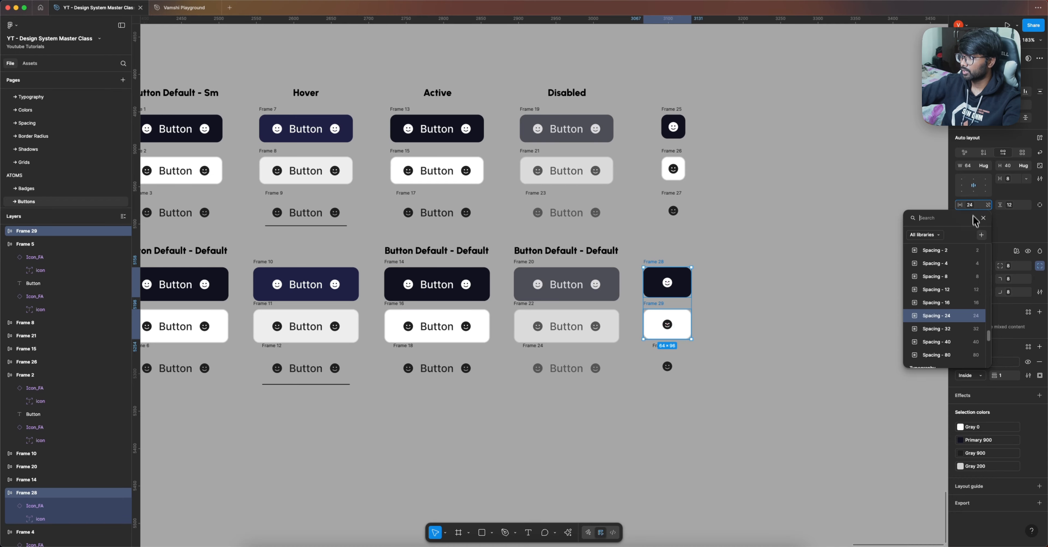
left_click(963, 295)
left_click_drag(661, 266, 670, 267)
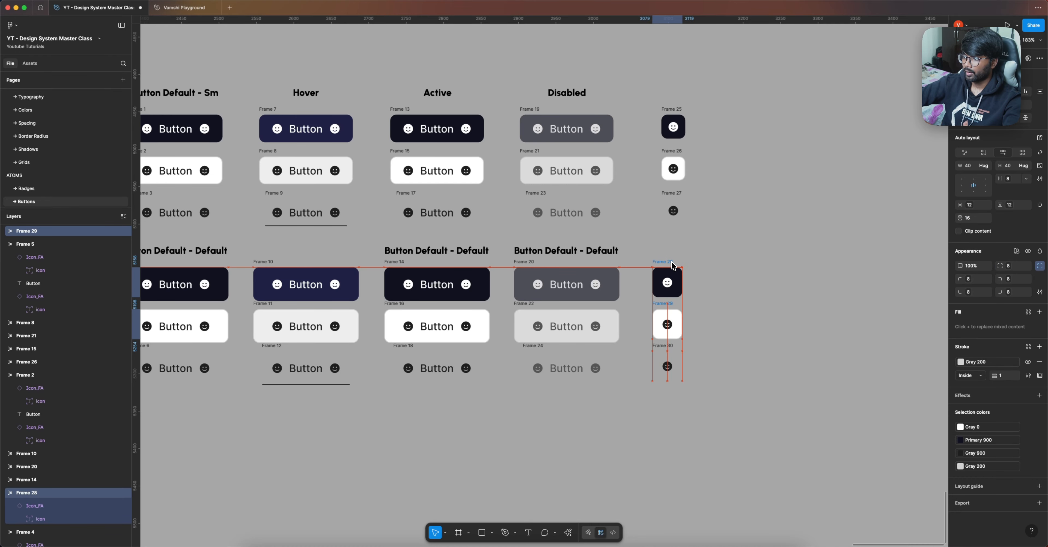
left_click(714, 252)
Align the column of default-size icon-only buttons with the small icon-only buttons above it
scroll(671, 264, "right", 3)
scroll(671, 264, "up", 1)
left_click_drag(567, 284, 647, 443)
left_click(625, 250)
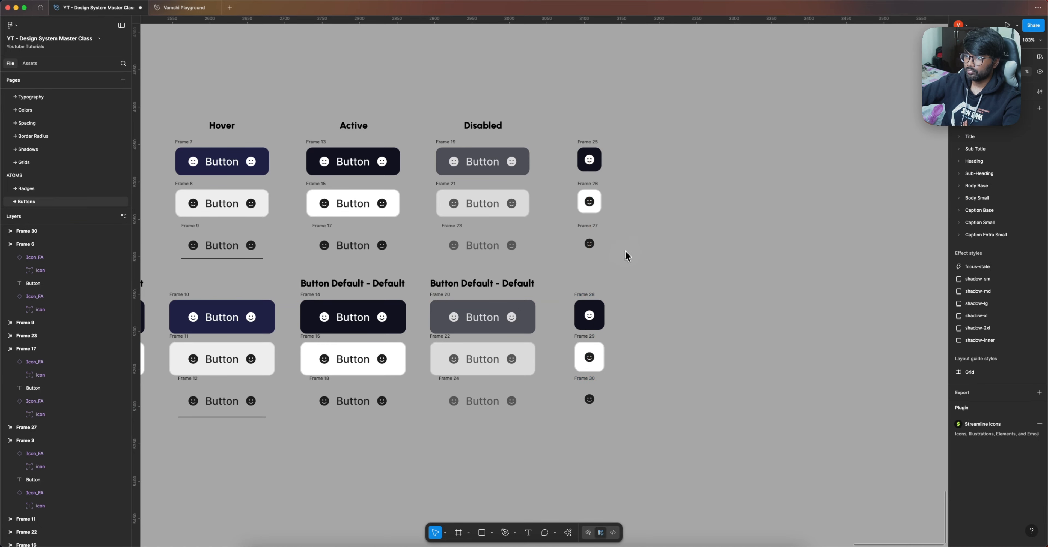
Duplicate the "Disabled" heading and place it centred above the small icon-only buttons
scroll(647, 286, "up", 2)
scroll(647, 287, "left", 1)
scroll(560, 198, "down", 2)
scroll(560, 198, "up", 1)
scroll(560, 198, "left", 1)
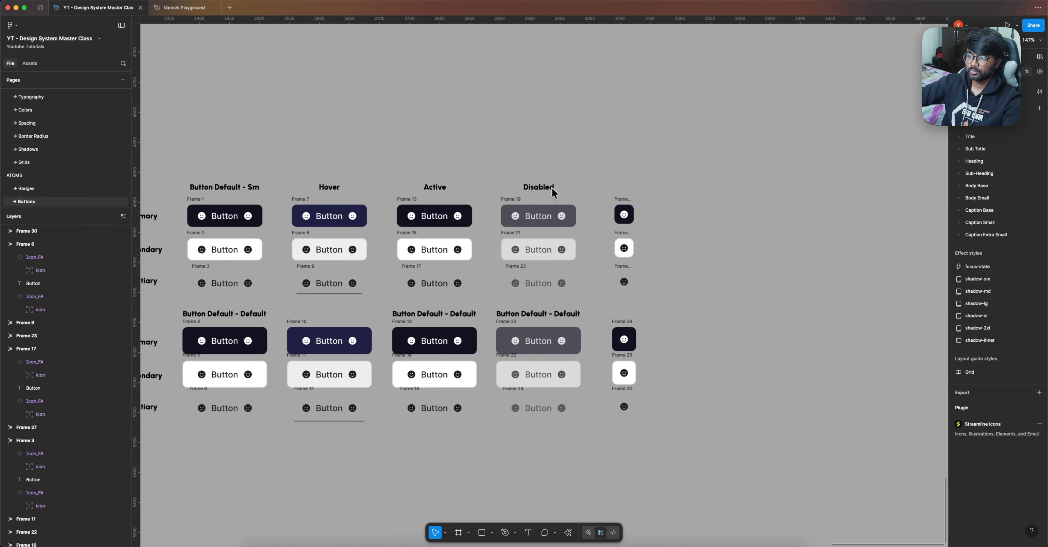
left_click(544, 188)
left_click_drag(540, 189, 629, 194)
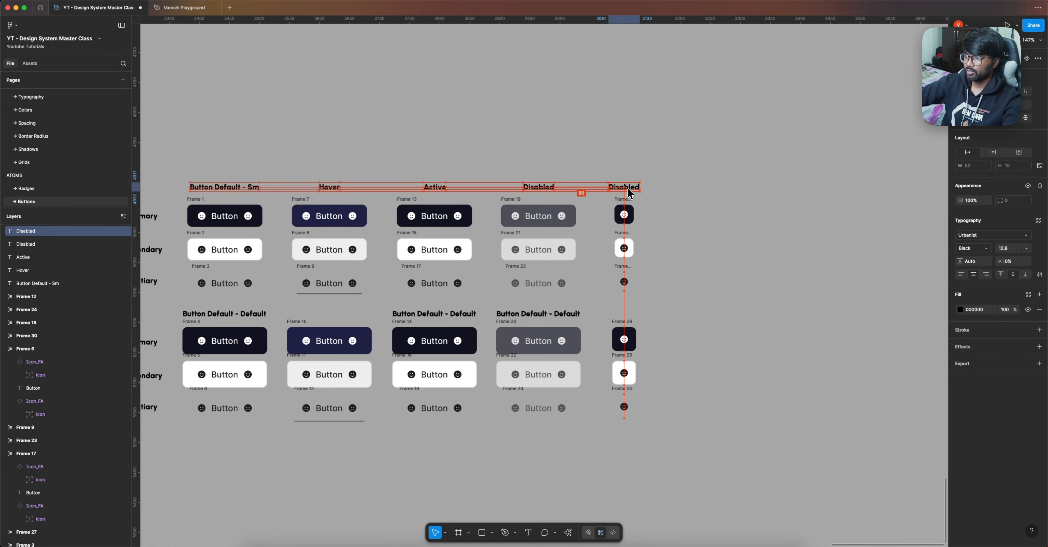
Change the copied heading's text to "Icon Only Default - Sm"
double_click(629, 194)
type("Icon O")
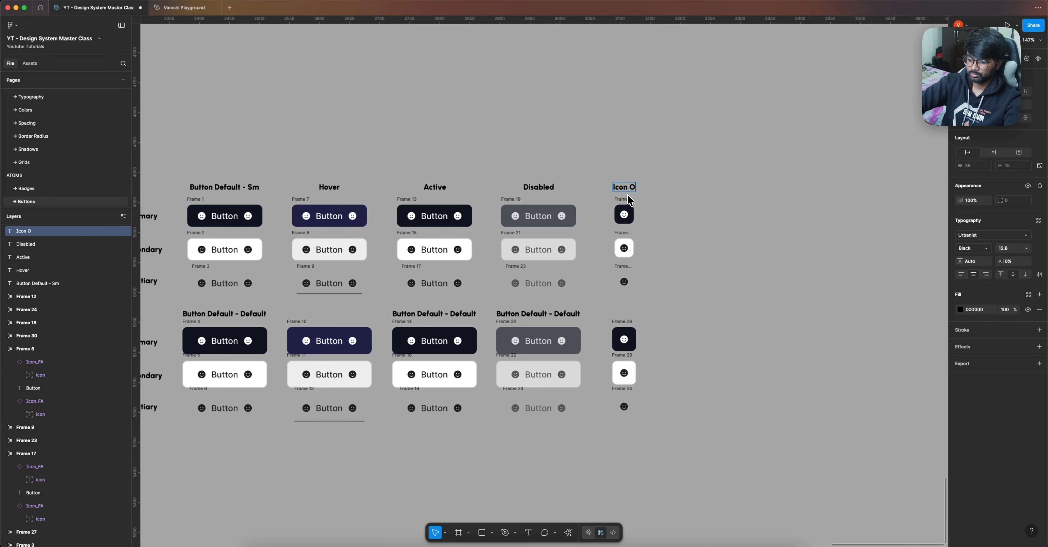
type("nly -")
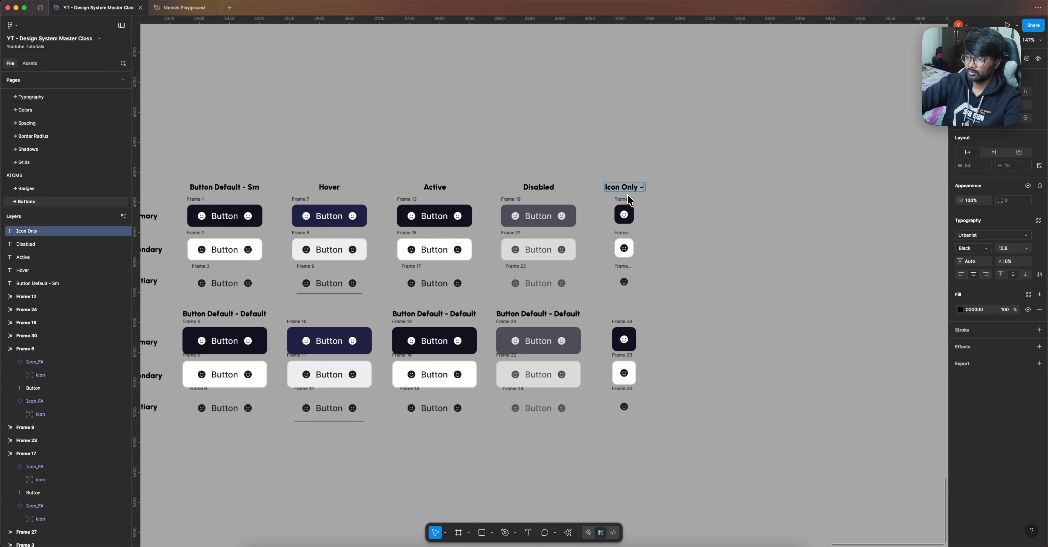
type(" Default")
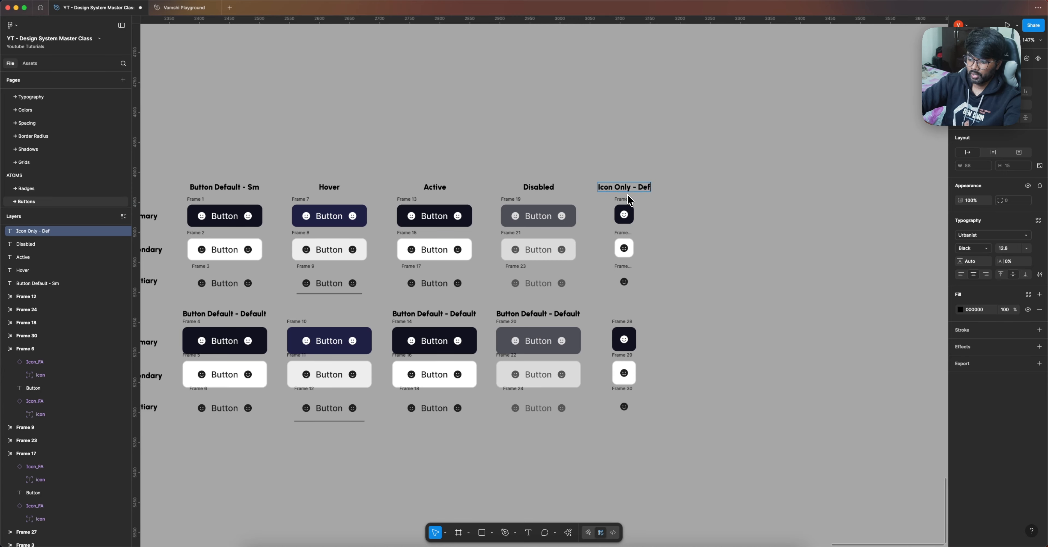
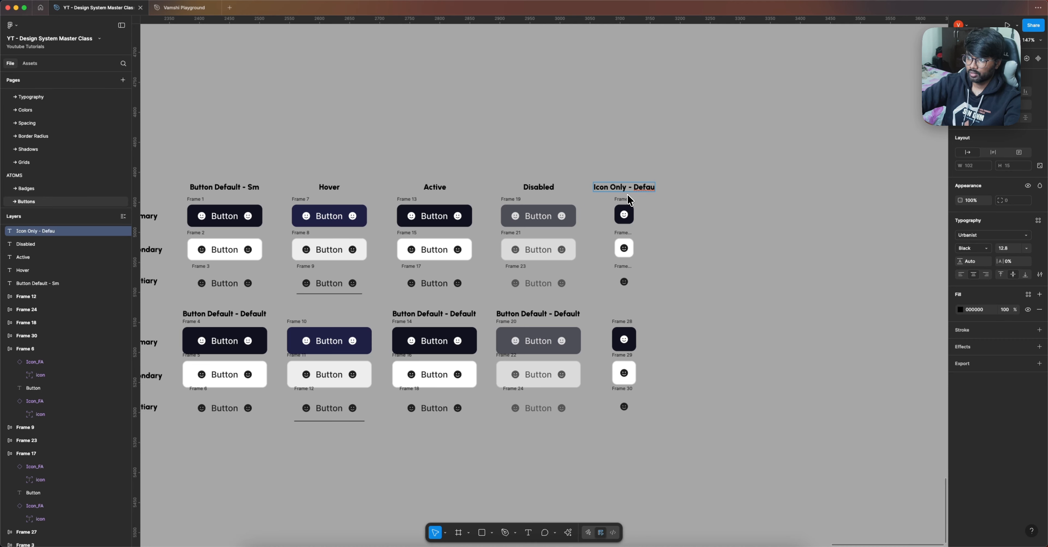
type("lt")
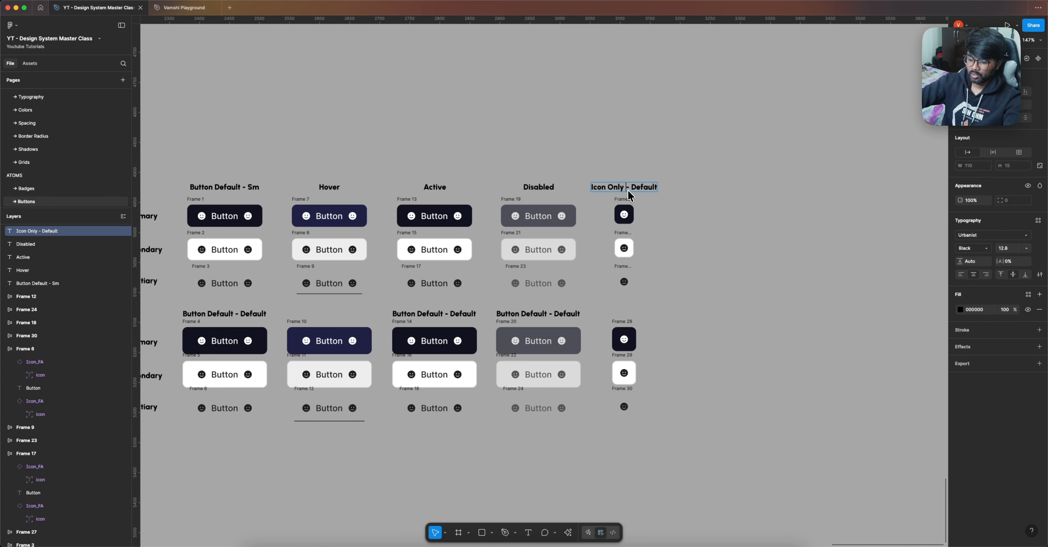
type("Default")
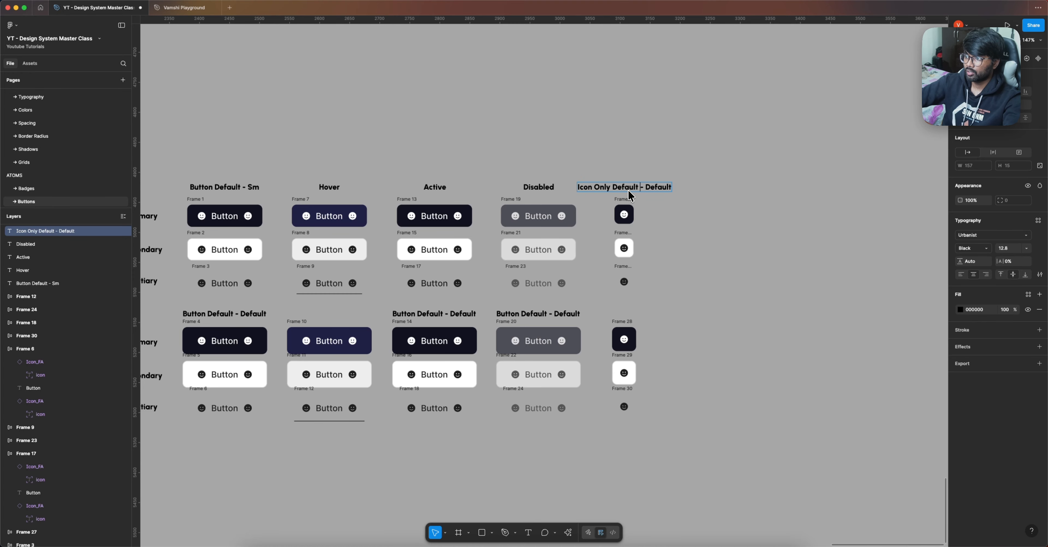
double_click(663, 188)
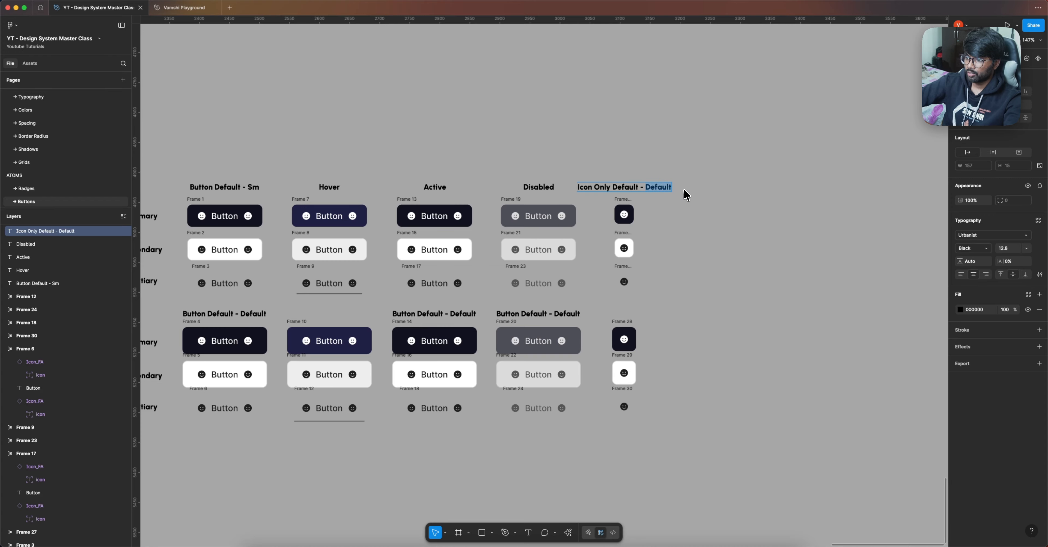
type("Sm")
key("Escape")
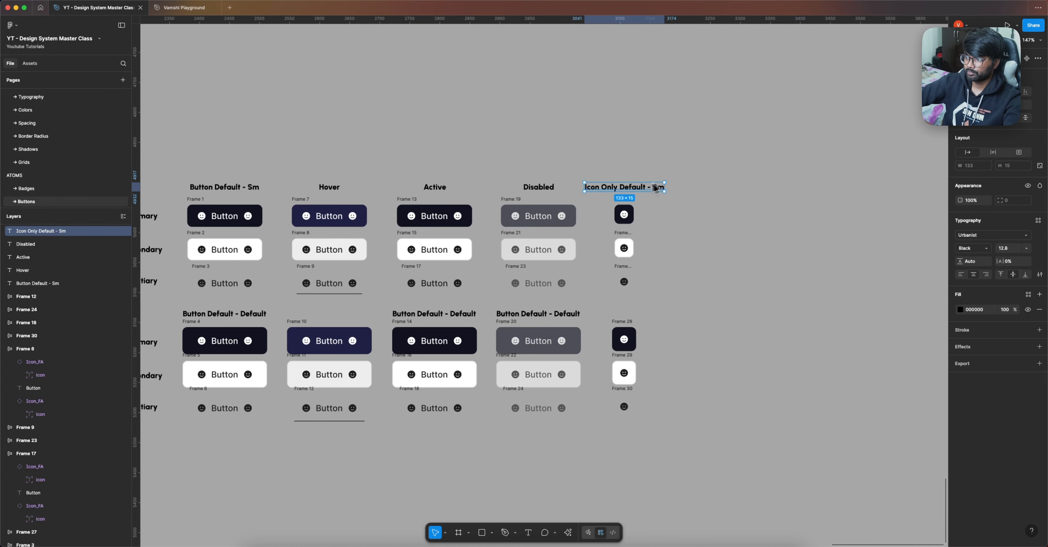
Copy that heading above the default-size icon-only buttons, change its text to "Icon Only Default - Default" and nudge it clear of its neighbour
left_click_drag(635, 195, 652, 317)
double_click(655, 314)
left_click(659, 315)
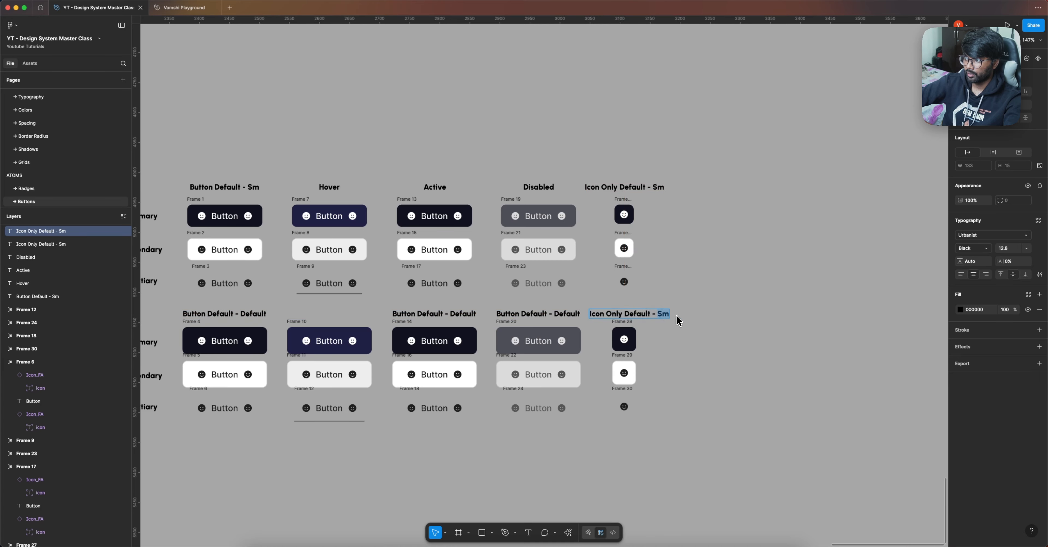
type("Default")
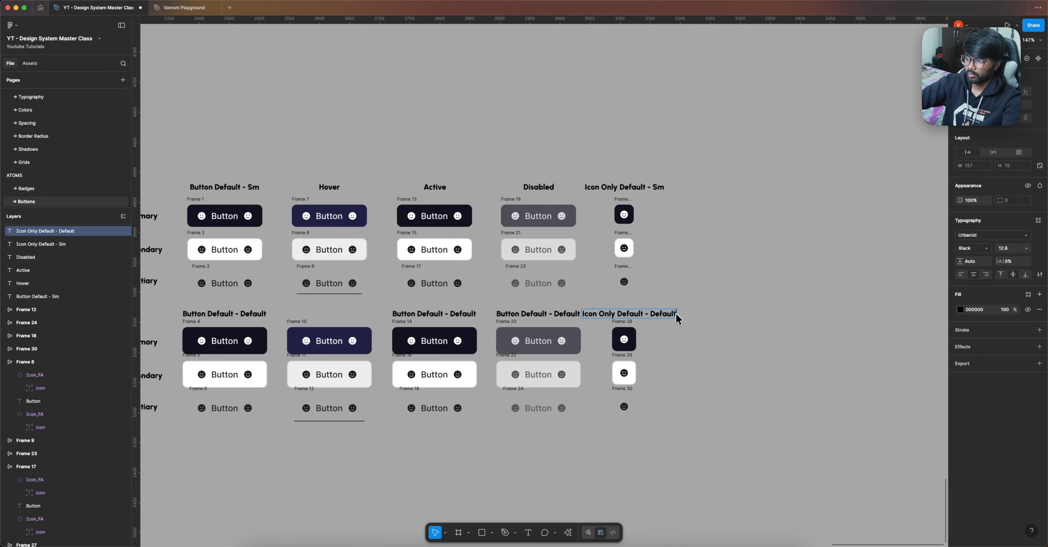
key("Escape")
left_click_drag(645, 314, 650, 314)
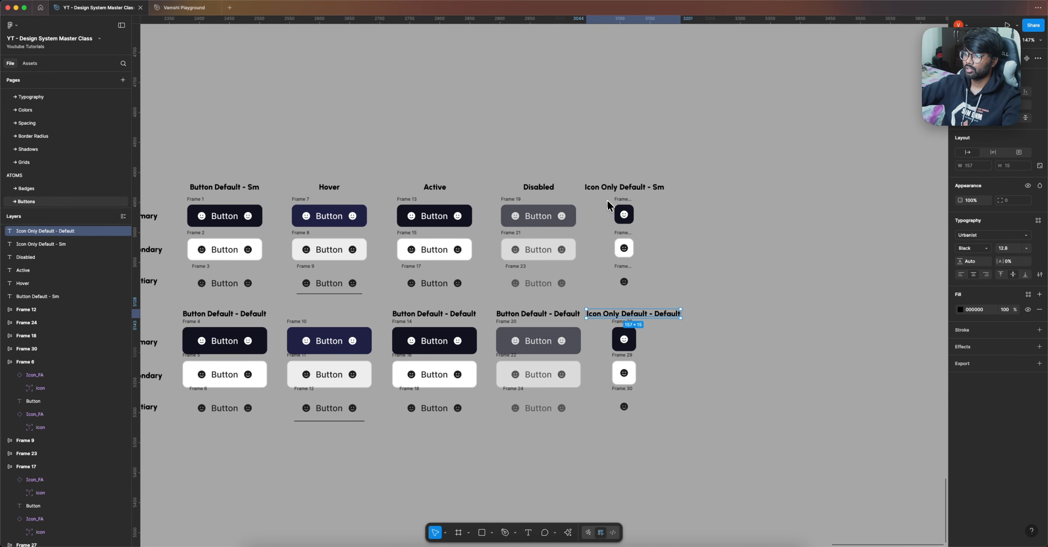
Duplicate the three small icon-only buttons as a further column and fill the copied primary button with Primary 800
left_click_drag(605, 196, 660, 299)
left_click_drag(628, 250, 728, 253)
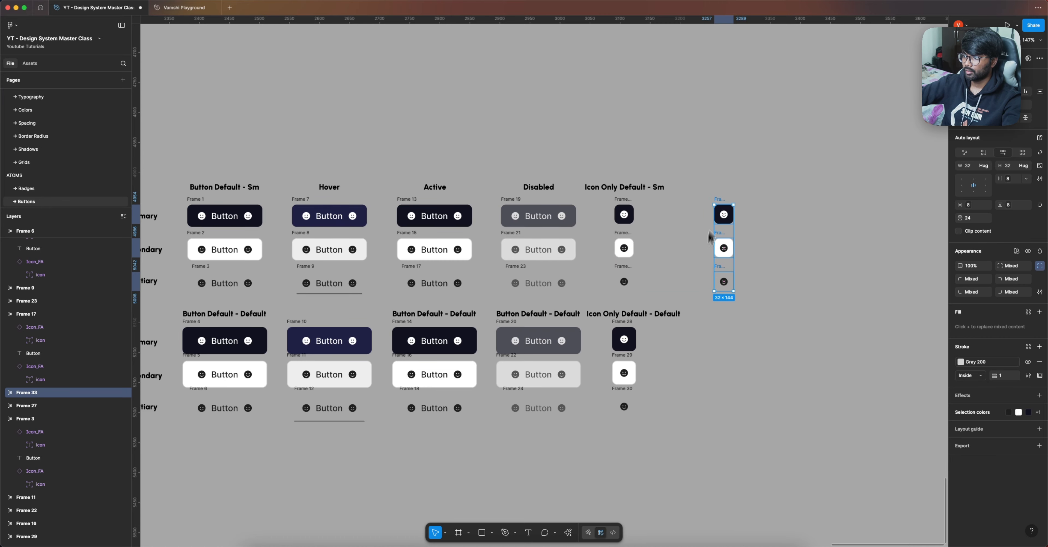
left_click(720, 202)
left_click(960, 314)
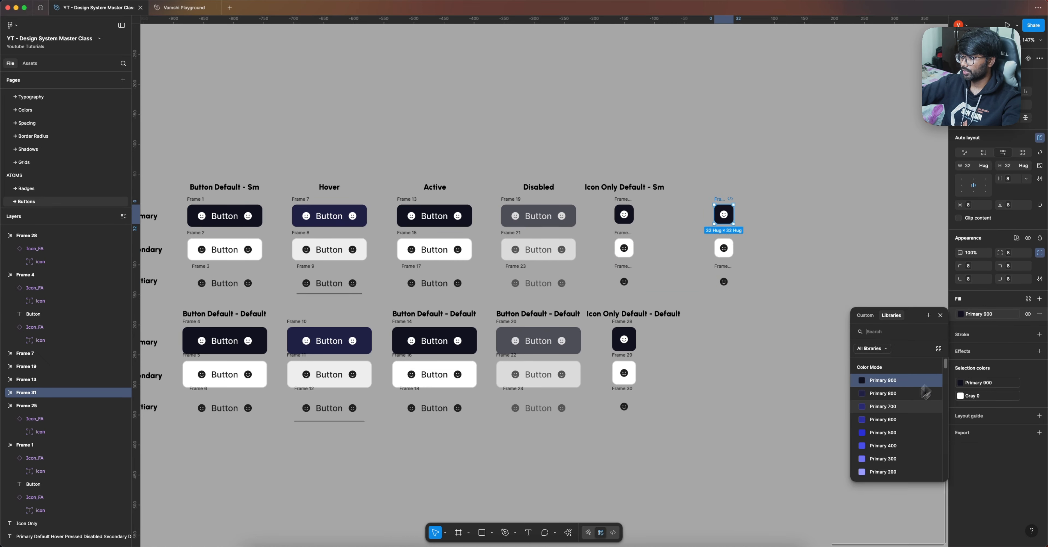
left_click(883, 393)
Fill the copied small secondary icon-only button with Gray 100
left_click(727, 243)
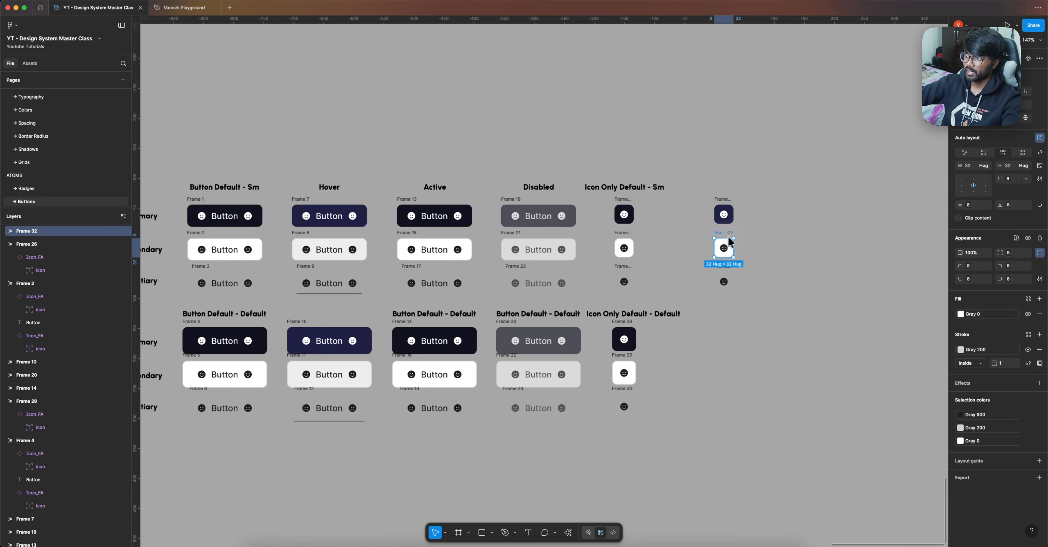
left_click(984, 313)
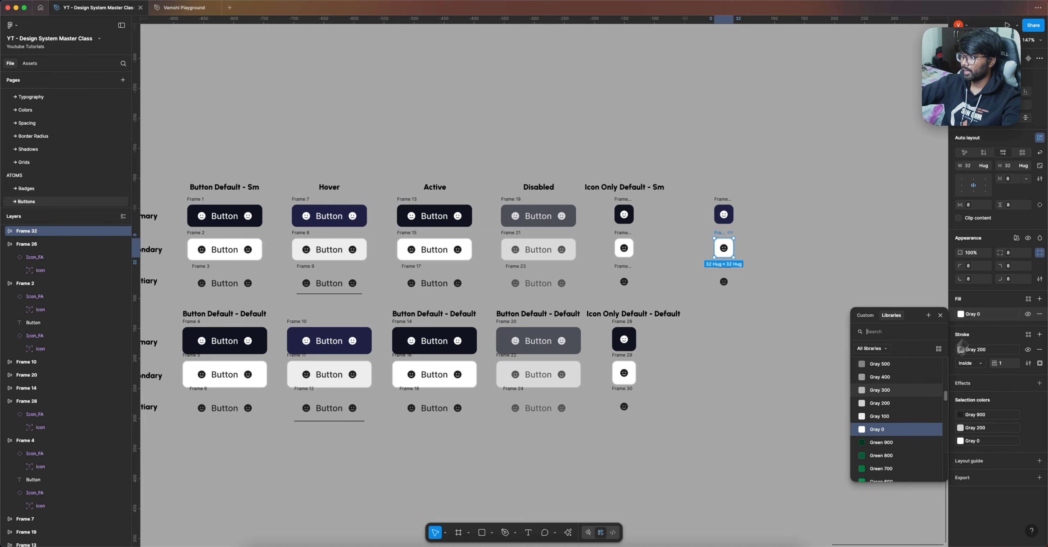
left_click(894, 421)
Give the copied small tertiary icon-only button a bottom-only stroke in Gray 900
scroll(722, 273, "up", 3)
left_click(723, 280)
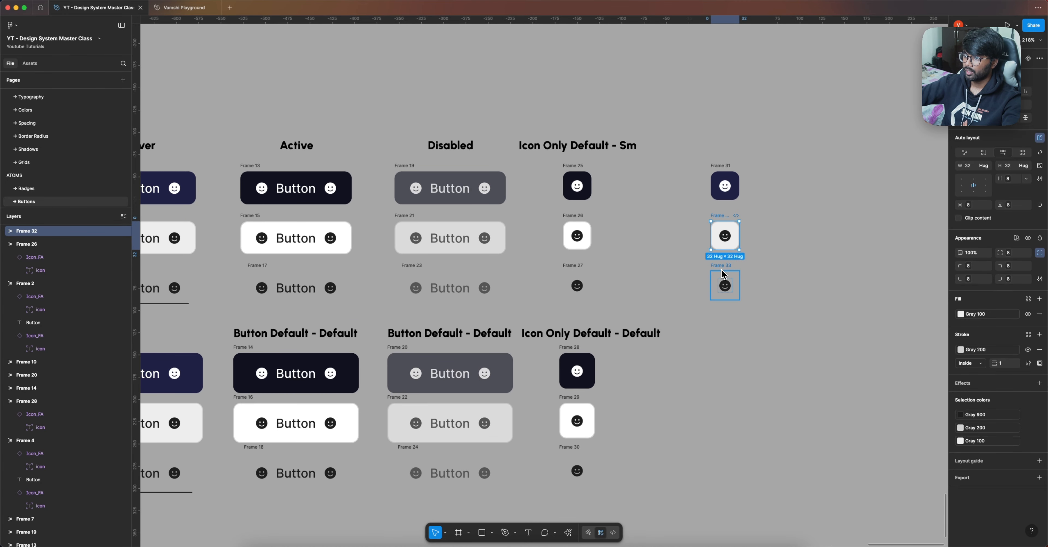
left_click(1038, 316)
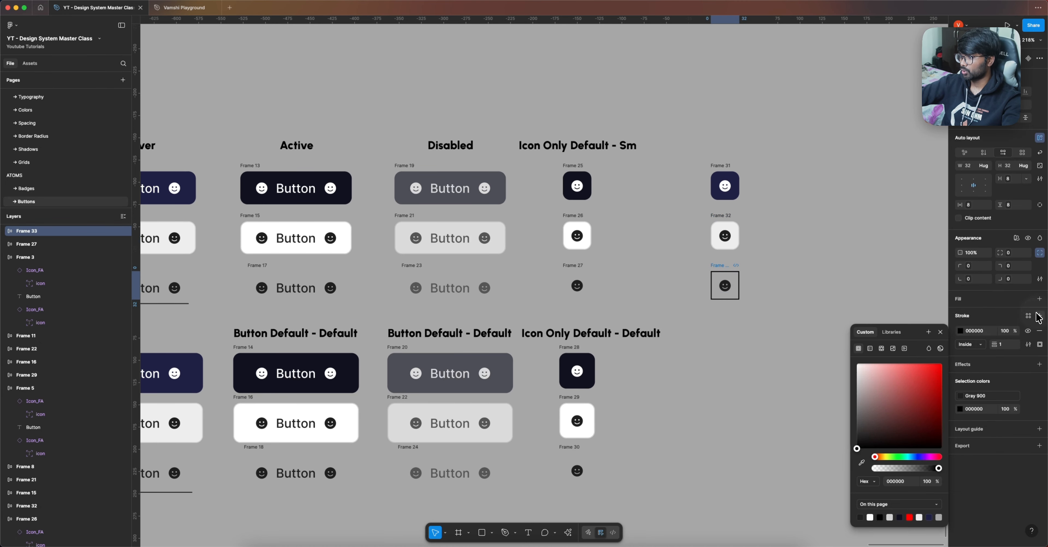
left_click(1038, 345)
left_click(1009, 372)
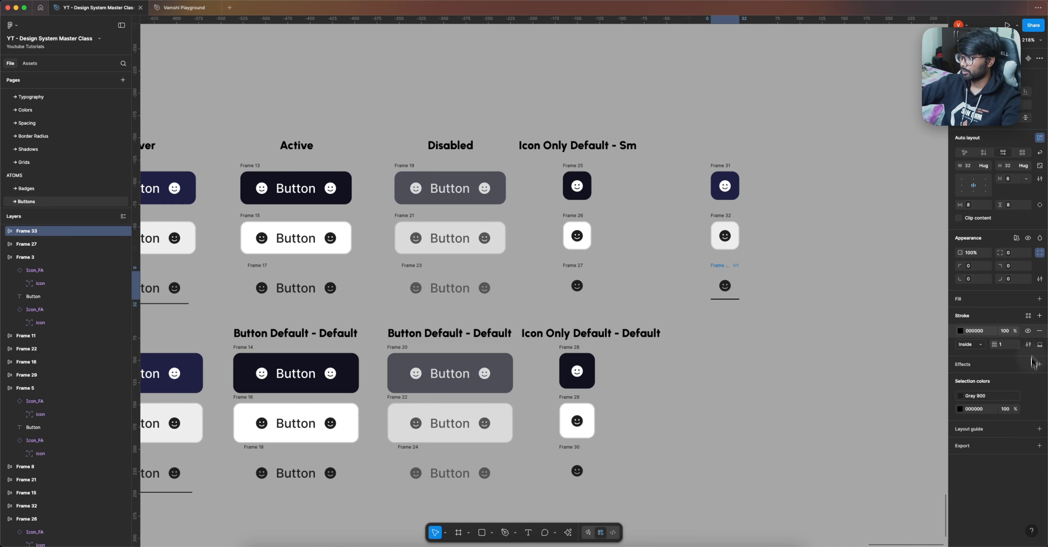
left_click(1028, 316)
type("gray")
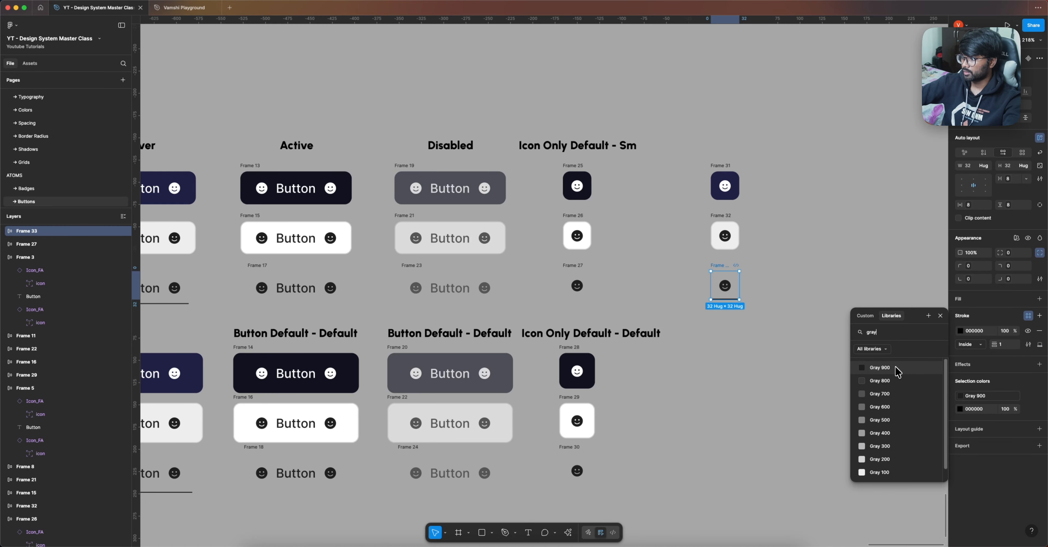
left_click(897, 372)
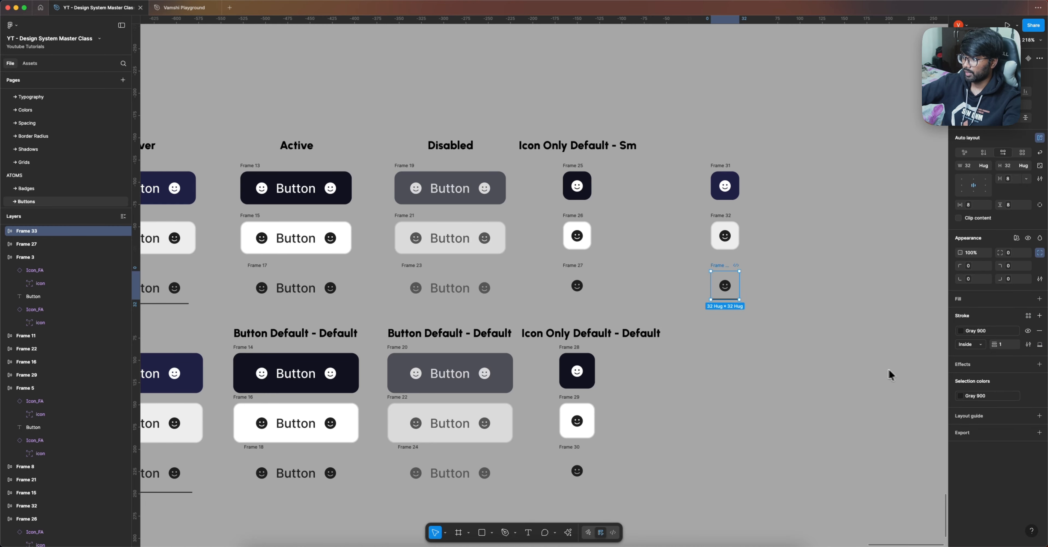
scroll(767, 356, "down", 3)
left_click(353, 296)
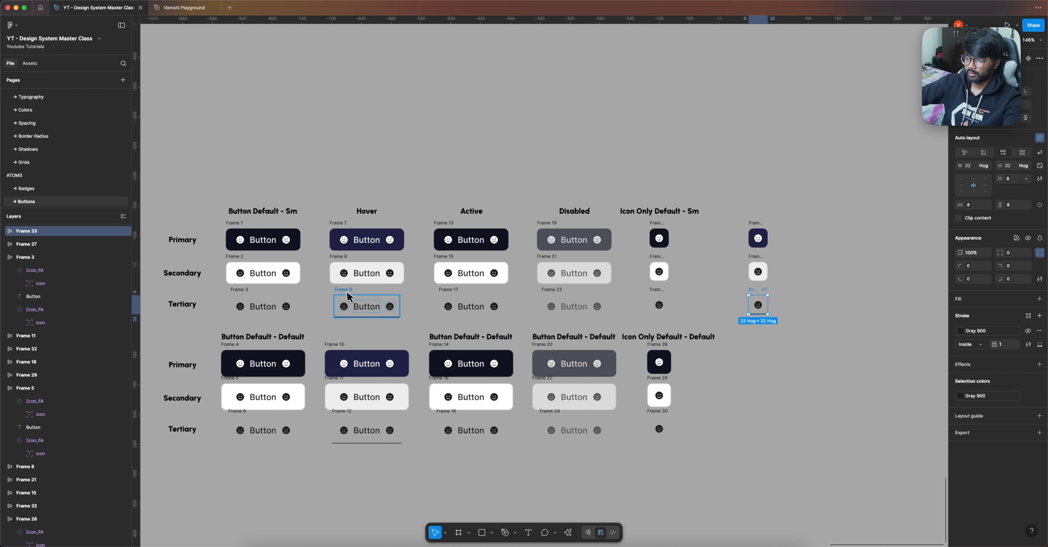
left_click(773, 347)
Duplicate the three default-size icon-only buttons below the small hover column and fill the copied primary button with Primary 800
scroll(767, 358, "down", 3)
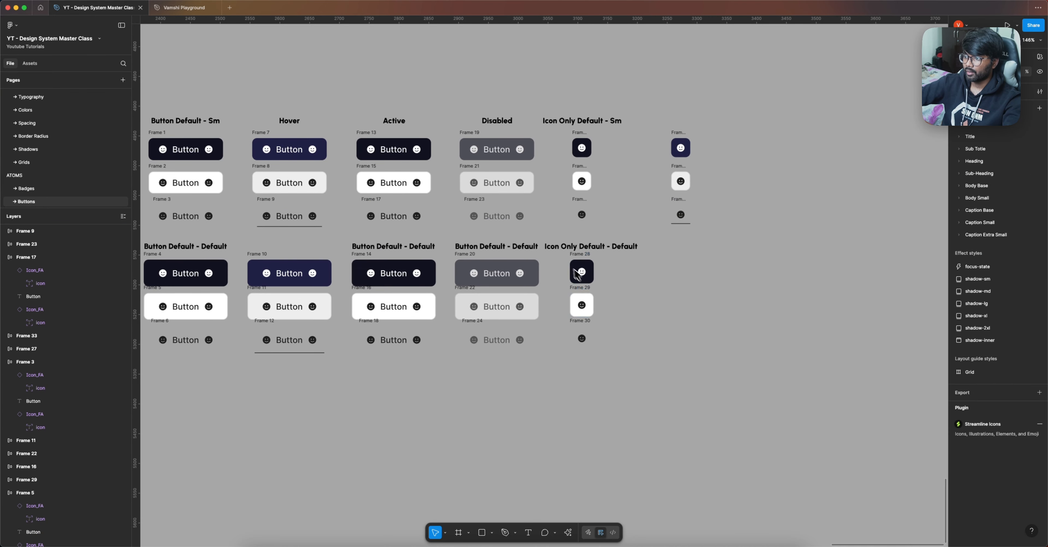
left_click_drag(568, 266, 676, 273)
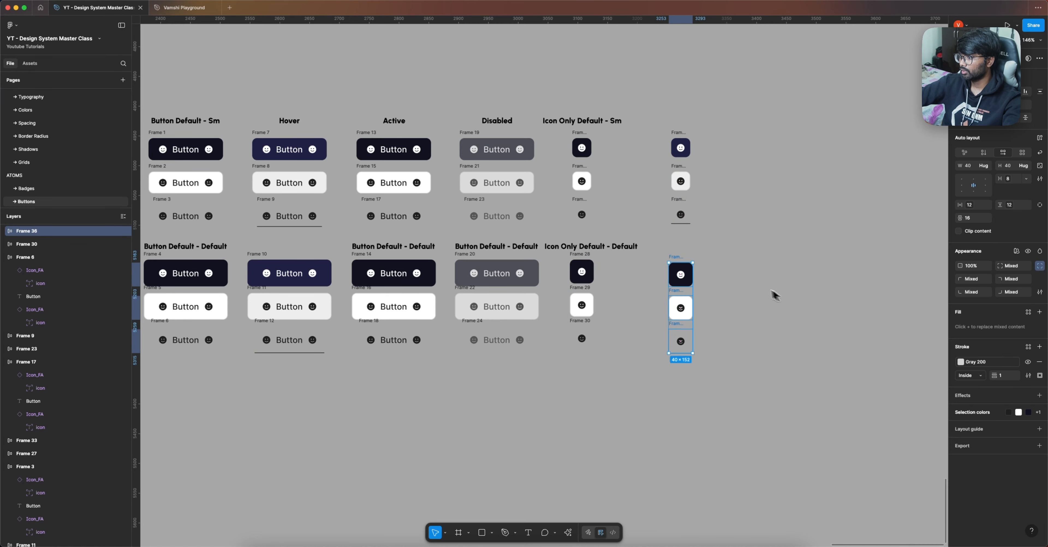
left_click(691, 271)
left_click(985, 316)
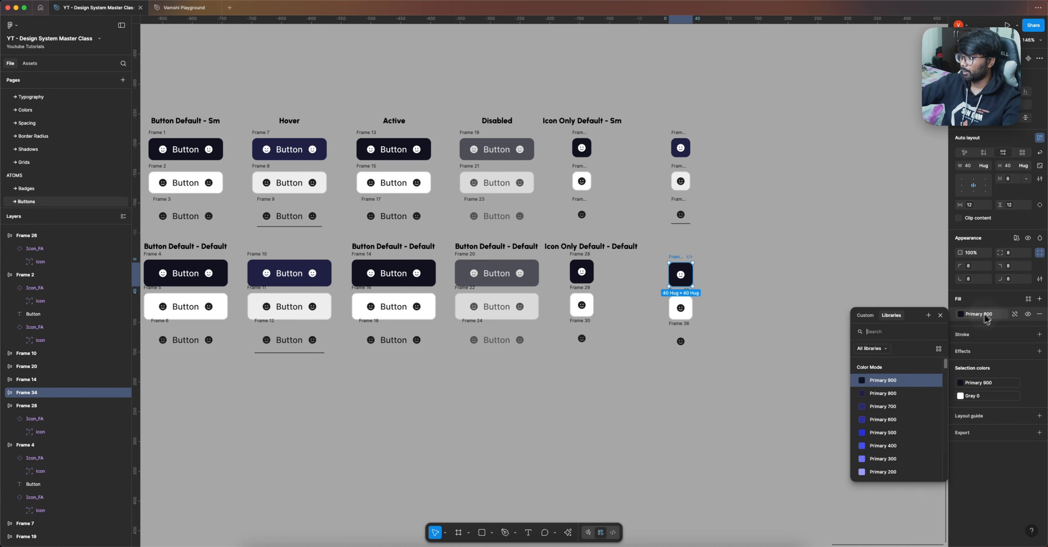
left_click(882, 393)
Fill the copied default-size secondary icon-only button with Gray 100, keeping its stroke at Gray 200
scroll(682, 301, "up", 5)
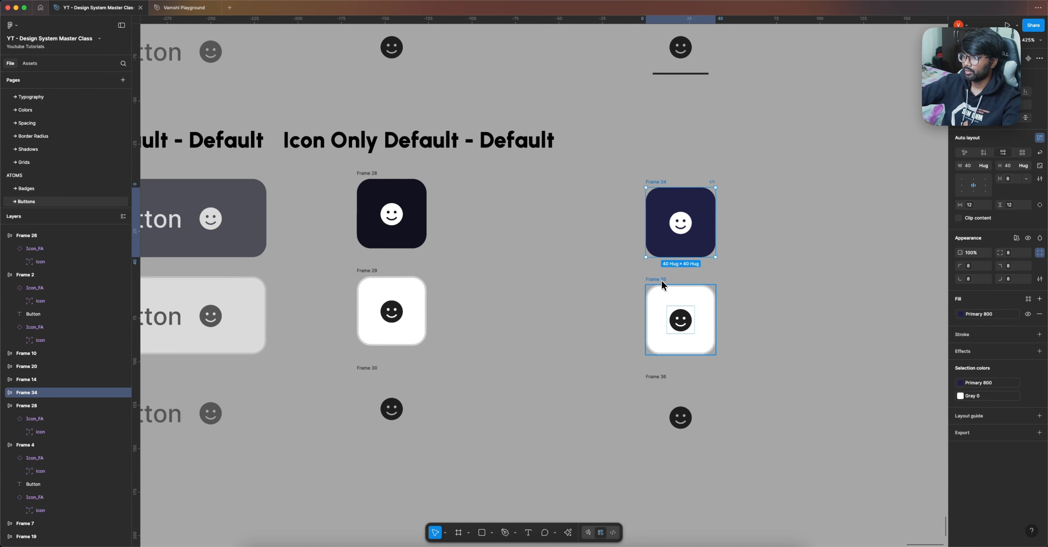
left_click(662, 284)
left_click(1039, 335)
left_click(977, 350)
left_click(885, 465)
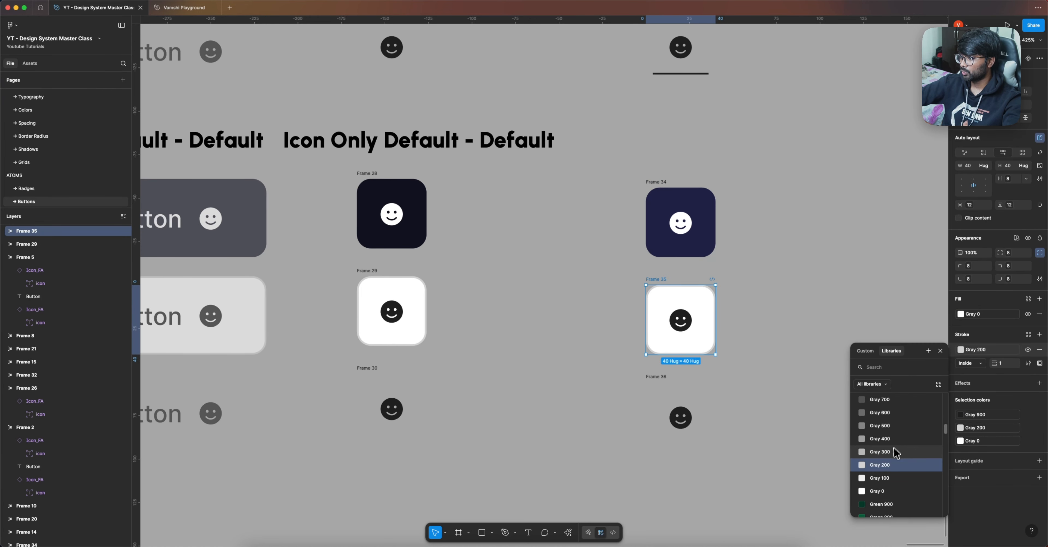
left_click(980, 314)
left_click(895, 416)
Add a bottom-only stroke in Gray 900 to the copied default-size tertiary icon-only button
left_click(678, 391)
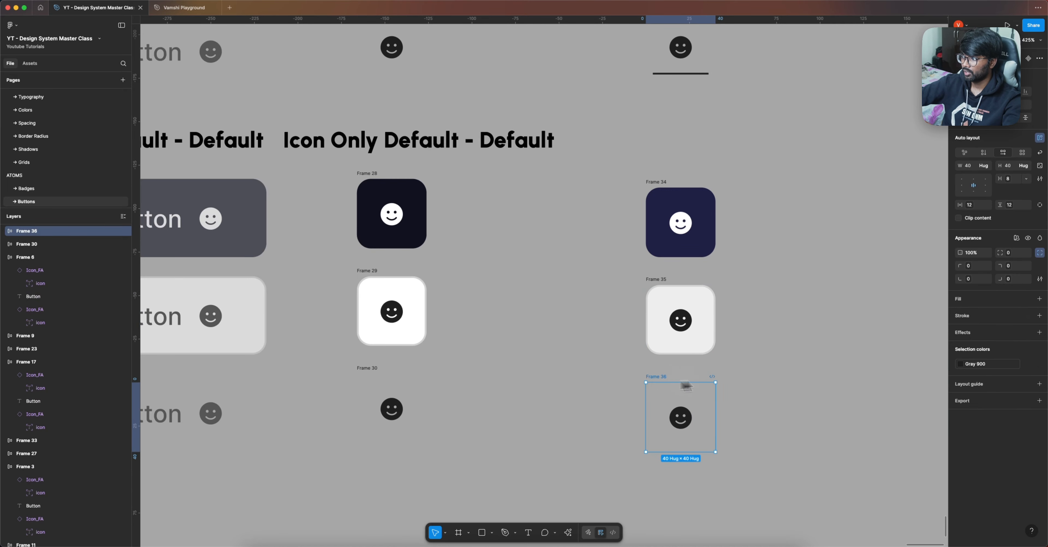
left_click(1039, 315)
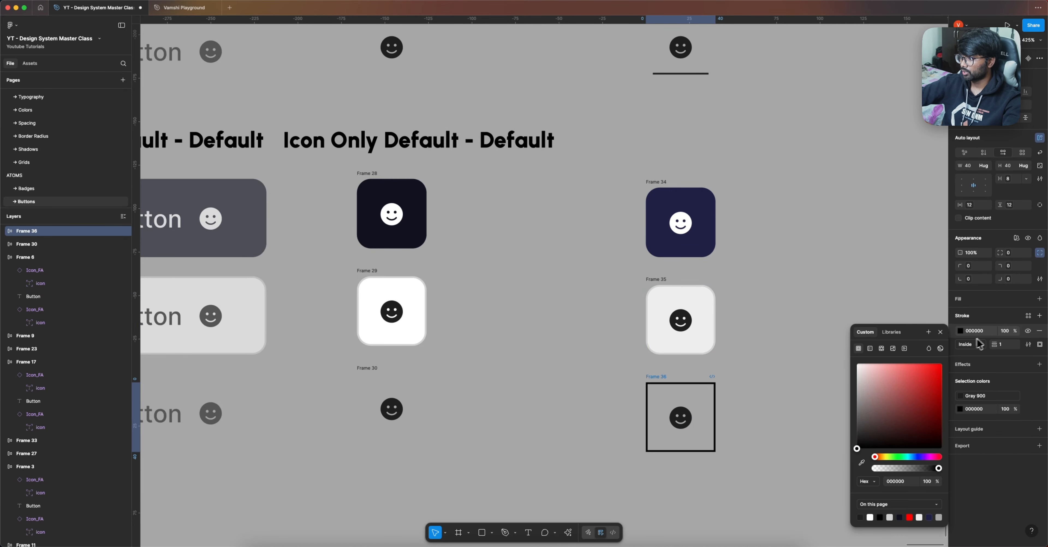
left_click(1039, 345)
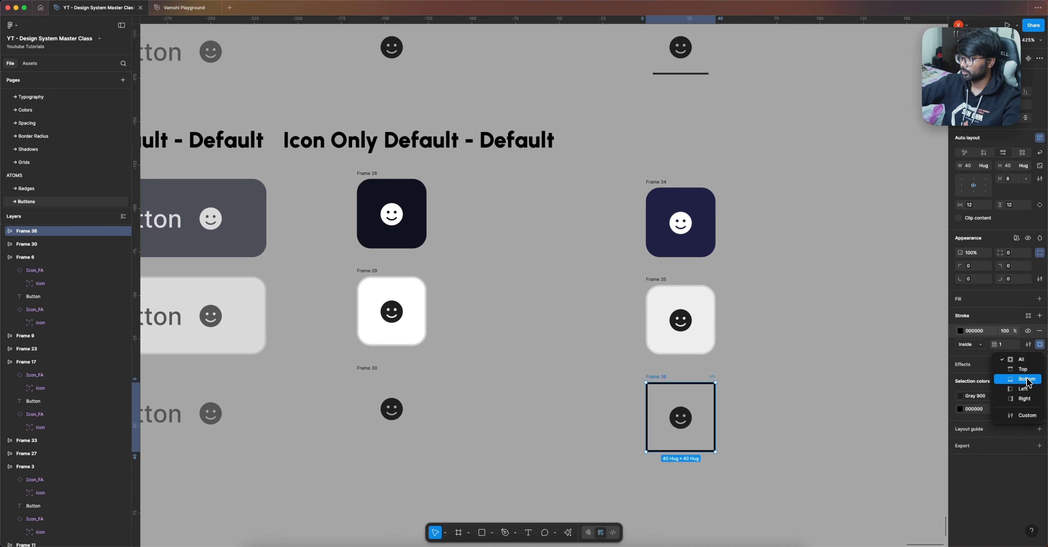
left_click(1026, 379)
left_click(1028, 316)
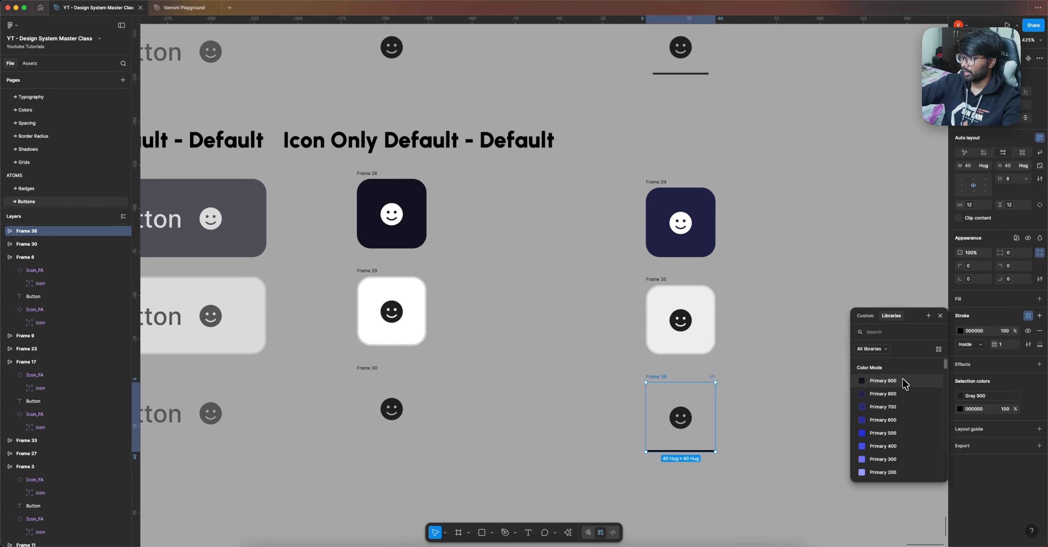
type("gra")
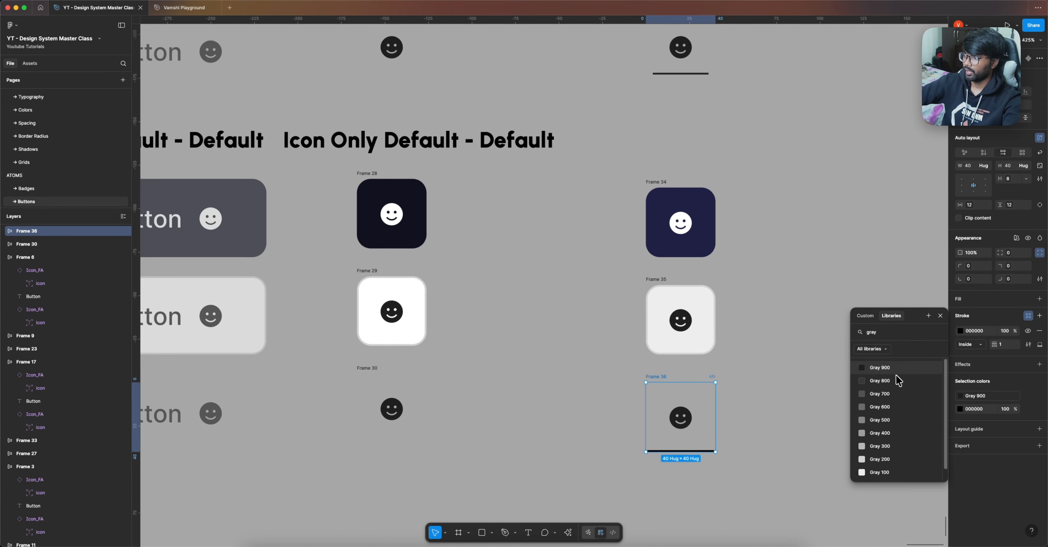
type("y")
left_click(882, 368)
left_click(756, 364)
Copy the "Icon Only Default - Sm" heading above the small icon-only hover column and change its text to "Hover"
scroll(626, 342, "down", 10)
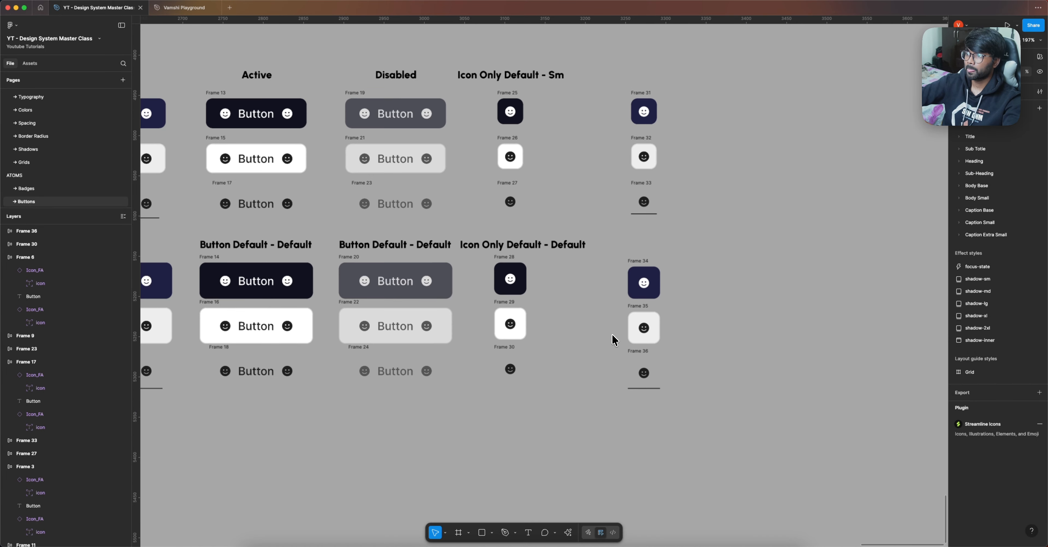
left_click(525, 166)
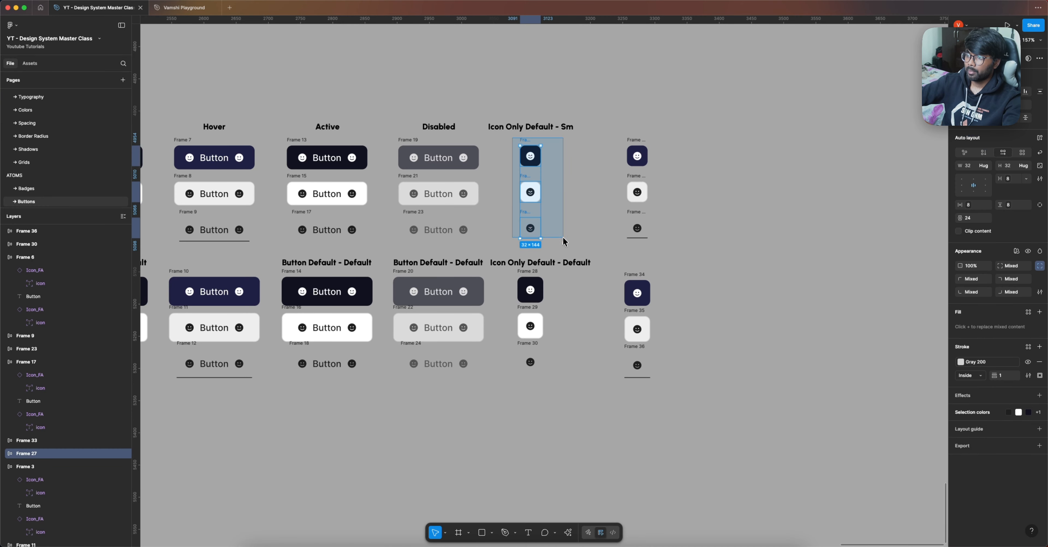
left_click_drag(558, 135, 661, 129)
double_click(661, 129)
type("H")
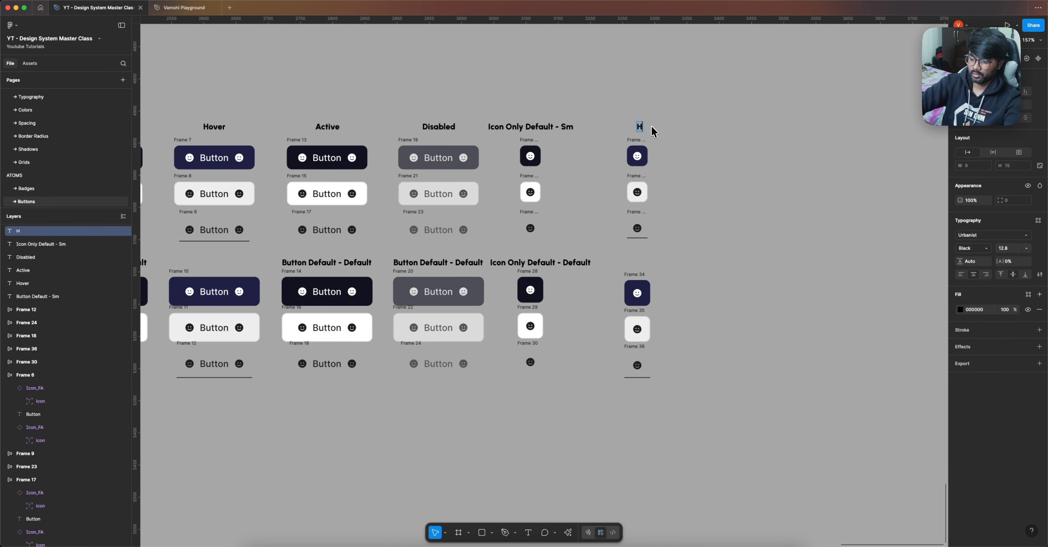
type("over")
key("Escape")
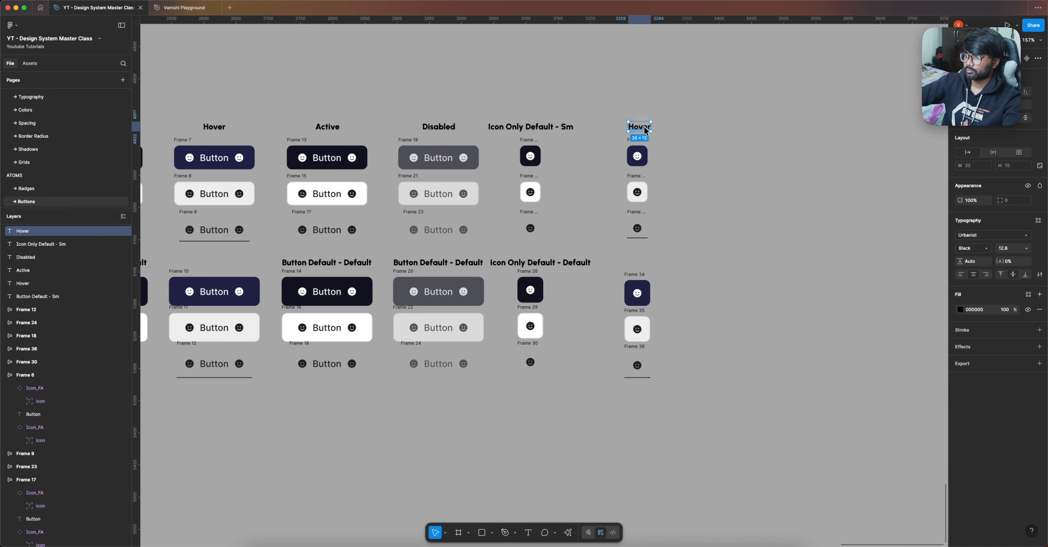
Duplicate the icon-only "Hover" heading to its right and change the copy's text to "Active"
left_click_drag(644, 129, 724, 130)
double_click(723, 130)
type("Act")
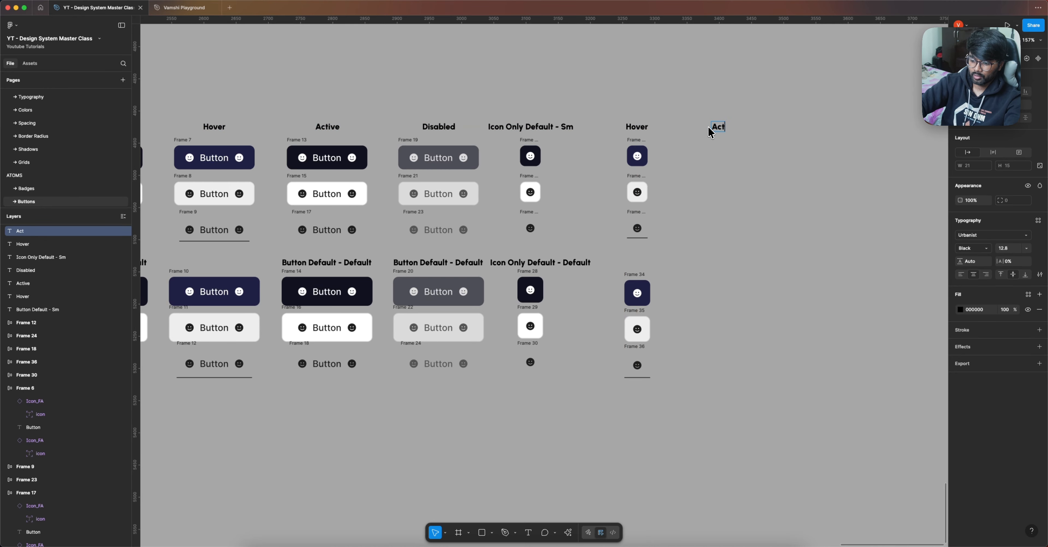
type("ive")
left_click(659, 199)
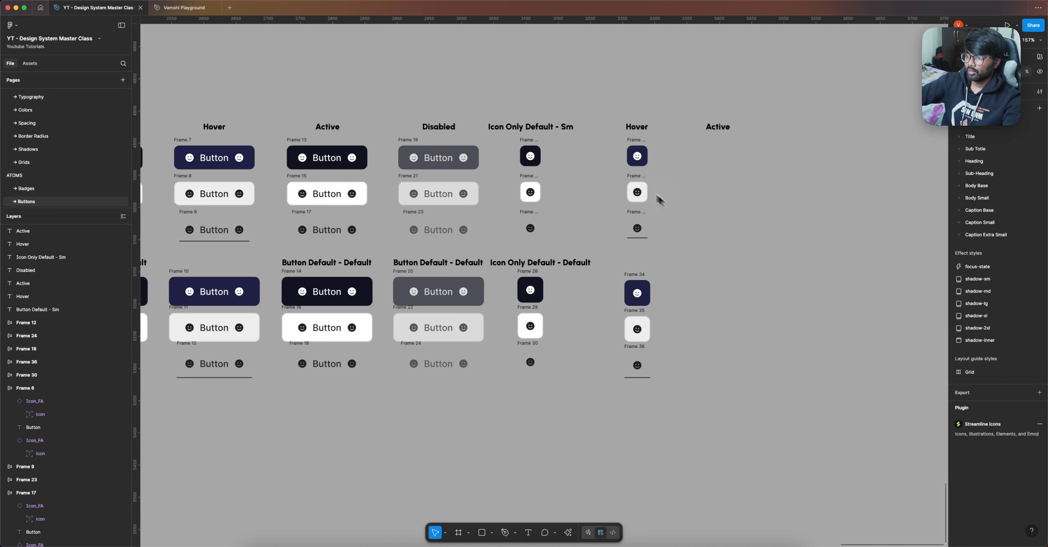
Duplicate the small and default-size icon-only default buttons into a column under the new "Active" heading
left_click_drag(513, 136, 565, 248)
left_click_drag(537, 199, 724, 199)
left_click_drag(508, 269, 564, 376)
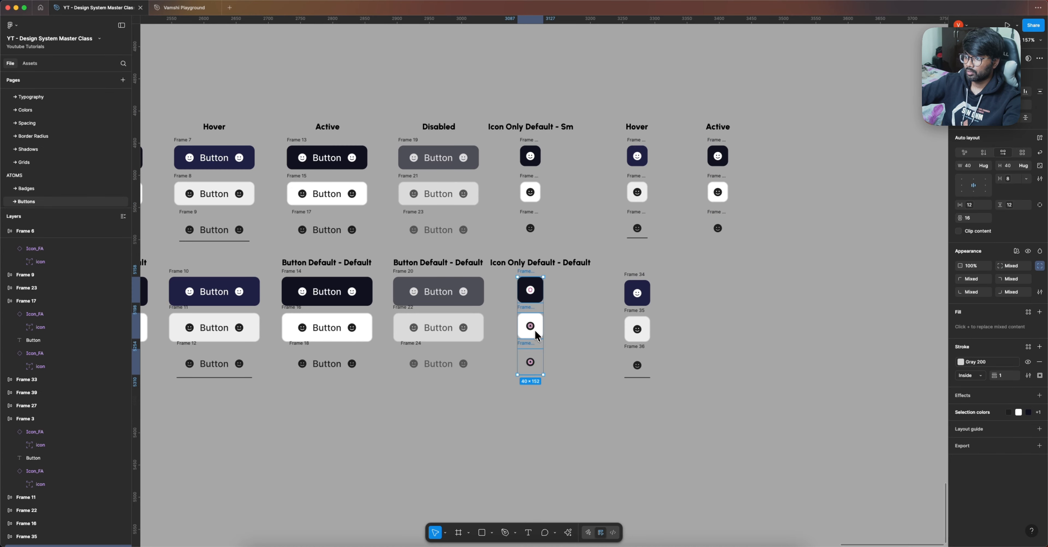
left_click_drag(536, 330, 720, 330)
left_click(757, 297)
Duplicate the icon-only "Active" heading, change the copy's text to "Disabled State" and move it clear of its neighbour
scroll(569, 258, "right", 4)
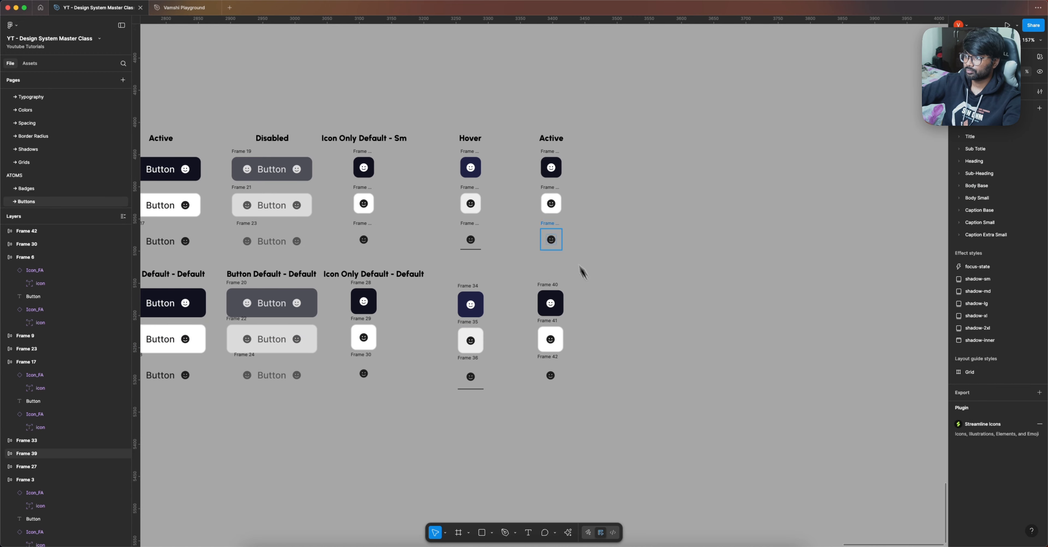
left_click(554, 139)
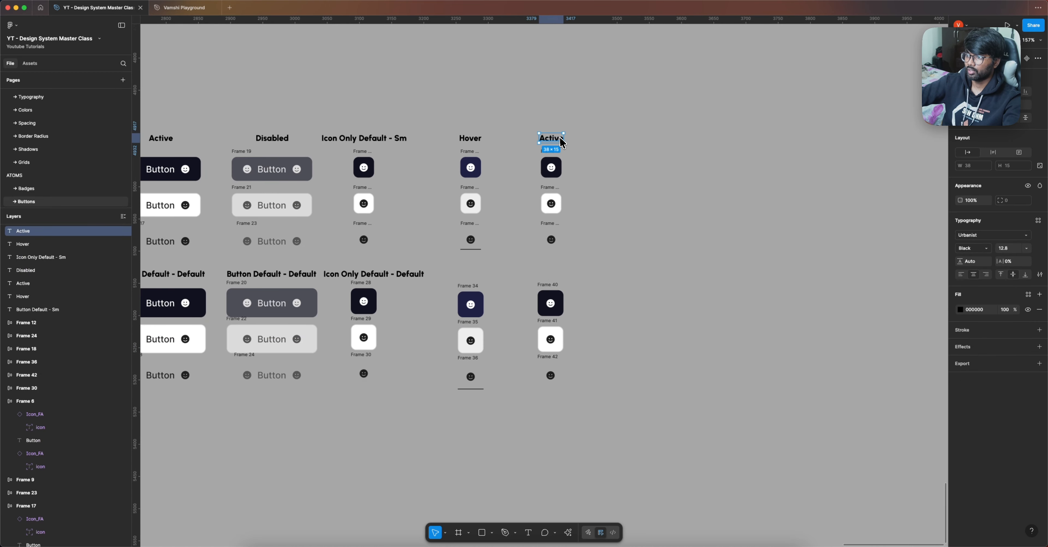
left_click_drag(561, 141, 623, 141)
double_click(616, 140)
type("D")
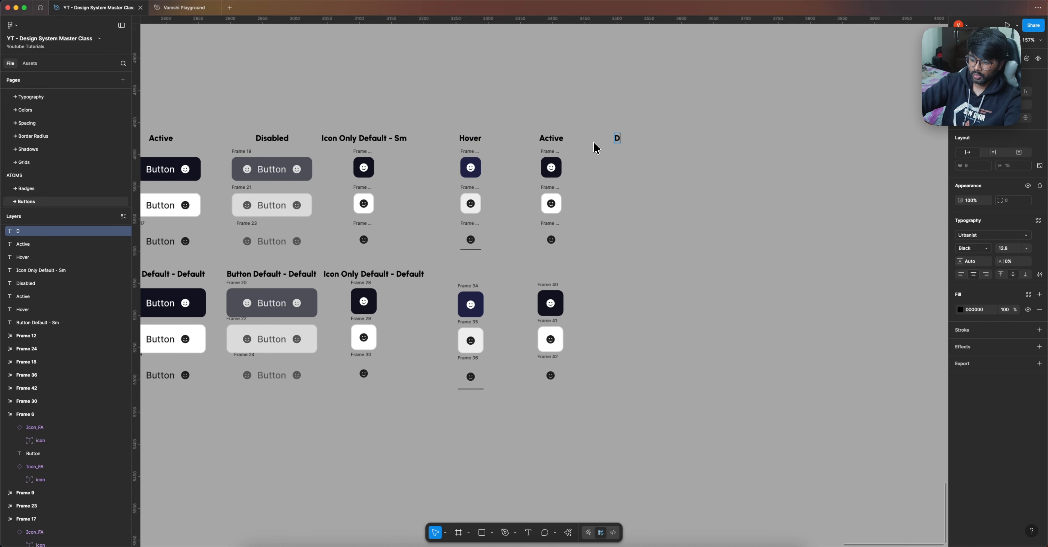
type("isabled State")
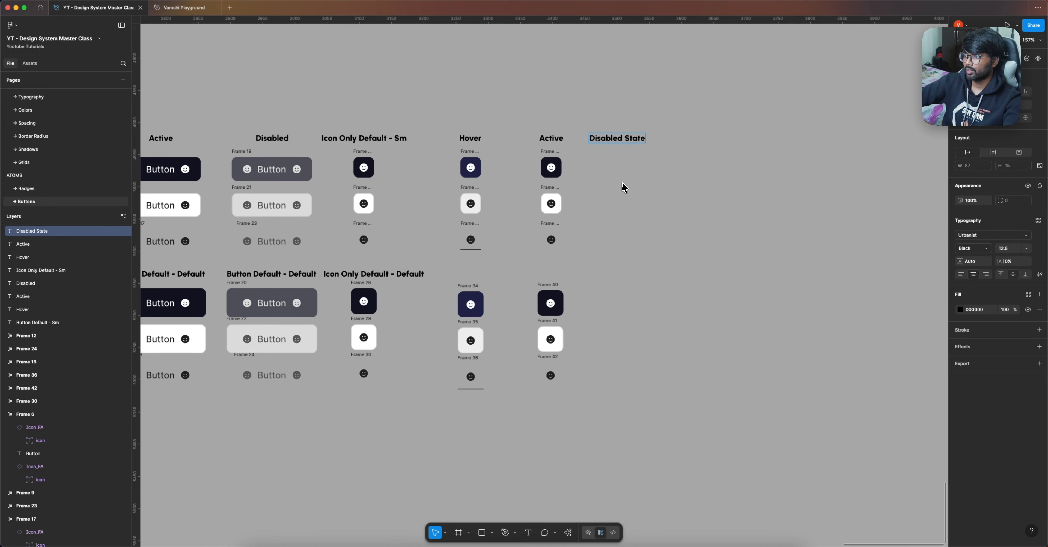
key("Escape")
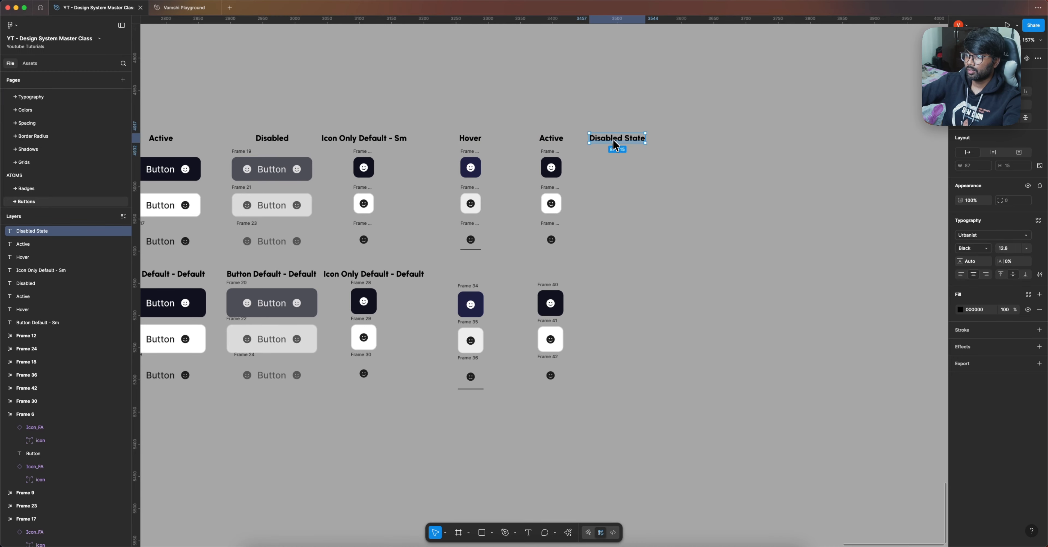
left_click_drag(614, 140, 628, 140)
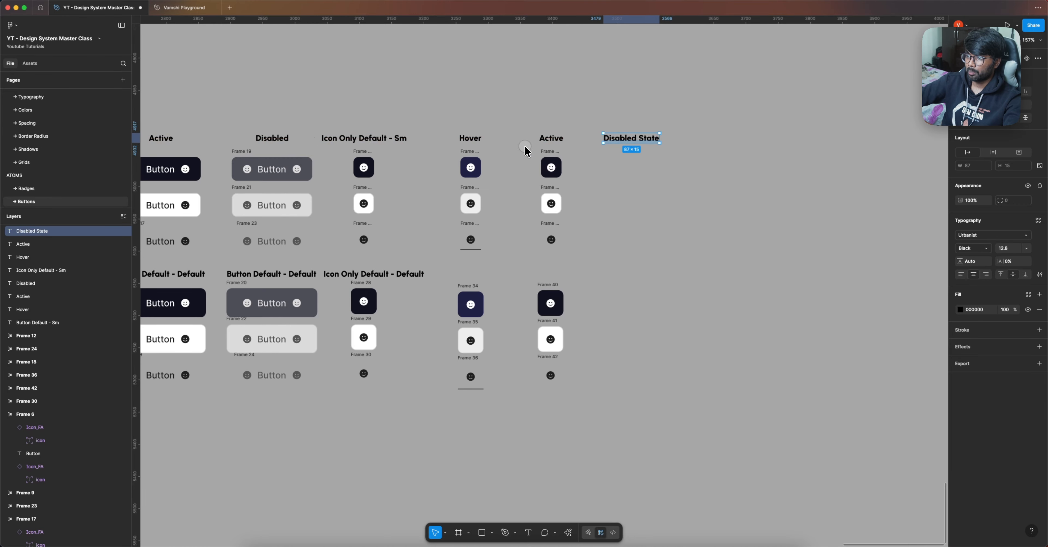
Duplicate all six icon-only active buttons into a column centred under the "Disabled State" heading
left_click_drag(524, 148, 601, 379)
left_click_drag(552, 231, 628, 222)
key("super+z")
left_click_drag(551, 203, 637, 202)
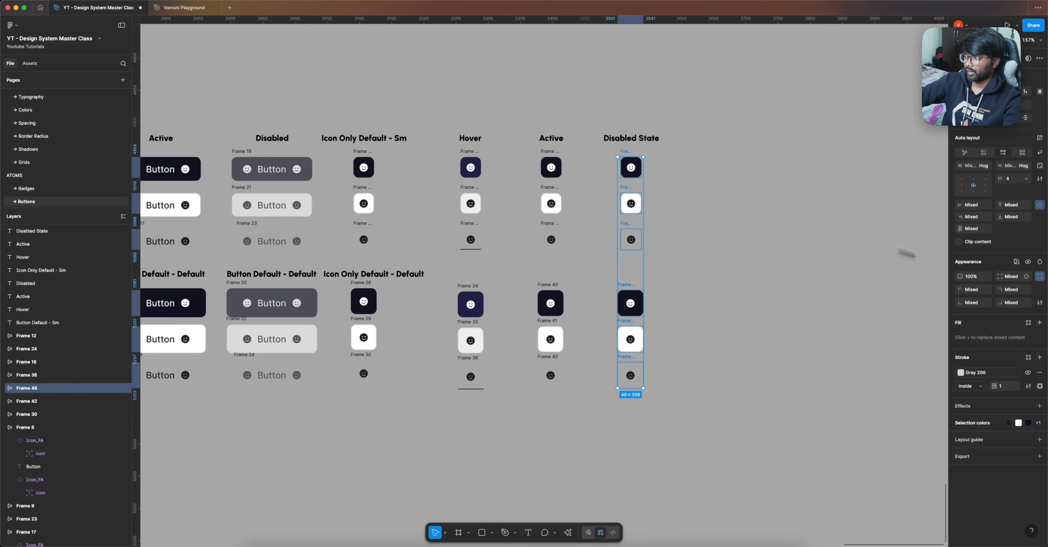
Set the opacity of the six copied buttons under "Disabled State" to 60%
left_click(971, 285)
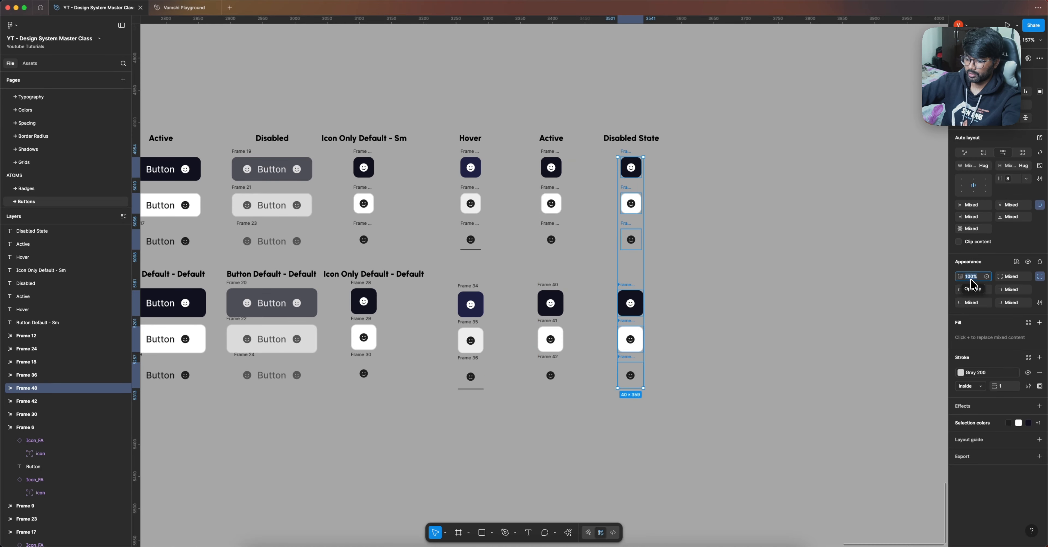
type("60")
key("Return")
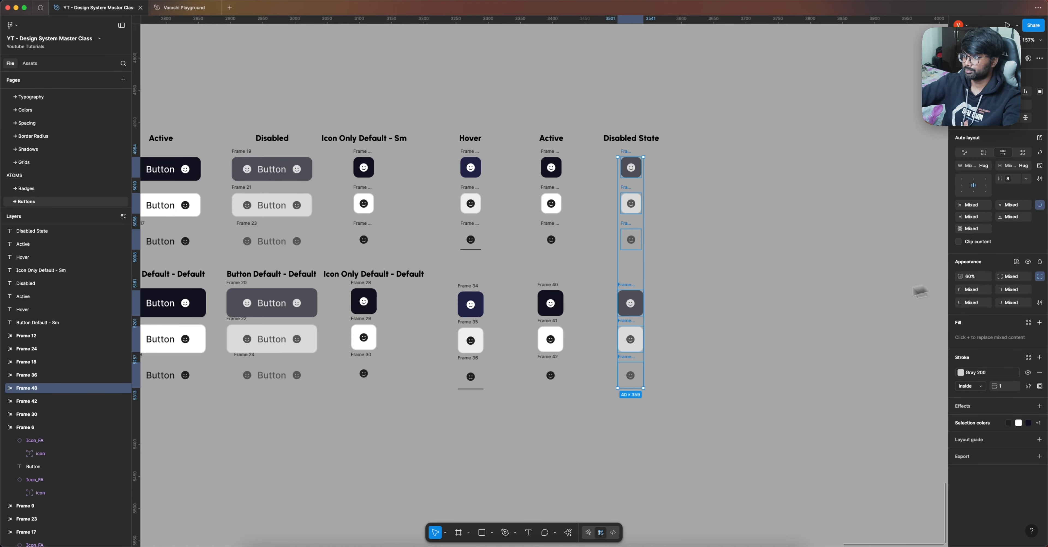
left_click(787, 298)
scroll(749, 276, "down", 5)
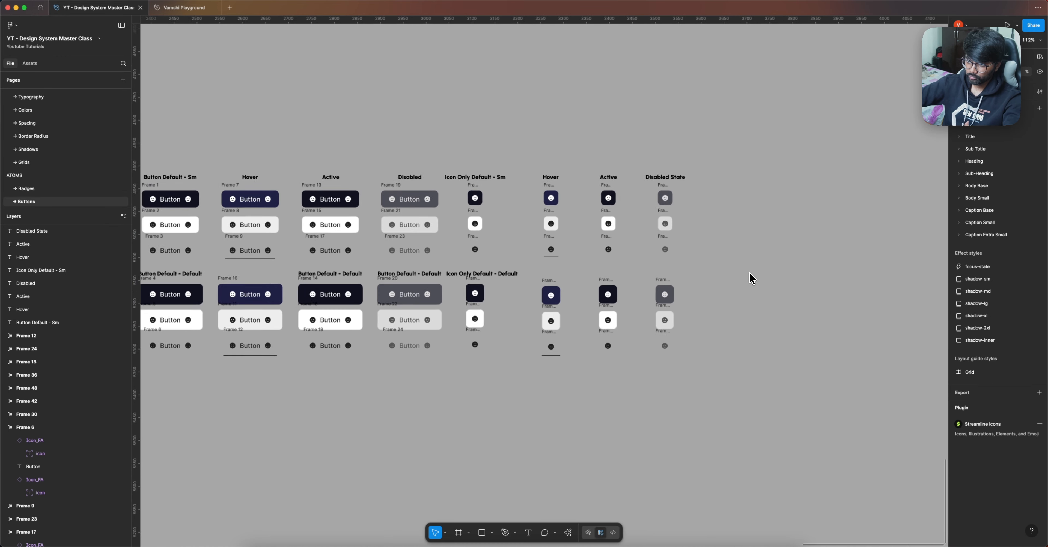
Delete the column headings above both the small and the default-size button rows, keeping the Primary, Secondary and Tertiary row labels
left_click_drag(516, 378, 613, 369)
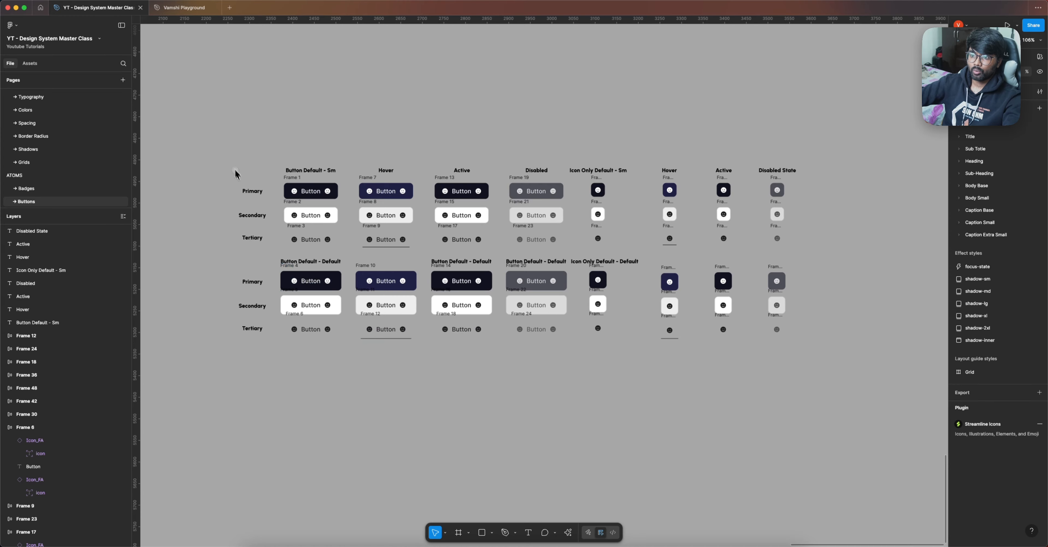
left_click_drag(233, 166, 260, 340)
left_click(285, 162)
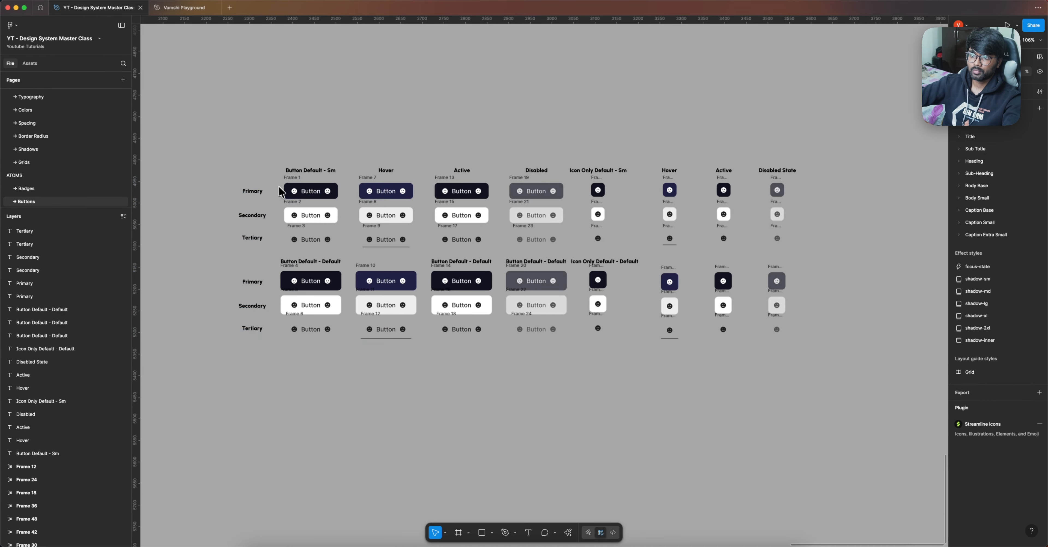
left_click(300, 169)
left_click(312, 149)
left_click_drag(279, 161, 787, 178)
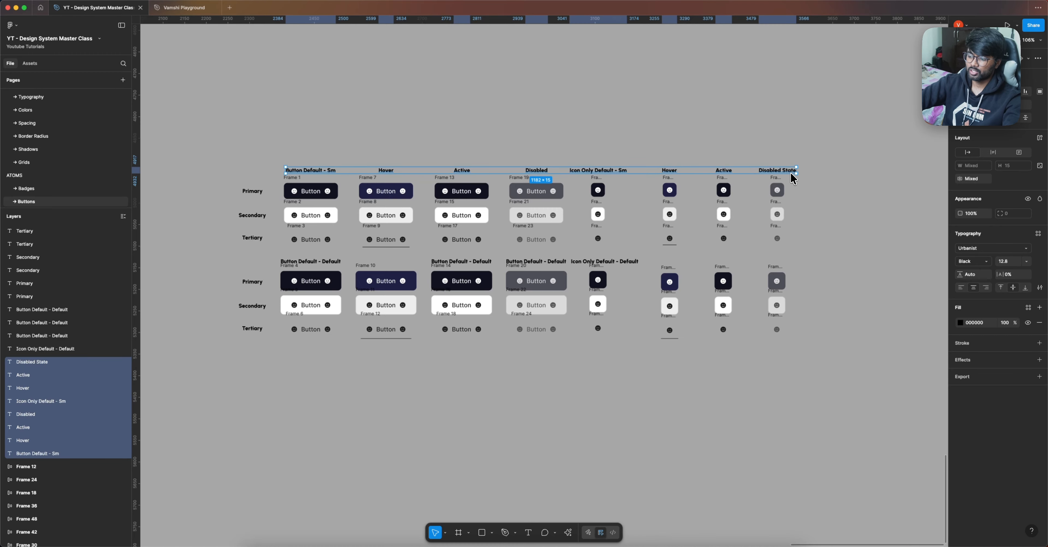
key("Delete")
left_click_drag(264, 253, 753, 270)
key("Delete")
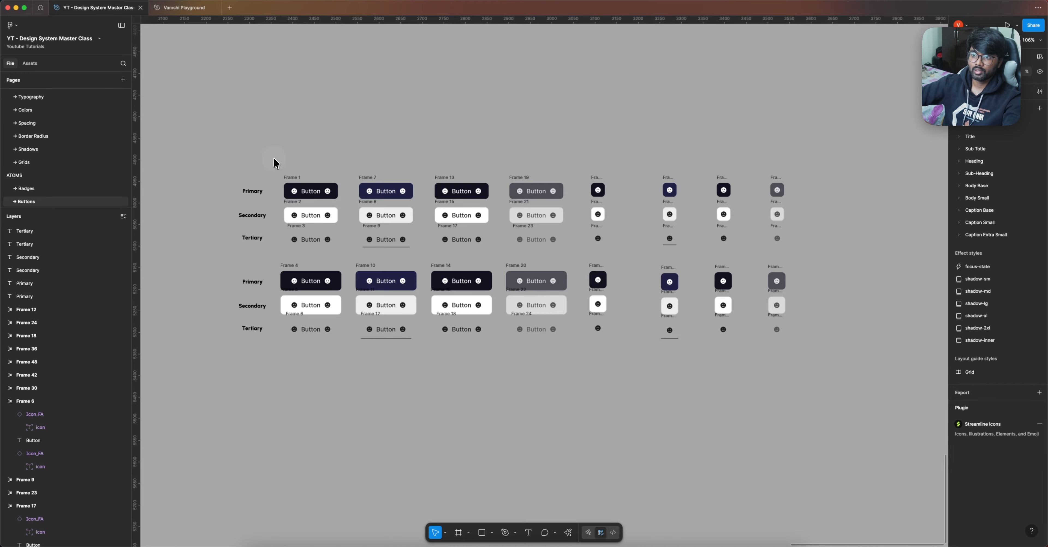
Combine all the button frames, text and icon-only in both sizes, into one component set
left_click_drag(273, 161, 799, 358)
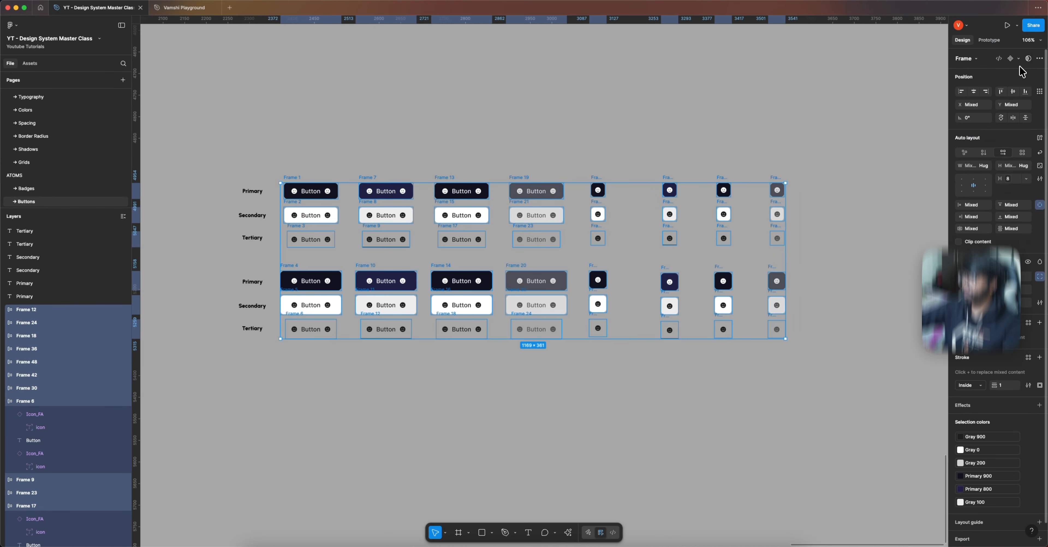
left_click(1018, 58)
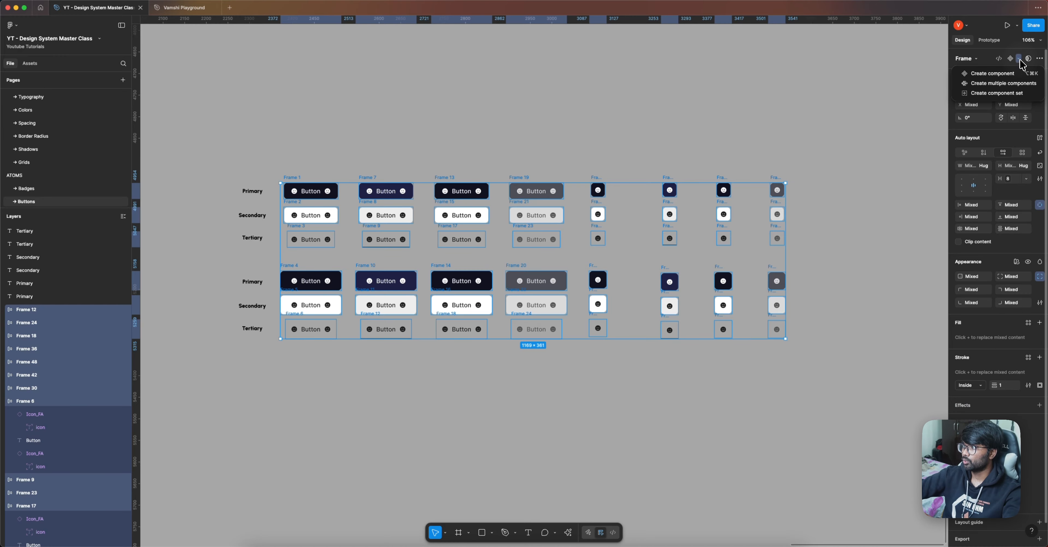
left_click(1010, 94)
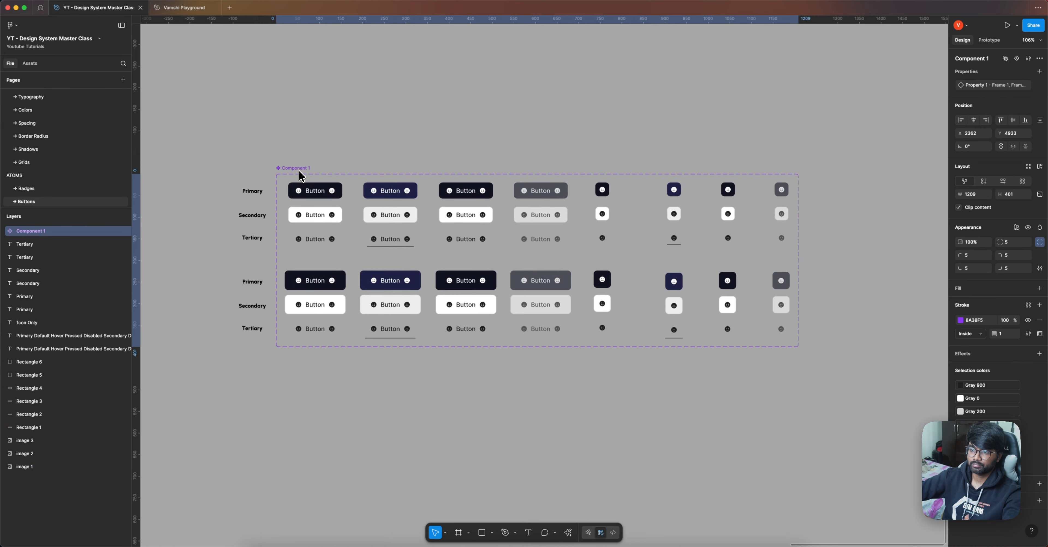
Give the component set a background fill using the Gray 0 library colour
left_click(1039, 288)
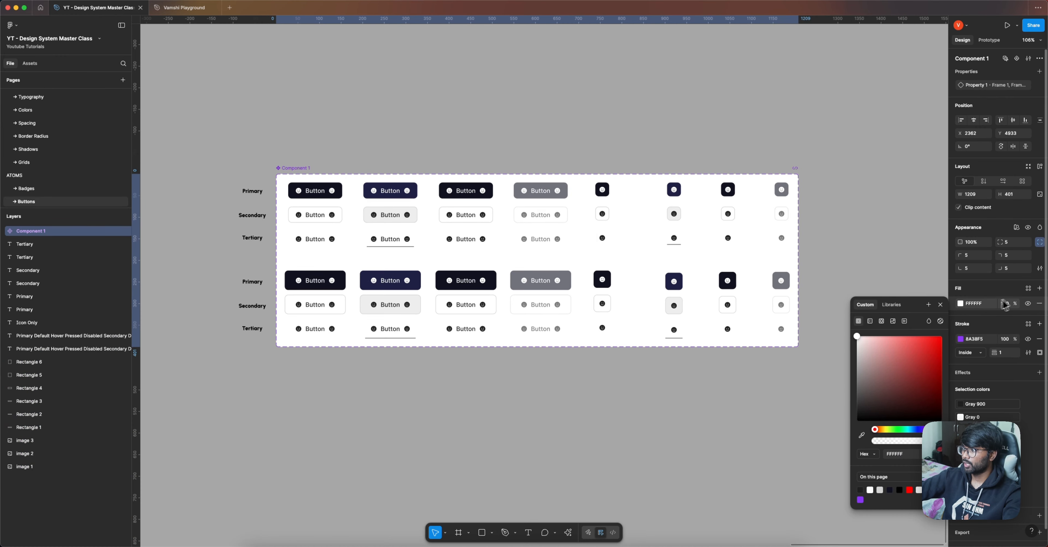
left_click(1028, 288)
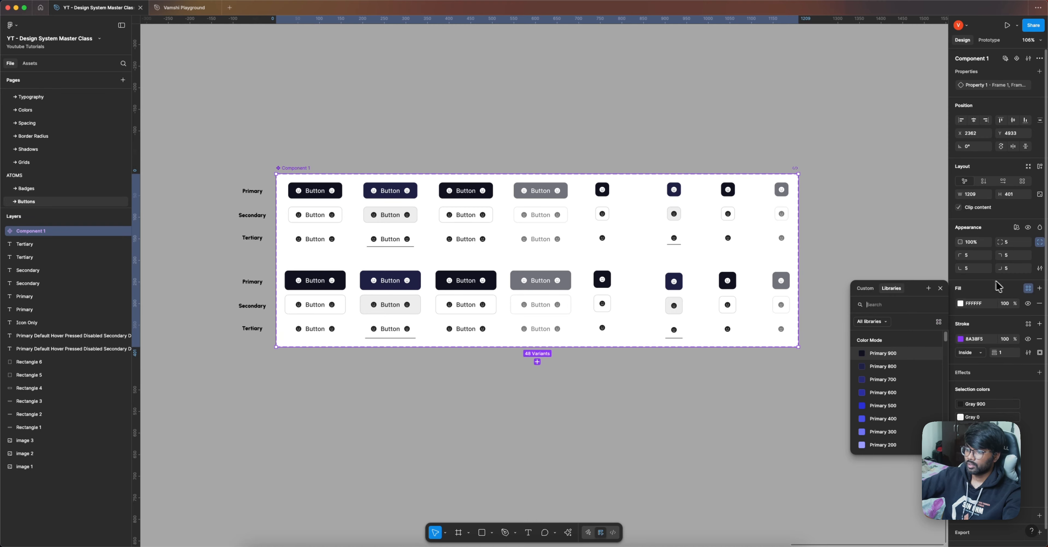
type("Gray")
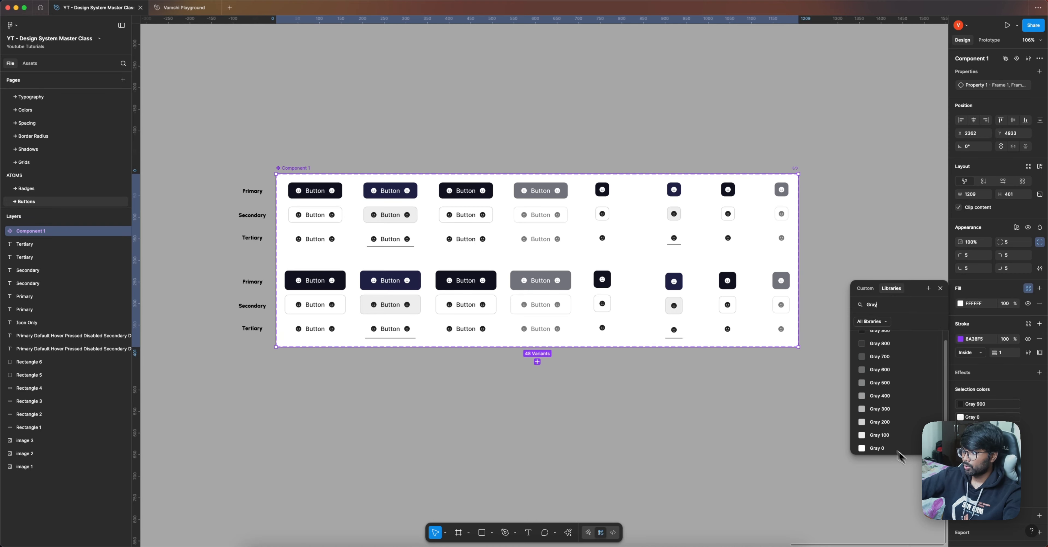
scroll(897, 446, "down", 2)
left_click(895, 447)
left_click(583, 414)
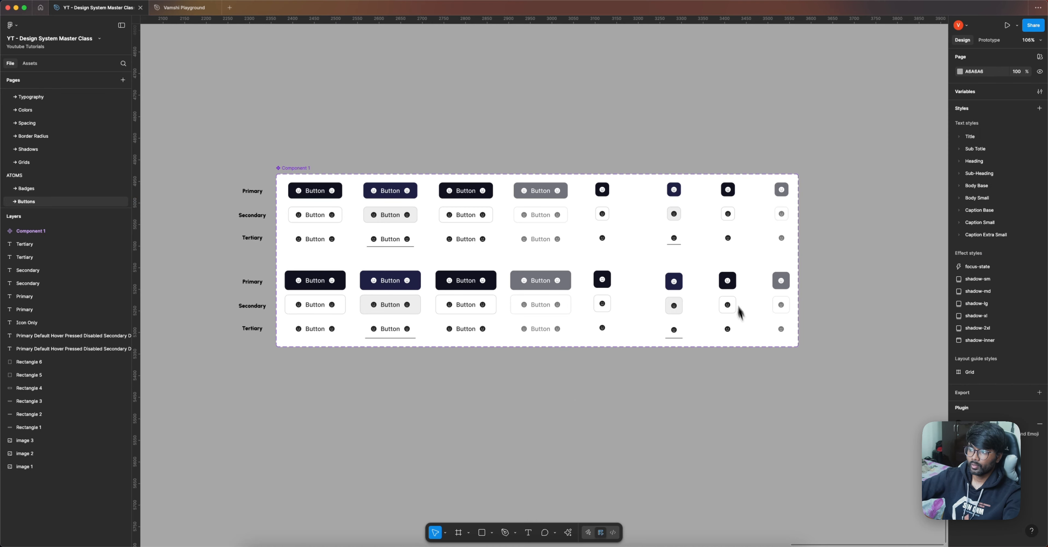
Rename the component set's existing variant property to Type
scroll(409, 237, "up", 3)
scroll(381, 281, "down", 1)
scroll(273, 231, "down", 3)
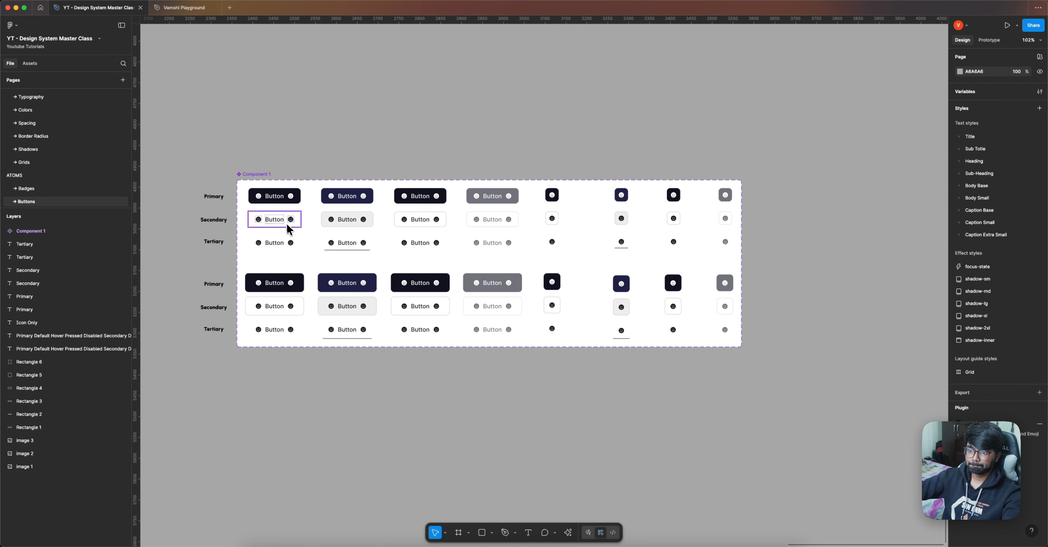
left_click(266, 182)
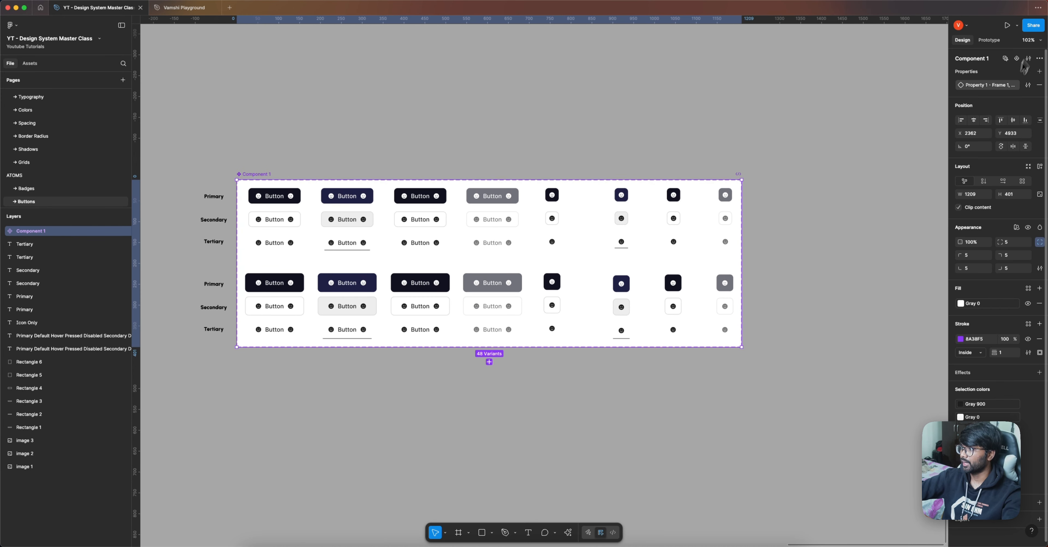
double_click(982, 89)
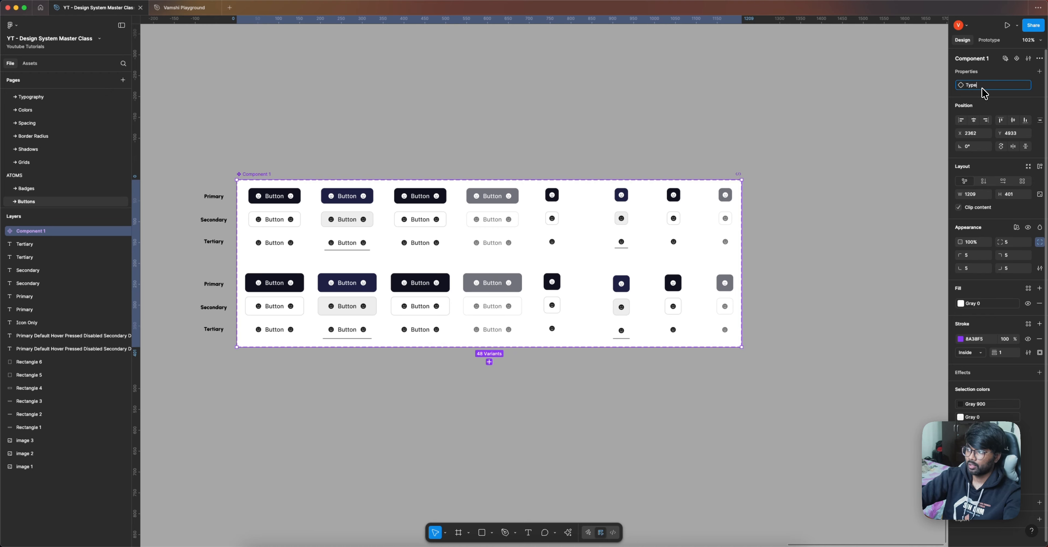
key("Return")
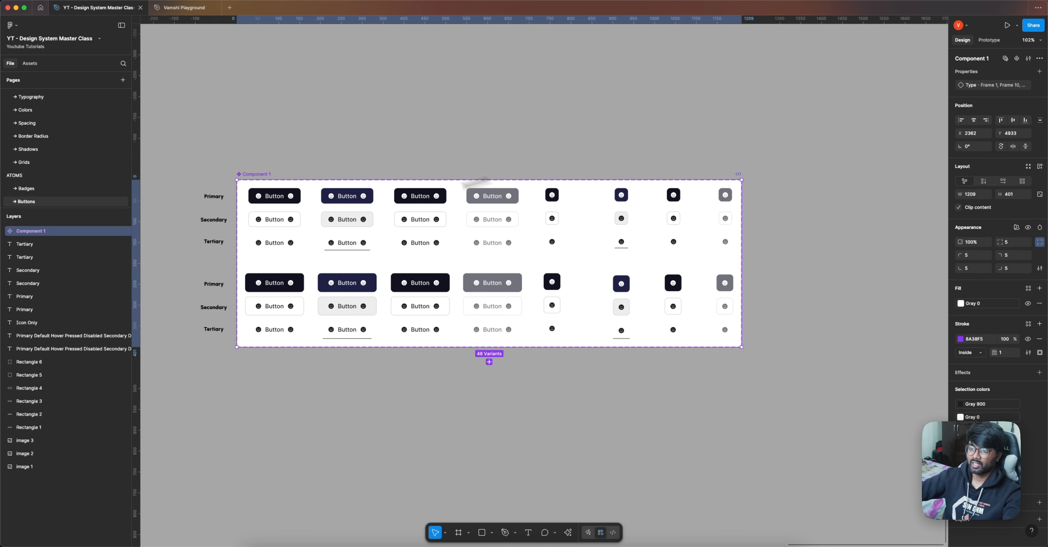
Add a variant property named State with the value Default to the component set
left_click(1038, 71)
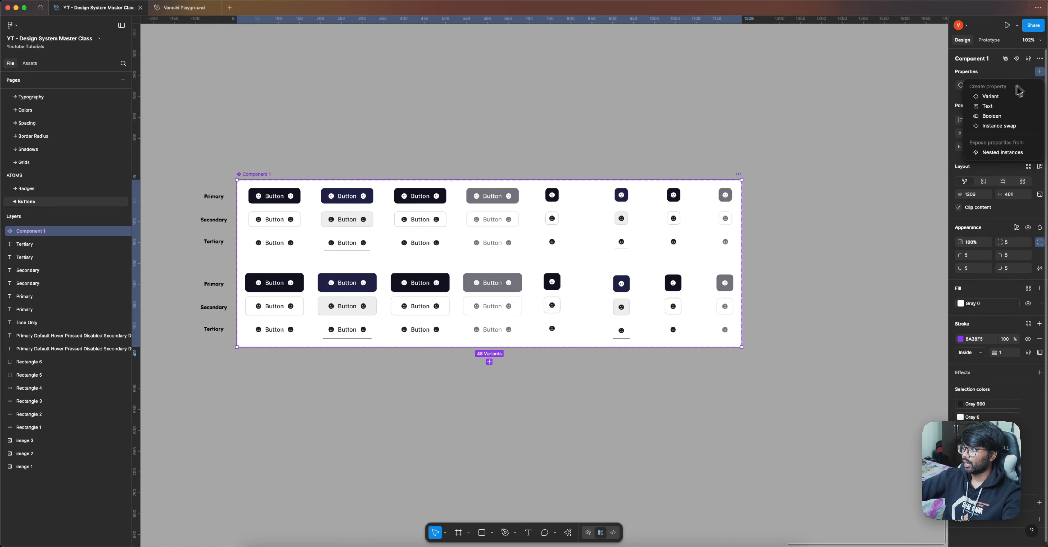
left_click(984, 96)
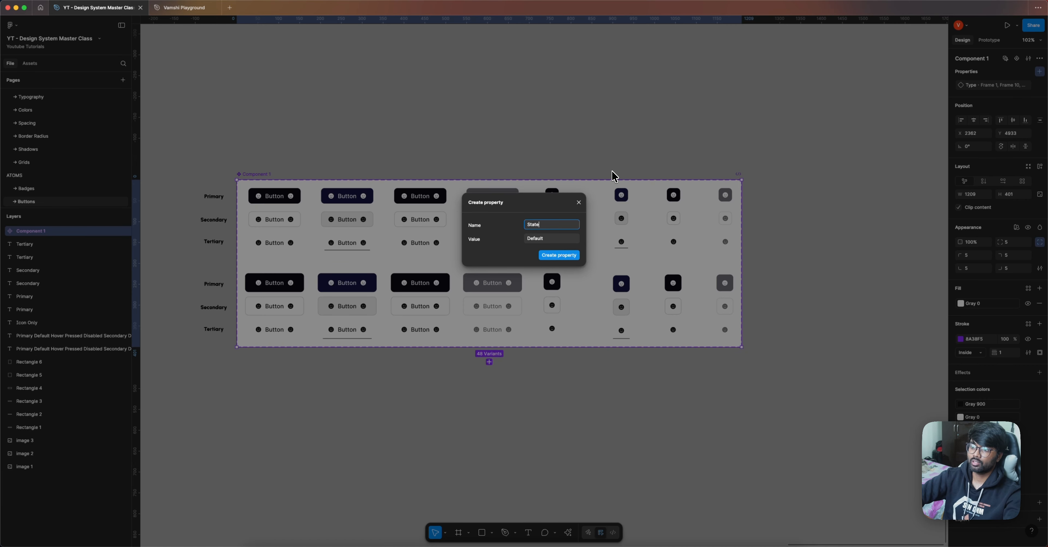
type("State")
key("Return")
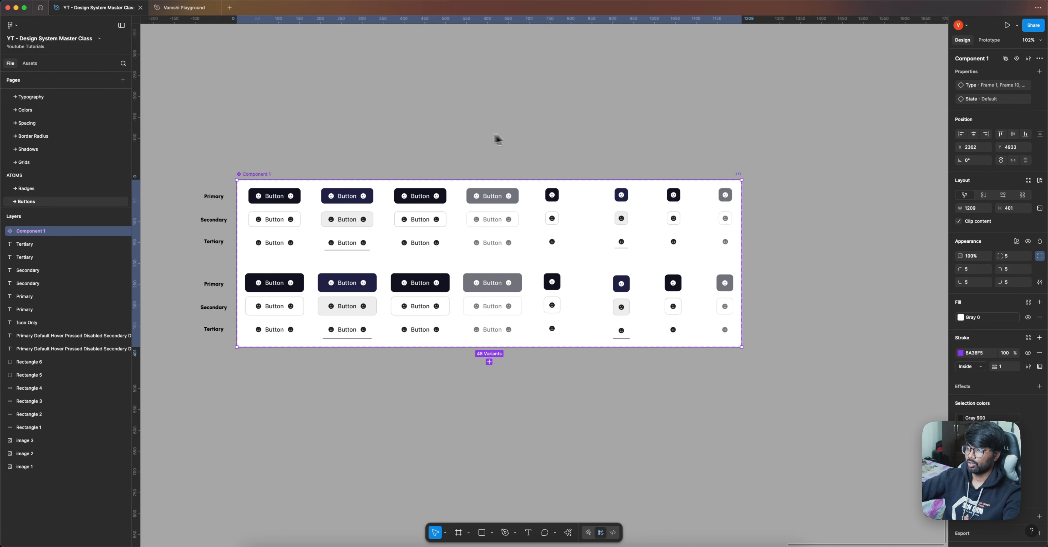
Add a variant property named Icon Only with the value True to the component set
left_click(1039, 71)
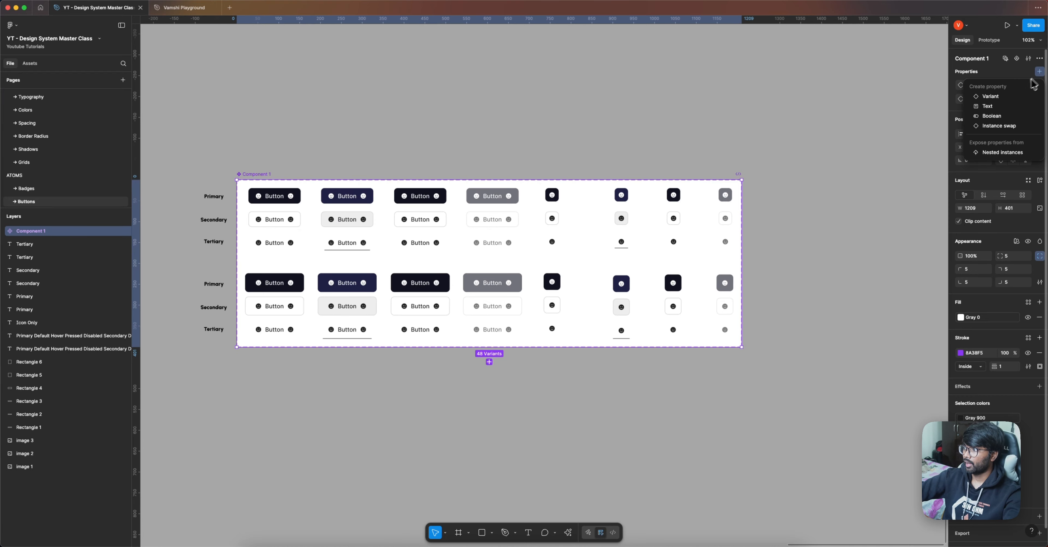
left_click(994, 101)
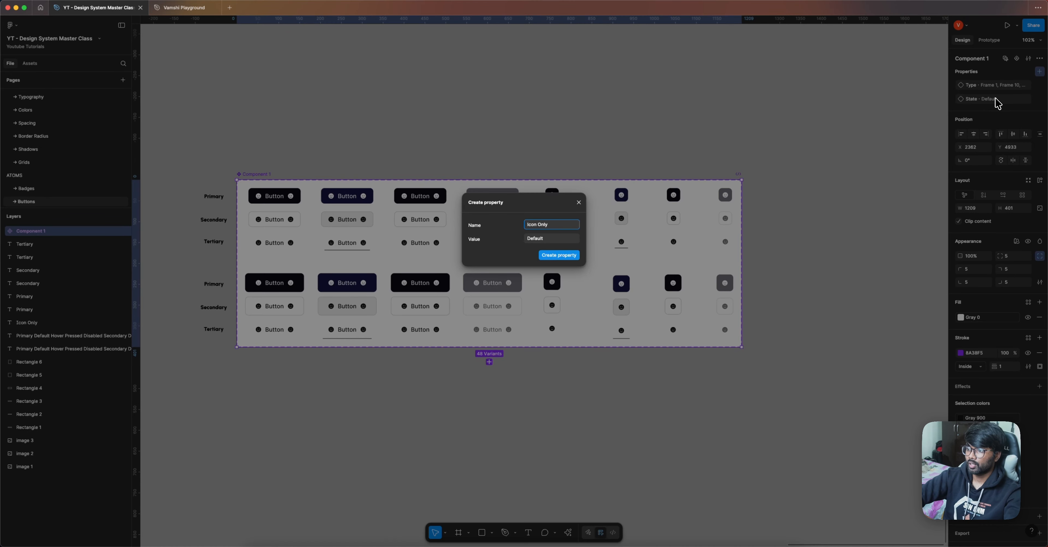
left_click(553, 239)
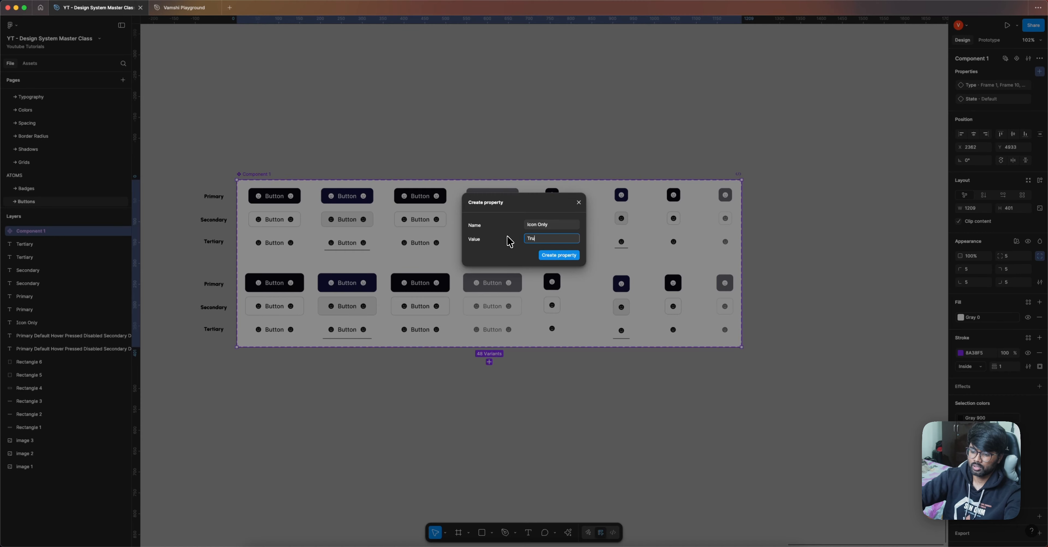
key("Return")
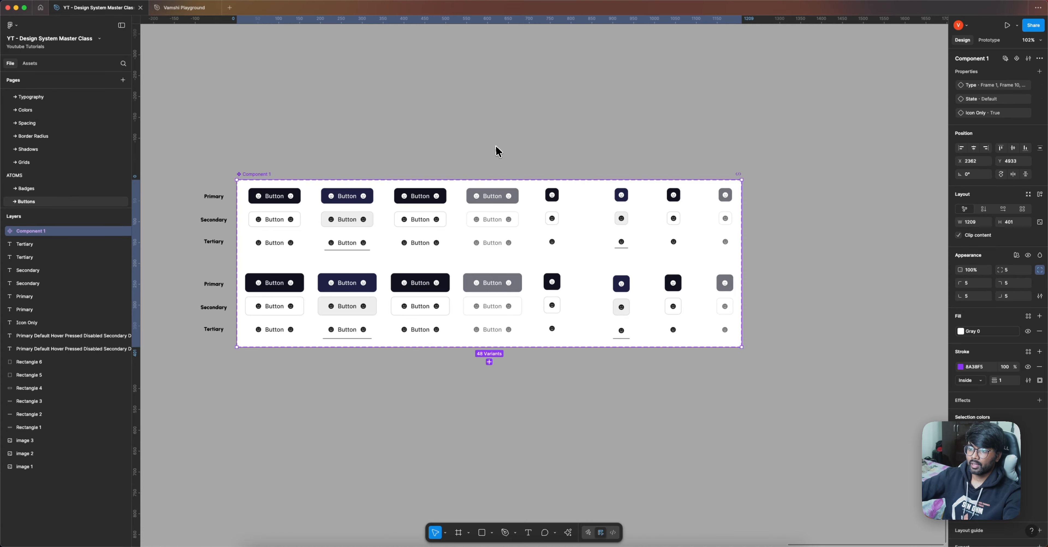
left_click_drag(537, 189, 553, 214)
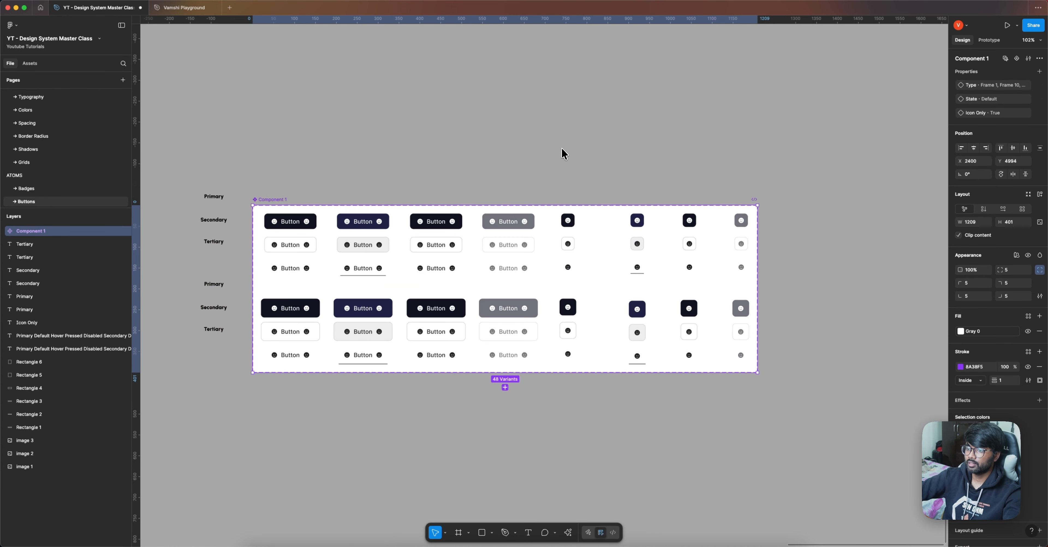
left_click(561, 151)
key("super+z")
key("super+z")
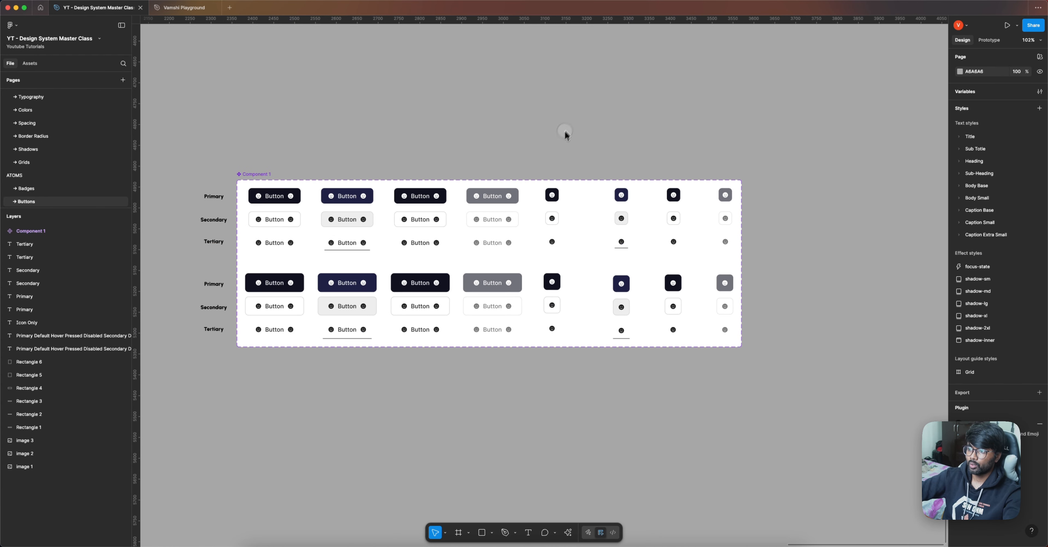
left_click_drag(536, 179, 732, 372)
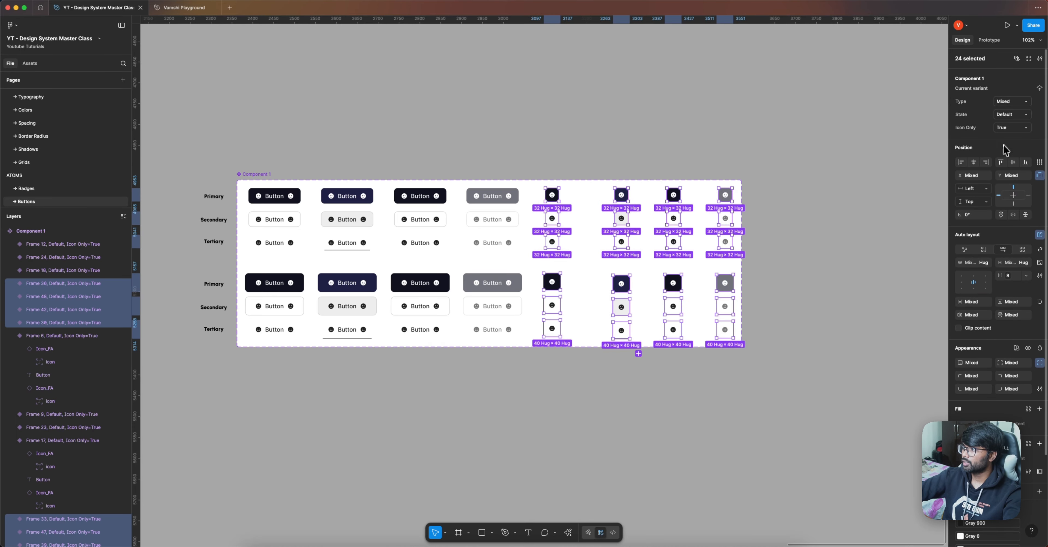
left_click(599, 98)
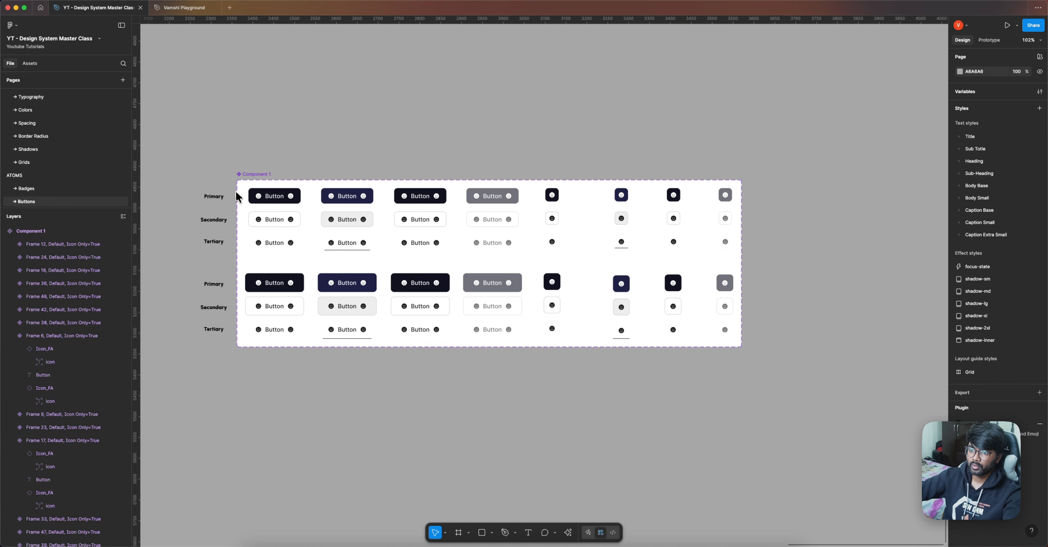
Set Icon Only to False for all the variants that contain the Button text, in both sizes
left_click_drag(238, 187, 306, 229)
left_click_drag(350, 272, 533, 350)
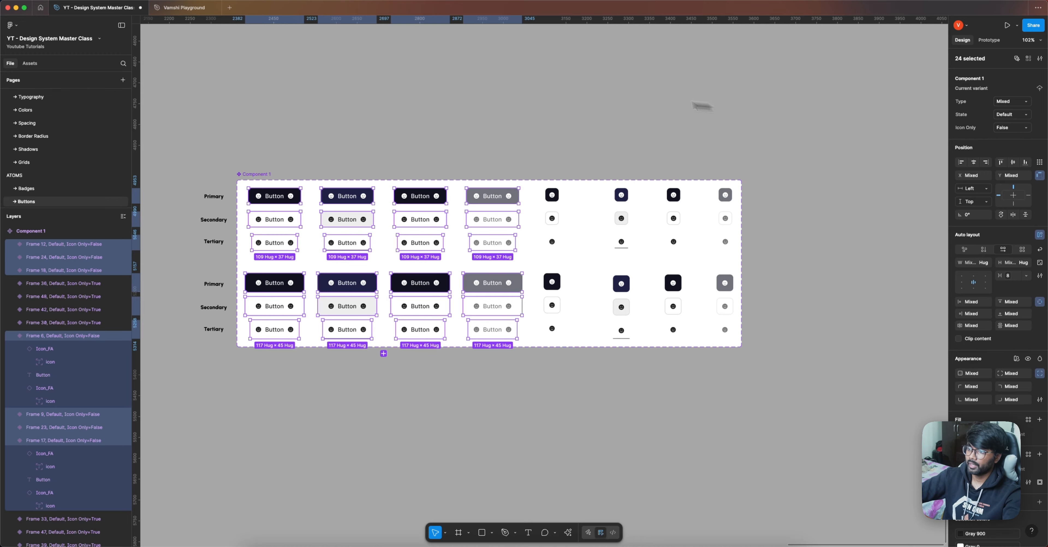
left_click(603, 97)
Set Type to Primary for the primary text and icon-only variants in both sizes, leaving out the default-size active text button
scroll(273, 202, "up", 2)
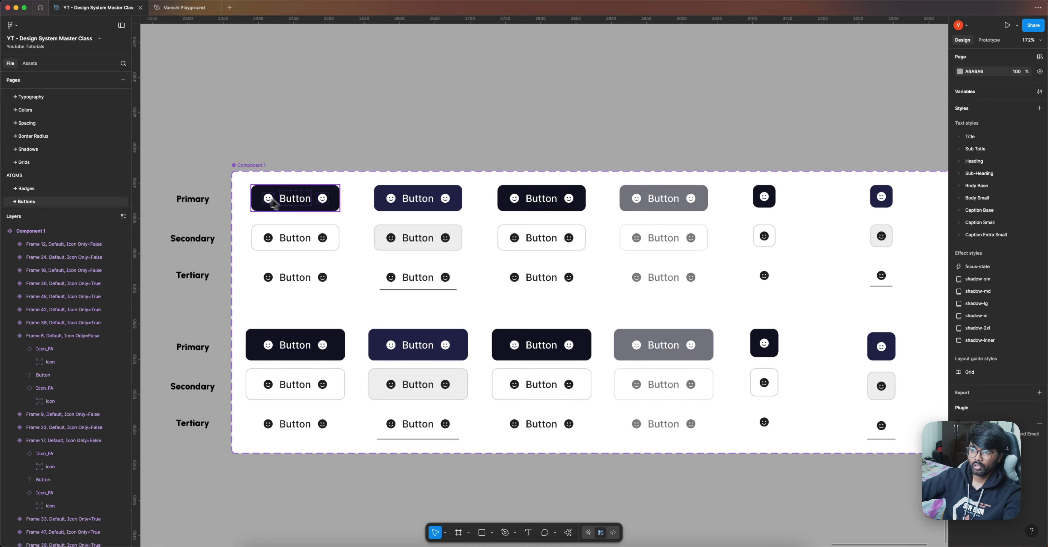
left_click(293, 200)
left_click(297, 296, "shift")
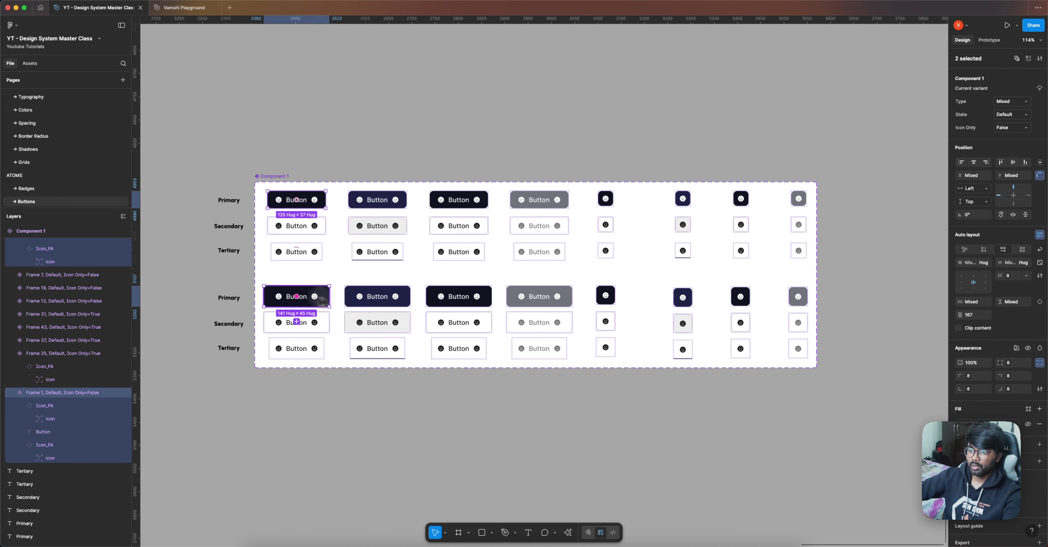
left_click(377, 297, "shift")
left_click(377, 199, "shift")
left_click(459, 200, "shift")
left_click(539, 200, "shift")
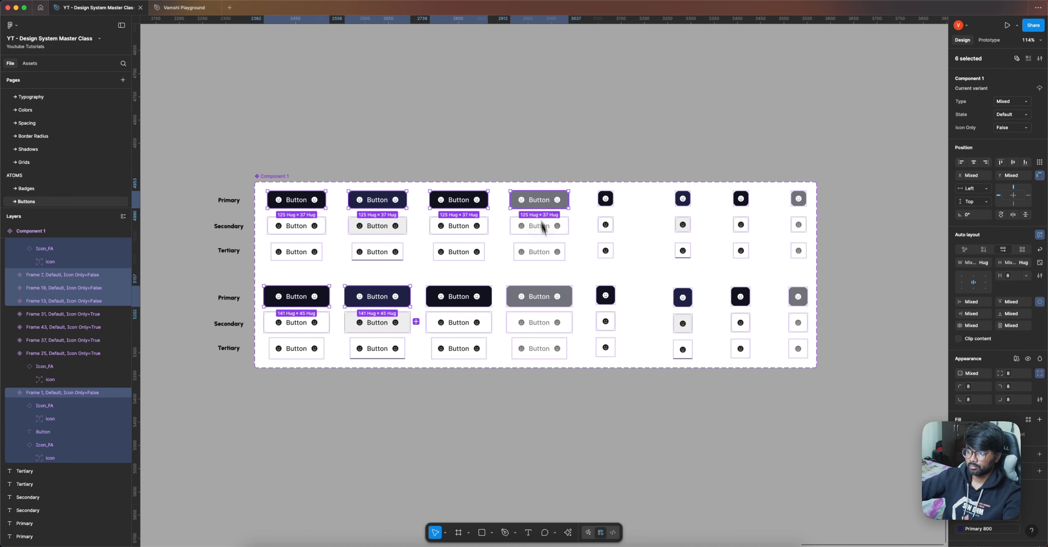
left_click(539, 296, "shift")
left_click(606, 199, "shift")
left_click(605, 296, "shift")
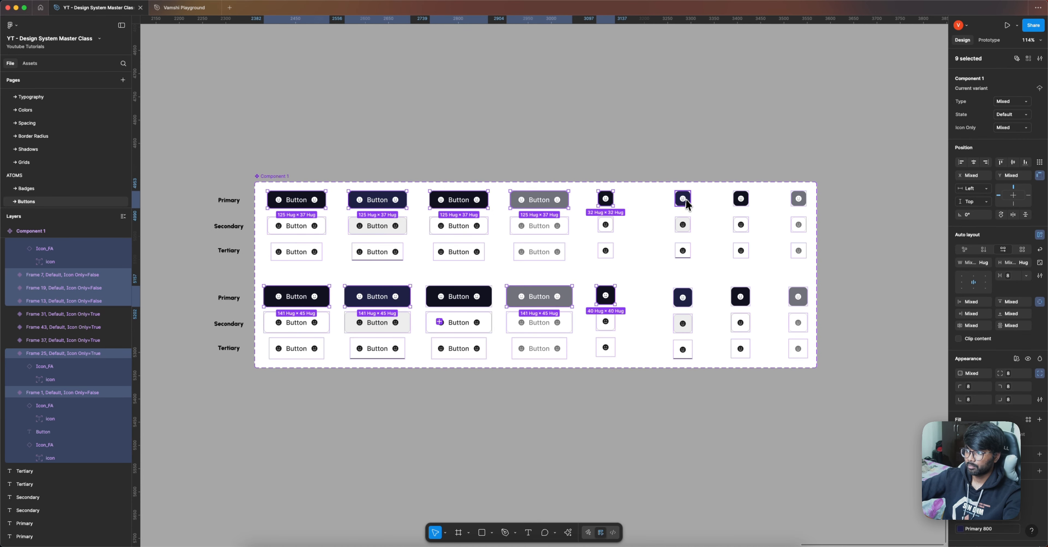
left_click(682, 199, "shift")
left_click(682, 297, "shift")
left_click(741, 199, "shift")
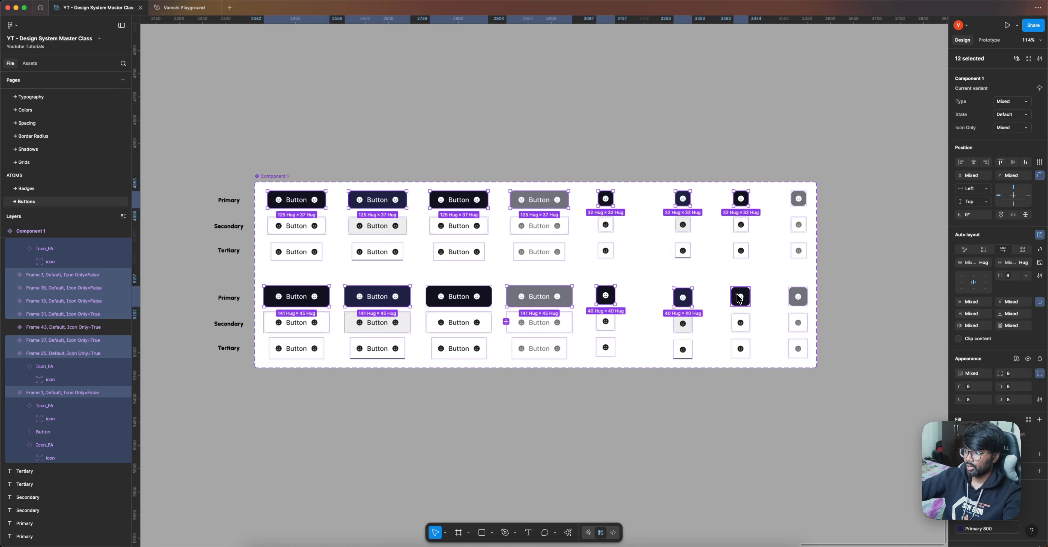
left_click(740, 296, "shift")
left_click(799, 199, "shift")
left_click(803, 295, "shift")
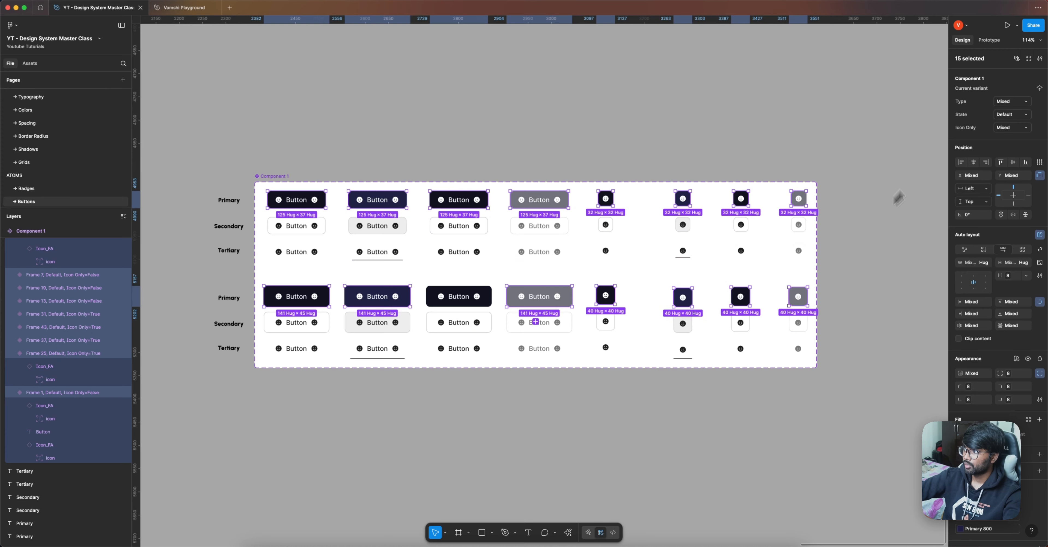
type("P")
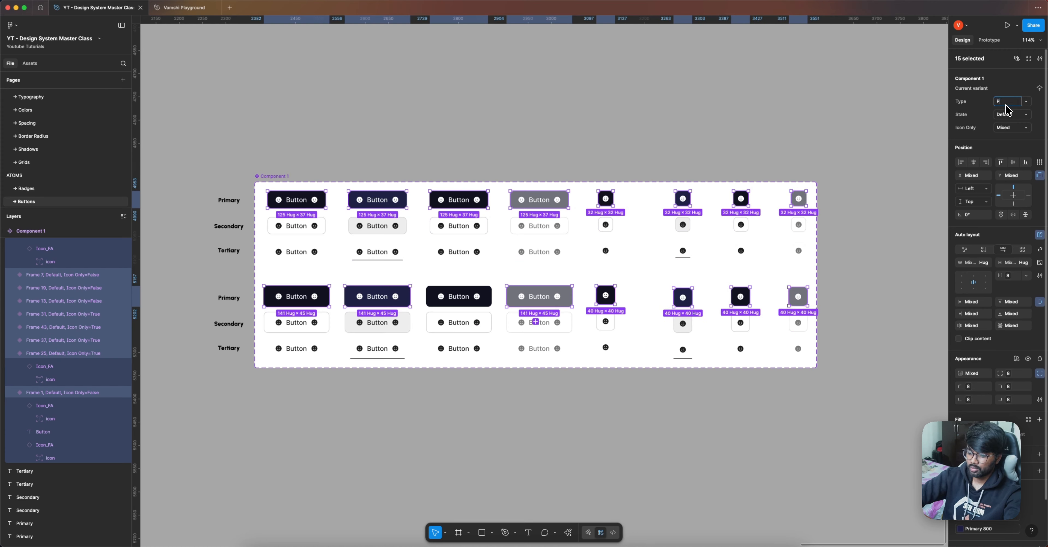
type("rimary")
key("Return")
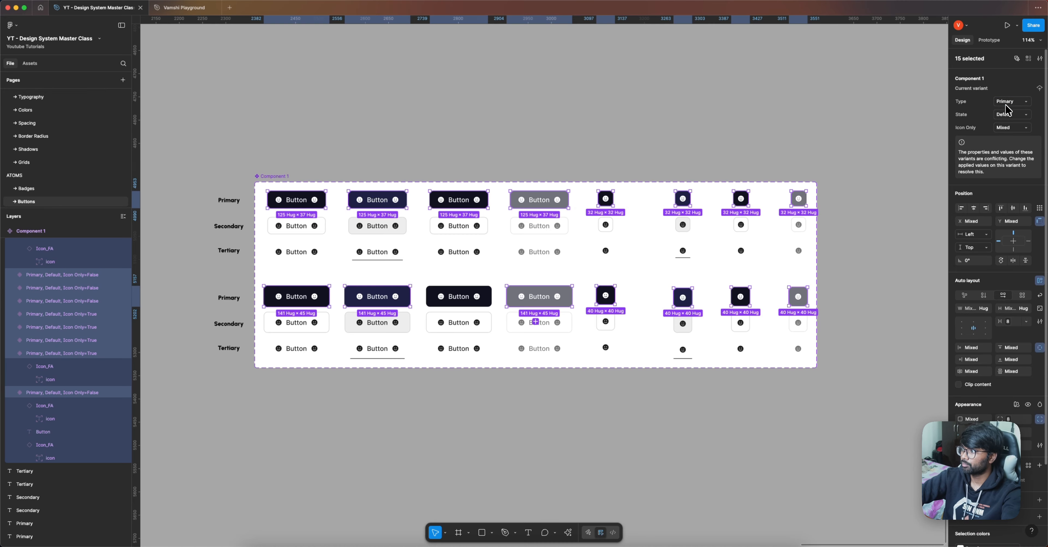
Set Type to Secondary for all the secondary text and icon-only variants in both sizes
left_click(285, 231)
left_click(307, 323, "shift")
left_click(372, 226, "shift")
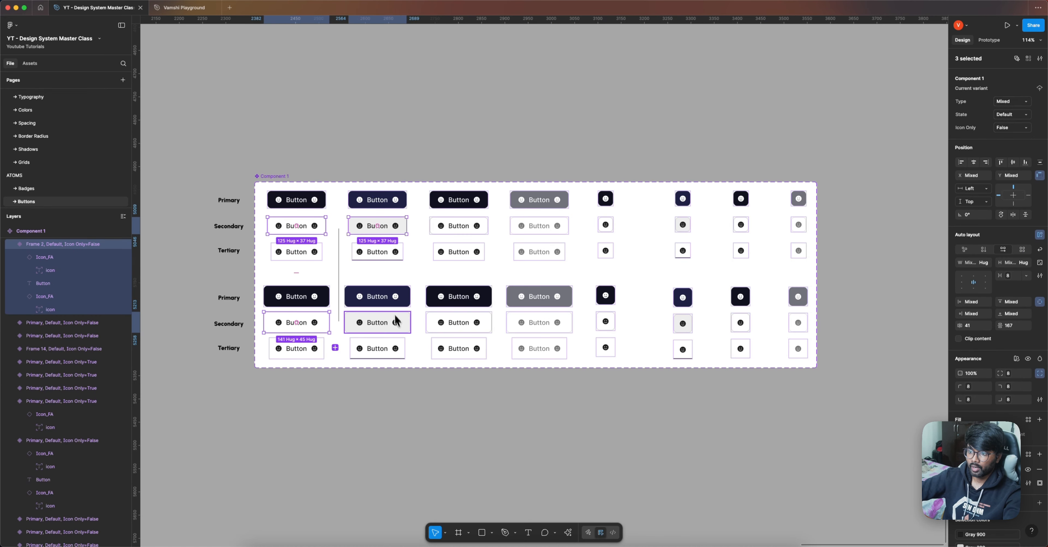
left_click(396, 321, "shift")
left_click(458, 230, "shift")
left_click(467, 323, "shift")
left_click(541, 230, "shift")
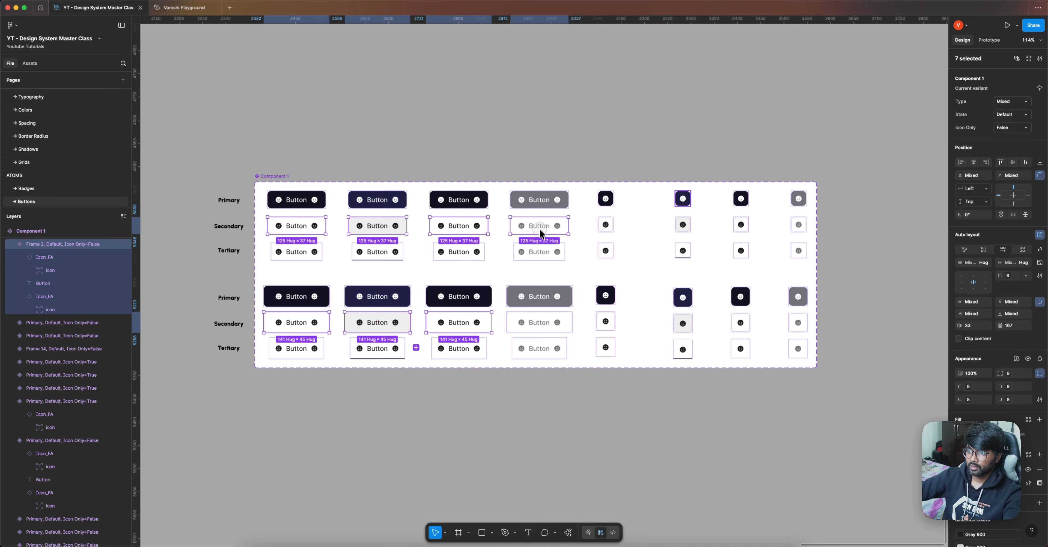
left_click(541, 324, "shift")
left_click(606, 225, "shift")
left_click(606, 322, "shift")
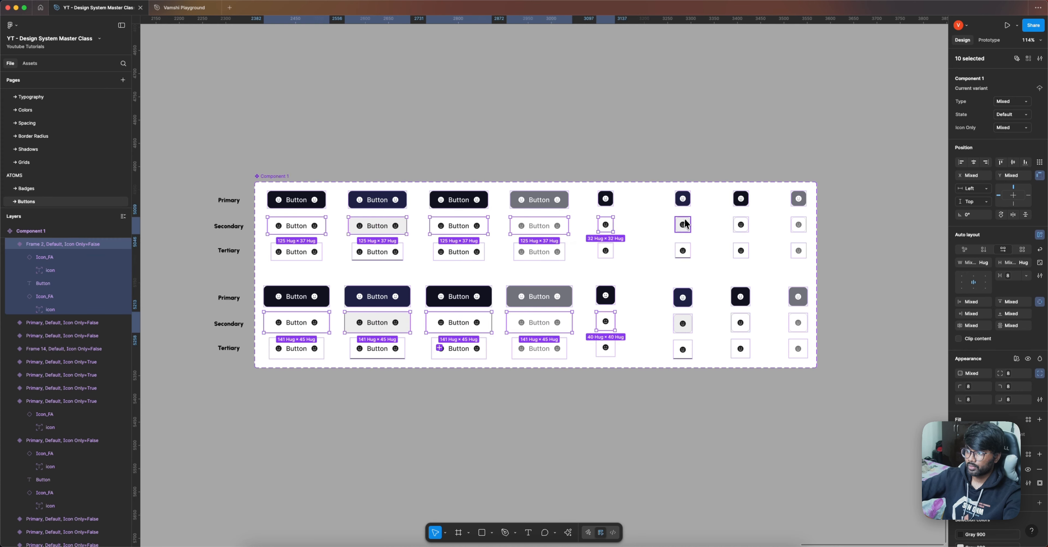
left_click(683, 225, "shift")
left_click(683, 324, "shift")
left_click(740, 225, "shift")
left_click(740, 323, "shift")
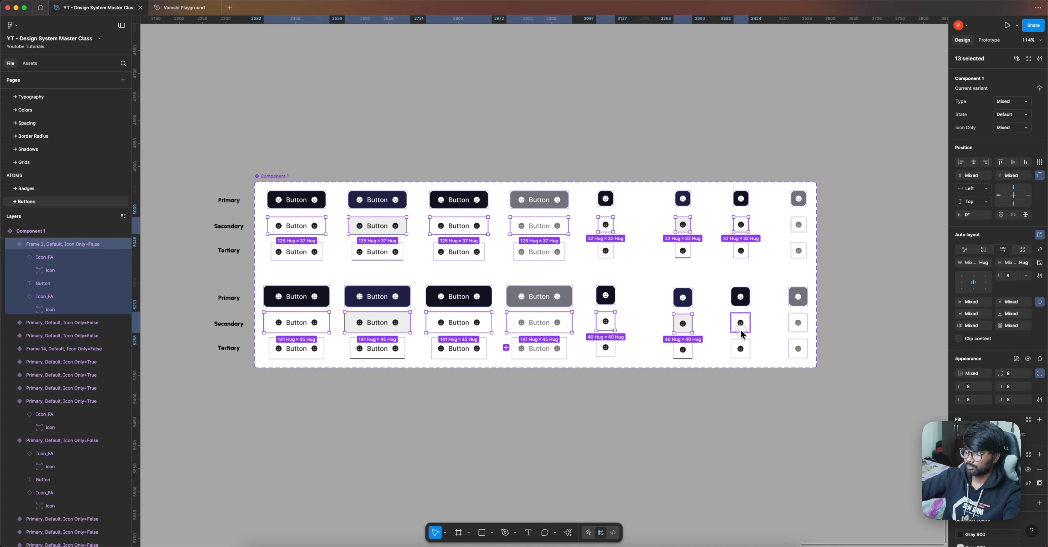
left_click(798, 225, "shift")
left_click(798, 322, "shift")
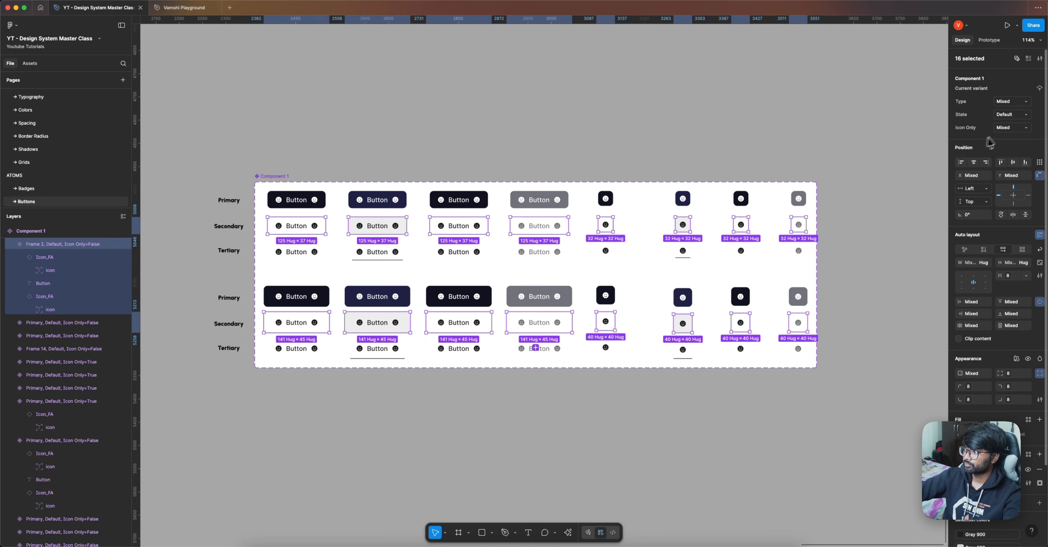
left_click(1009, 101)
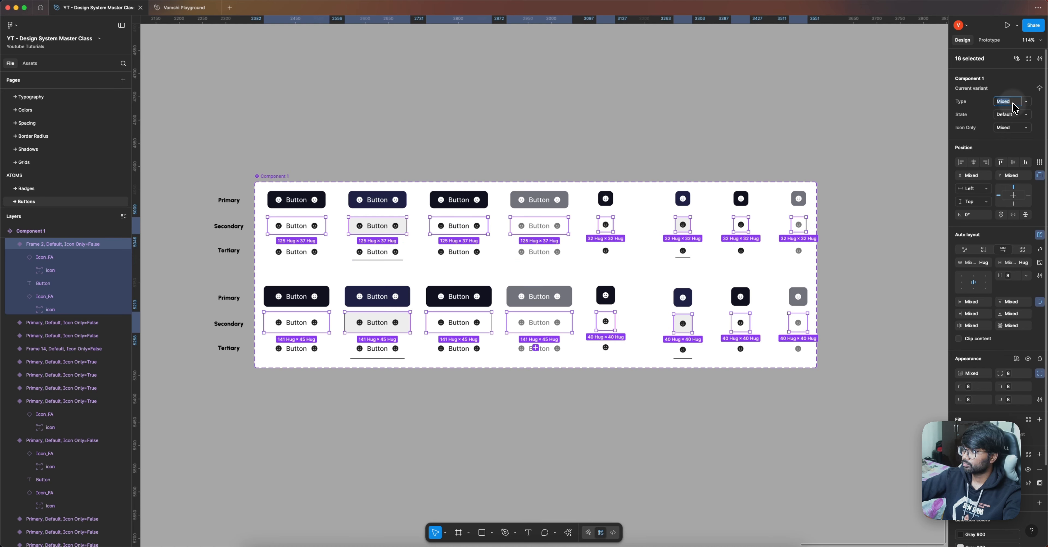
type("Seconda")
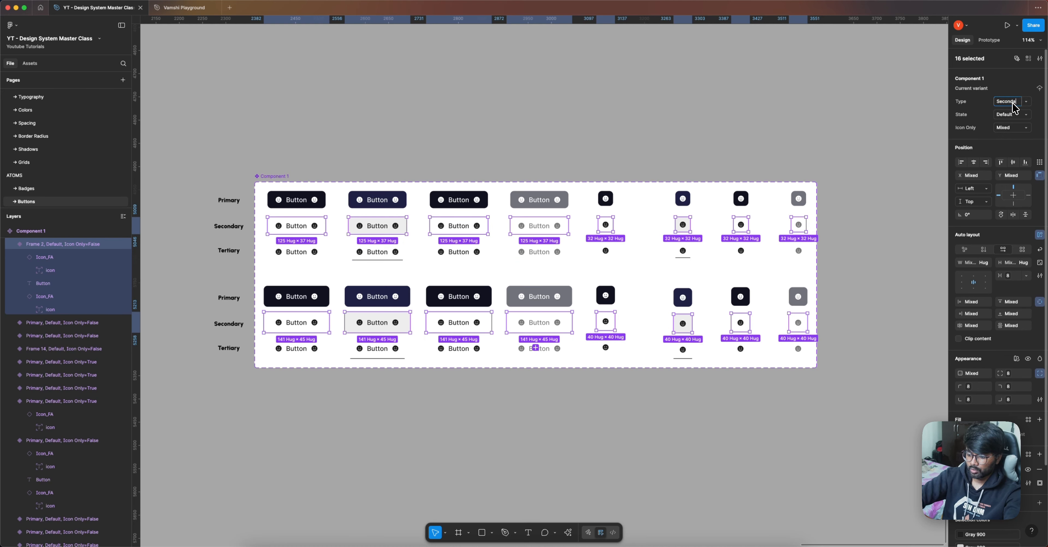
type("ry")
key("Return")
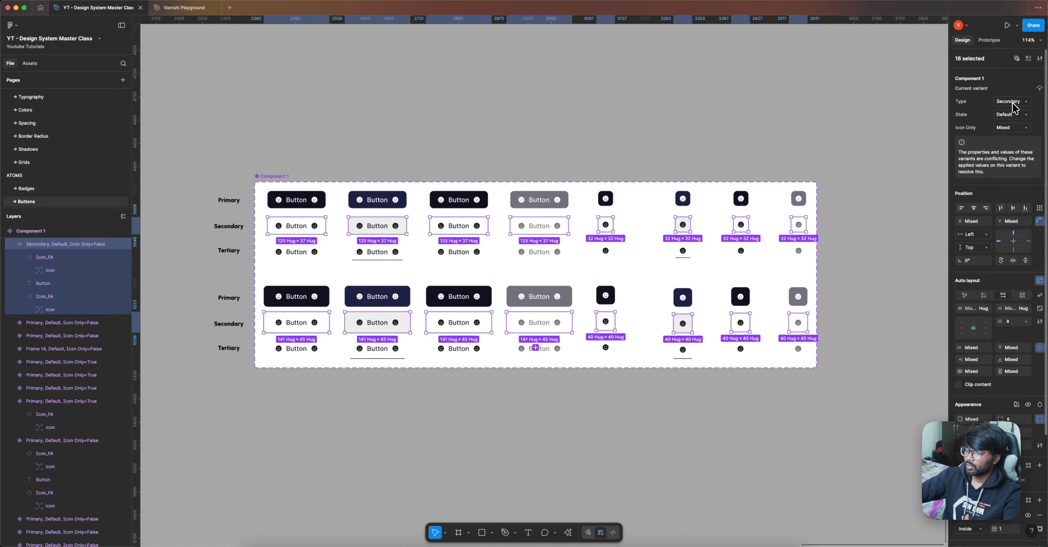
Set Type to Tertiary for all the tertiary text and icon-only variants in both sizes
left_click(296, 352)
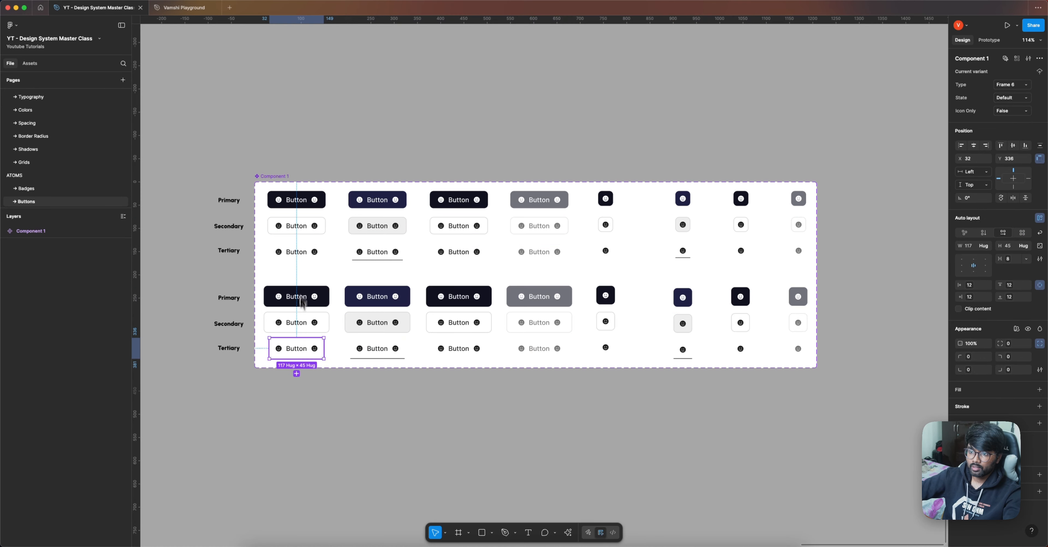
left_click(317, 254, "shift")
left_click(391, 254, "shift")
left_click(374, 346, "shift")
left_click(460, 257, "shift")
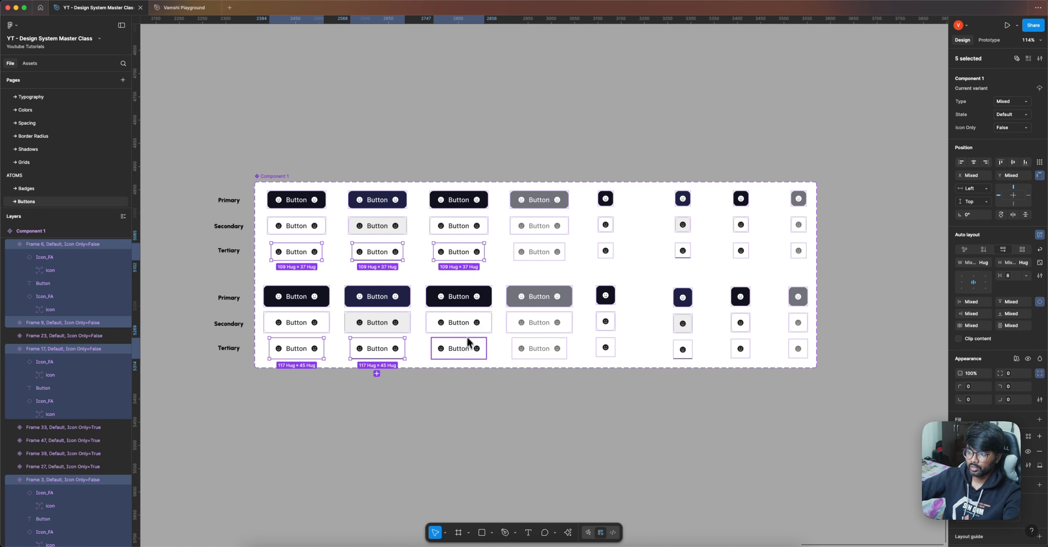
left_click(468, 343, "shift")
left_click(541, 251, "shift")
left_click(554, 346, "shift")
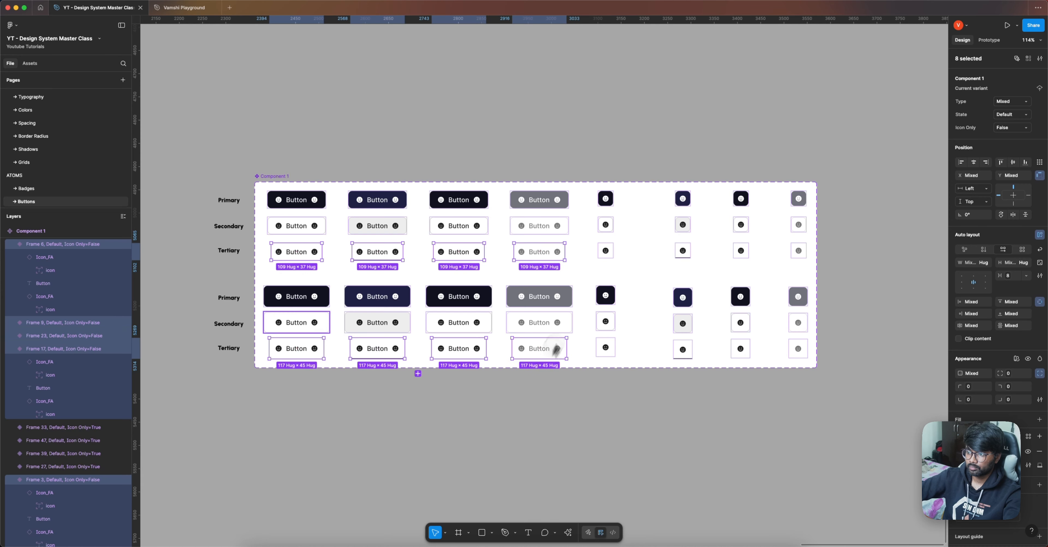
left_click(609, 253, "shift")
left_click(606, 345, "shift")
left_click(682, 253, "shift")
left_click(683, 348, "shift")
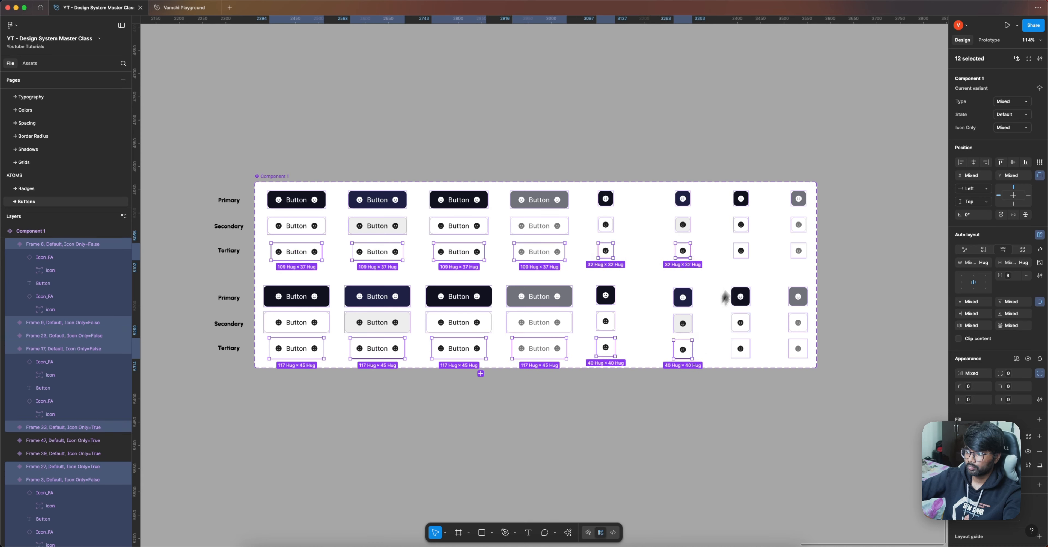
left_click(741, 251, "shift")
left_click(740, 348, "shift")
left_click(798, 251, "shift")
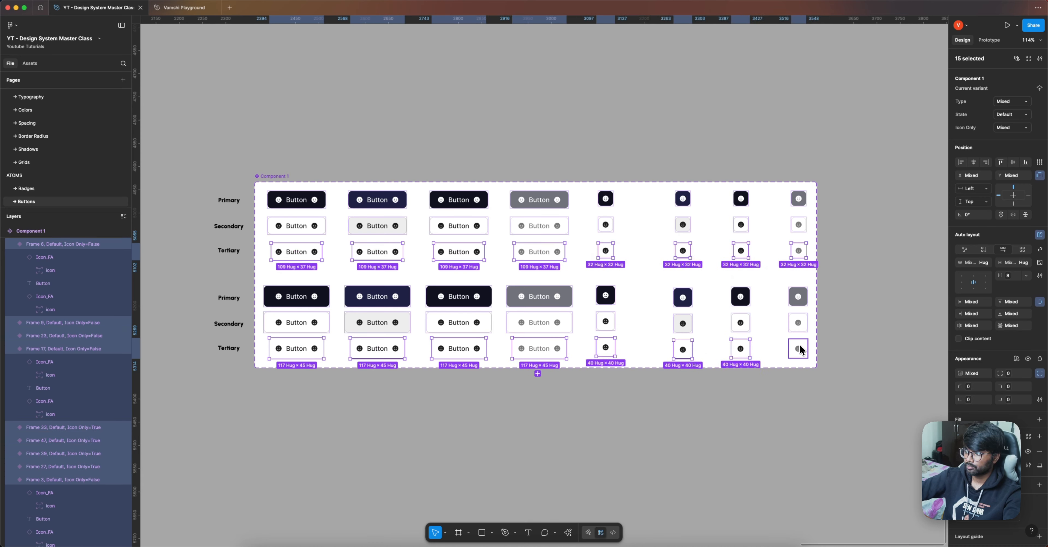
left_click(800, 350, "shift")
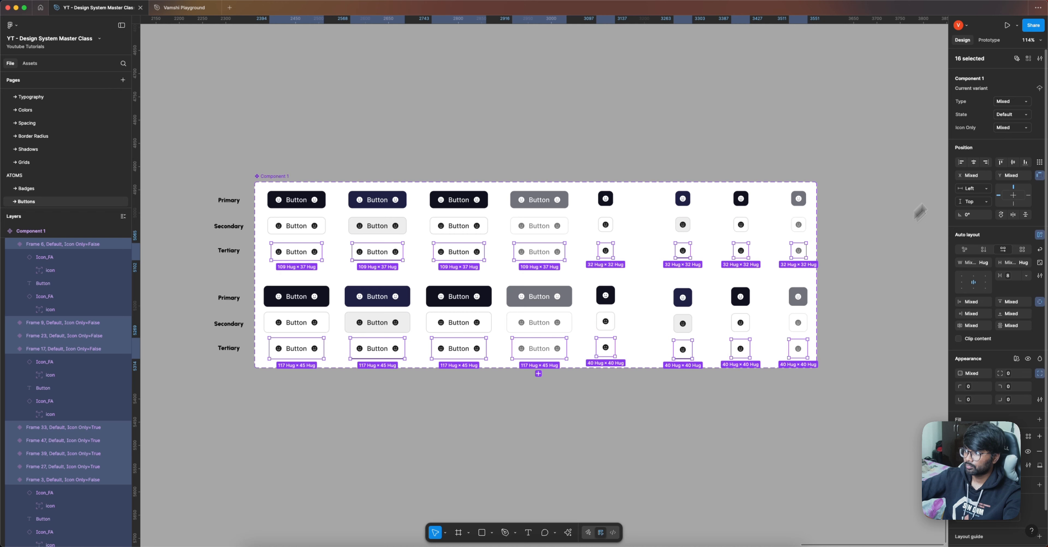
left_click(1007, 108)
type("Tertiary")
key("Return")
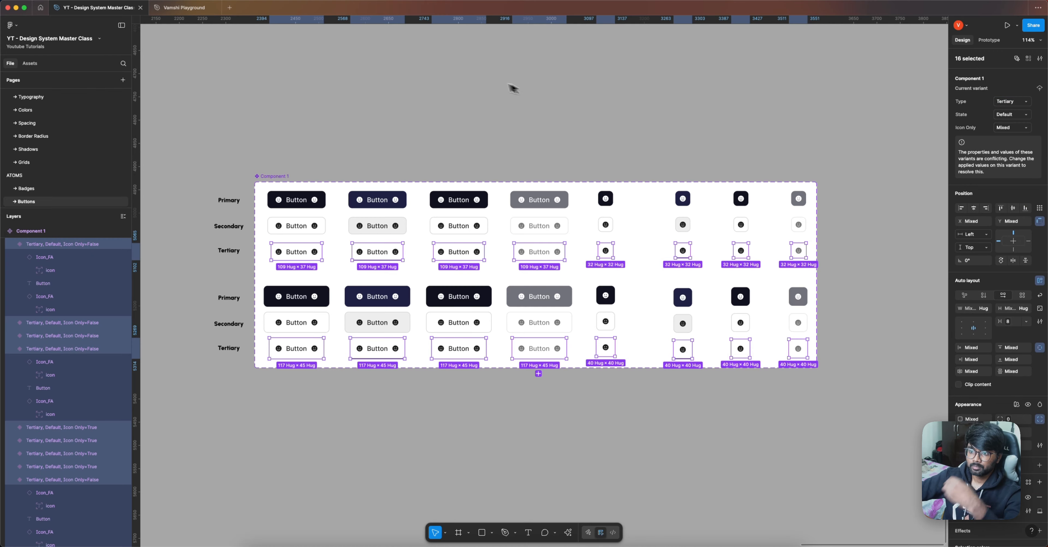
Check the State value of the first-column text and icon-only variants across all types and both sizes
left_click(485, 84)
left_click_drag(245, 169, 323, 255)
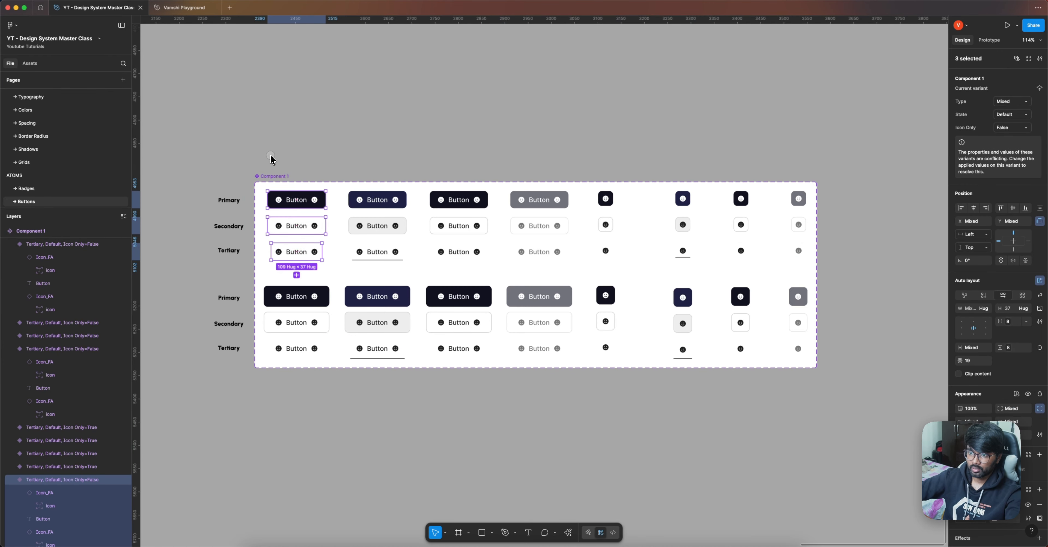
left_click_drag(270, 158, 335, 362)
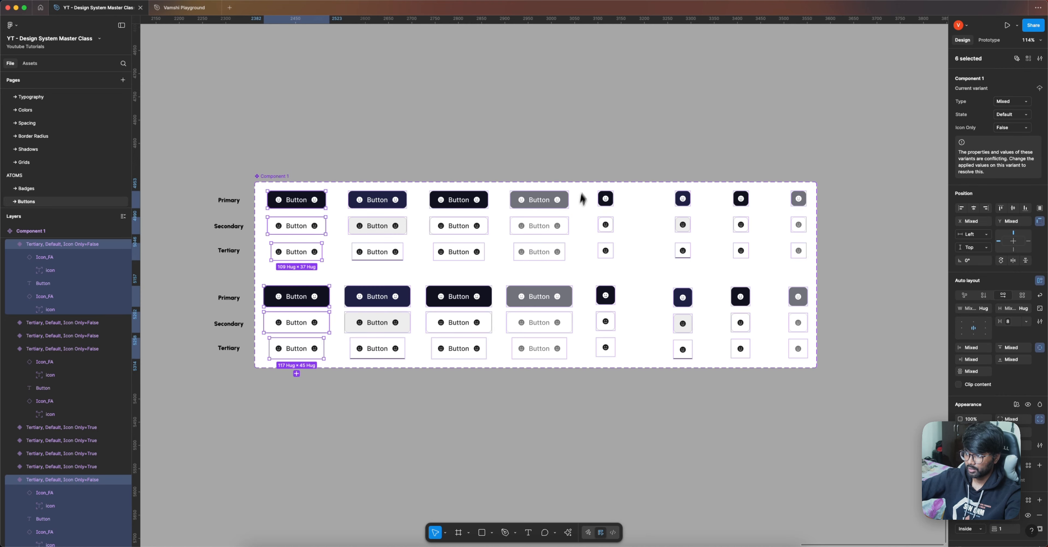
left_click_drag(592, 176, 643, 377)
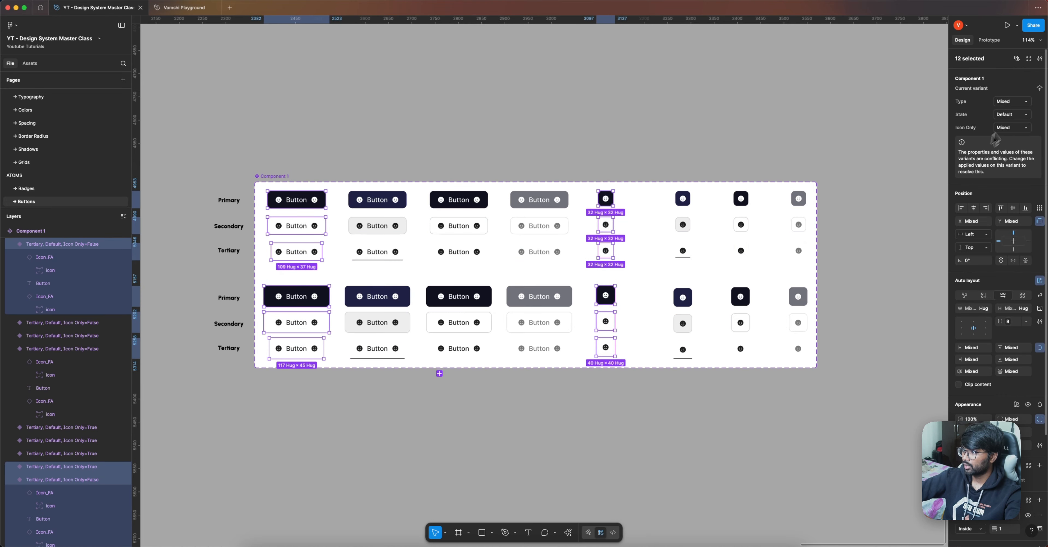
left_click(462, 126)
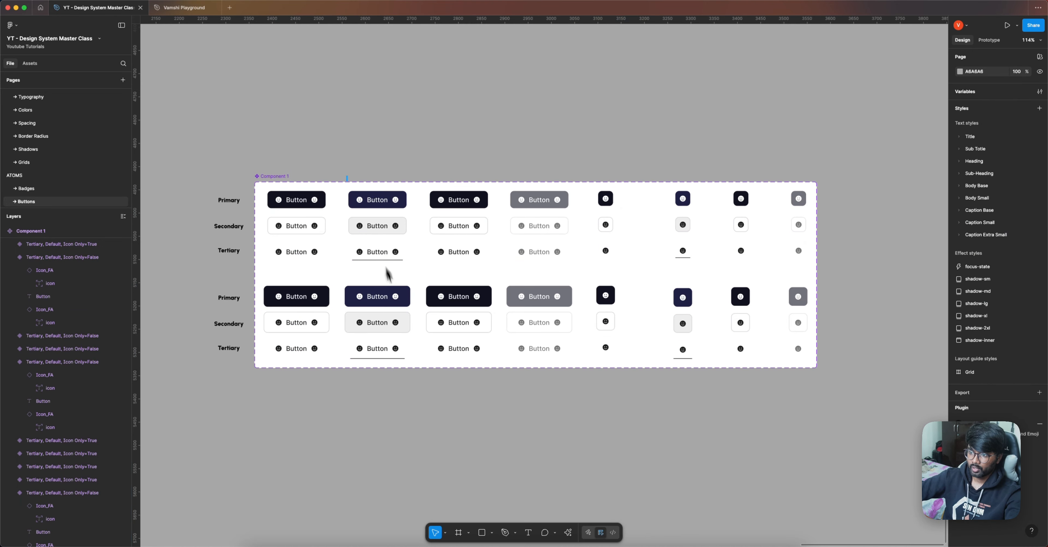
Set State to Hover for the second-column text and icon-only variants of every type in both sizes
left_click_drag(386, 274, 413, 366)
left_click_drag(650, 182, 714, 370)
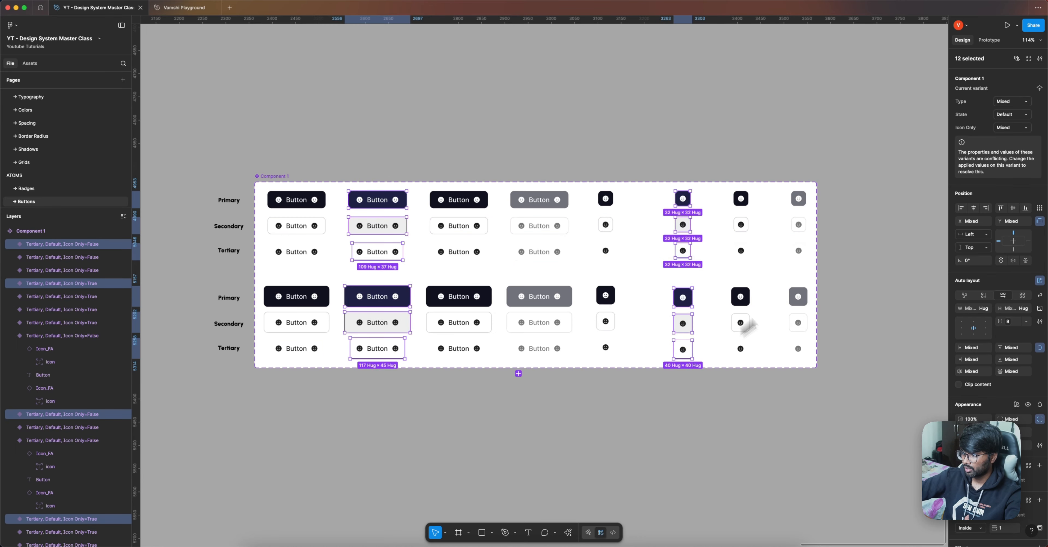
left_click(1016, 117)
type("Hover")
key("Return")
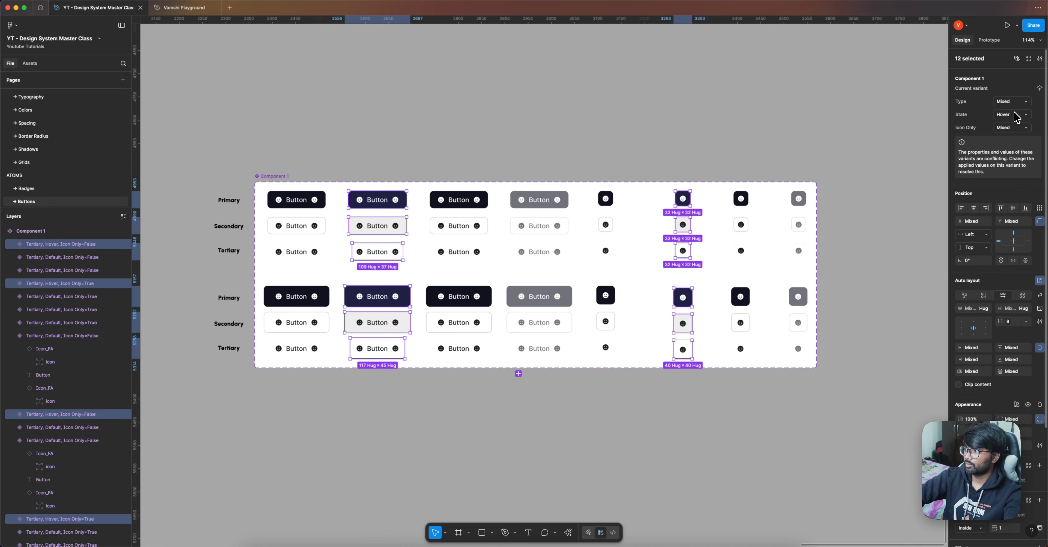
Set State to Pressed for the third-column text and icon-only variants of every type in both sizes
left_click_drag(423, 156, 507, 363)
left_click_drag(728, 170, 764, 372)
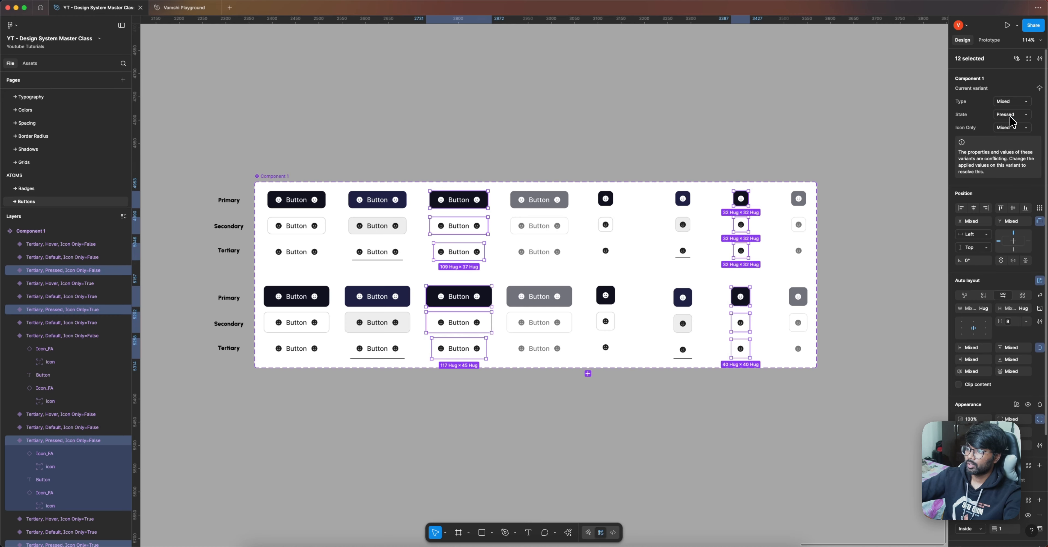
left_click(561, 150)
Set State to Disabled for the faded text and icon-only variants of every type in both sizes
left_click_drag(502, 141, 578, 382)
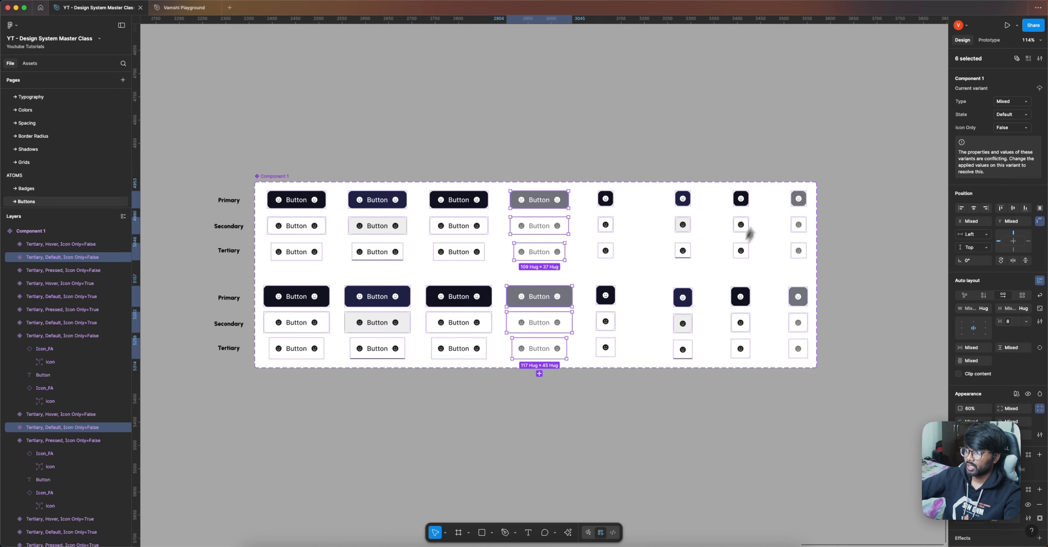
left_click_drag(777, 176, 834, 384)
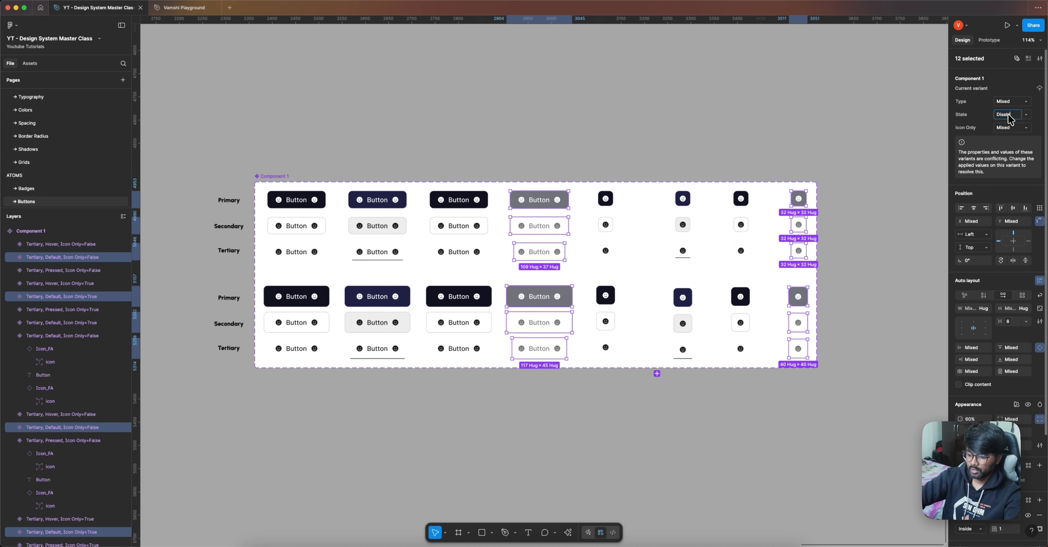
key("Return")
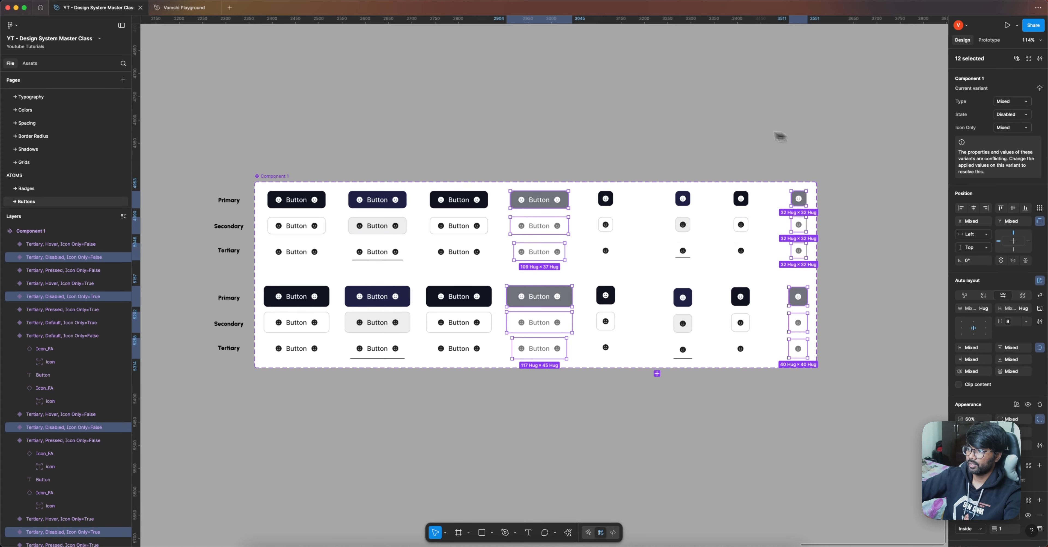
left_click(538, 135)
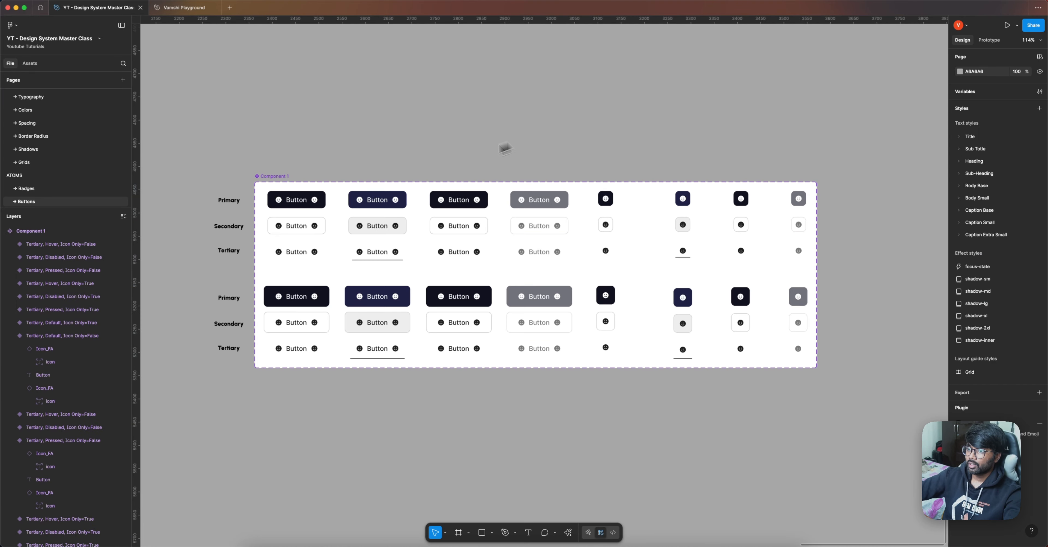
Place a test instance of the smaller primary default button above the component set and toggle its Icon Only property on and off
left_click(310, 200)
left_click_drag(310, 200, 525, 143)
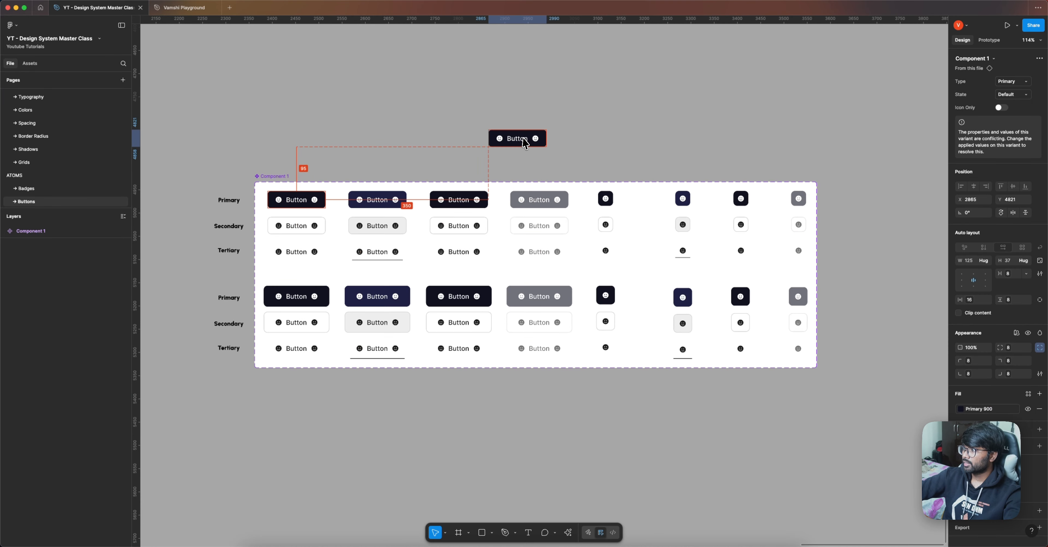
left_click(997, 107)
left_click(998, 108)
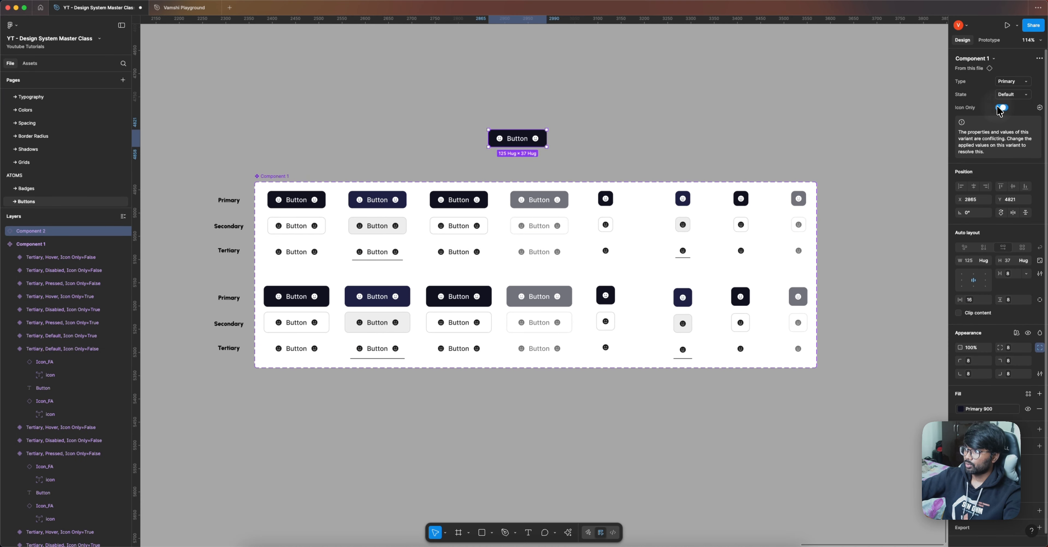
Try the test instance's State property with Hover, Pressed and Disabled in turn
left_click(1009, 98)
left_click(1008, 104)
left_click(1011, 98)
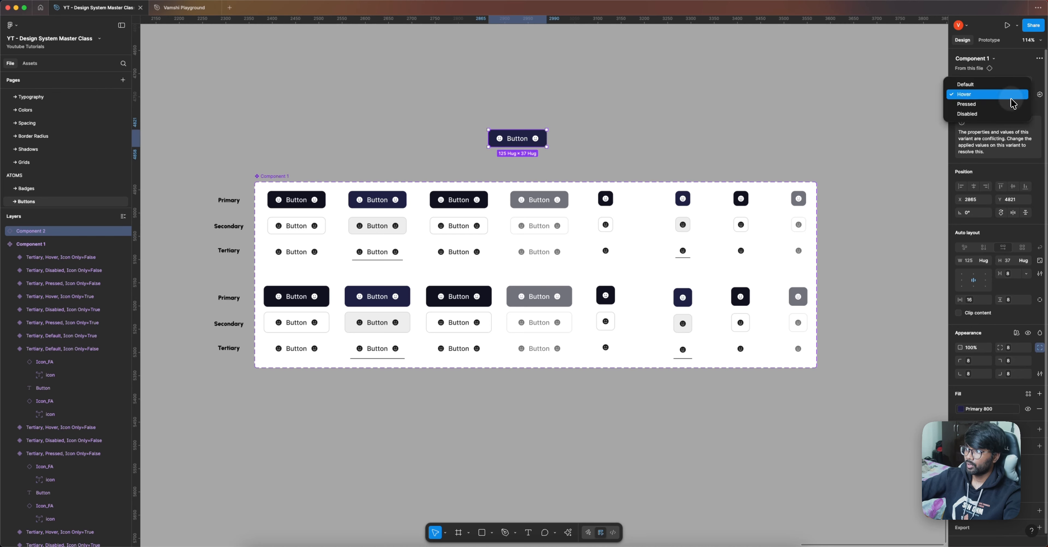
left_click(1011, 105)
left_click(1011, 94)
left_click(1011, 104)
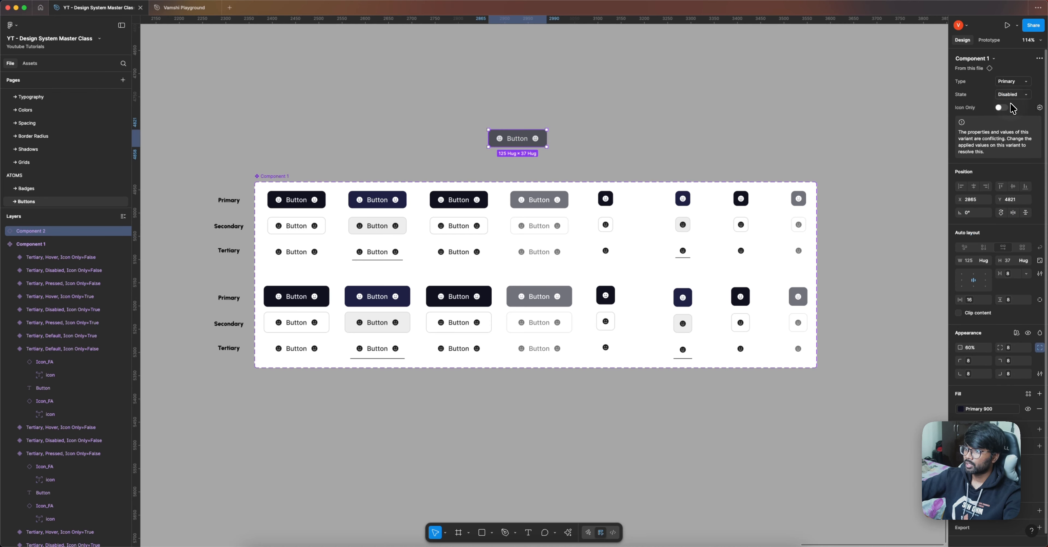
Switch the test instance's Type to the stray Frame 14 value and delete the instance
left_click(1013, 82)
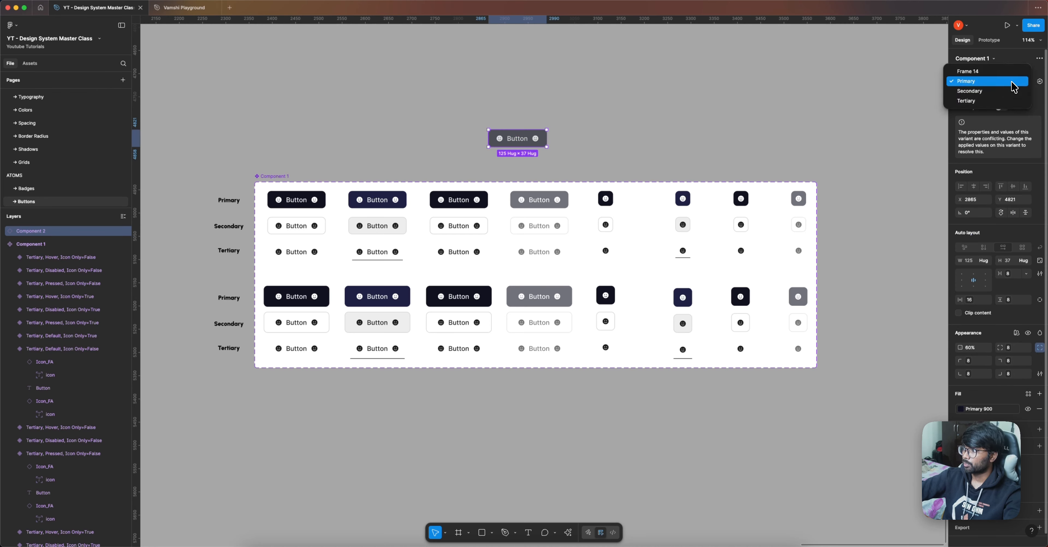
left_click(968, 71)
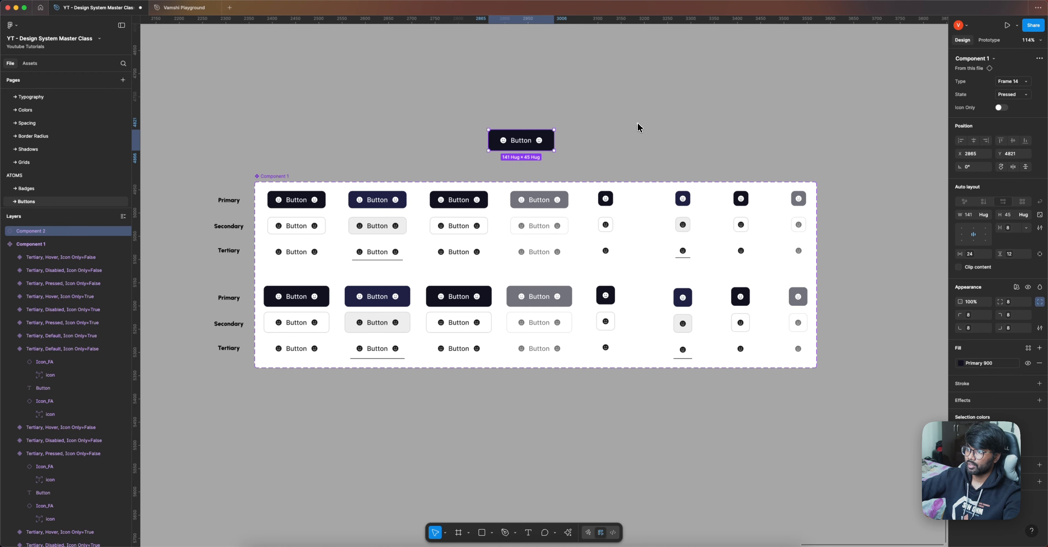
key("Delete")
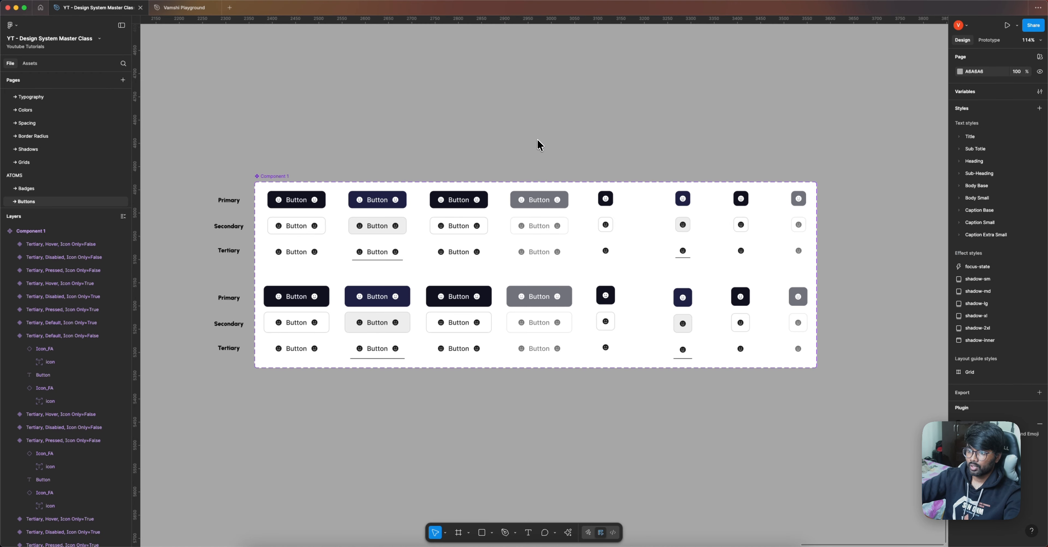
Set Type to Primary on the larger primary pressed text variant that carries the stray Frame 14 value
left_click(368, 300)
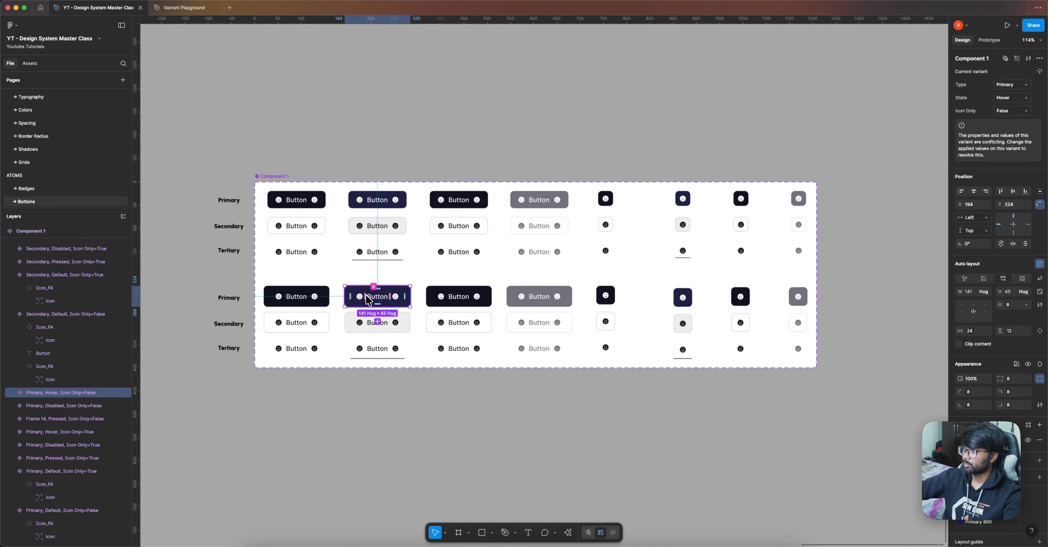
left_click(435, 297)
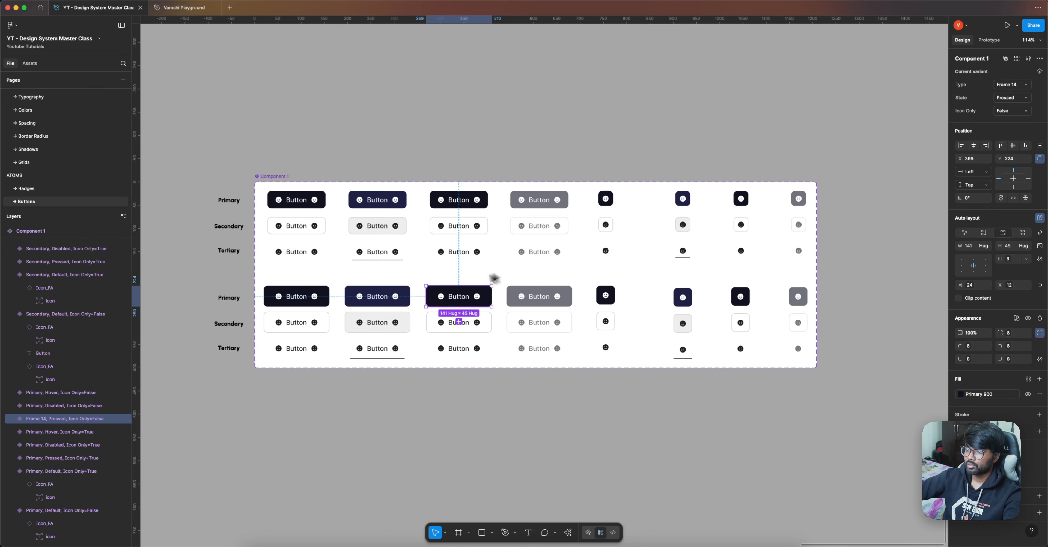
left_click(1006, 87)
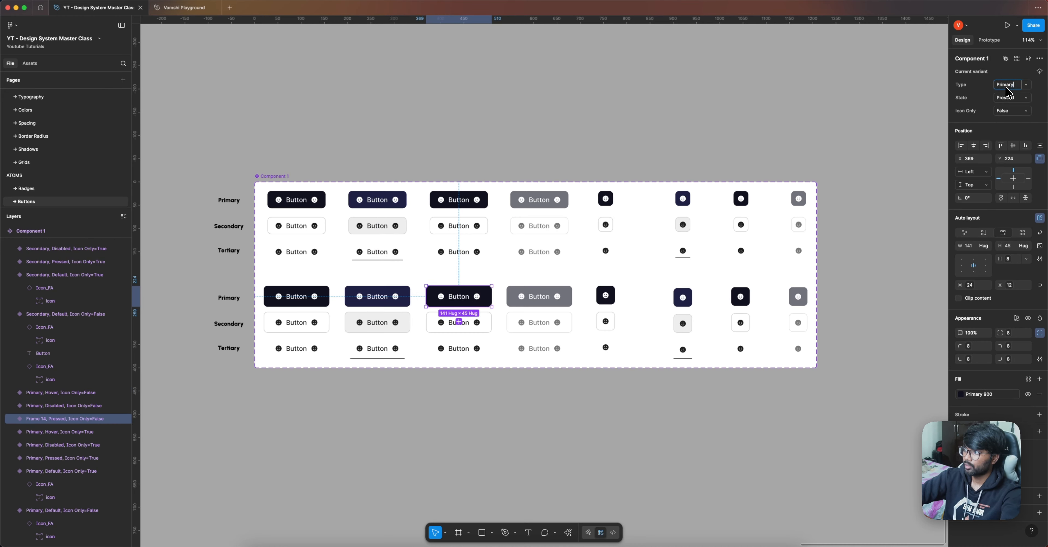
key("Return")
left_click(378, 252)
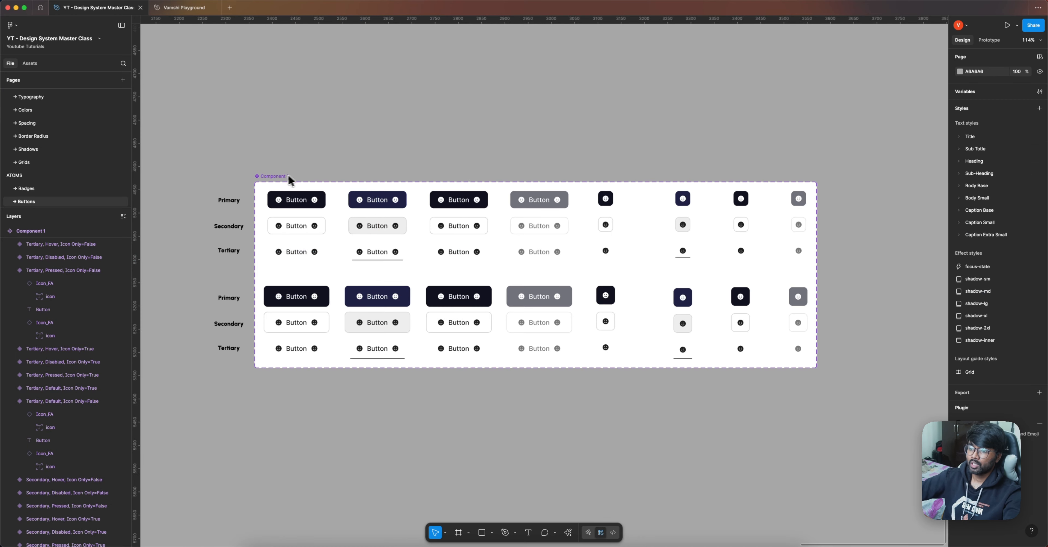
Add a variant property named Size with the value Small to the component set
left_click(278, 177)
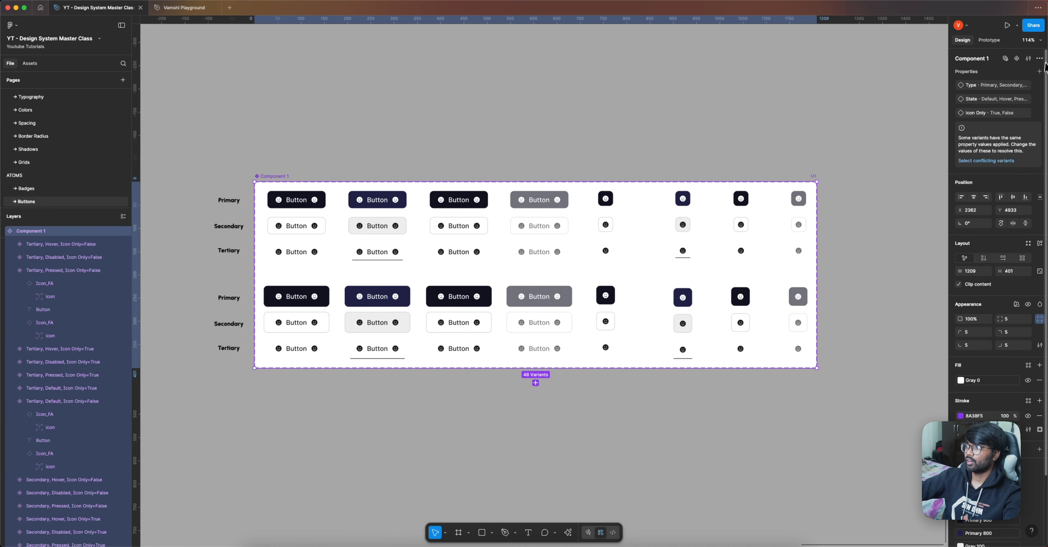
left_click(1039, 72)
left_click(986, 105)
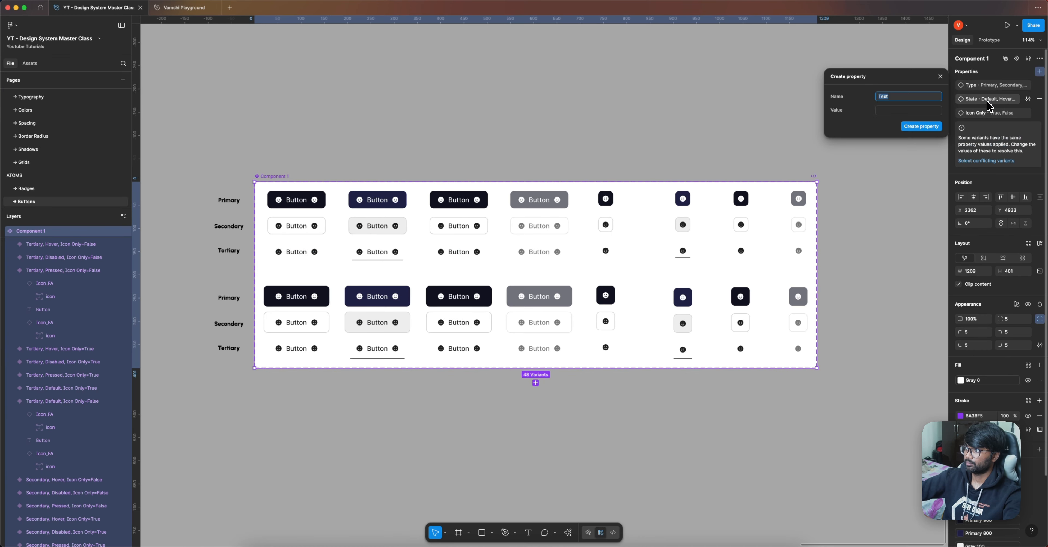
left_click(940, 76)
left_click(1040, 72)
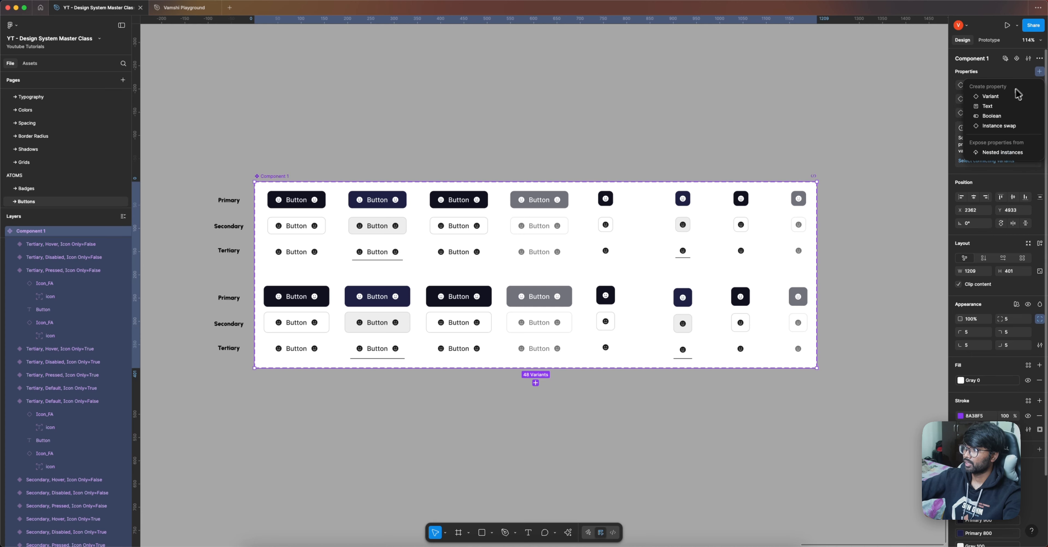
left_click(994, 97)
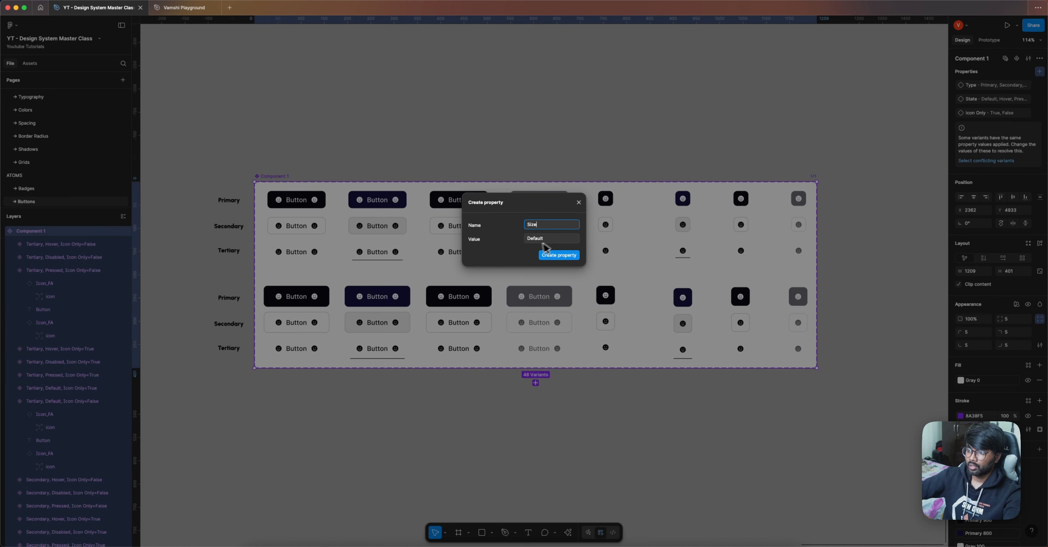
left_click(551, 239)
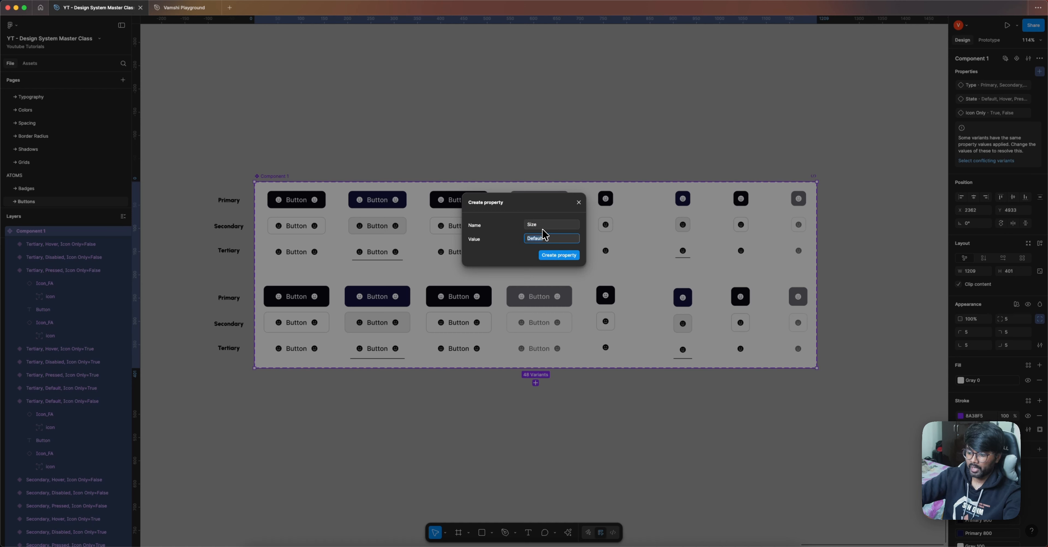
key("Return")
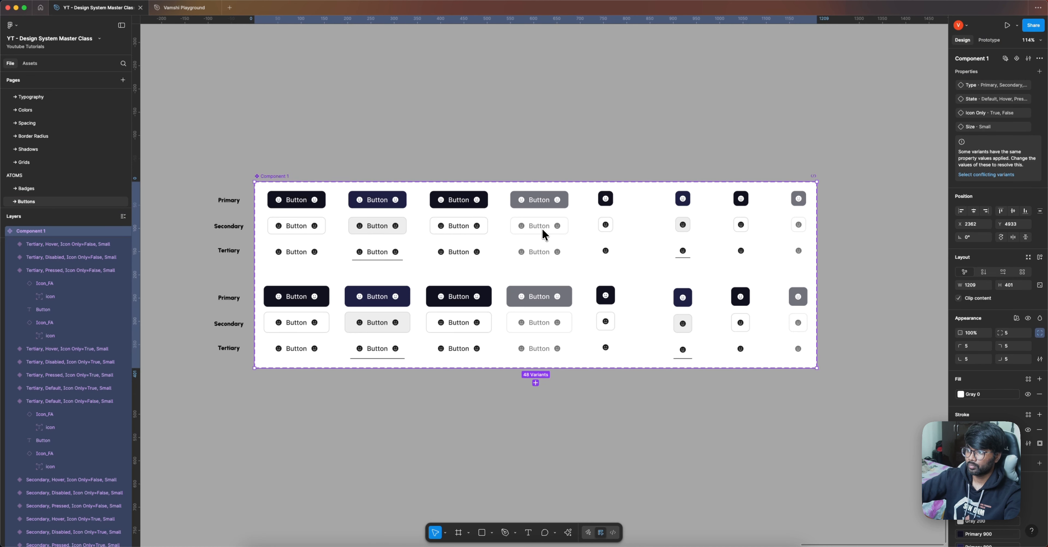
Set Size to Default for all larger text and icon-only variants, leaving the row labels out of the selection
left_click(522, 140)
left_click_drag(167, 291, 877, 365)
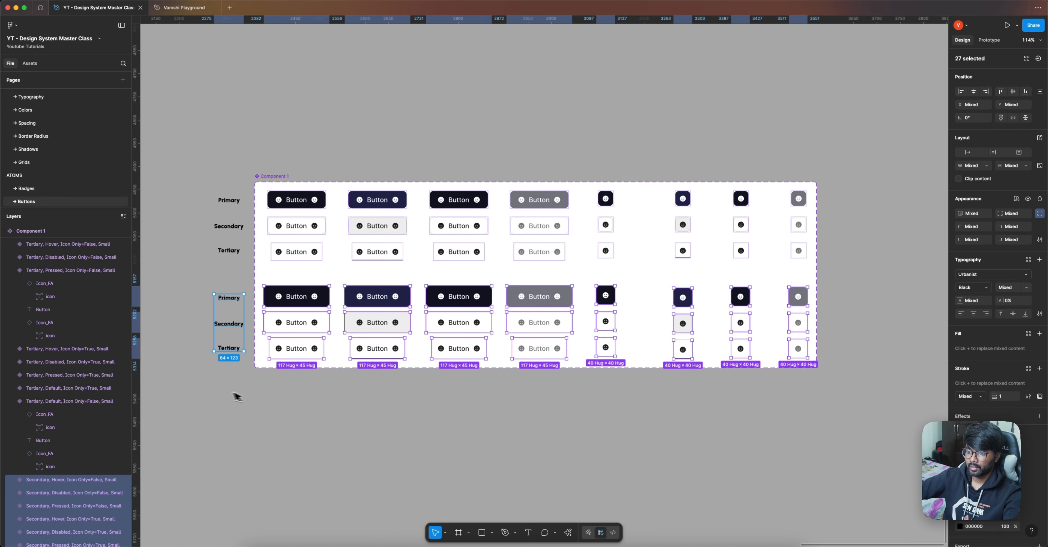
left_click(229, 324, "shift")
left_click_drag(203, 289, 248, 370)
left_click(1017, 144)
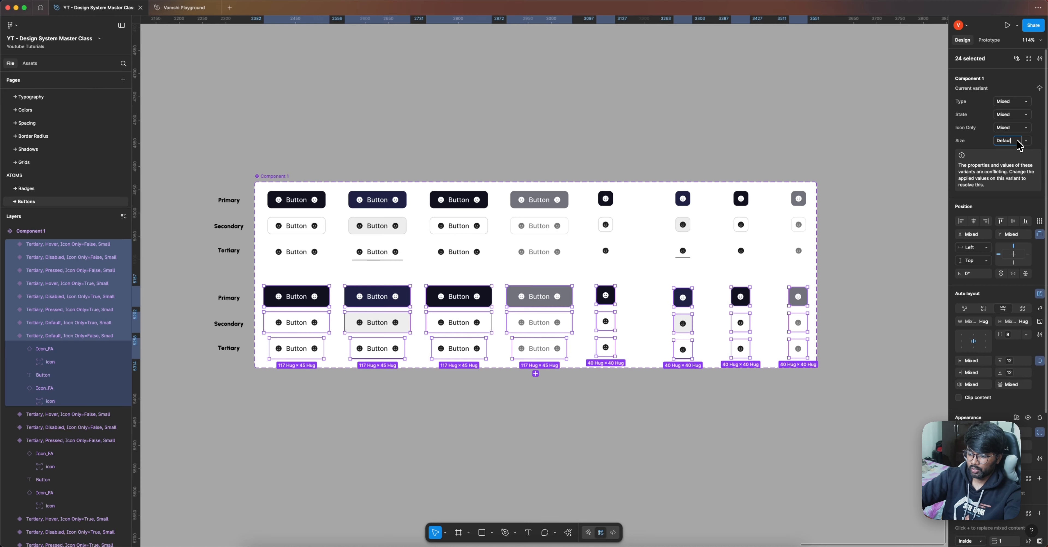
type("Default")
key("Return")
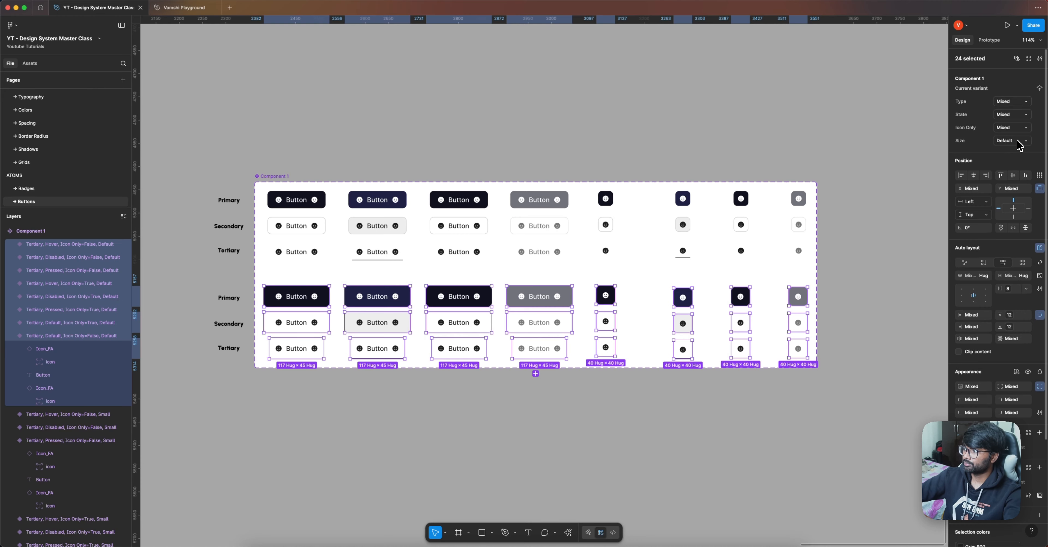
left_click(599, 104)
Rename the component set as Button
scroll(448, 109, "right", 1)
scroll(260, 130, "down", 3)
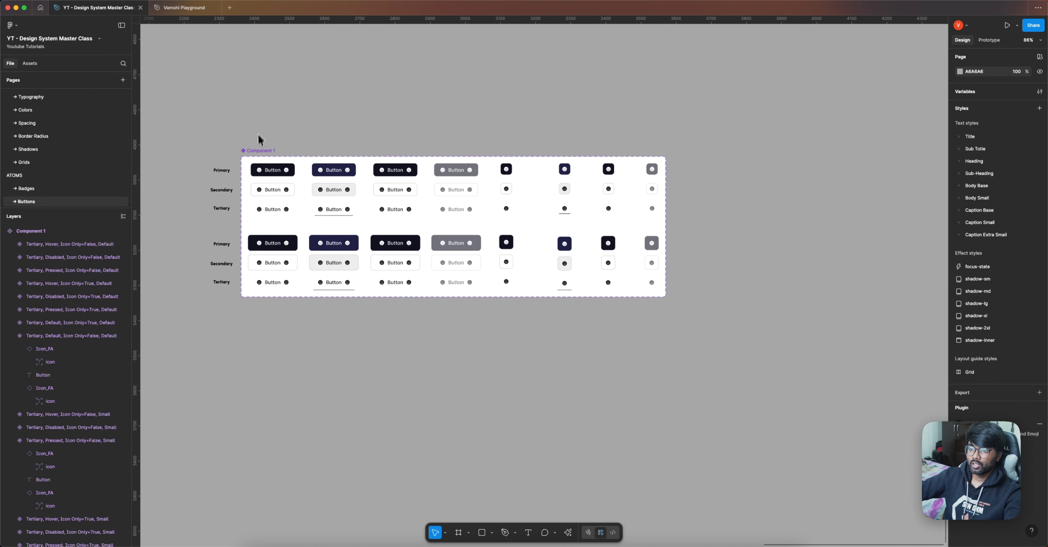
left_click(254, 151)
type("Bu")
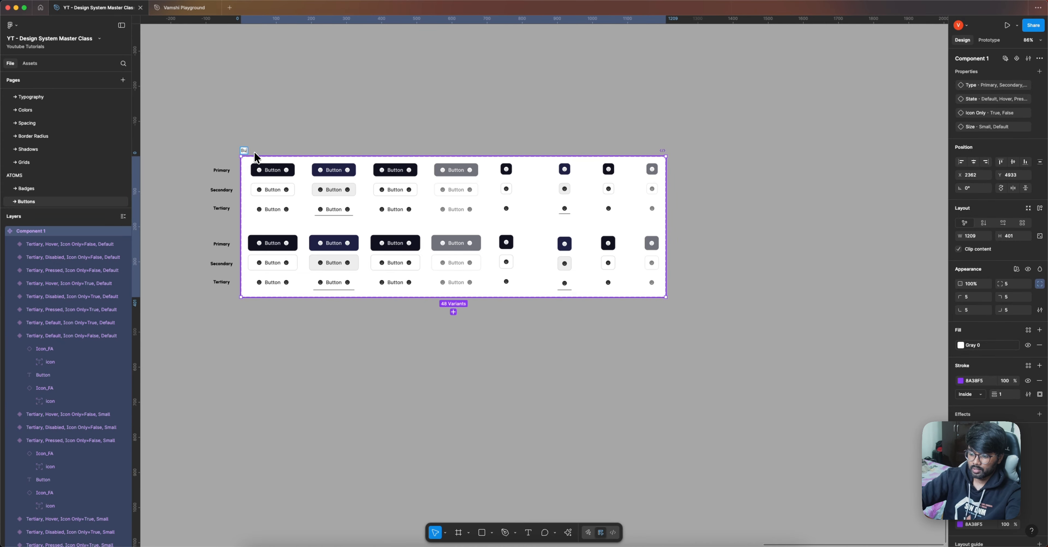
type("tton")
left_click(268, 130)
Place a test instance of the small primary default button above the Button set and toggle Icon Only on and off
scroll(259, 153, "up", 8)
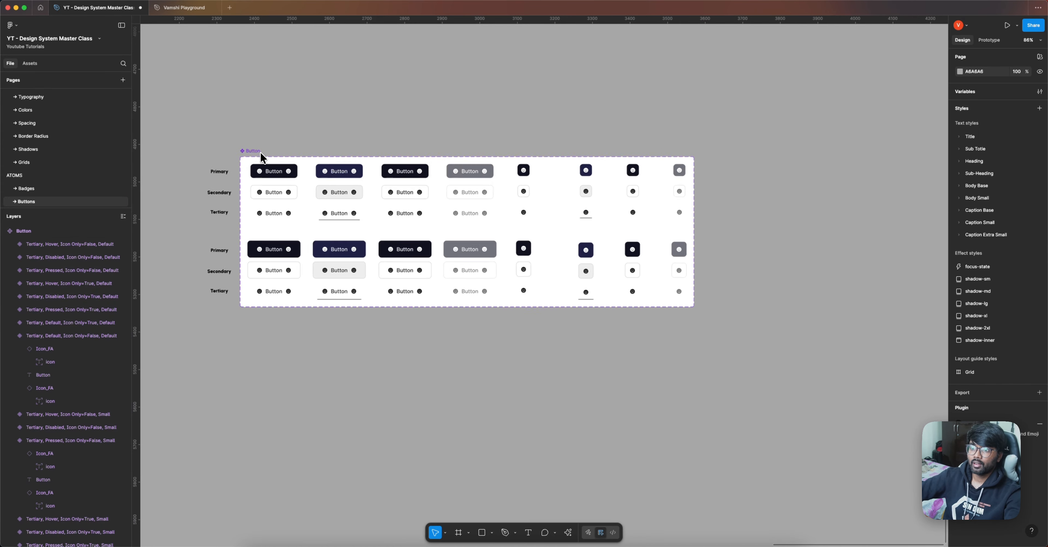
left_click(279, 187)
left_click_drag(280, 187, 382, 89)
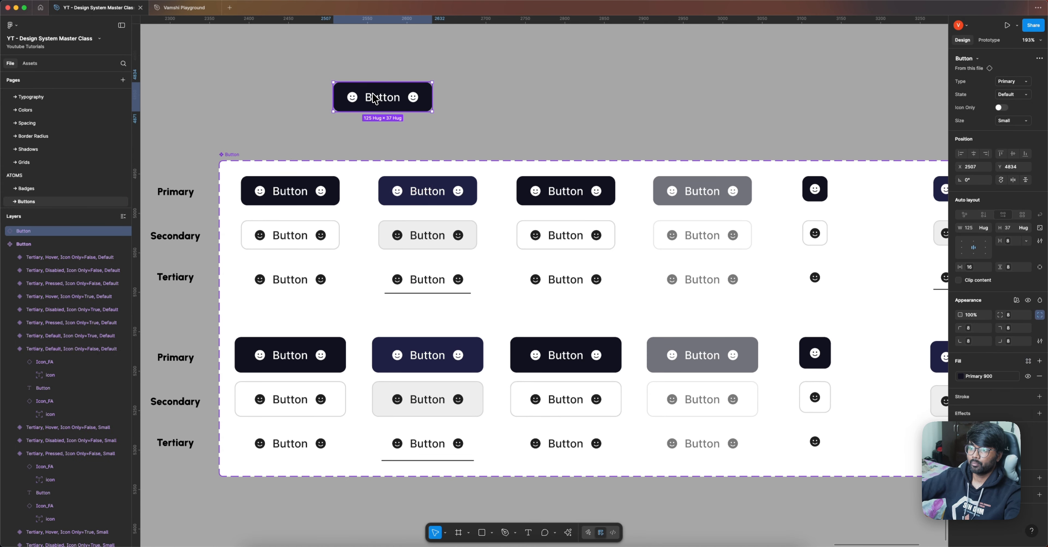
left_click(1003, 108)
left_click(1002, 109)
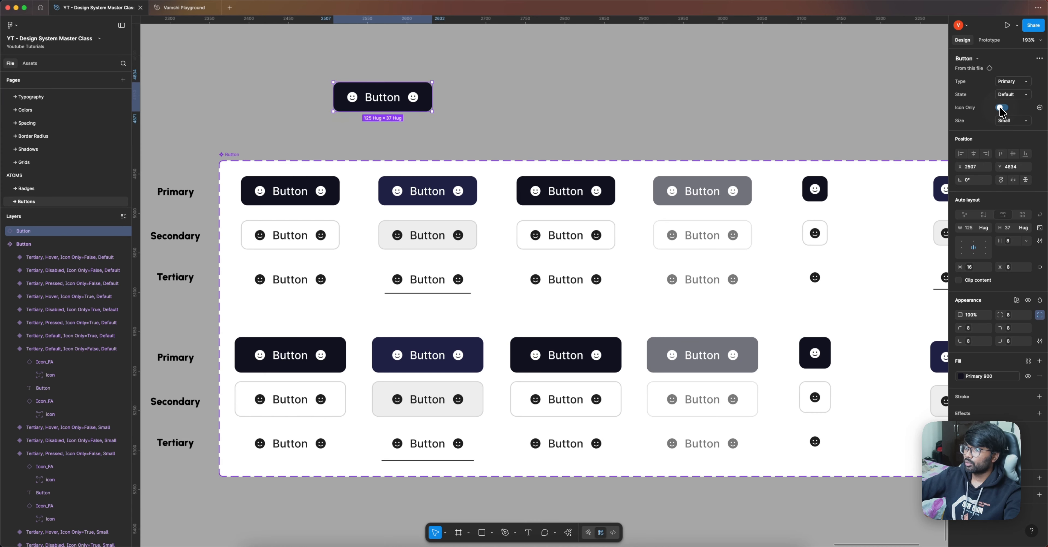
Try the test instance with Type Secondary and Tertiary, Size Default and Type Primary, and delete the instance
left_click(1028, 83)
left_click(1013, 93)
left_click(1015, 83)
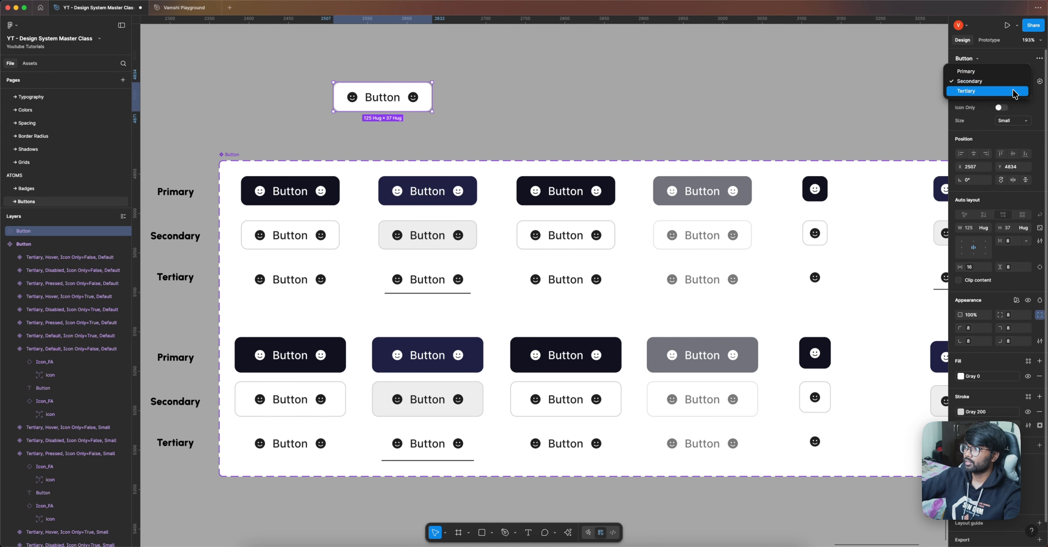
left_click(1013, 93)
left_click(1020, 126)
left_click(1017, 114)
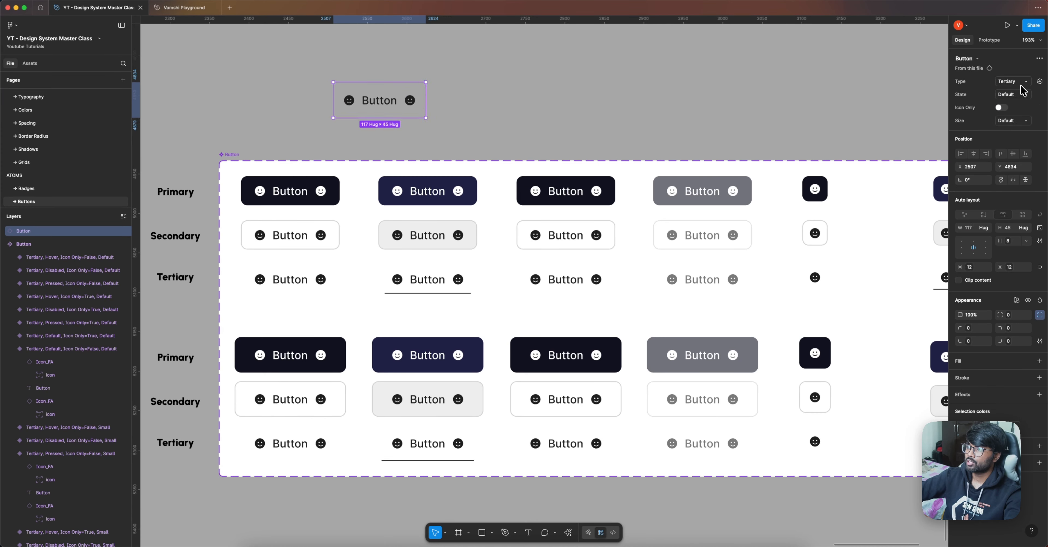
left_click(1021, 84)
left_click(1002, 69)
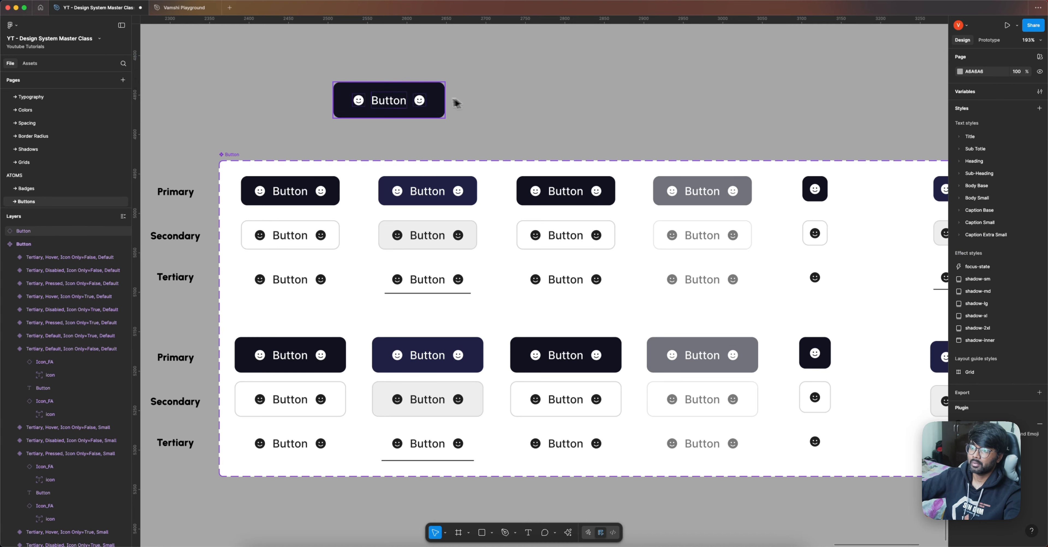
key("Delete")
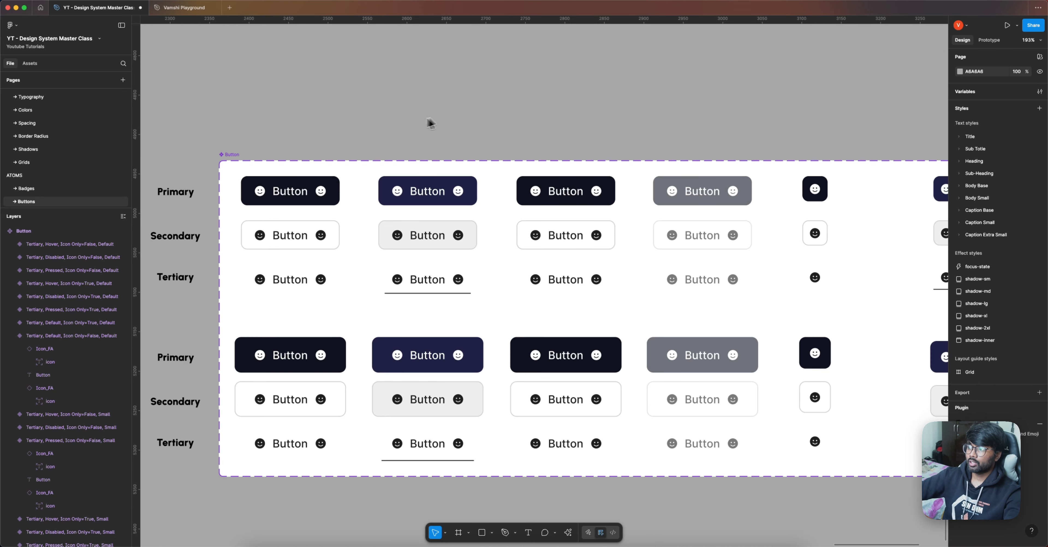
Create a visibility property named Icon left, with value True, for the leading icons of all text buttons in both sizes
scroll(430, 124, "down", 5)
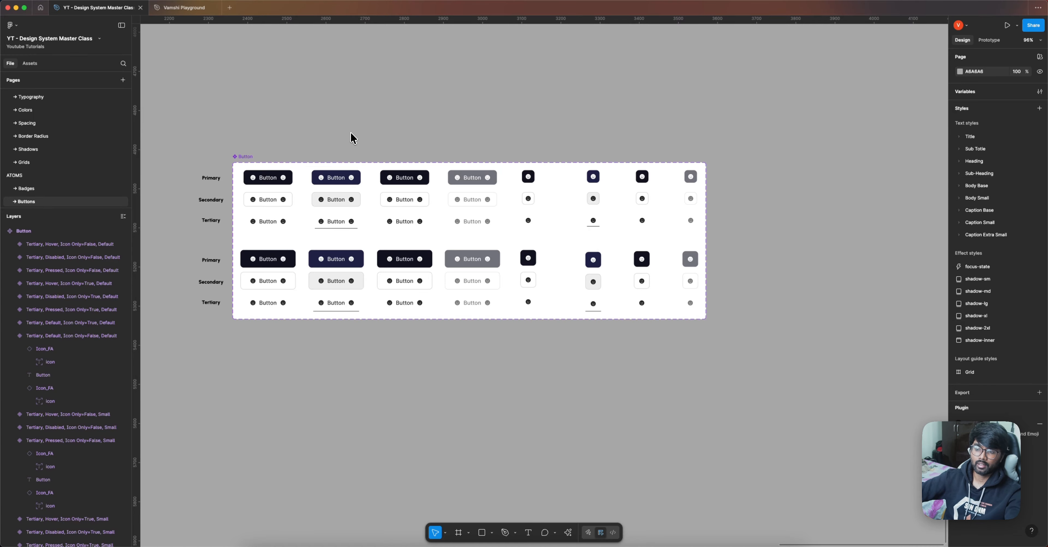
scroll(252, 185, "up", 5)
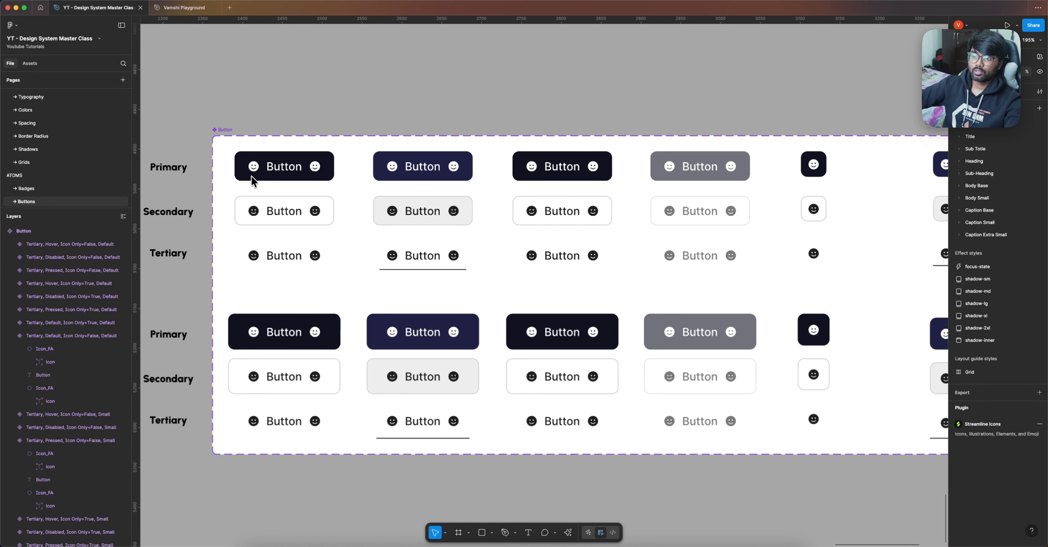
double_click(254, 167)
left_click(254, 211, "shift")
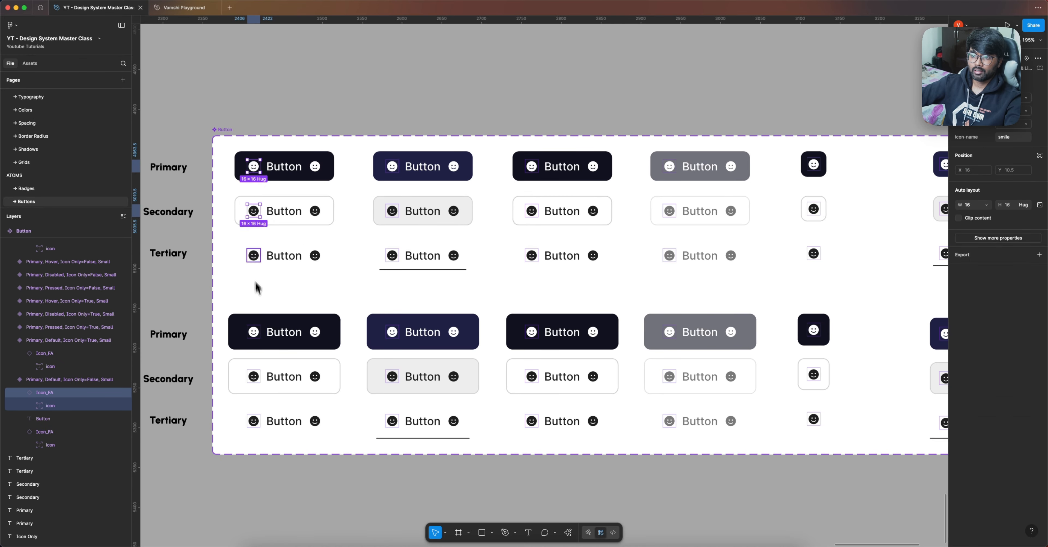
left_click(254, 256, "shift")
left_click(253, 332, "shift")
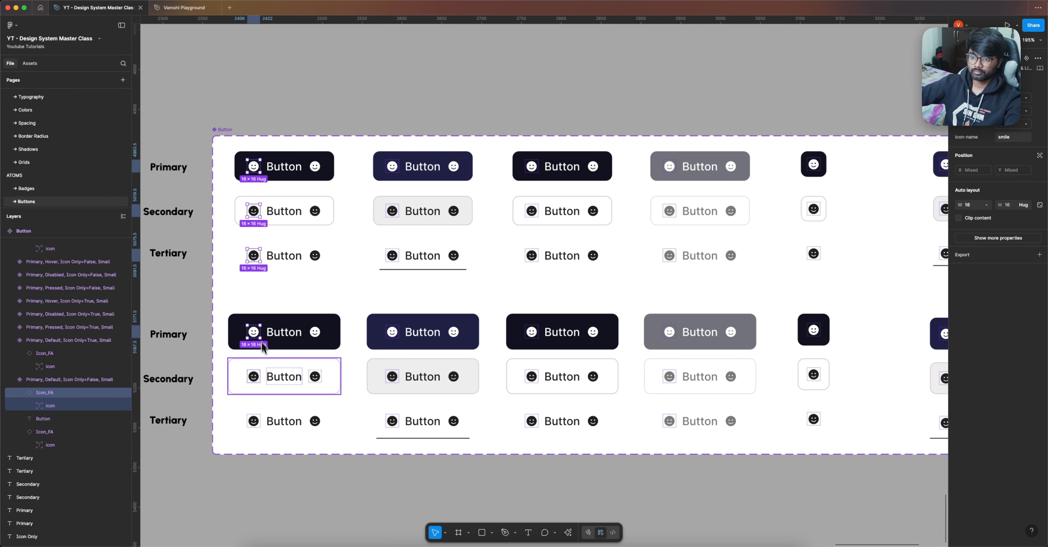
left_click(254, 377, "shift")
left_click(253, 421, "shift")
left_click(391, 376, "shift")
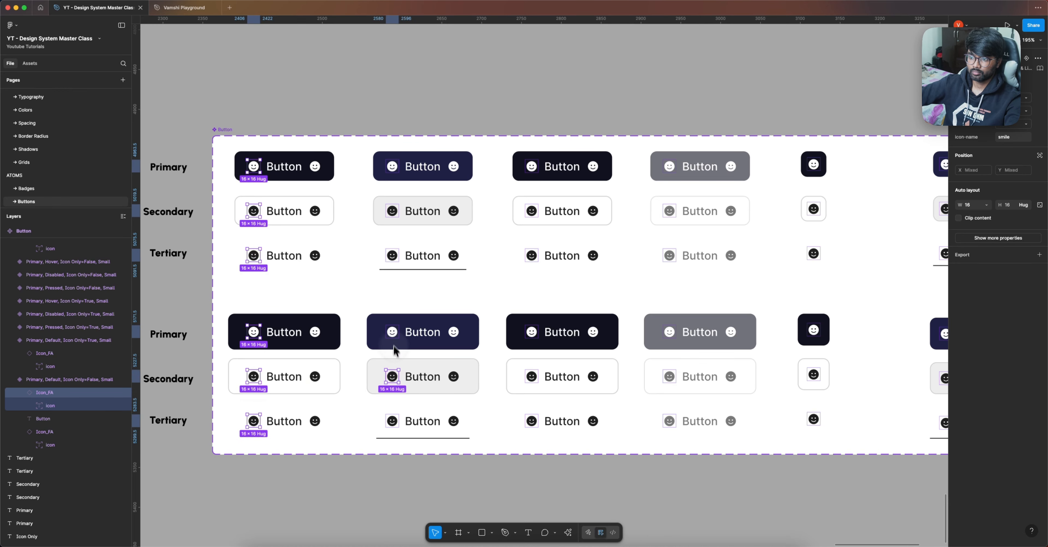
left_click(392, 332, "shift")
left_click(392, 421, "shift")
left_click(391, 255, "shift")
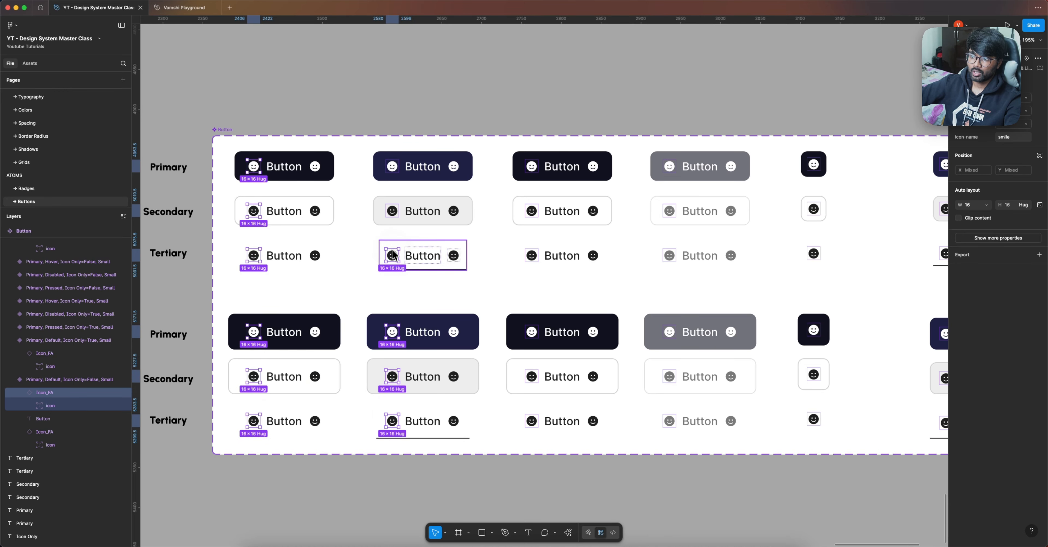
left_click(392, 211, "shift")
left_click(392, 166, "shift")
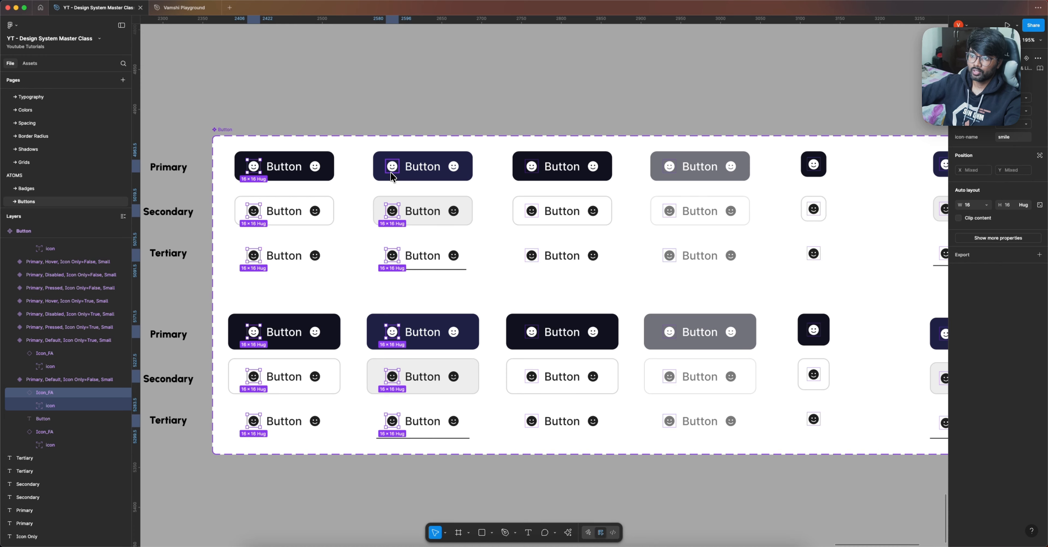
left_click(532, 166, "shift")
left_click(532, 210, "shift")
left_click(531, 256, "shift")
left_click(532, 332, "shift")
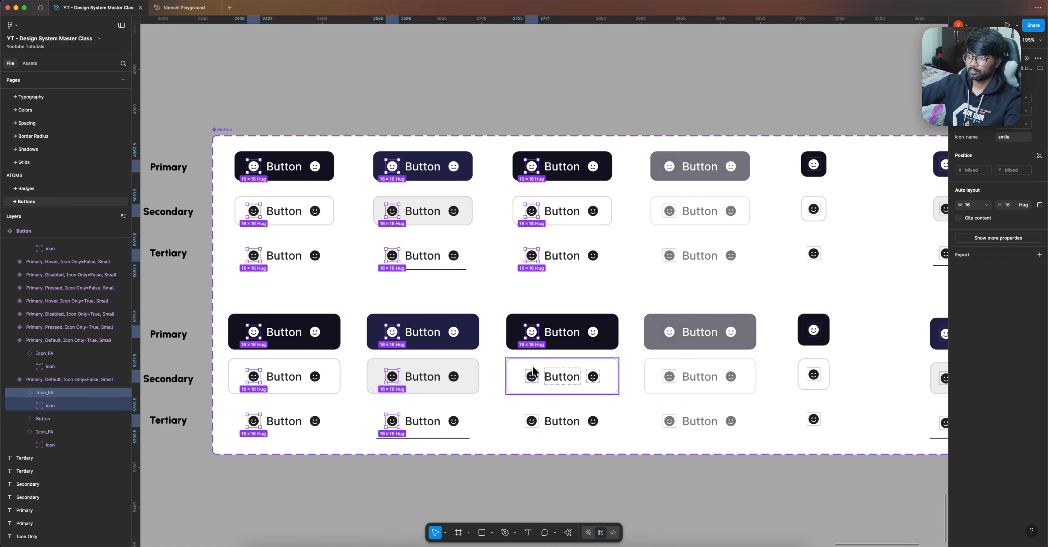
left_click(532, 376, "shift")
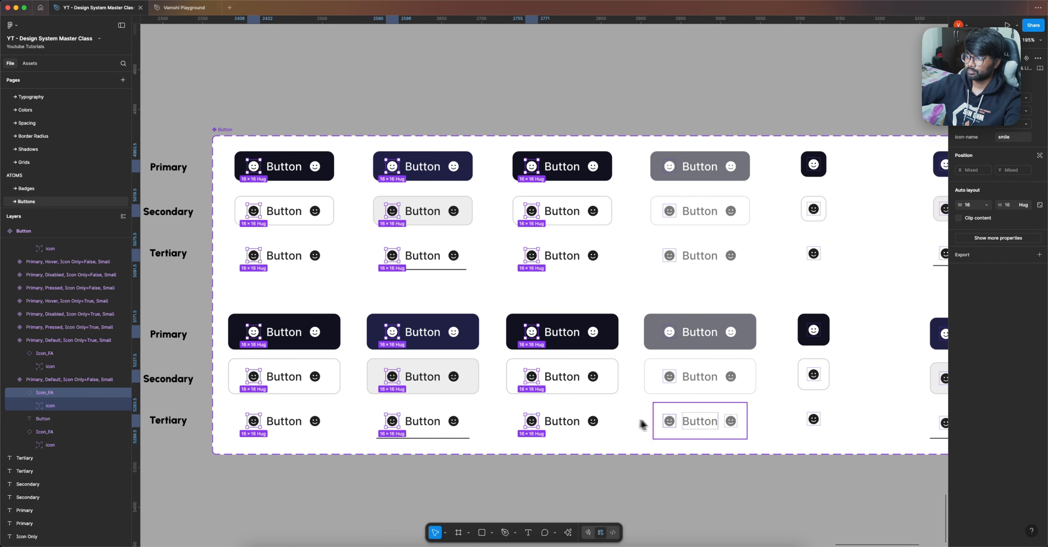
left_click(669, 421, "shift")
left_click(670, 373, "shift")
left_click(669, 332, "shift")
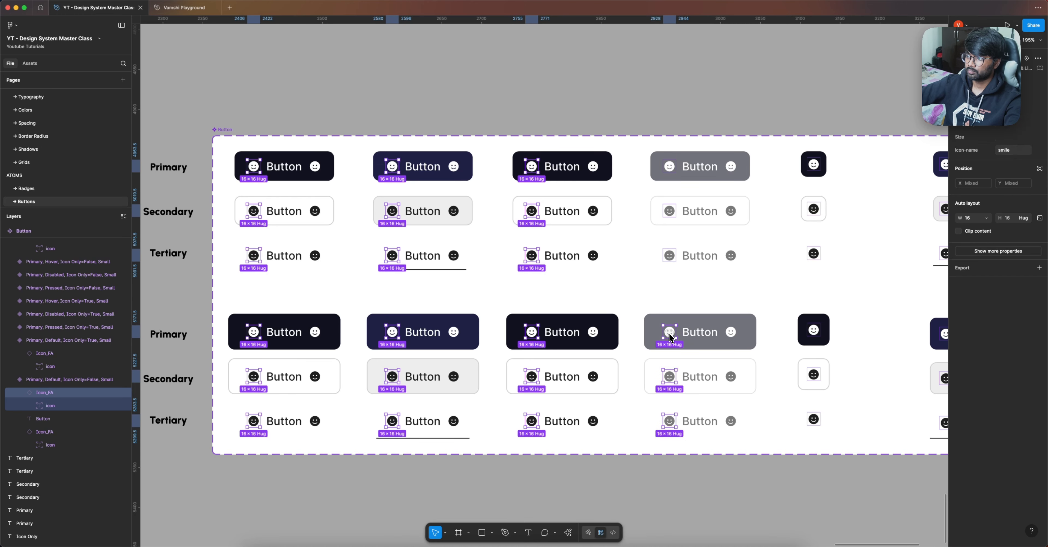
left_click(669, 256, "shift")
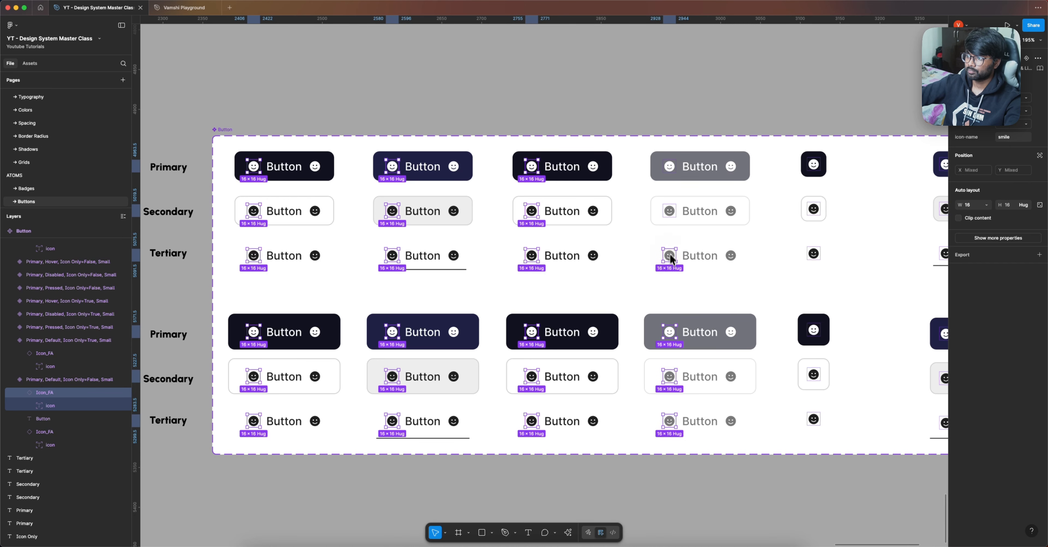
left_click(670, 212, "shift")
left_click(669, 166, "shift")
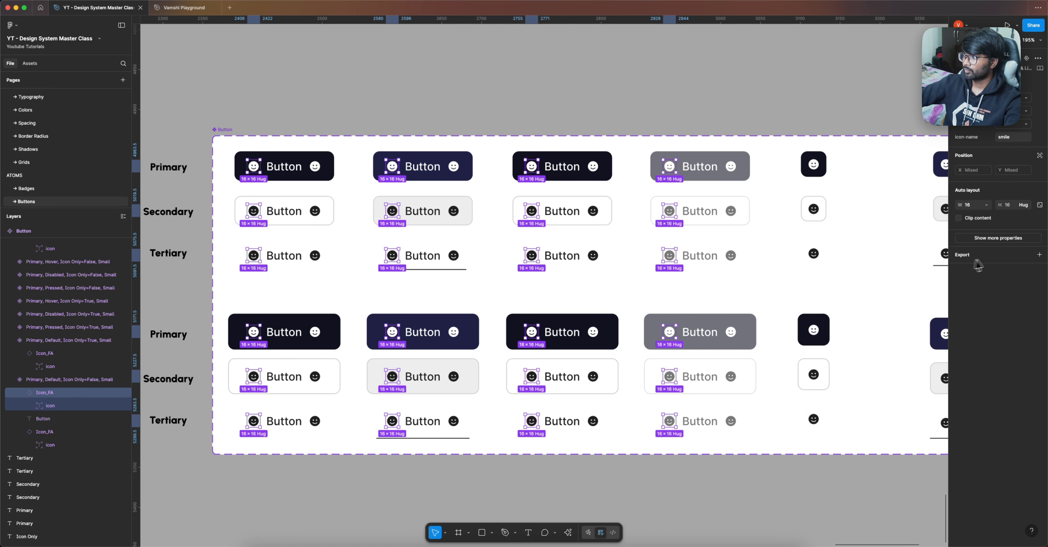
left_click(1002, 240)
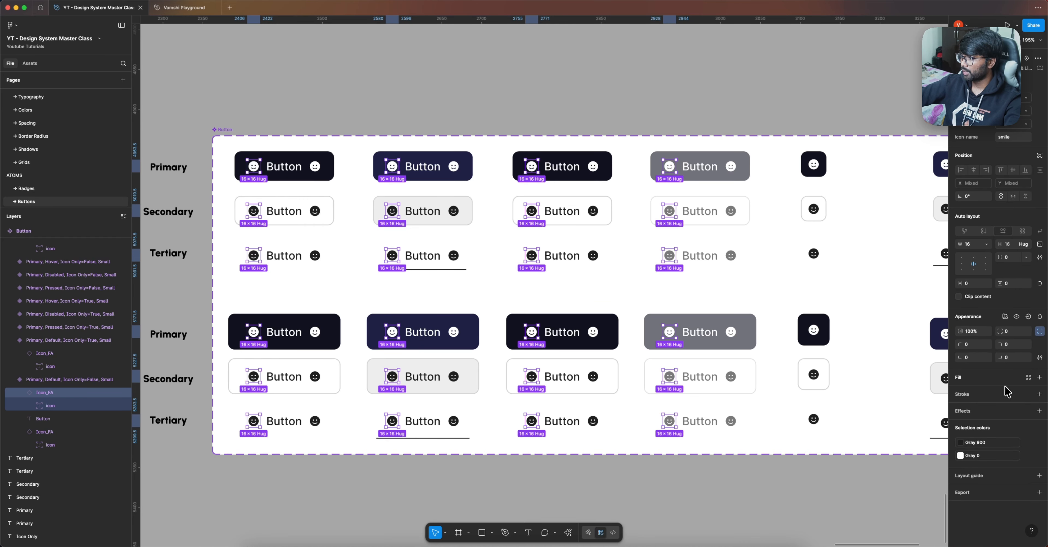
left_click(1026, 319)
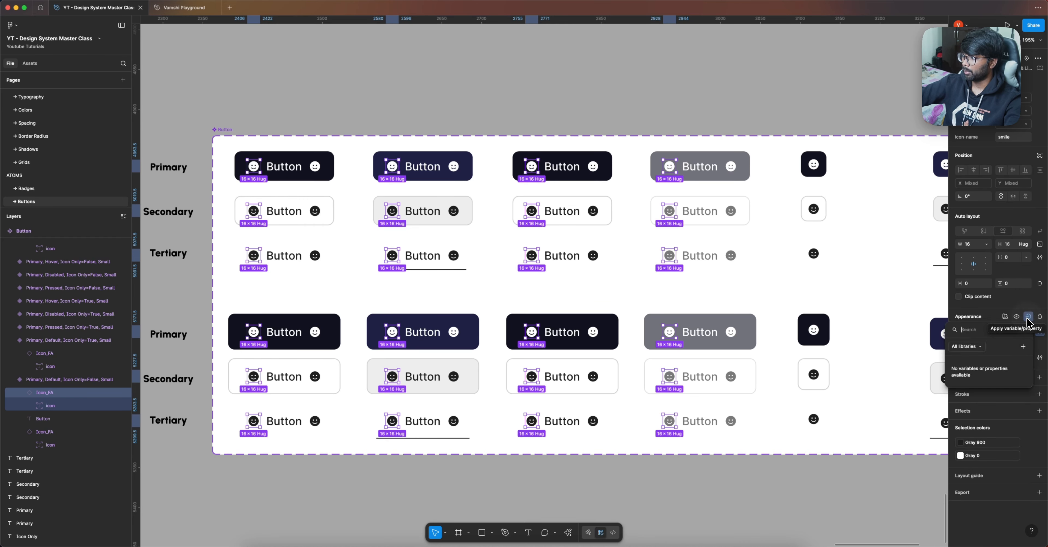
left_click(1023, 347)
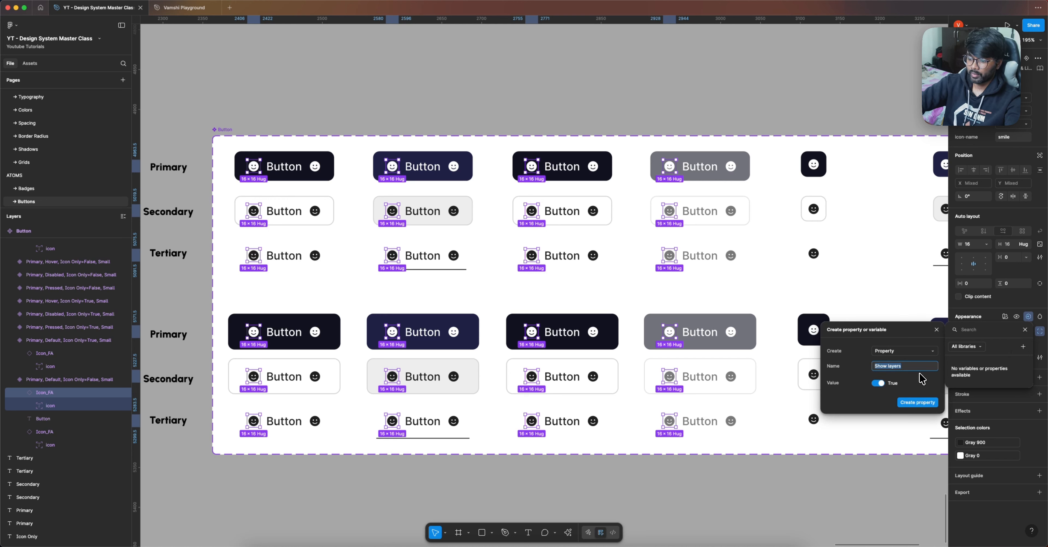
type("Icon le")
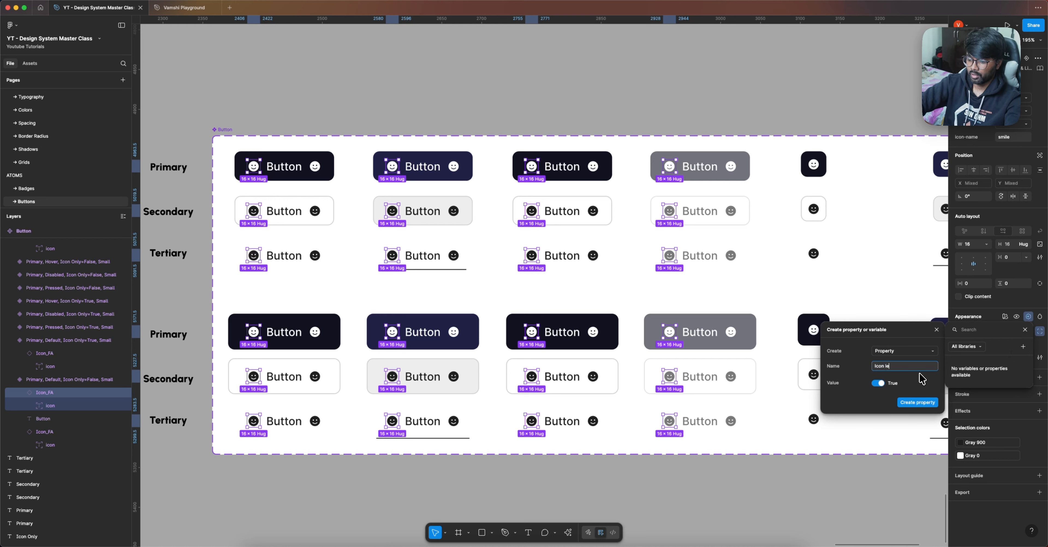
type("ft")
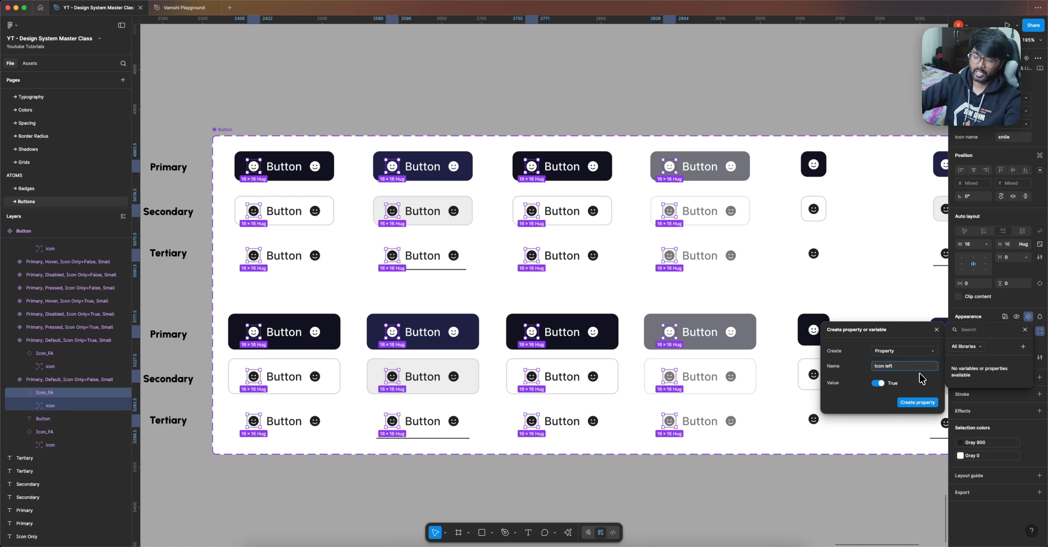
key("Return")
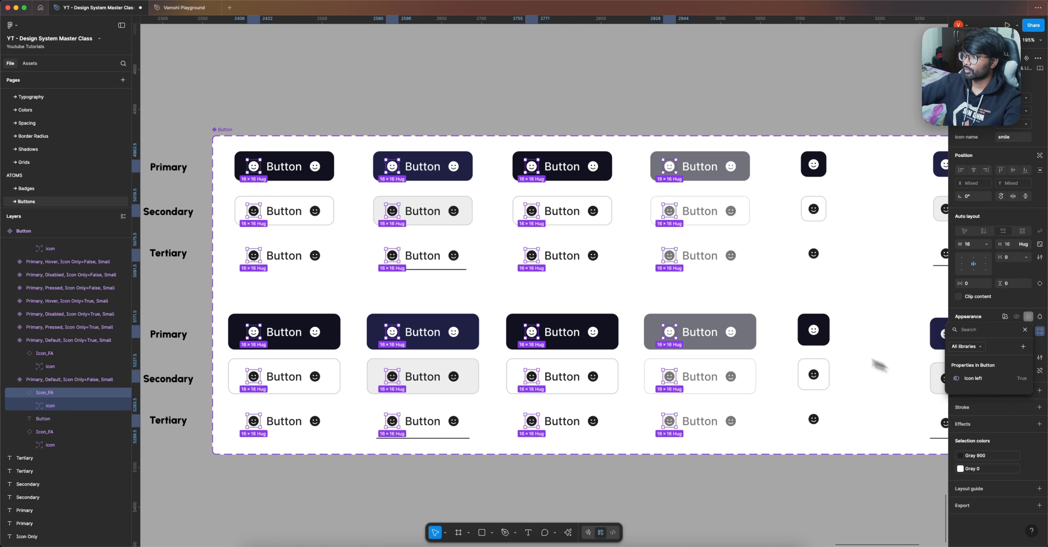
Create a visibility property named Icon Right, with value True, for the trailing icons of all text buttons in both sizes
left_click(315, 167)
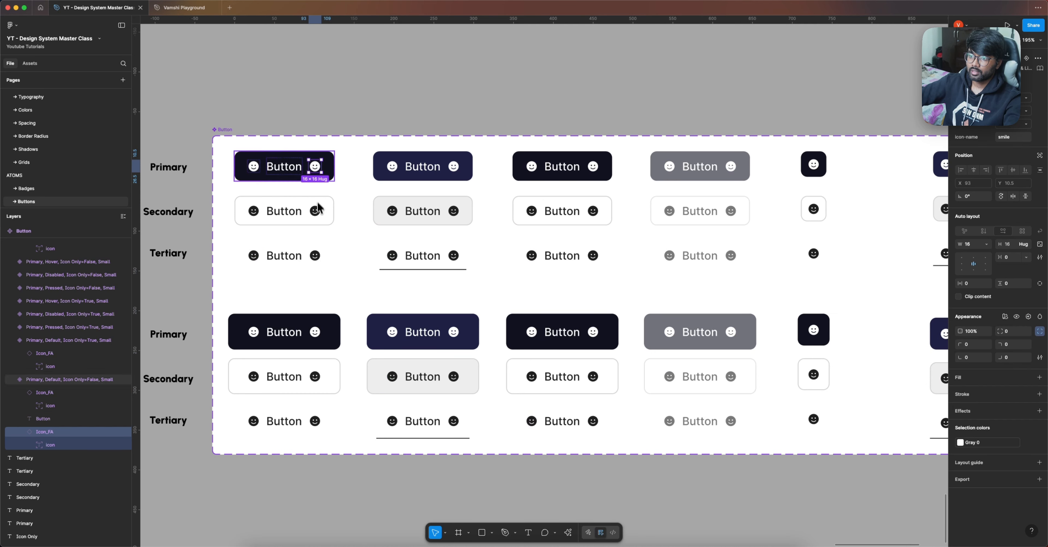
left_click(314, 211, "shift")
left_click(315, 256, "shift")
left_click(316, 332, "shift")
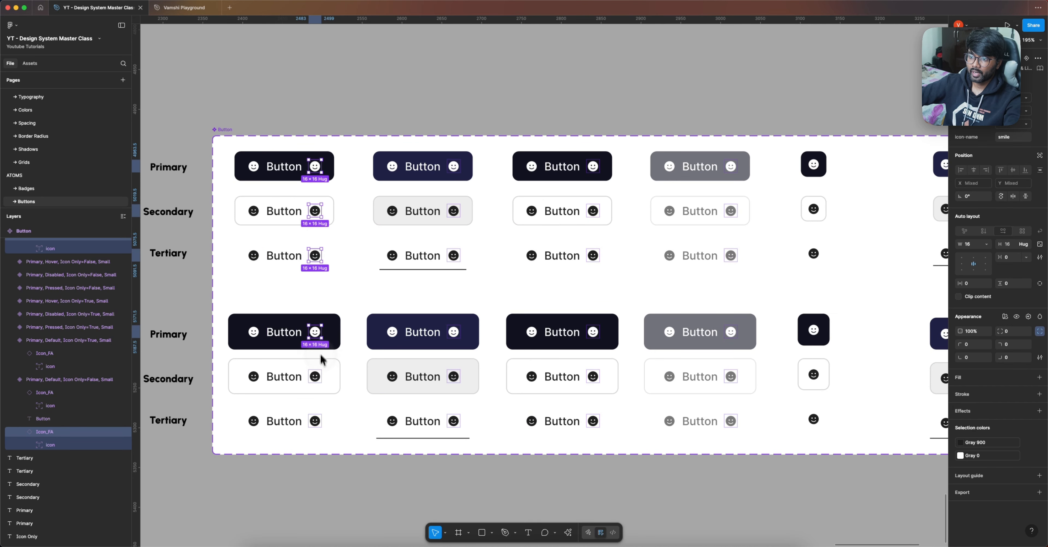
left_click(314, 377, "shift")
left_click(314, 421, "shift")
left_click(453, 421, "shift")
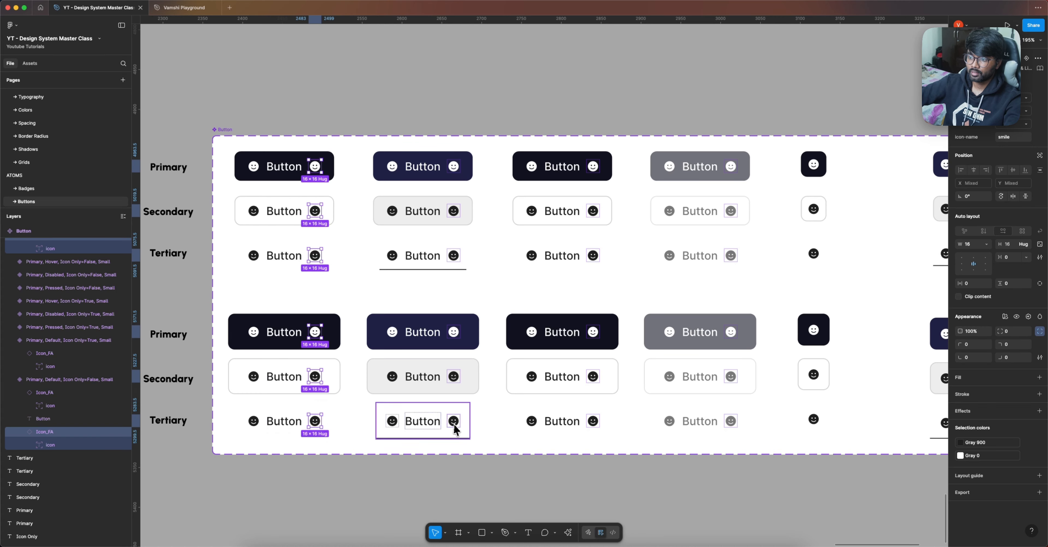
left_click(453, 377, "shift")
left_click(454, 332, "shift")
left_click(453, 255, "shift")
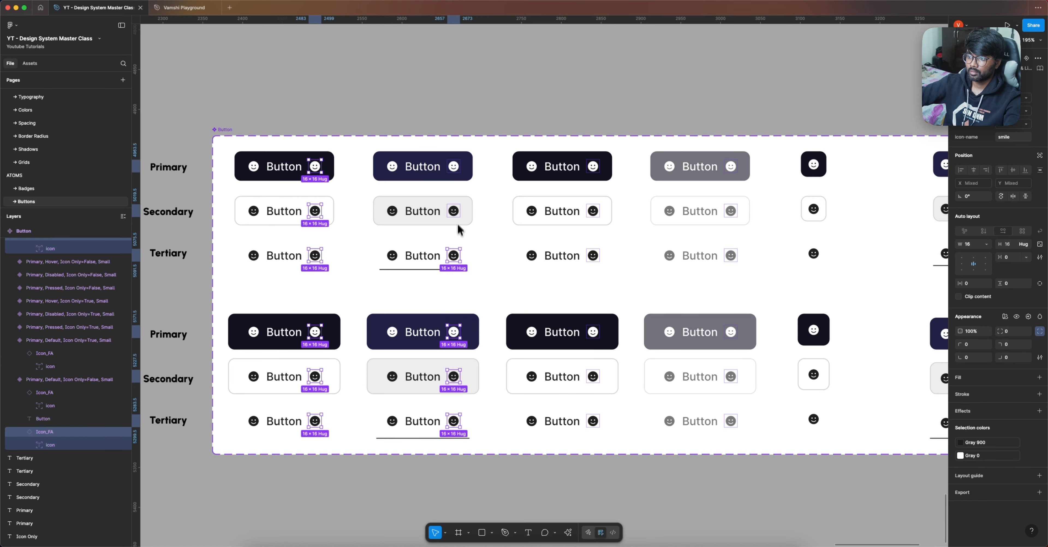
left_click(453, 211, "shift")
left_click(453, 167, "shift")
left_click(593, 166, "shift")
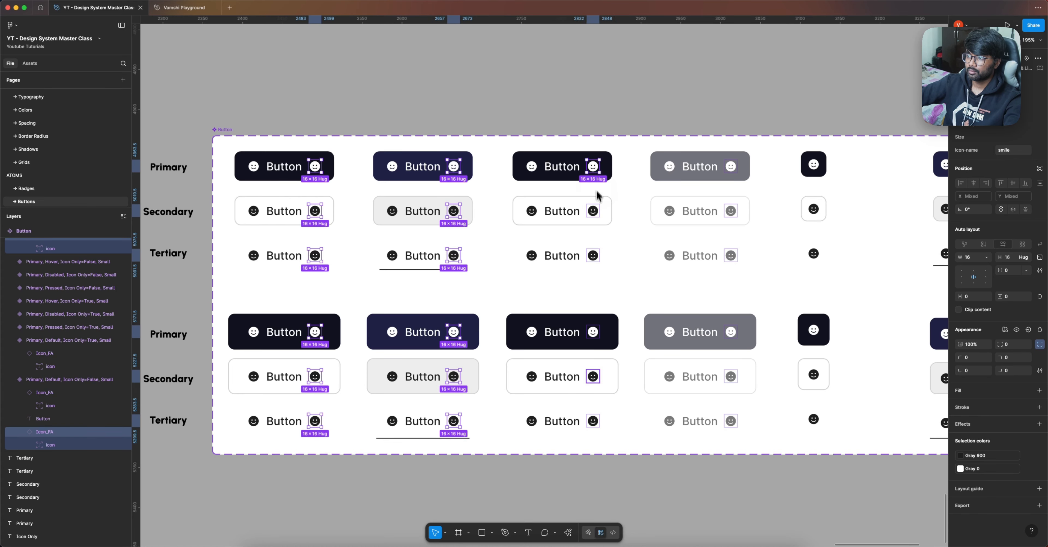
left_click(593, 211, "shift")
left_click(593, 255, "shift")
left_click(592, 332, "shift")
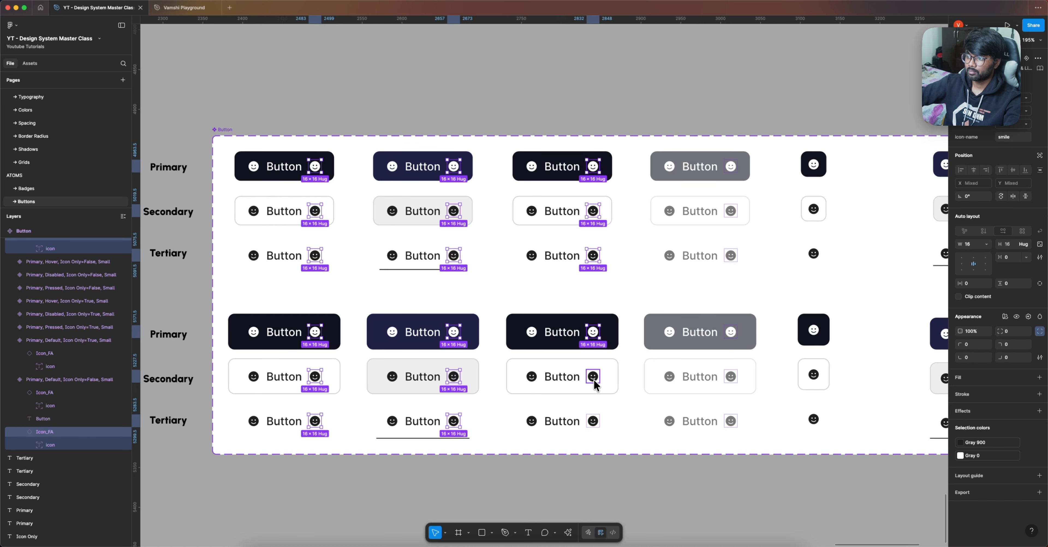
left_click(592, 377, "shift")
left_click(593, 421, "shift")
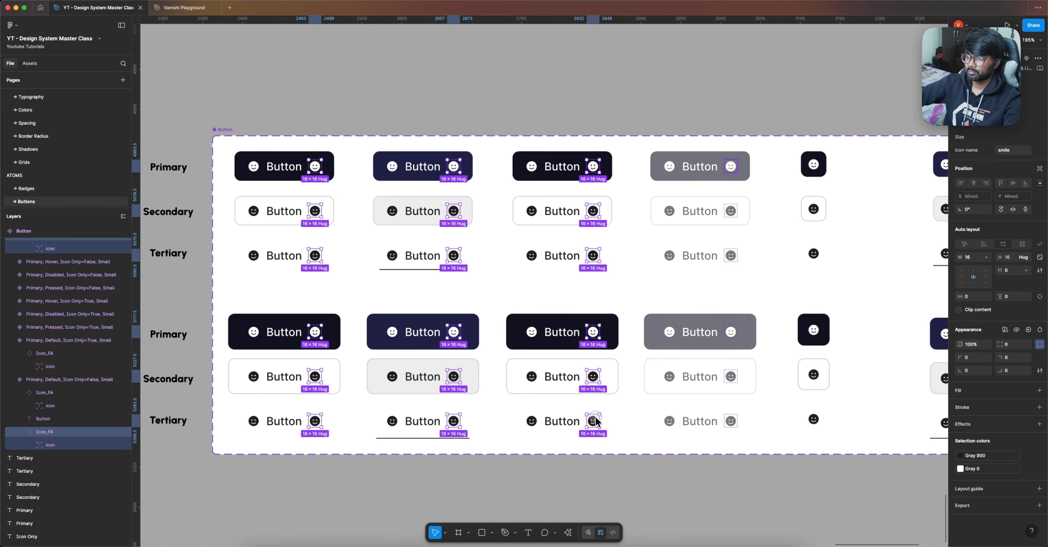
left_click(731, 421, "shift")
left_click(731, 377, "shift")
left_click(731, 332, "shift")
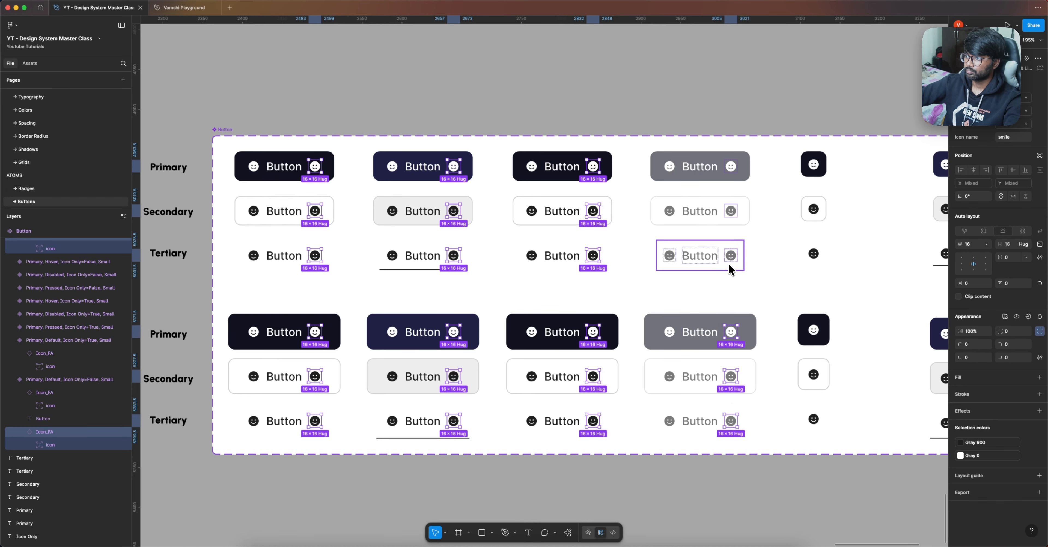
left_click(730, 256, "shift")
left_click(731, 212, "shift")
left_click(732, 171, "shift")
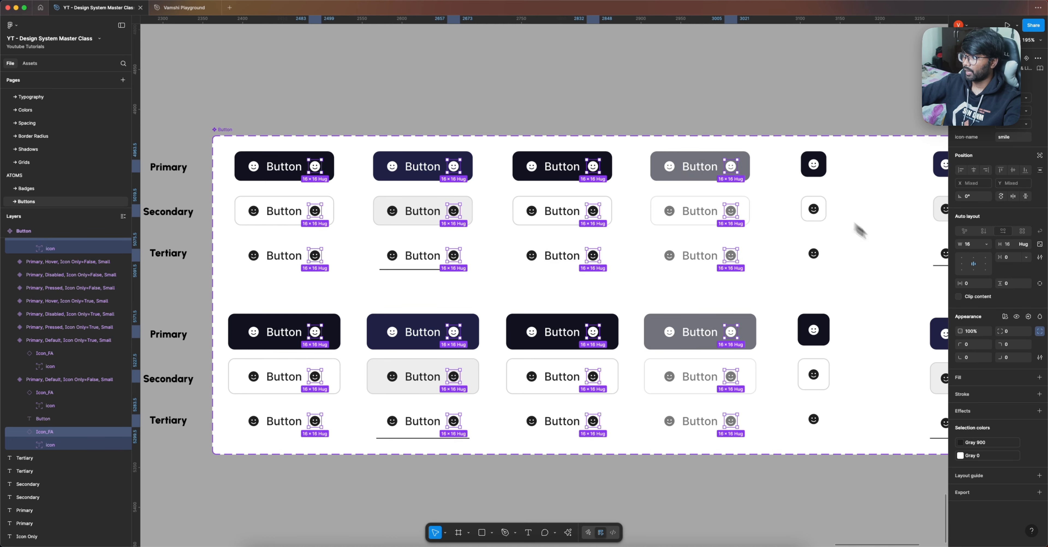
left_click(1028, 316)
left_click(1022, 346)
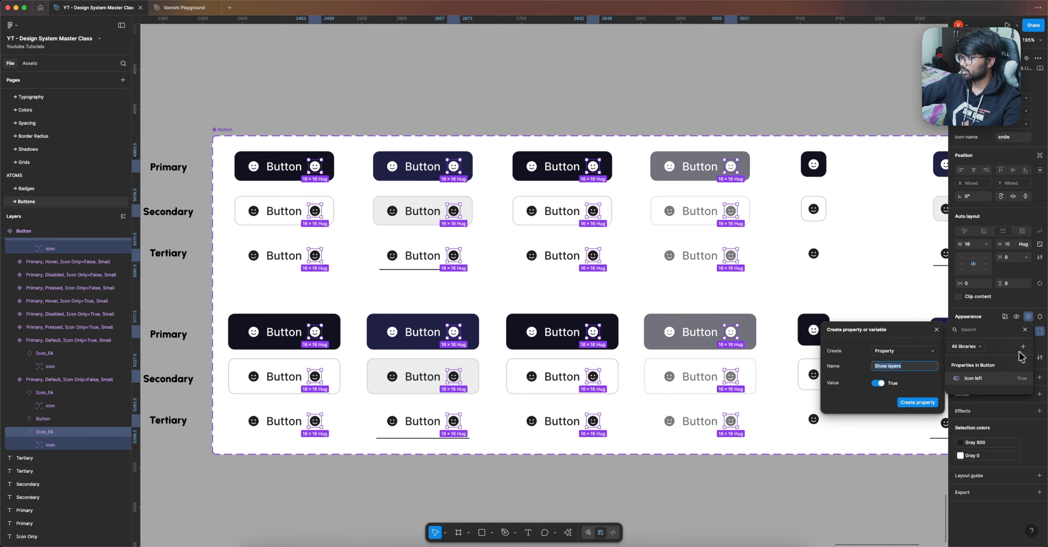
type("Icon")
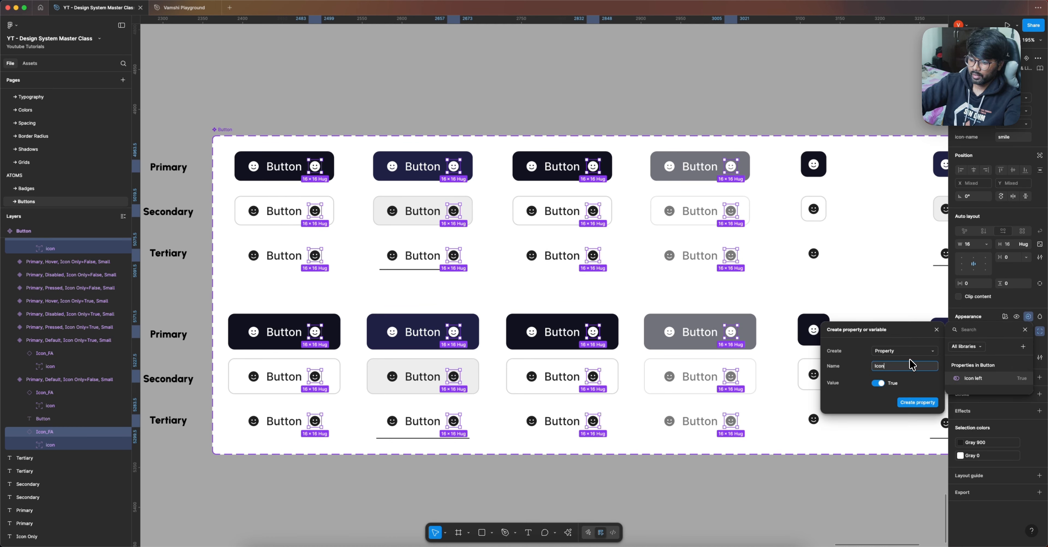
type(" Right")
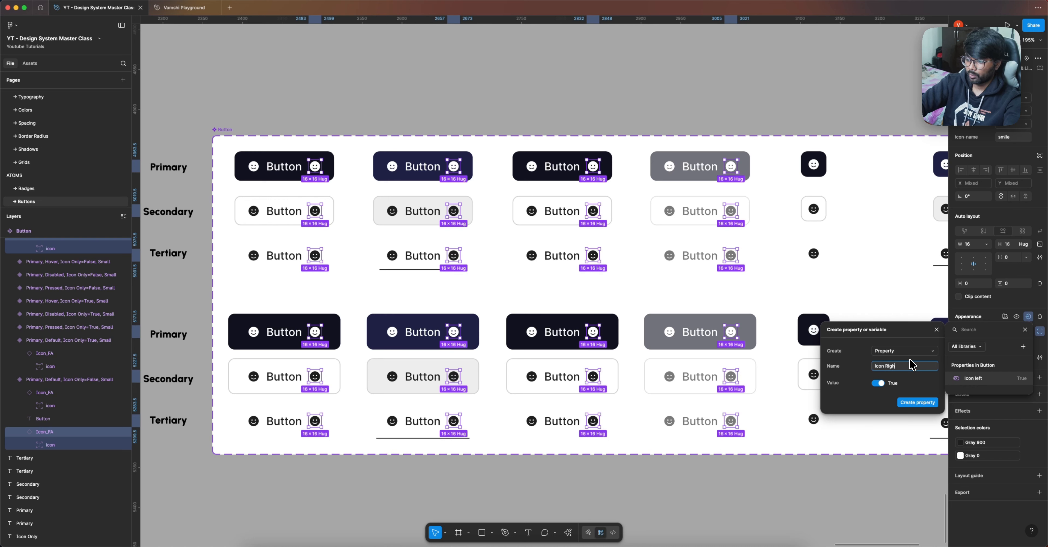
left_click(926, 409)
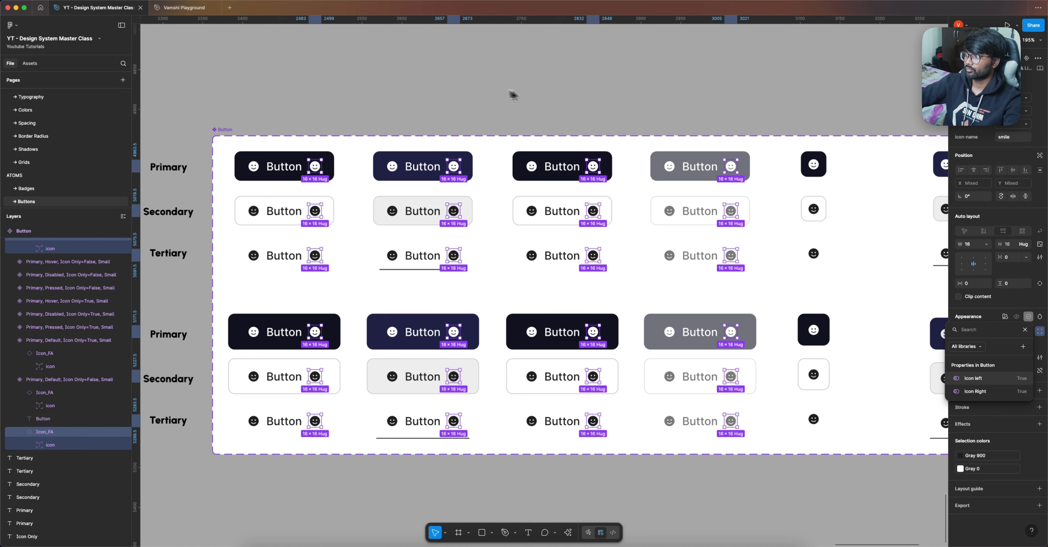
Place a test instance of the small primary default button above the Button component set
left_click(448, 88)
scroll(320, 123, "down", 5)
left_click(322, 123)
left_click_drag(301, 142, 462, 86)
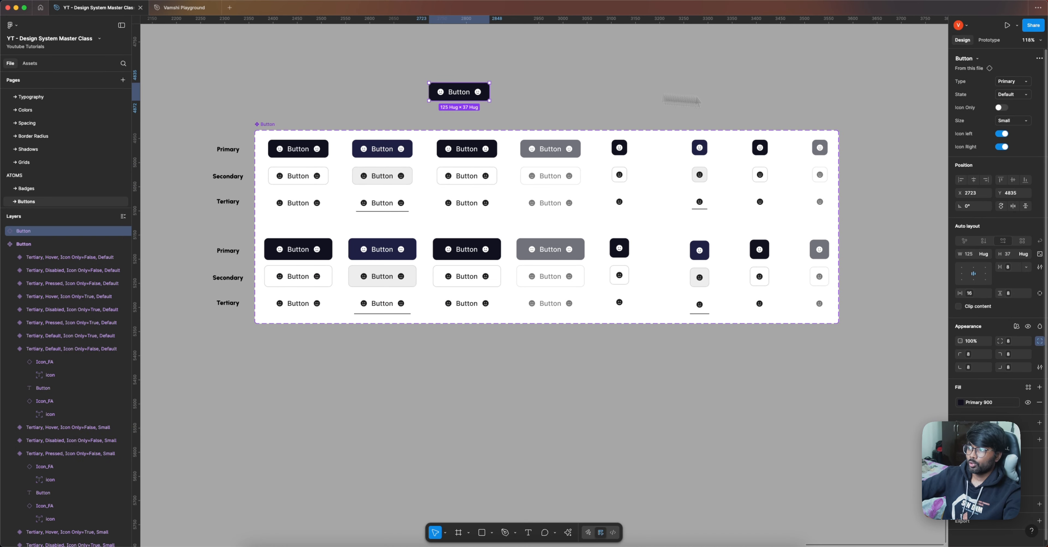
Test the instance by switching Icon left and Icon Right off and on, and trying Size Default before returning to Small
left_click(1000, 134)
left_click(1002, 147)
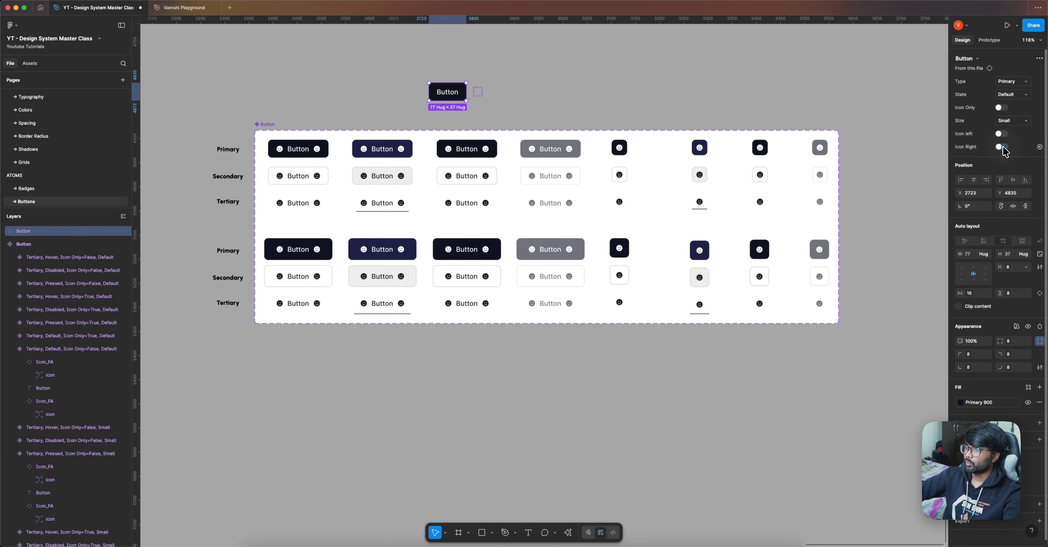
left_click(1002, 147)
left_click(1001, 135)
left_click(1012, 121)
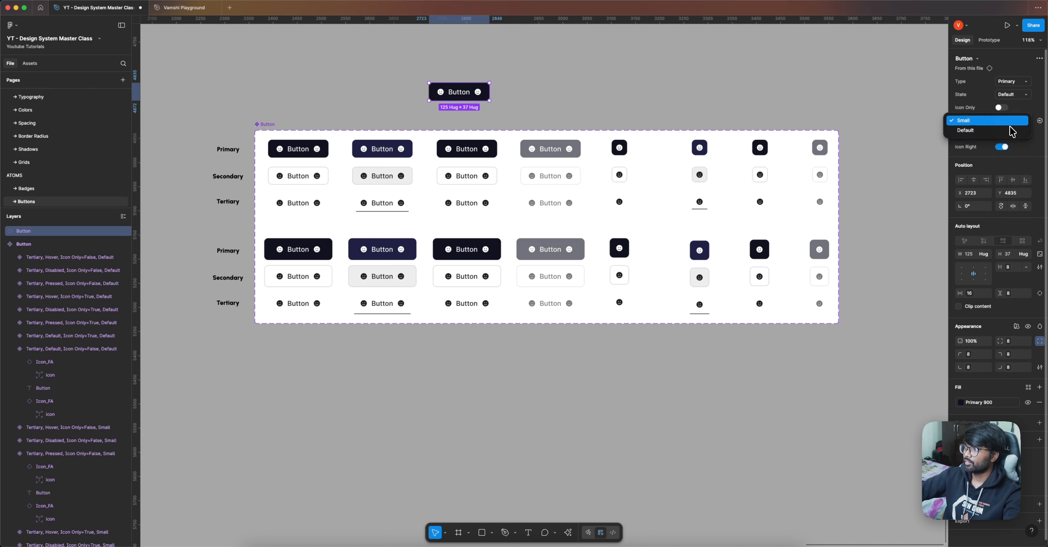
left_click(1011, 128)
left_click(1013, 120)
left_click(1014, 111)
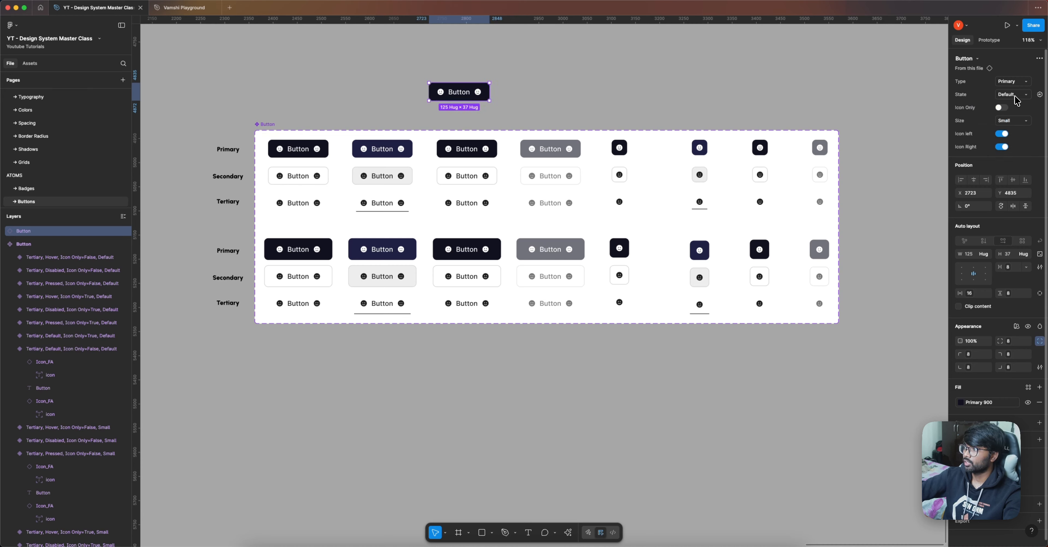
Test the Hover, Pressed and Disabled states and the Icon Only option on the test instance, and delete the instance
left_click(1014, 95)
left_click(1015, 108)
left_click(1015, 94)
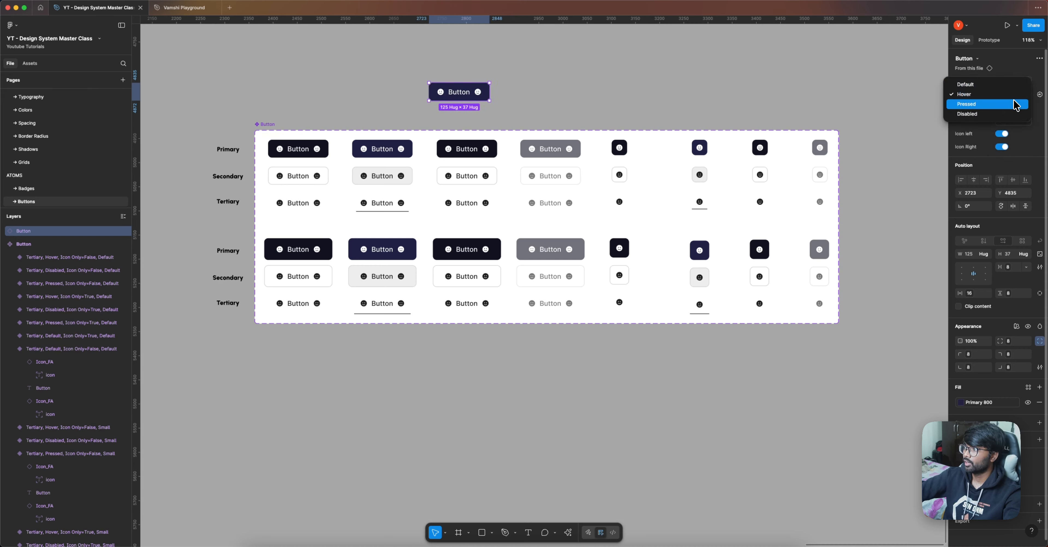
left_click(1015, 105)
left_click(1016, 96)
left_click(1011, 107)
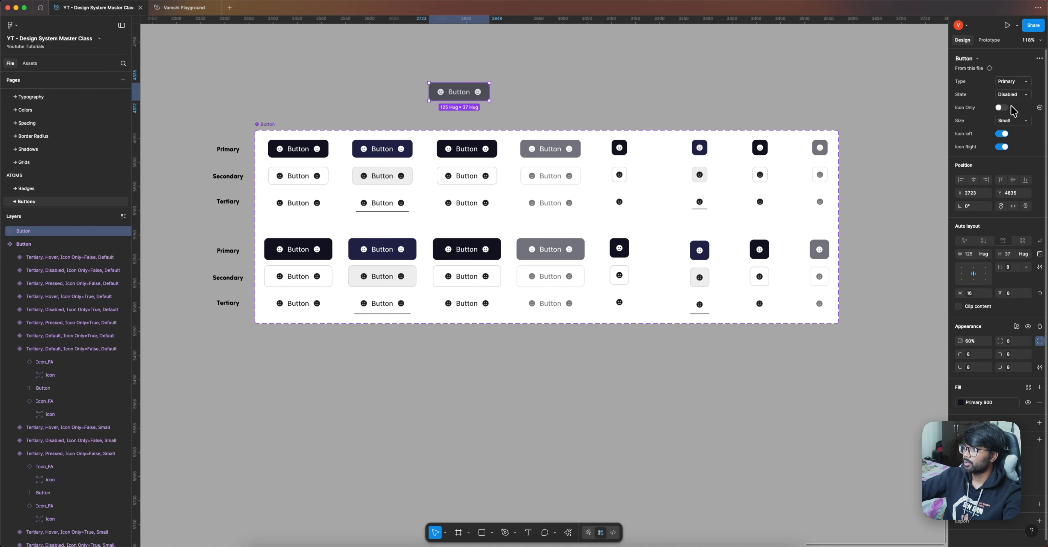
left_click(1002, 108)
left_click(501, 86)
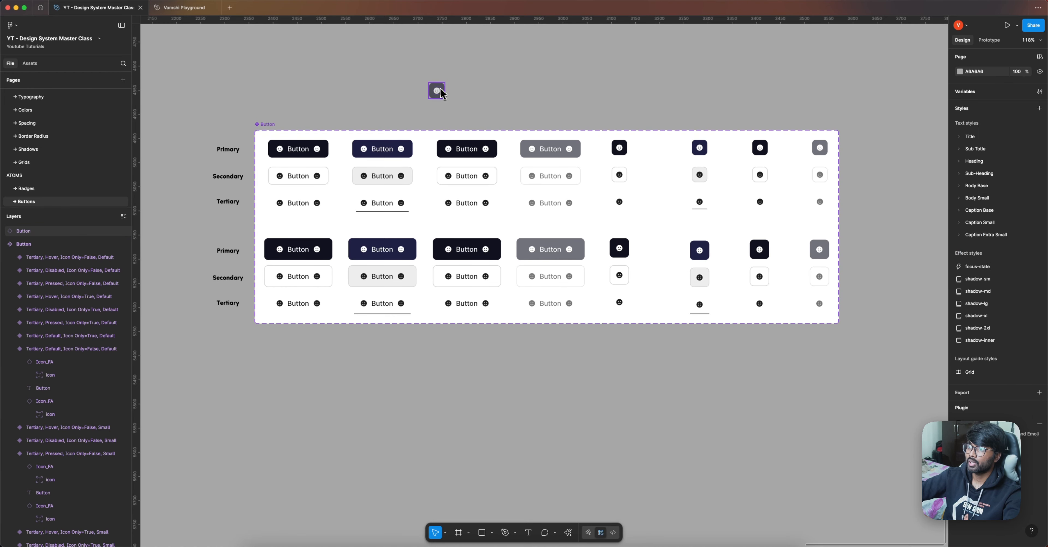
left_click(439, 94)
key("Delete")
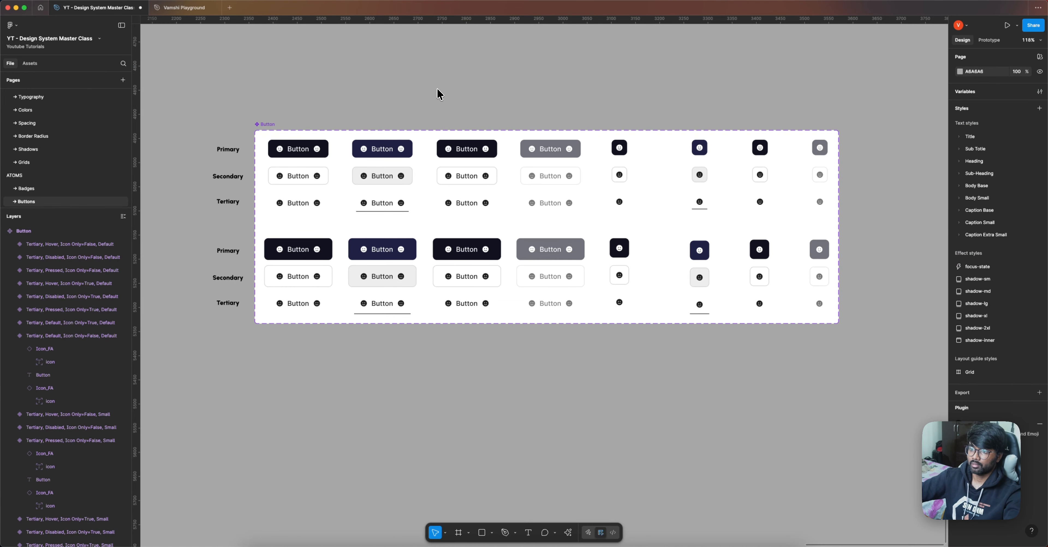
Set the default values of the Button component set's Icon left and Icon Right properties to False
scroll(366, 91, "down", 3, "ctrl")
left_click(282, 113)
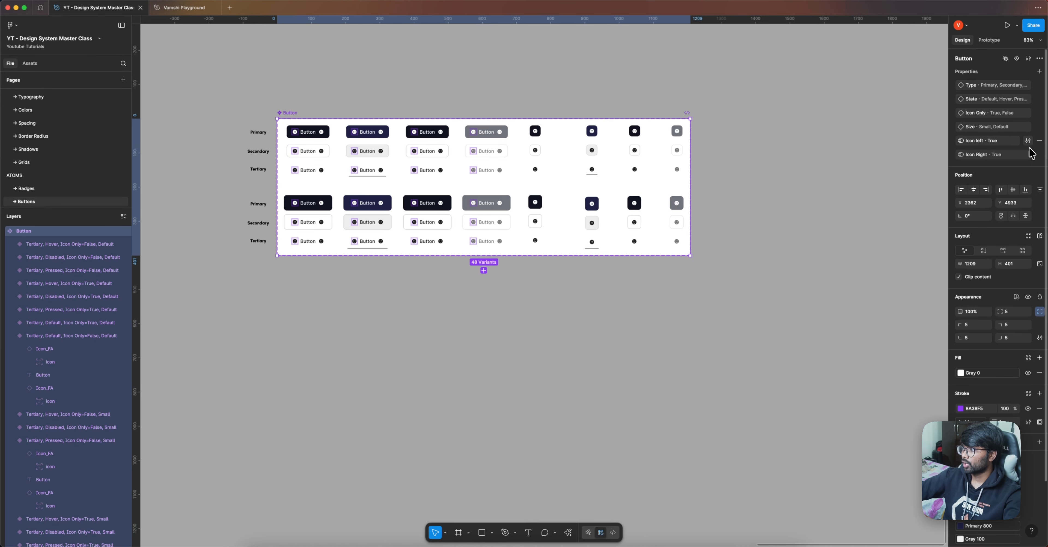
left_click(1028, 140)
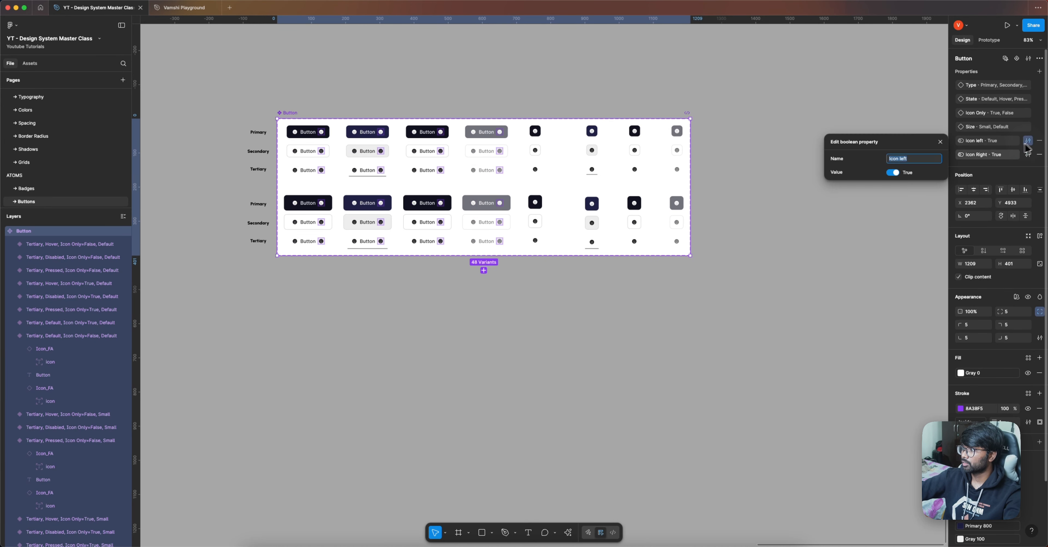
left_click(900, 173)
left_click(1027, 154)
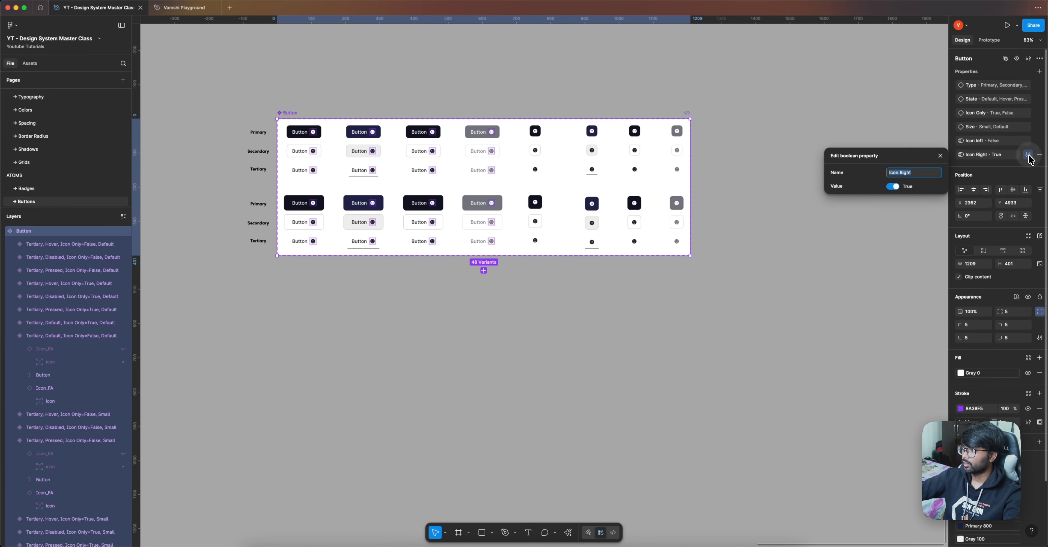
left_click(893, 186)
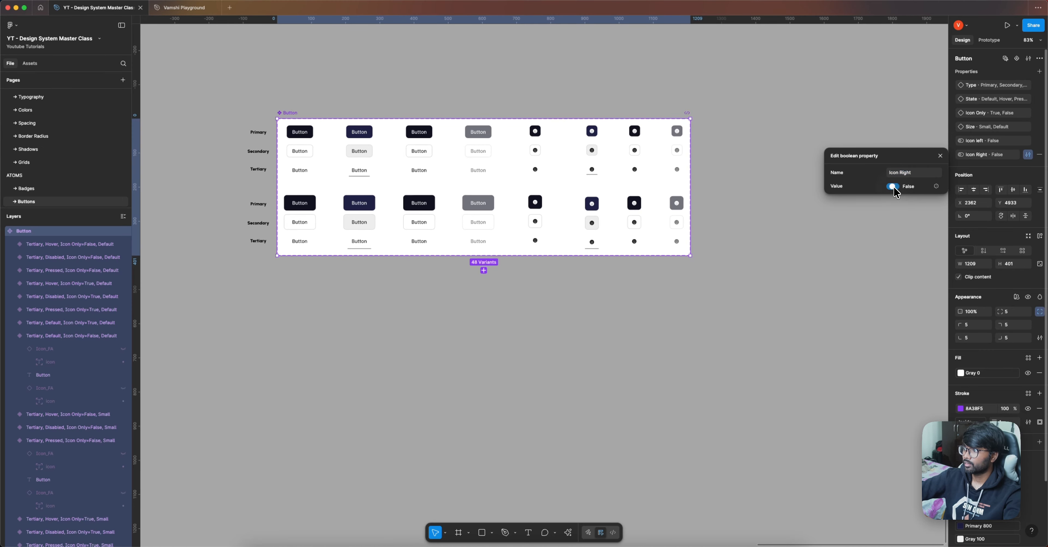
left_click(794, 108)
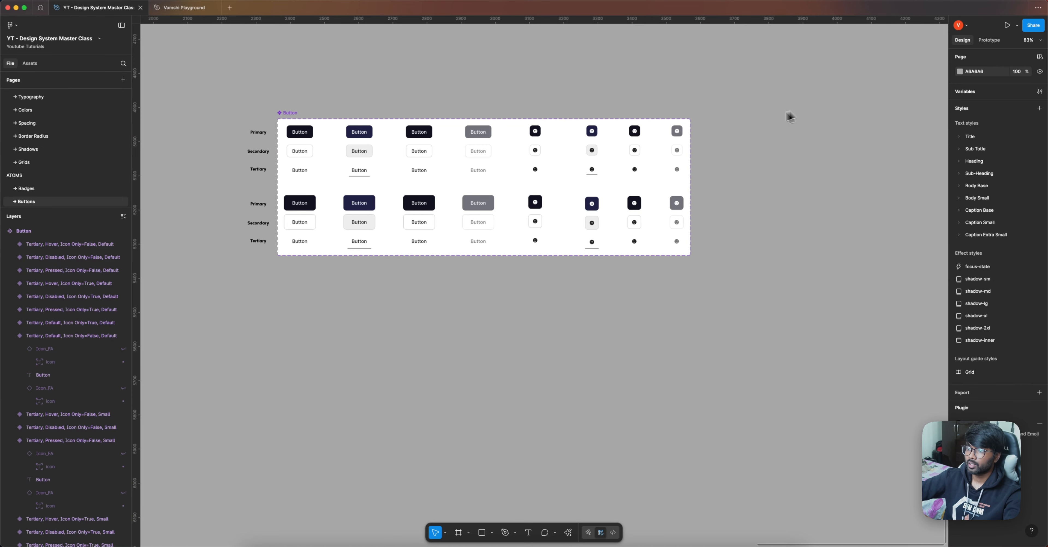
Preview the Button component set's Color Mode in Dark Mode, switching to Light Mode and back to Dark Mode for comparison
left_click(295, 112)
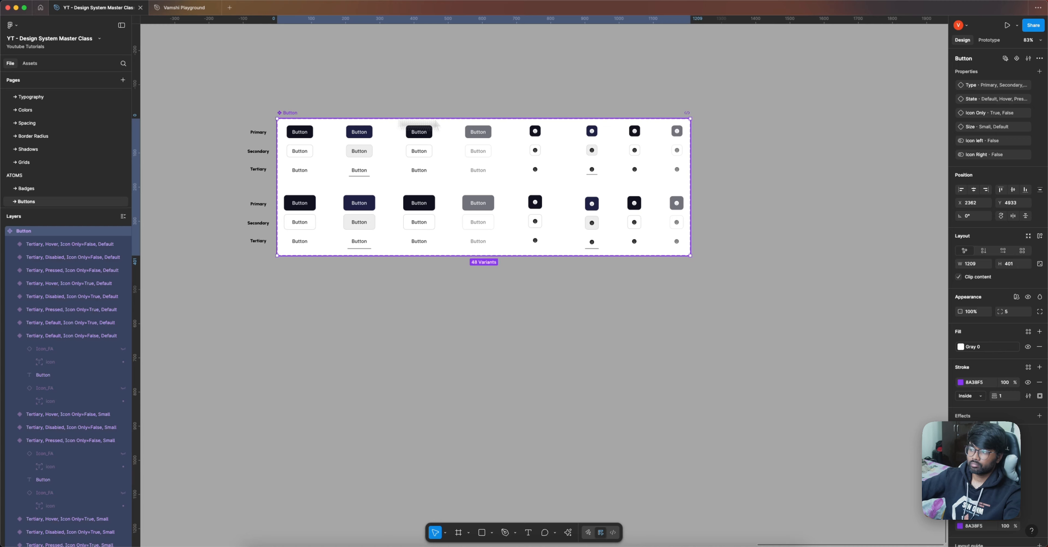
left_click(1016, 297)
mouse_move(984, 331)
left_click(897, 356)
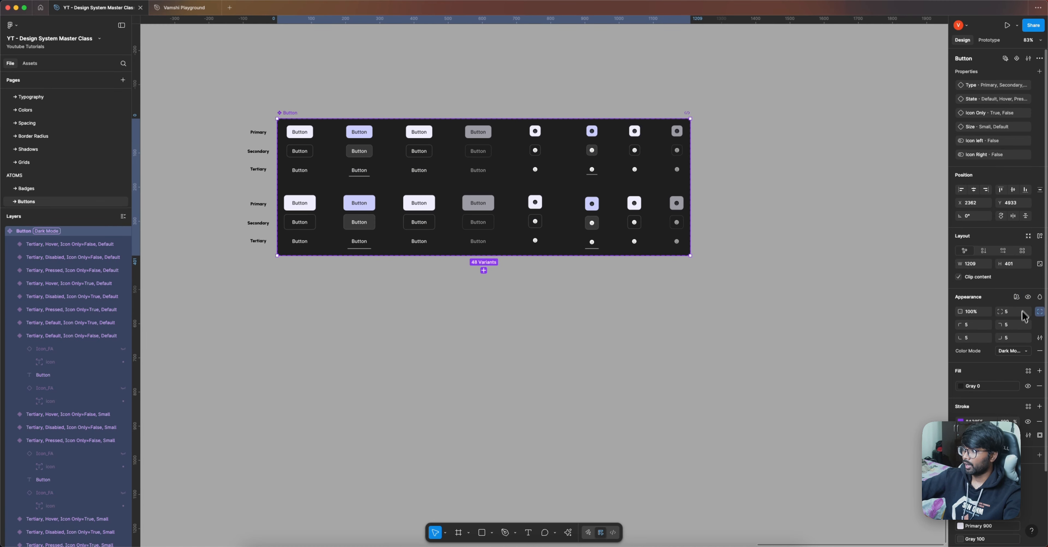
left_click(1018, 352)
left_click(1010, 345)
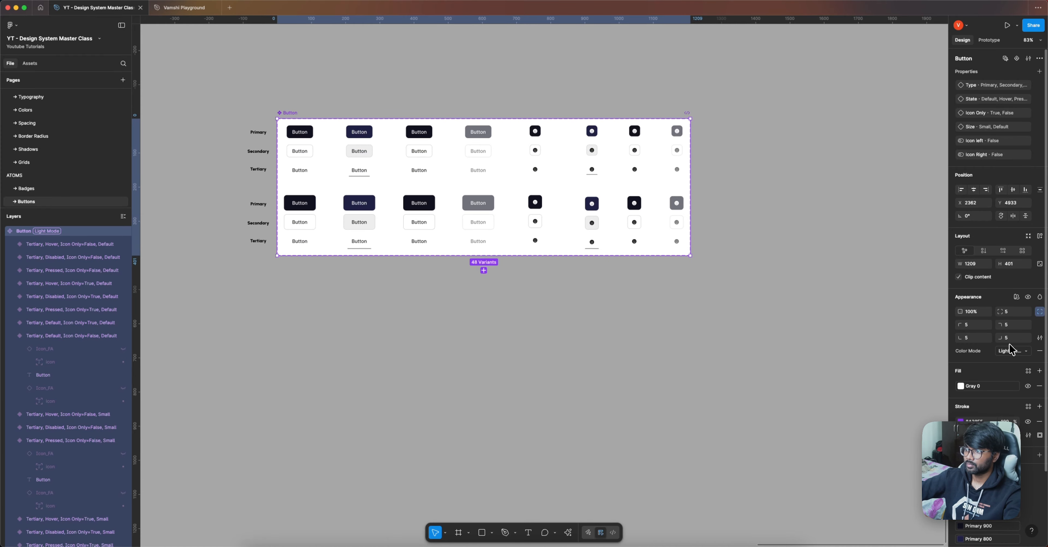
left_click(1018, 357)
left_click(1013, 363)
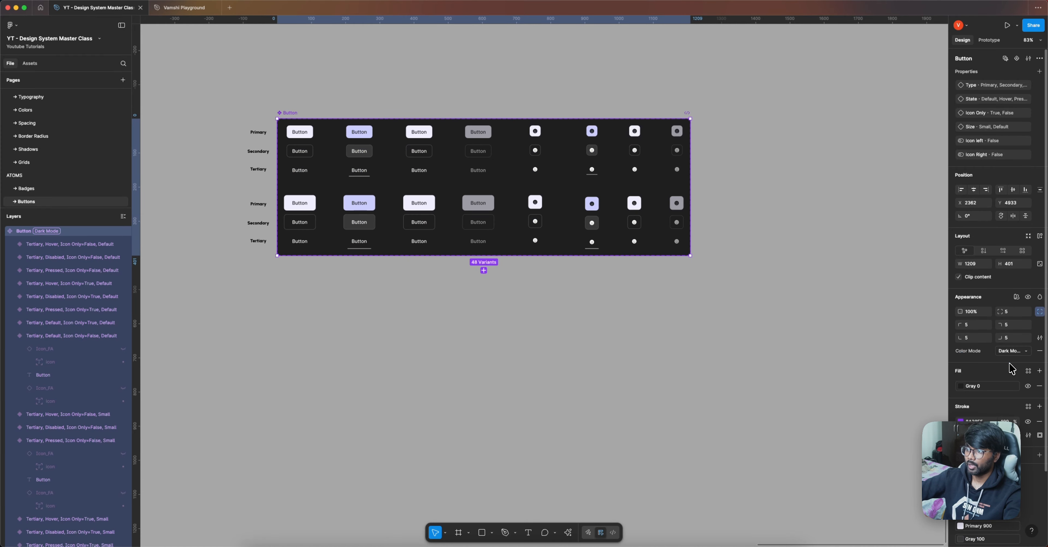
Examine the text and icon-only button variants in Dark Mode, and set the component set's Color Mode to Light Mode
scroll(332, 159, "up", 5)
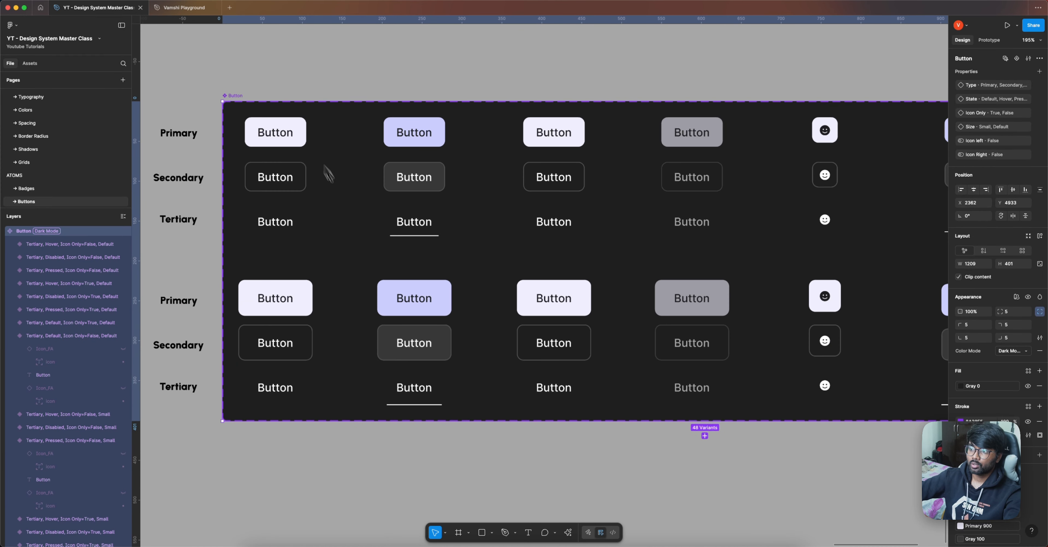
scroll(294, 185, "down", 5)
scroll(650, 242, "right", 3)
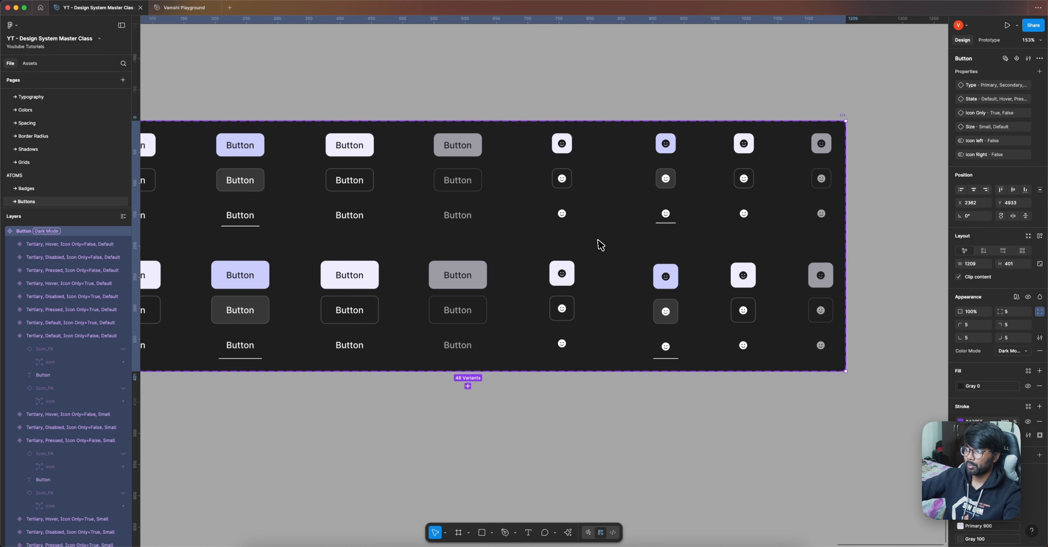
scroll(508, 253, "left", 2)
scroll(416, 264, "left", 2)
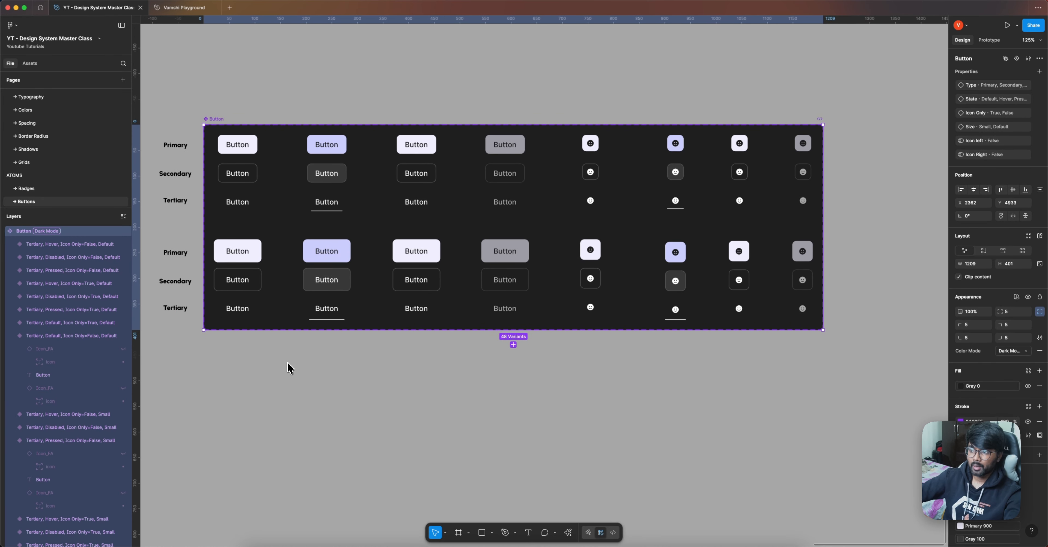
left_click(1021, 353)
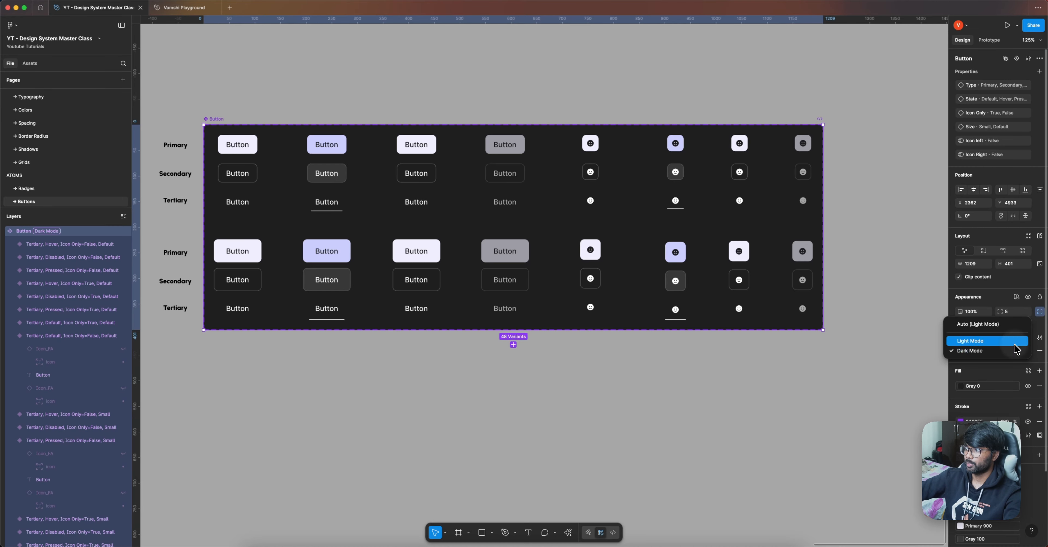
left_click(1008, 341)
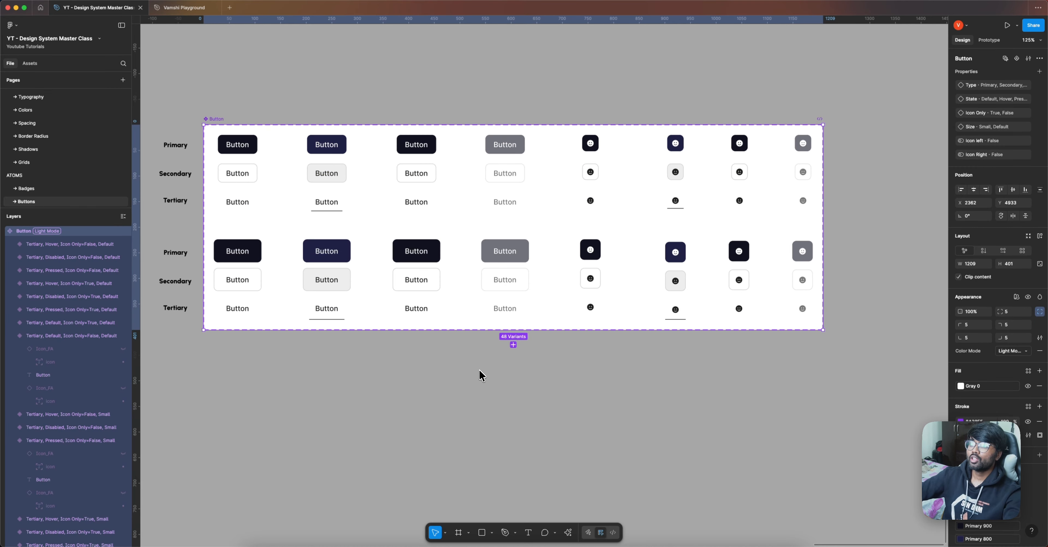